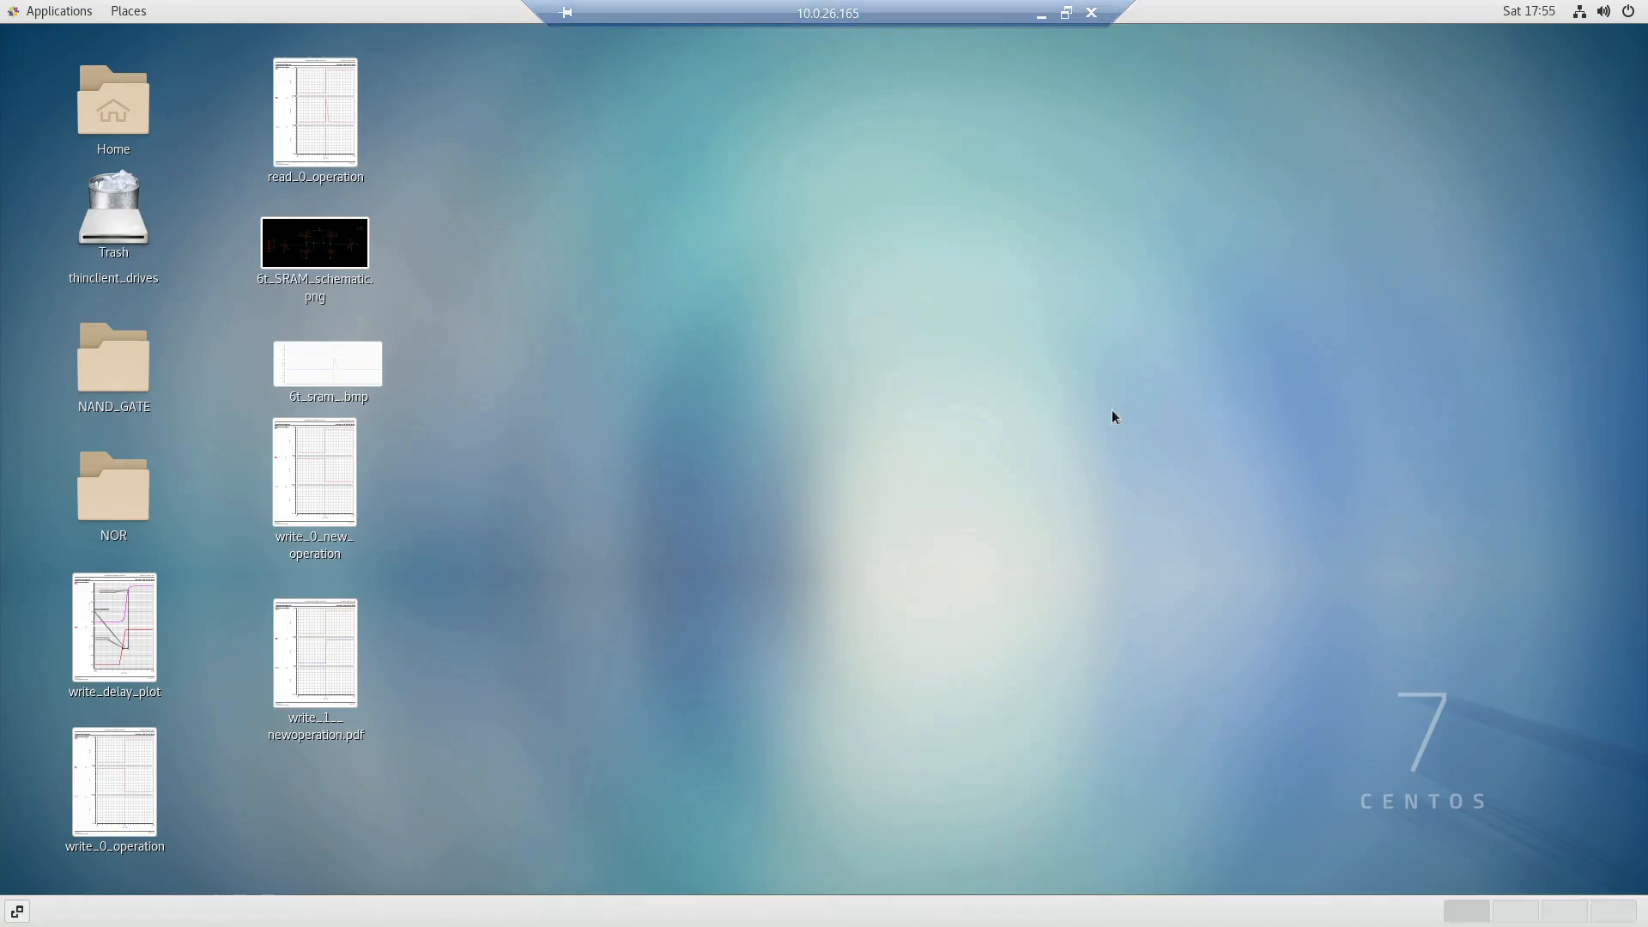
pyautogui.click(1032, 12)
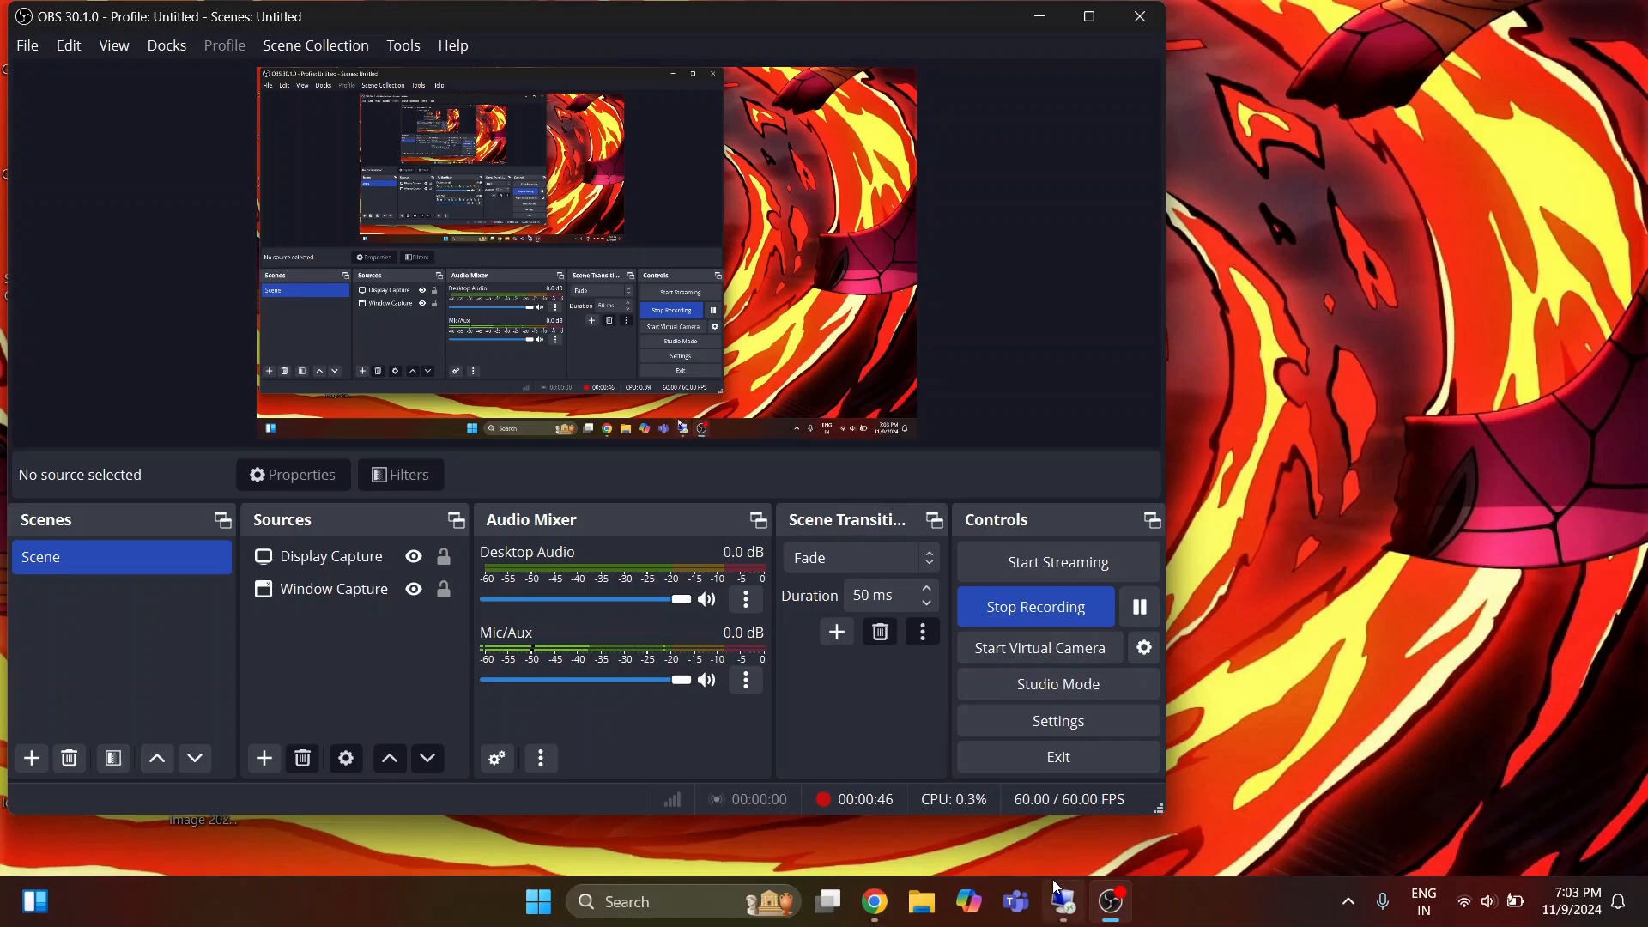
pyautogui.moveTo(1054, 882)
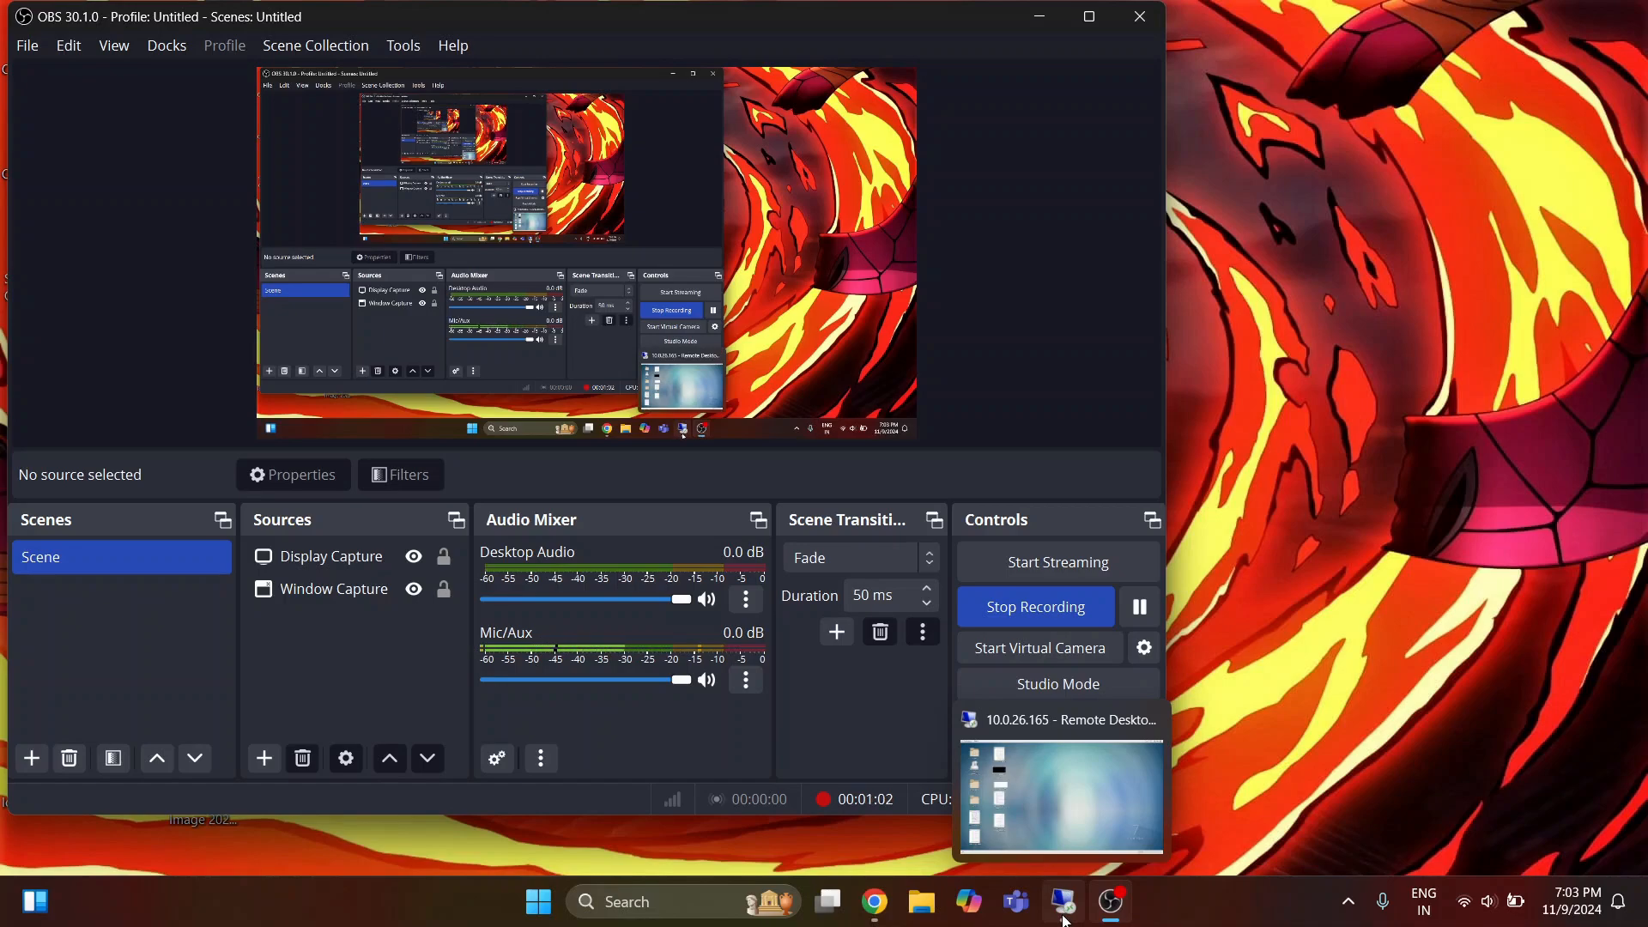
pyautogui.click(1064, 911)
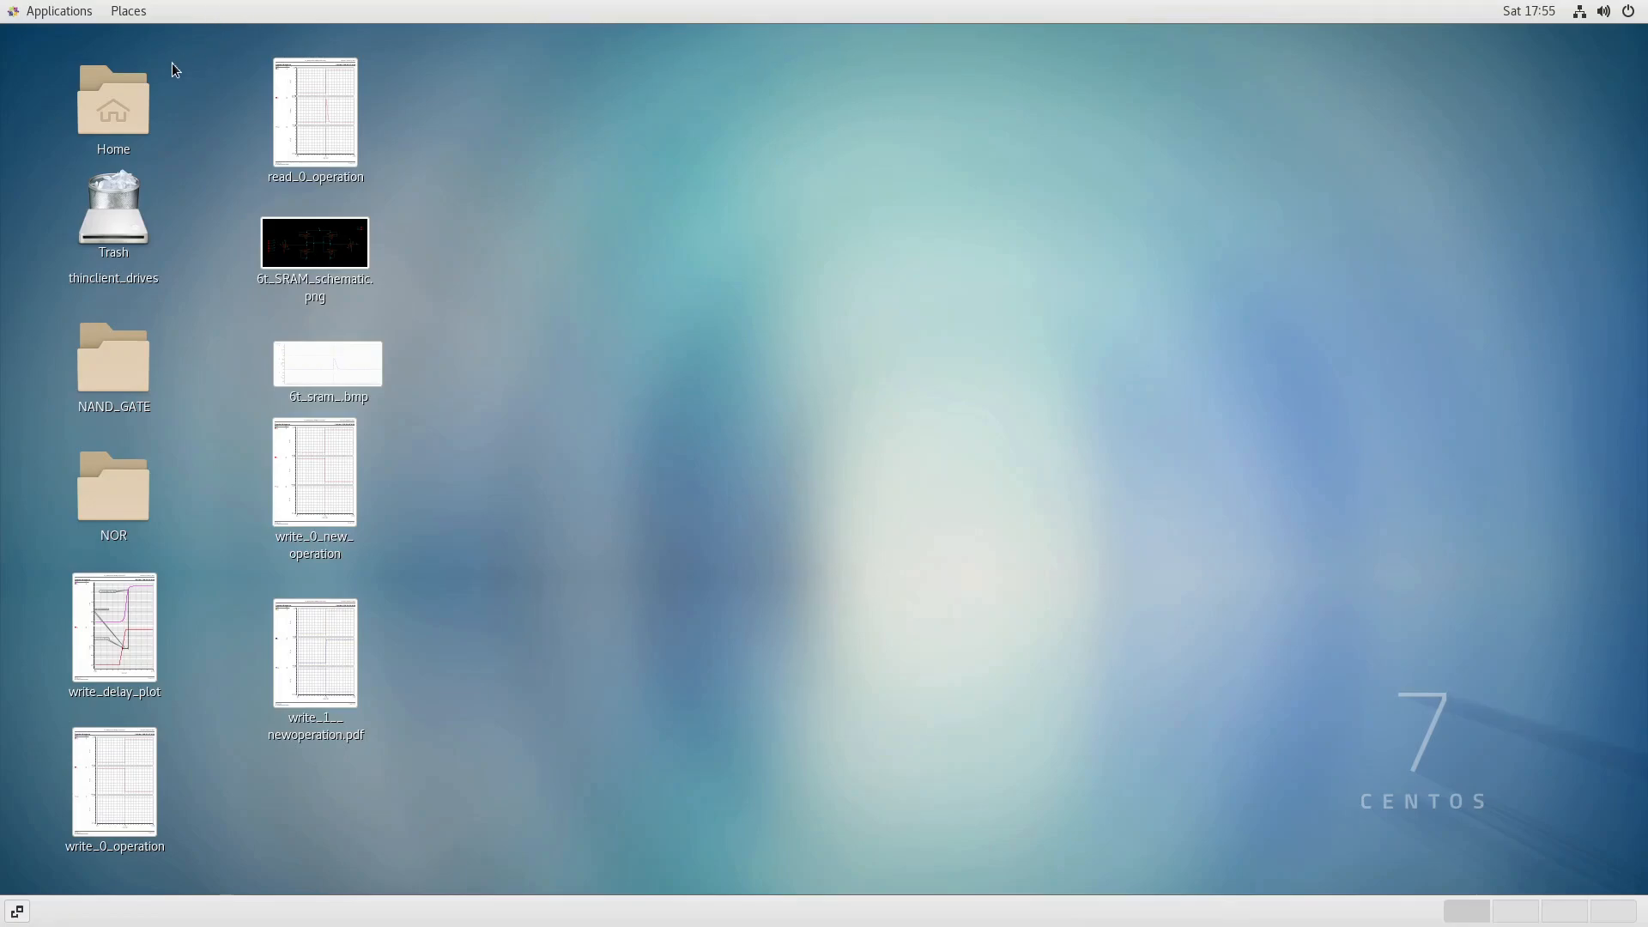
# Open a terminal in the Home folder and start a csh shell.
pyautogui.rightClick(129, 91)
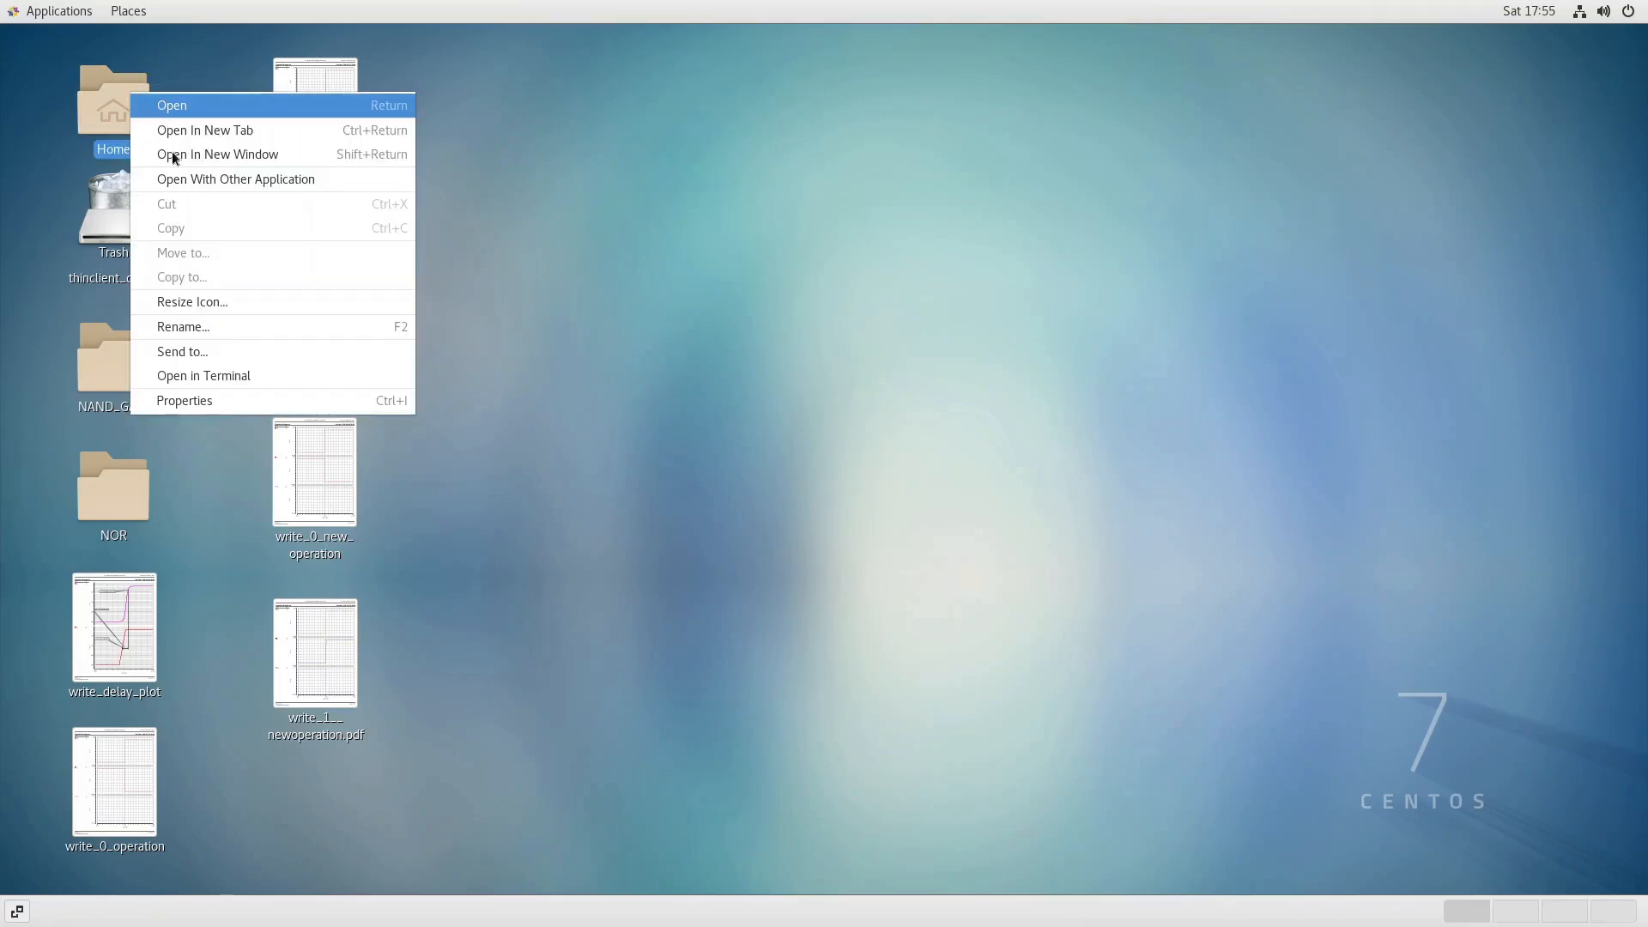
pyautogui.click(206, 372)
pyautogui.write('exit')
pyautogui.press('BackSpace')
pyautogui.press('BackSpace')
pyautogui.press('BackSpace')
pyautogui.press('BackSpace')
pyautogui.write('csh')
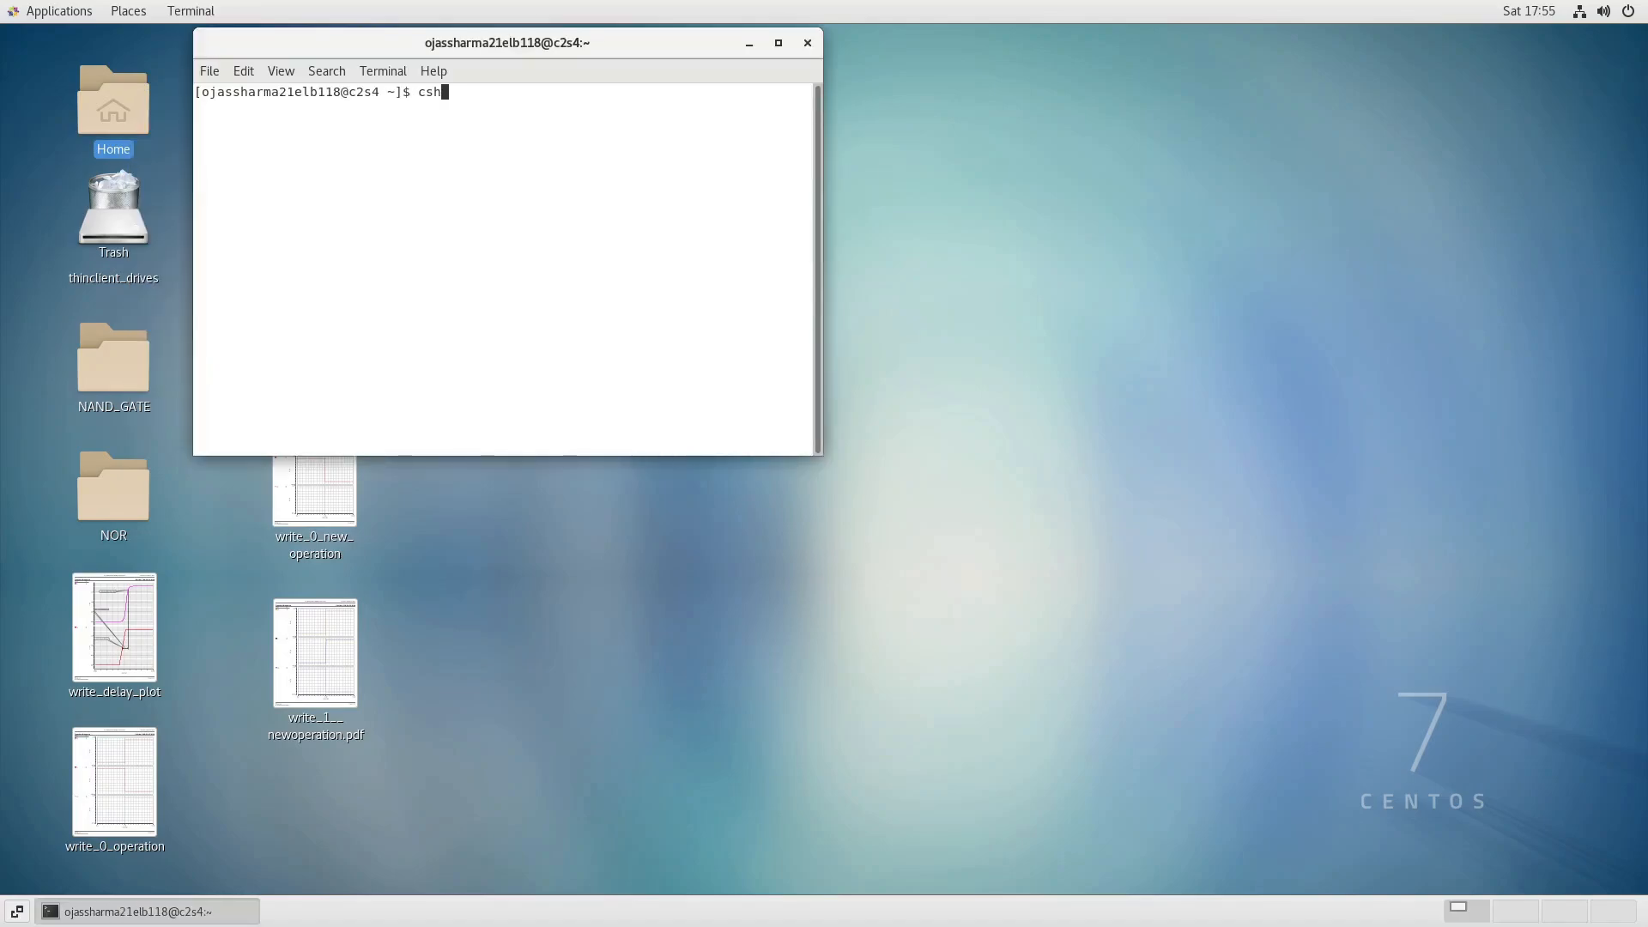
pyautogui.press('Return')
# Source /home/cadence/cshrc and launch Virtuoso in the background with "virtuoso &".
pyautogui.write('source /home/cadence/cshrc')
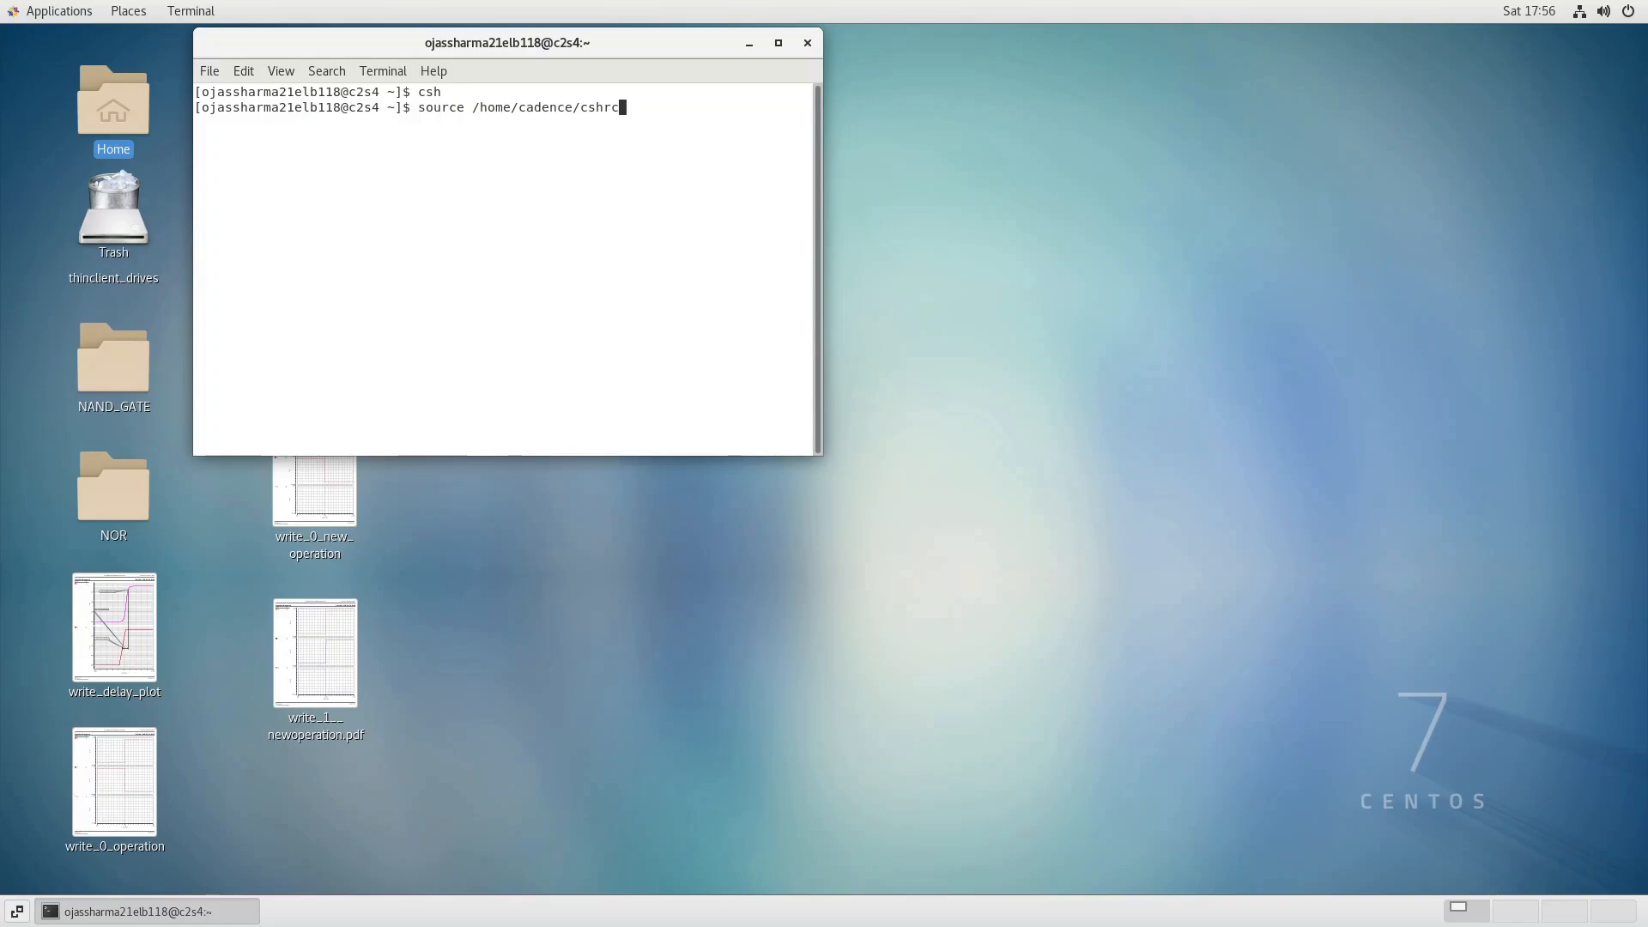
pyautogui.press('Return')
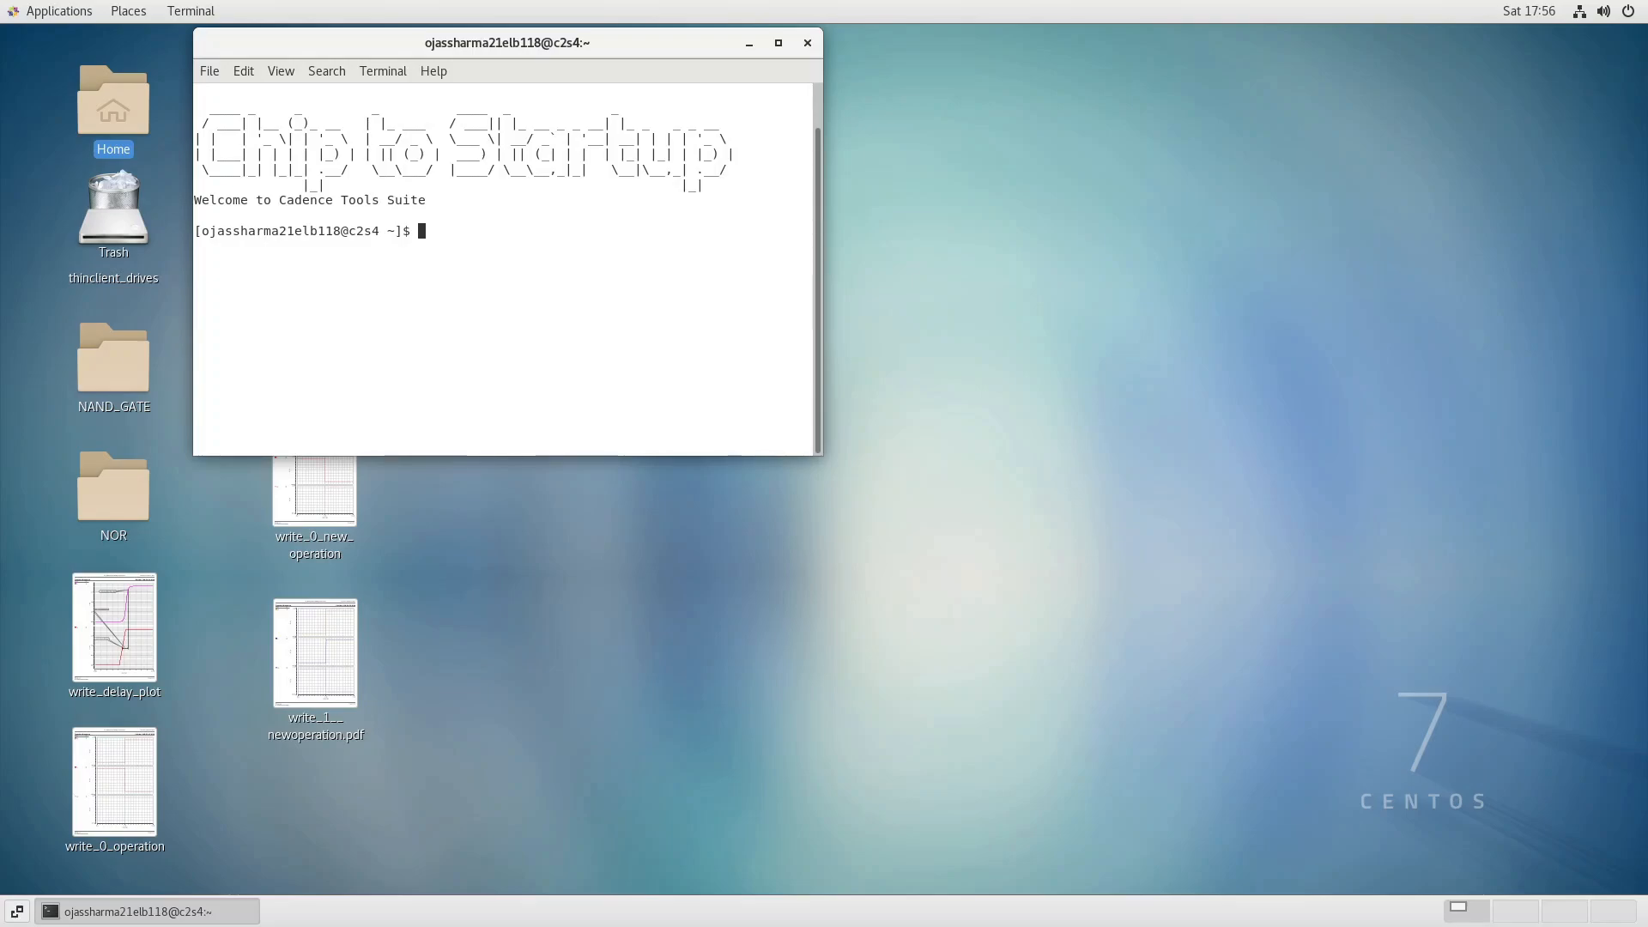
pyautogui.press('Up')
pyautogui.press('Up')
pyautogui.press('Return')
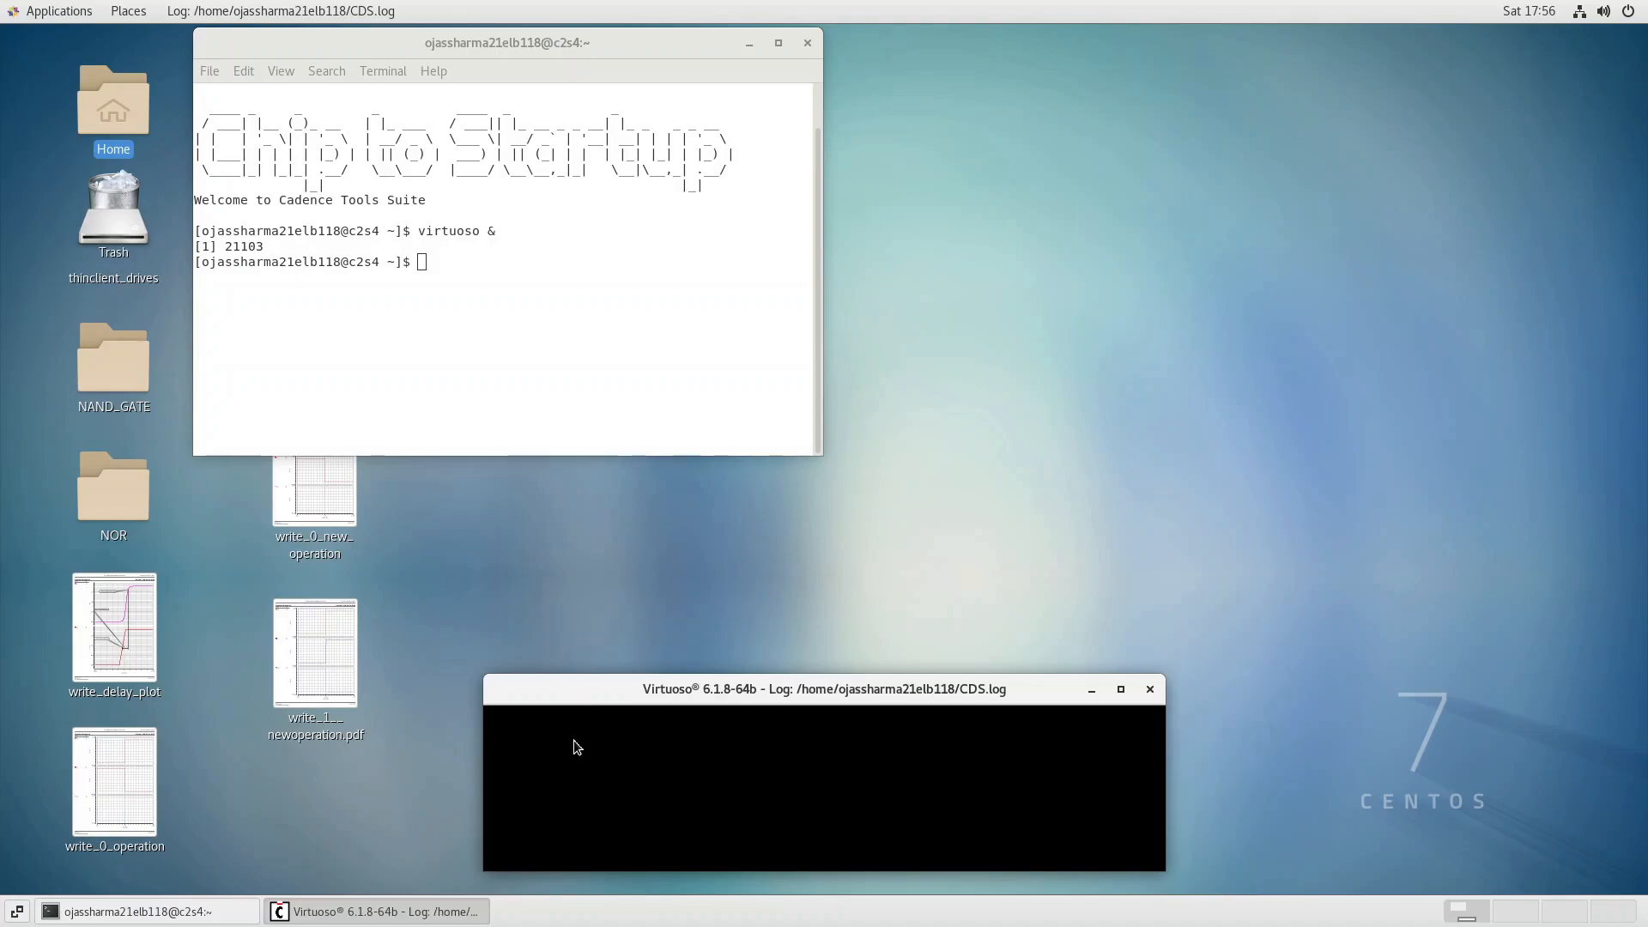
# Bring up the Open File dialog in Virtuoso and choose the 6T_SRAM_45nm library.
pyautogui.click(498, 719)
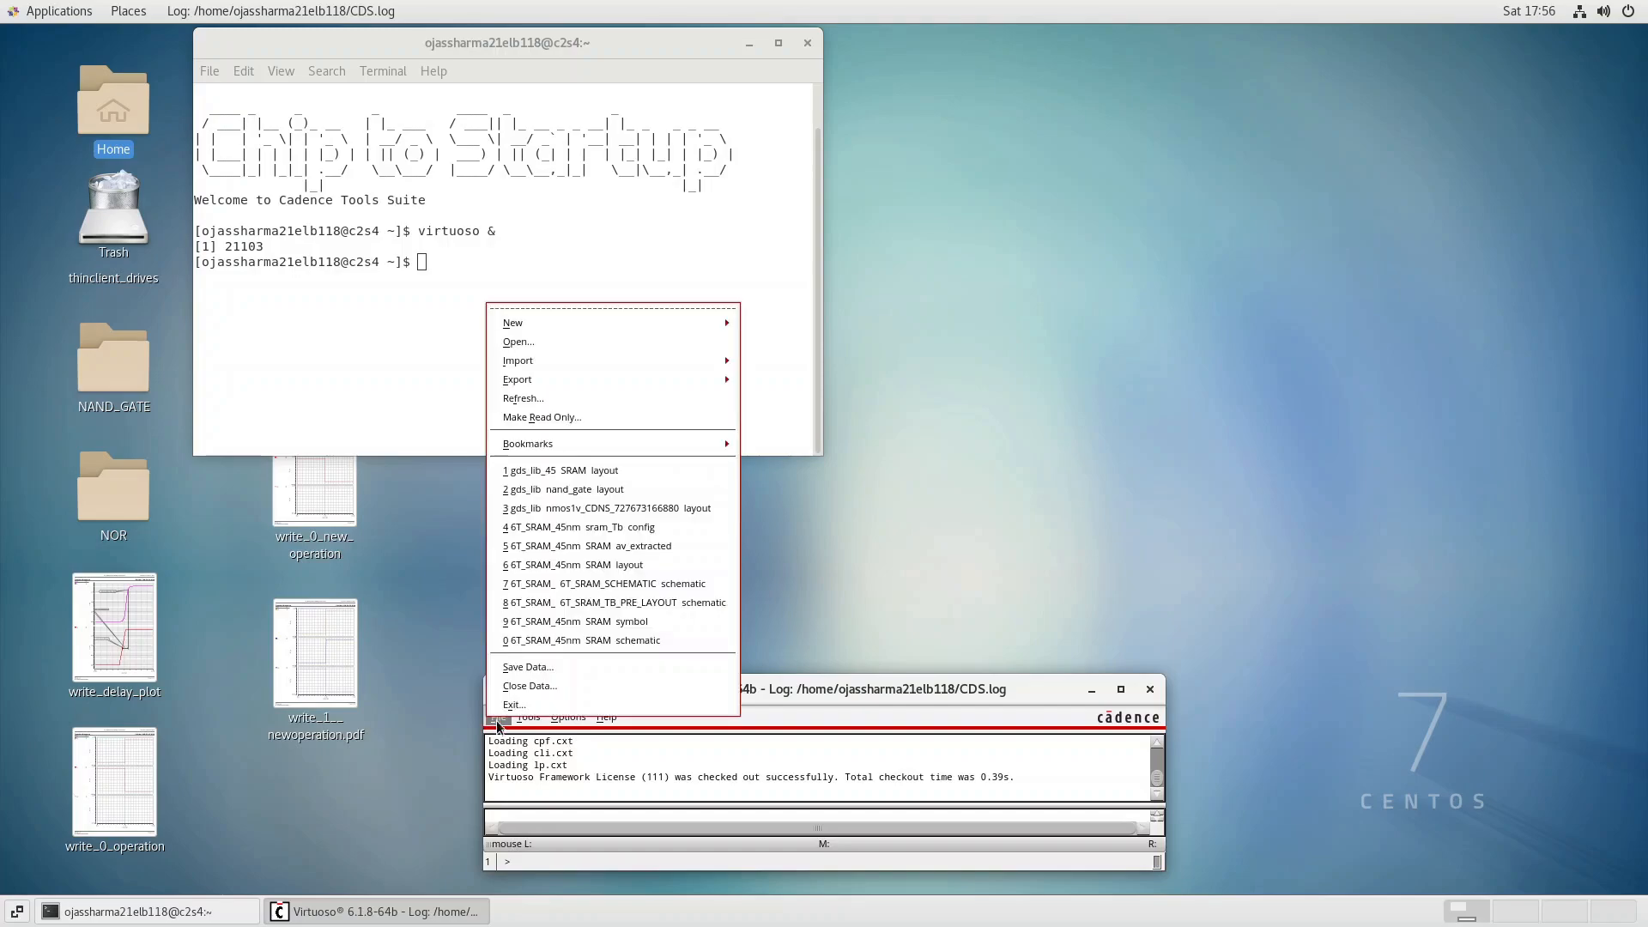
pyautogui.click(598, 340)
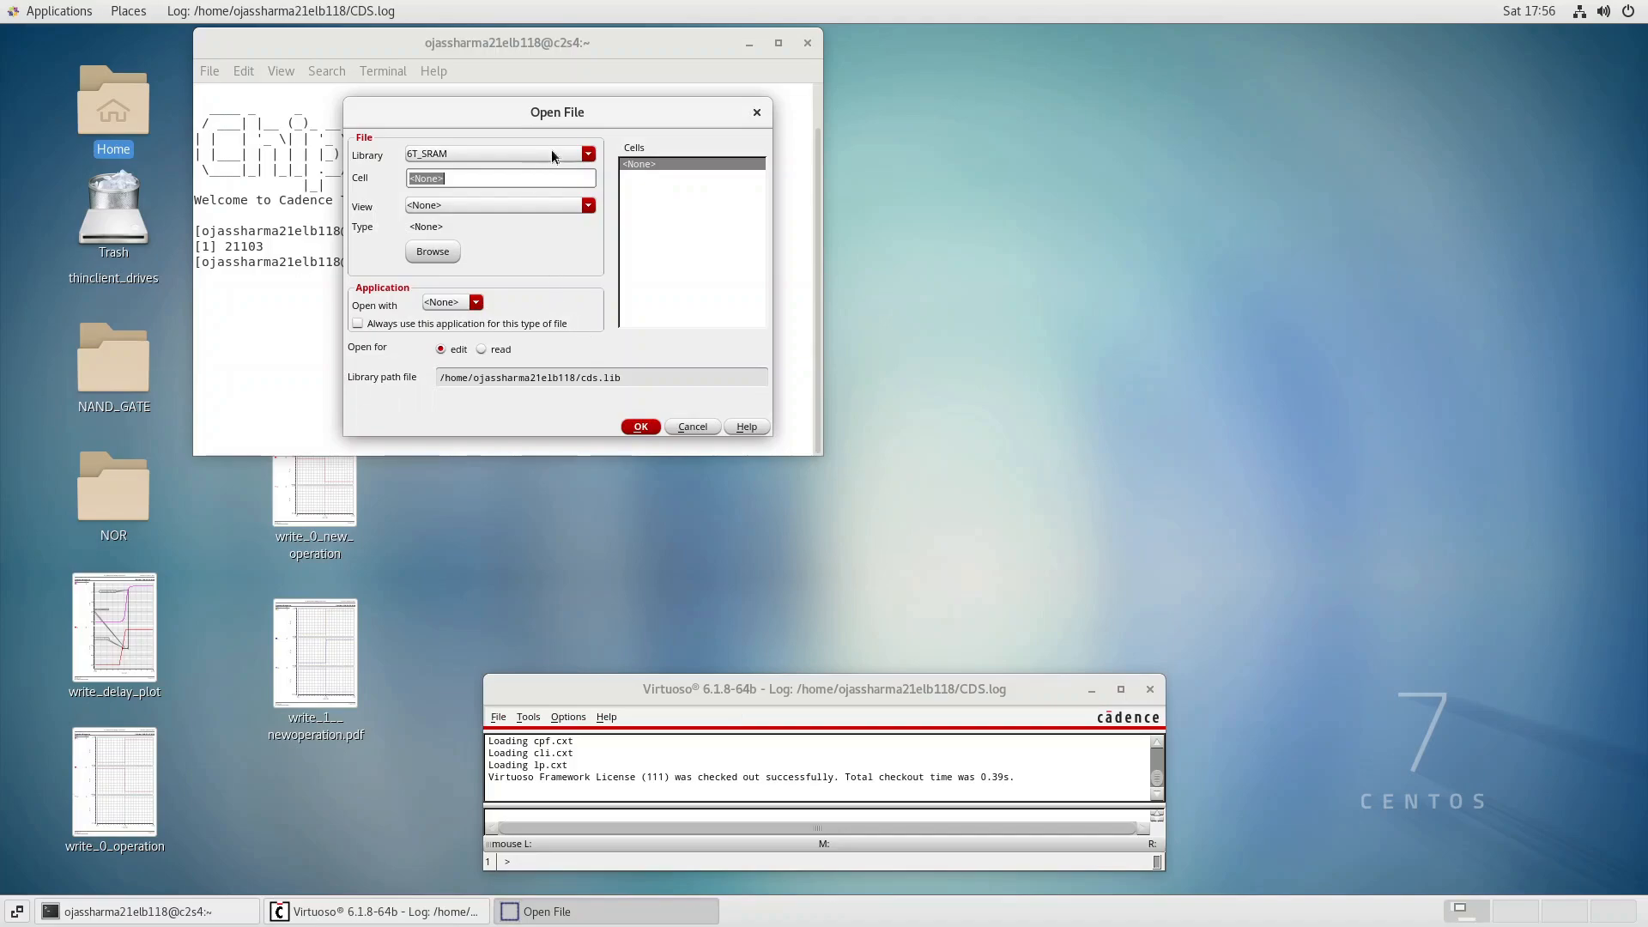
pyautogui.click(551, 153)
pyautogui.click(537, 156)
pyautogui.click(539, 151)
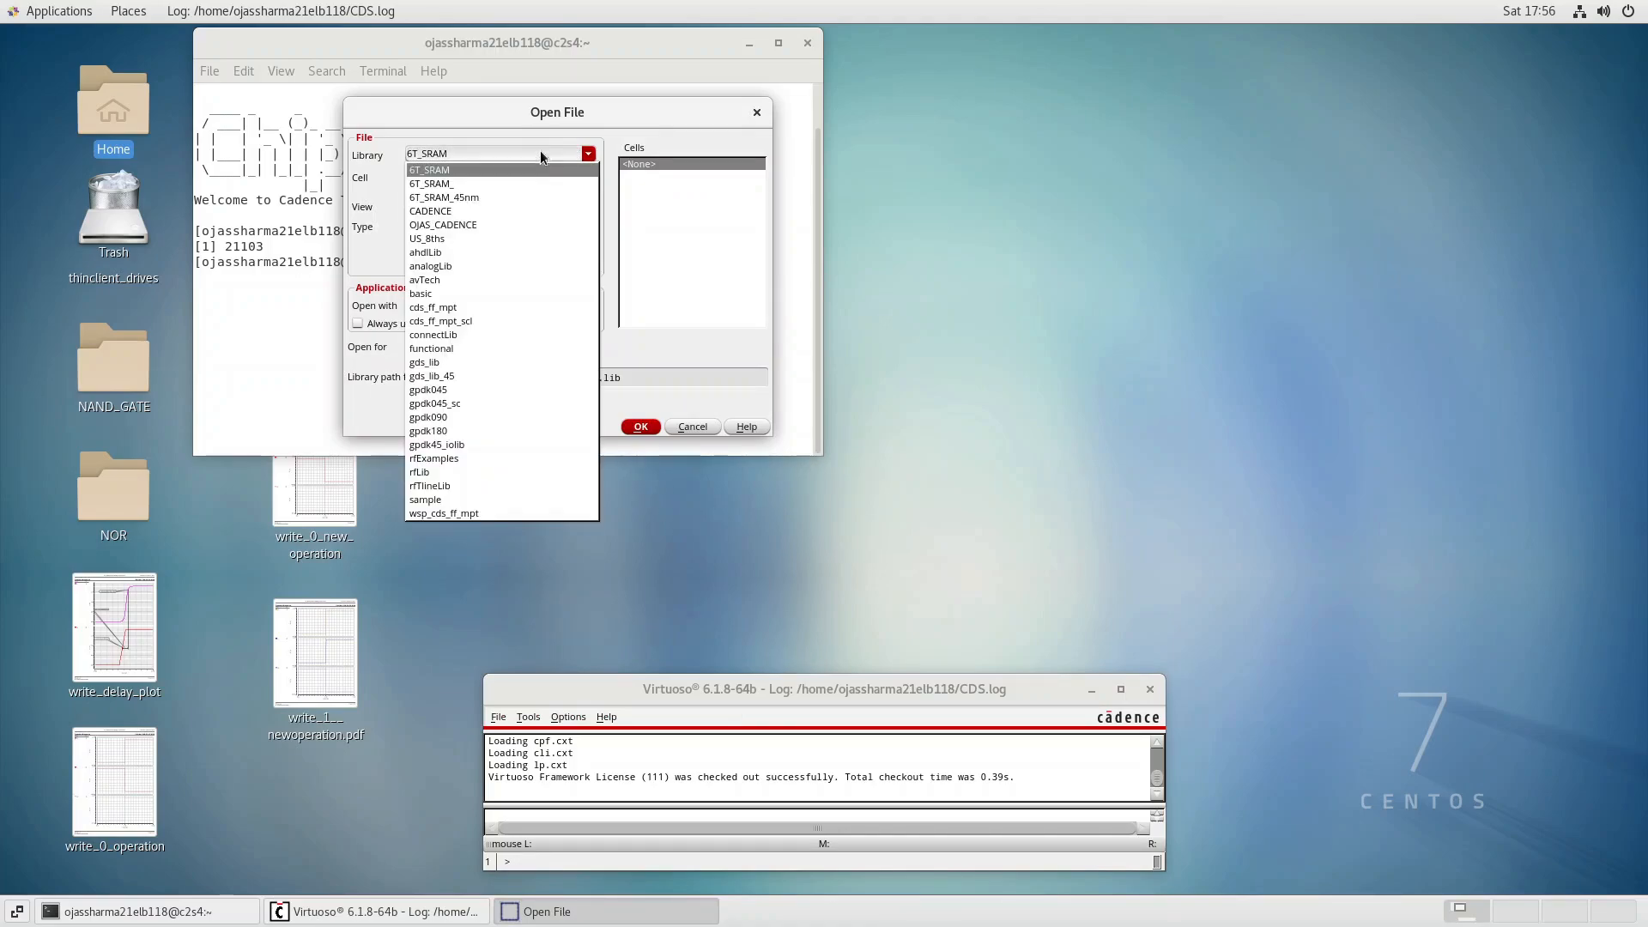
pyautogui.click(472, 200)
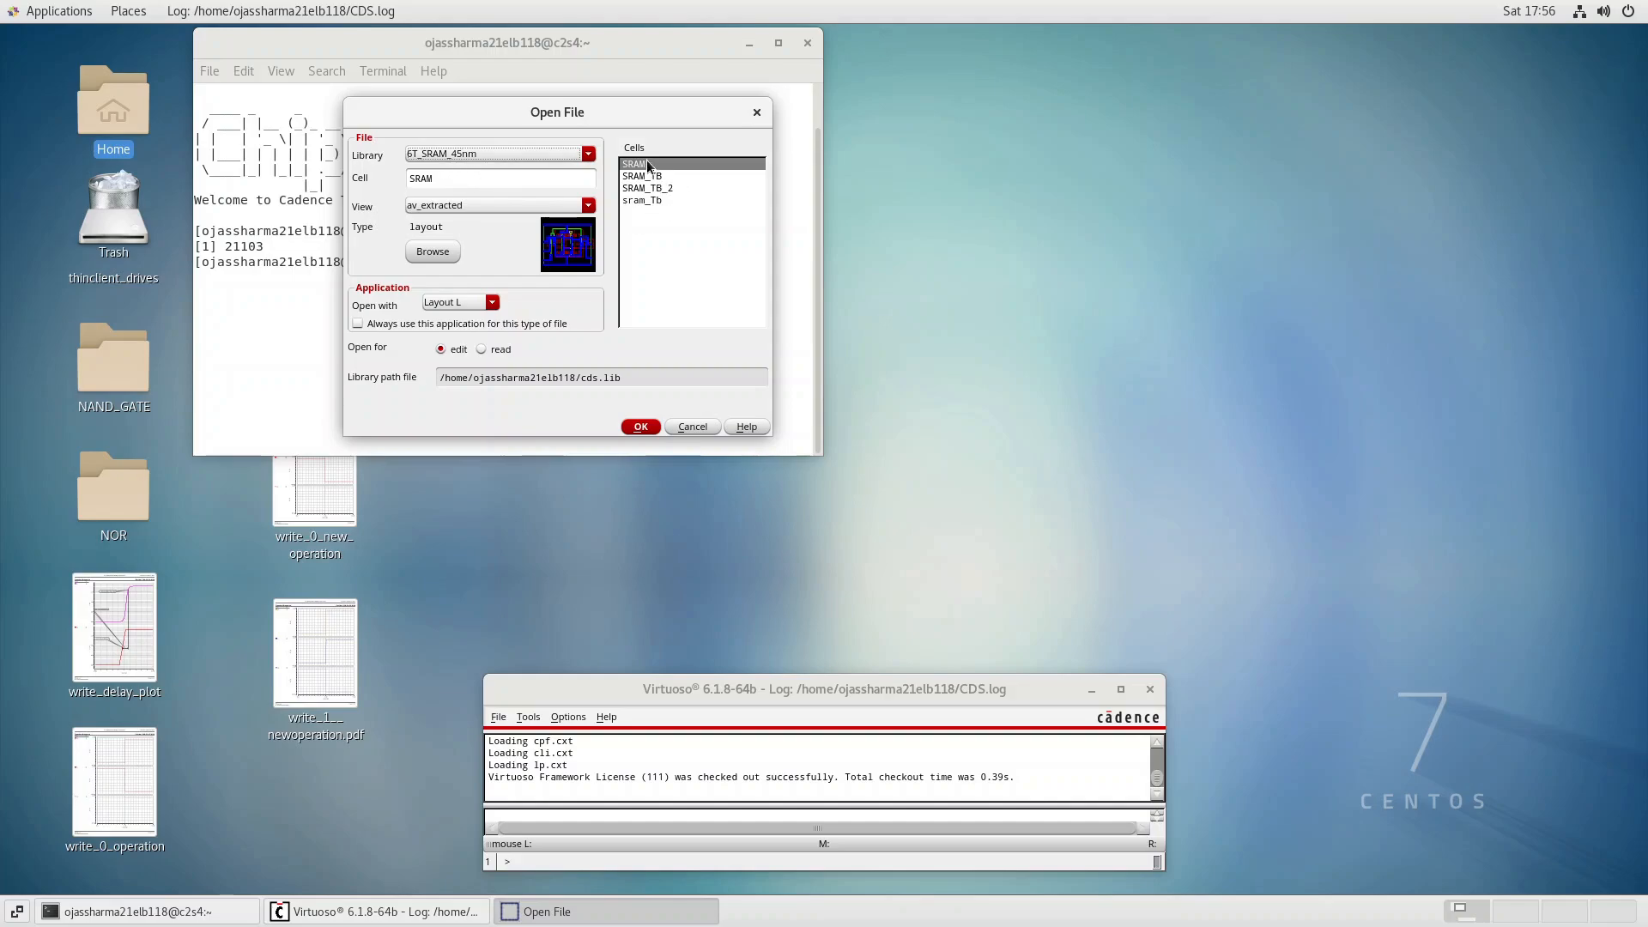
# Open the 6T_SRAM_SCHEMATIC schematic from library 6T_SRAM_ with the next licence for this session, maximized and fitted to the window.
pyautogui.click(558, 210)
pyautogui.click(559, 209)
pyautogui.click(563, 153)
pyautogui.click(532, 178)
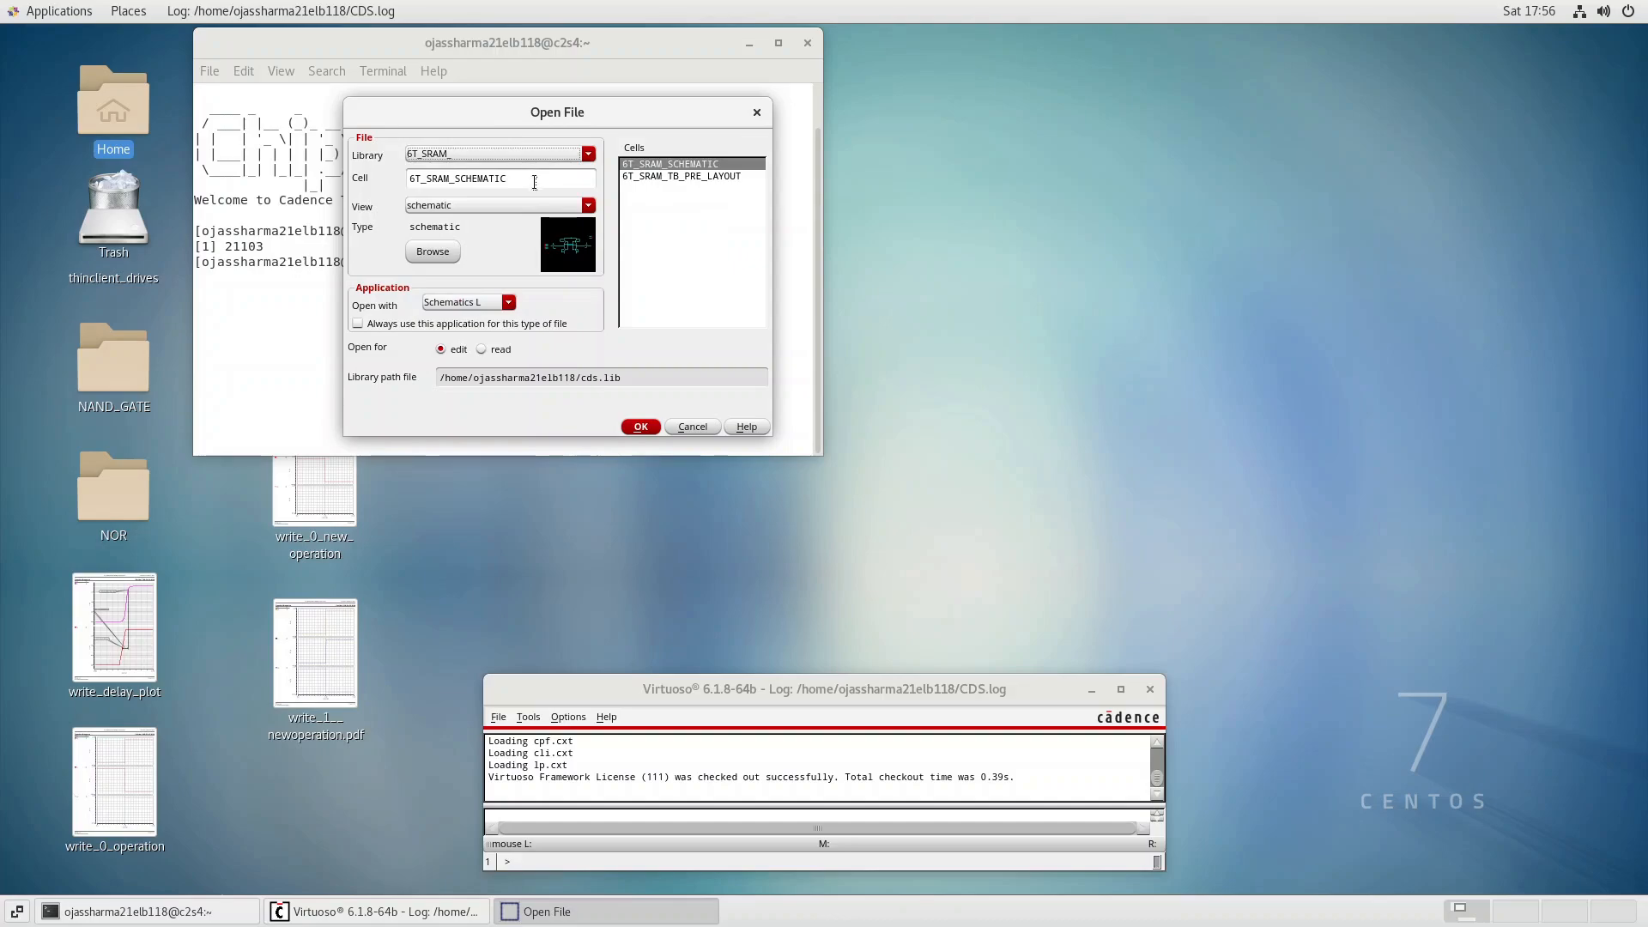
pyautogui.click(639, 427)
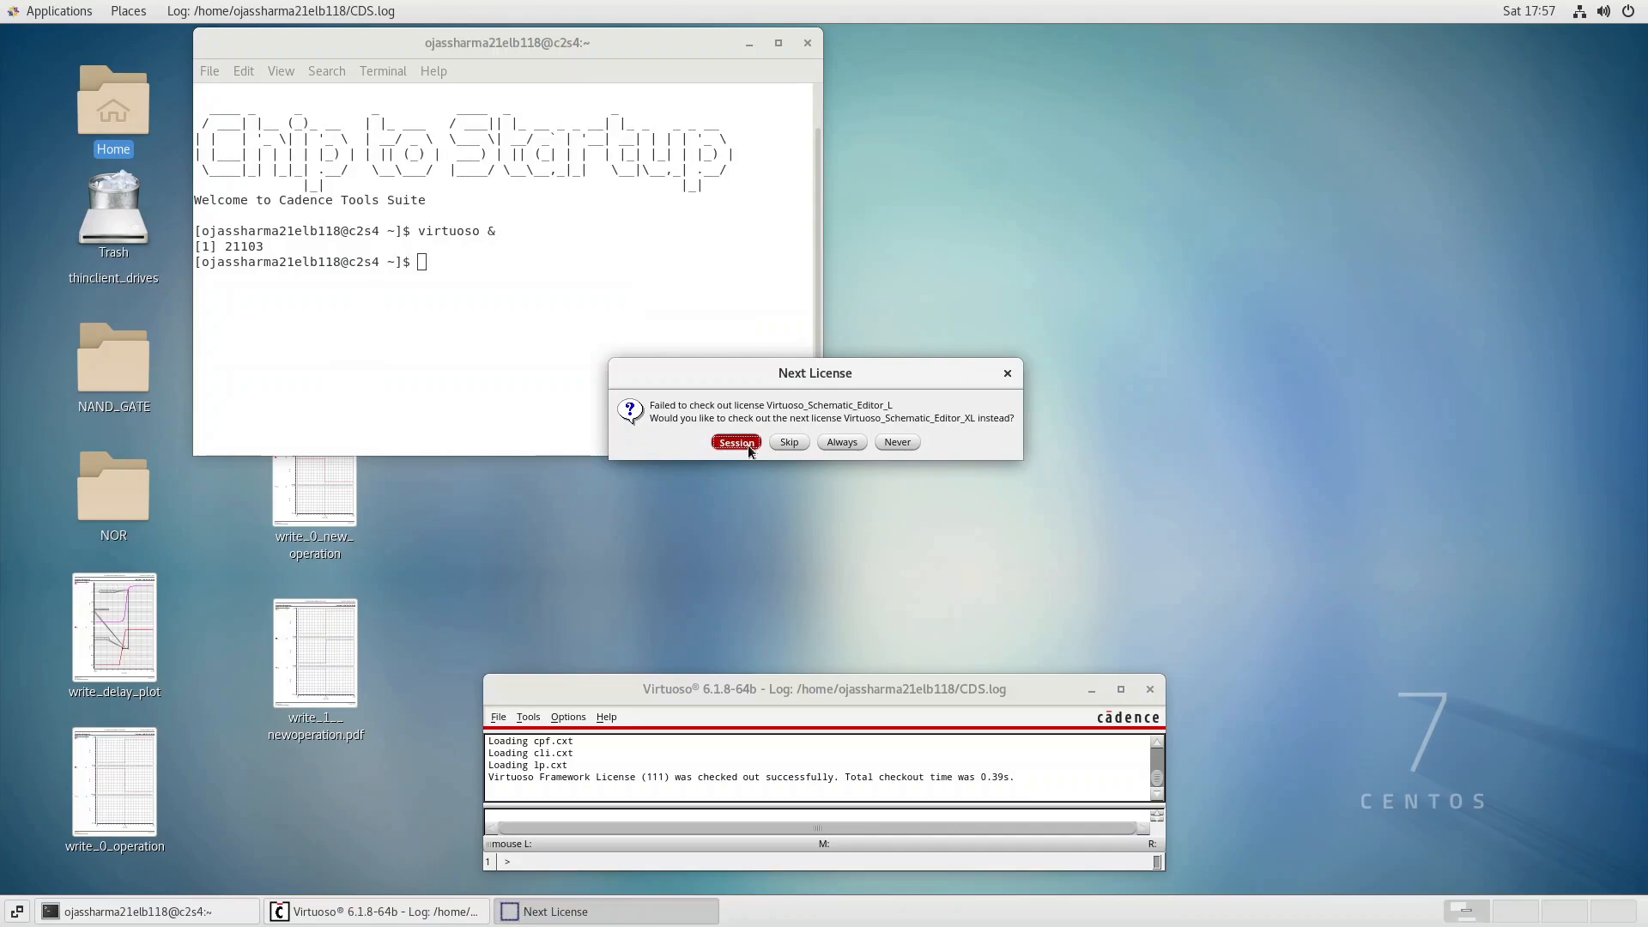
pyautogui.click(736, 442)
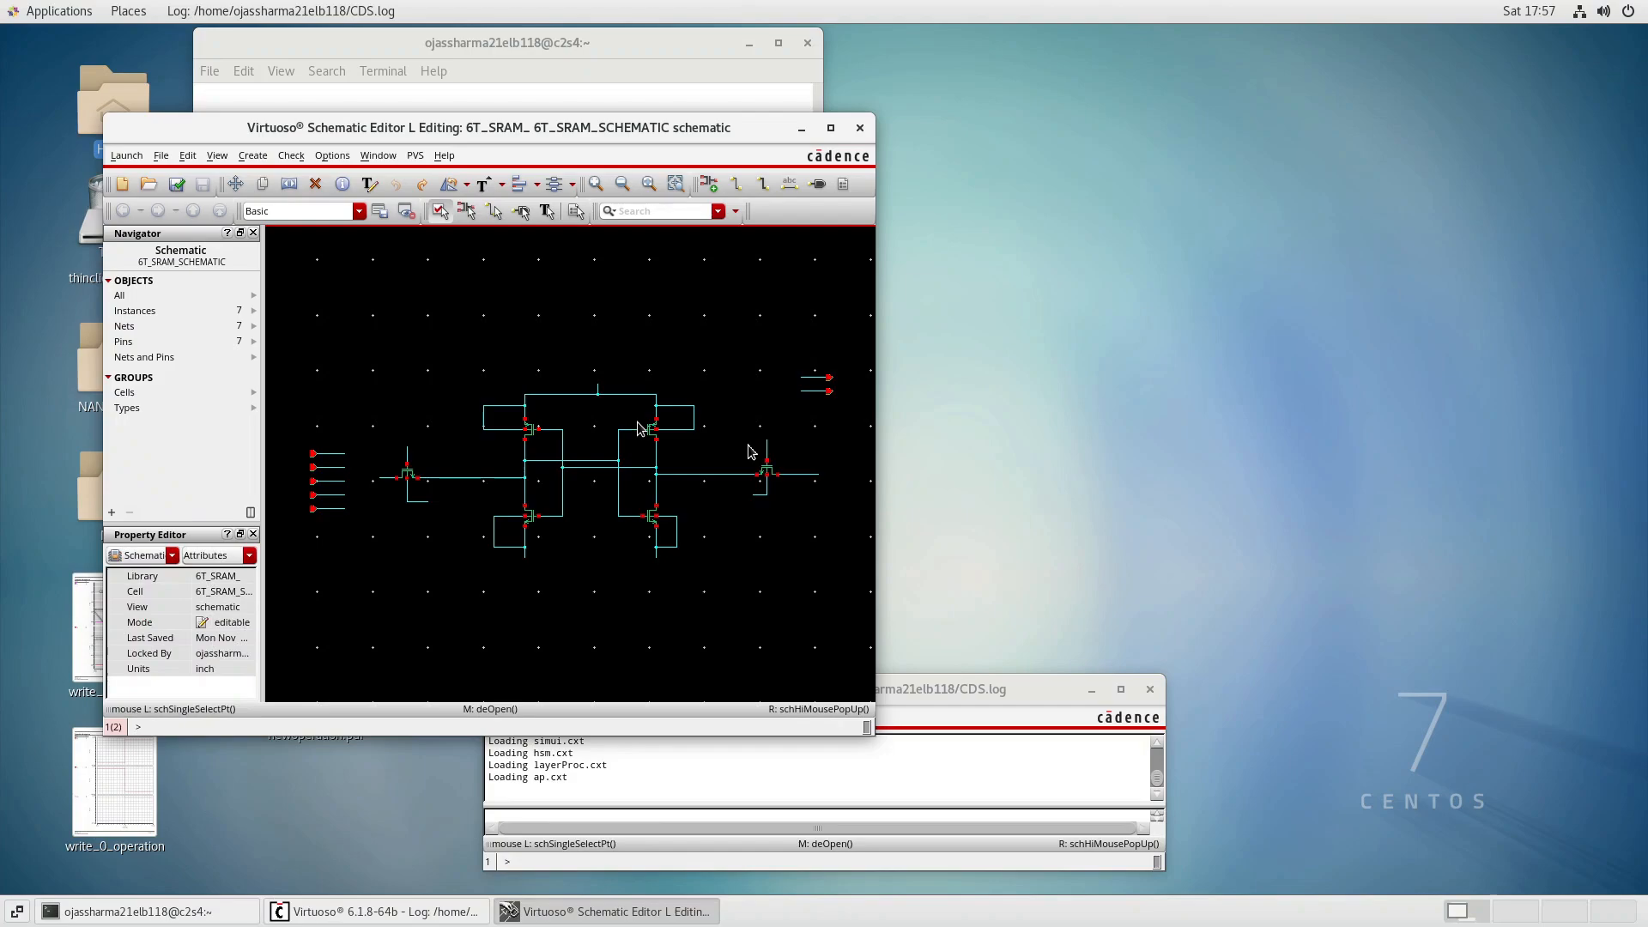
pyautogui.click(830, 127)
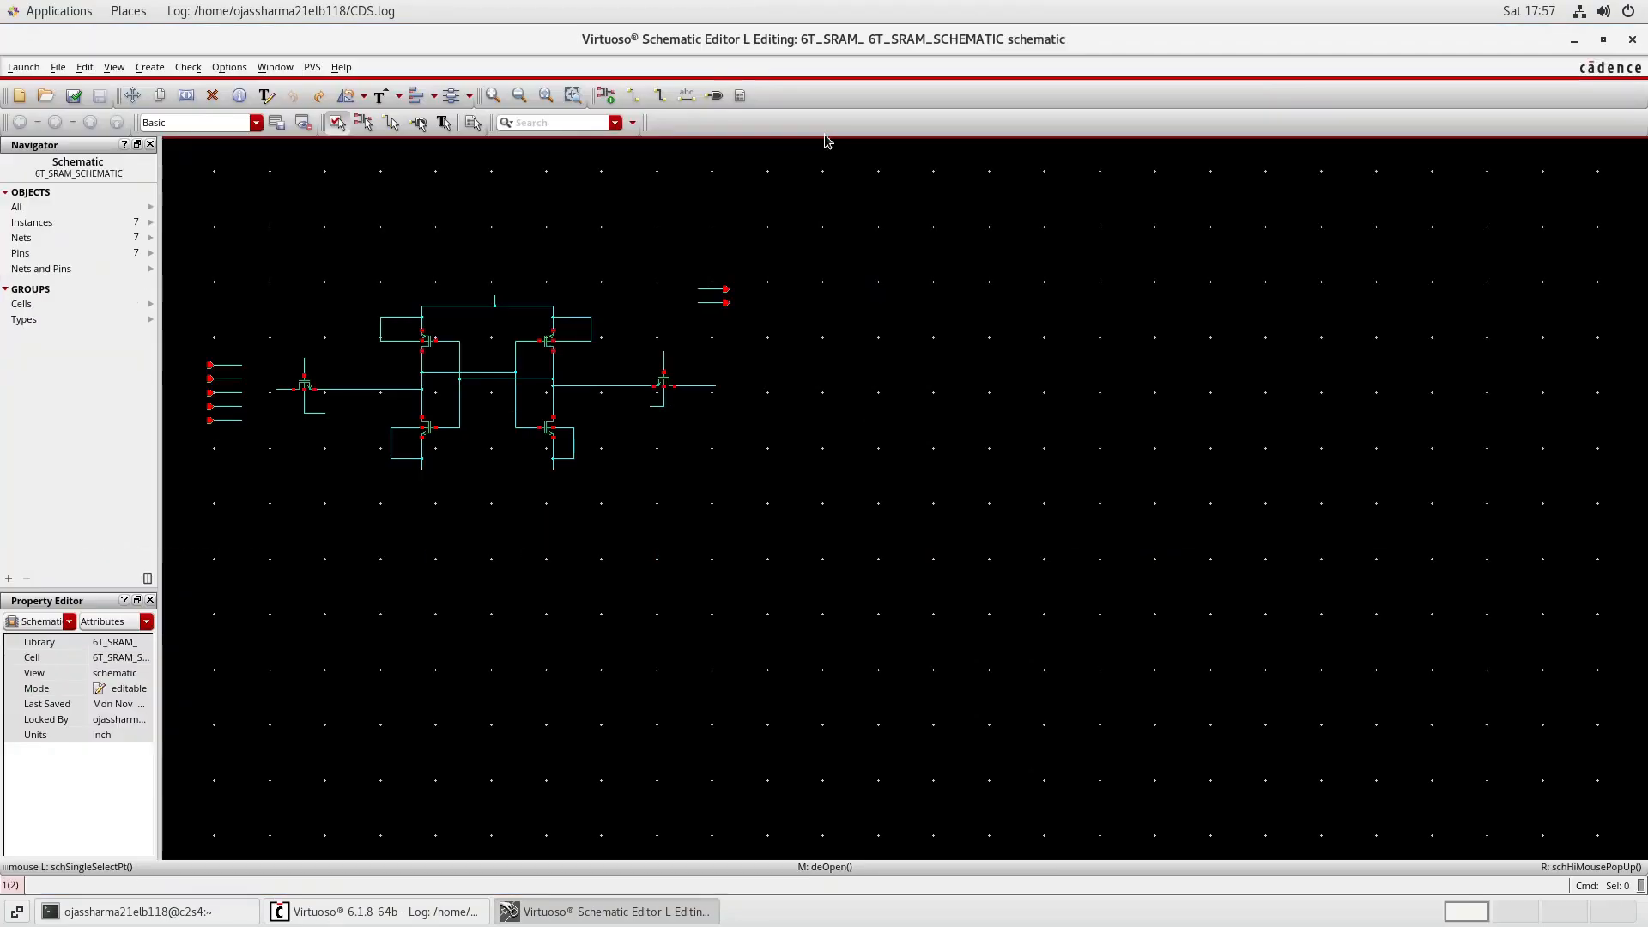
pyautogui.press('f')
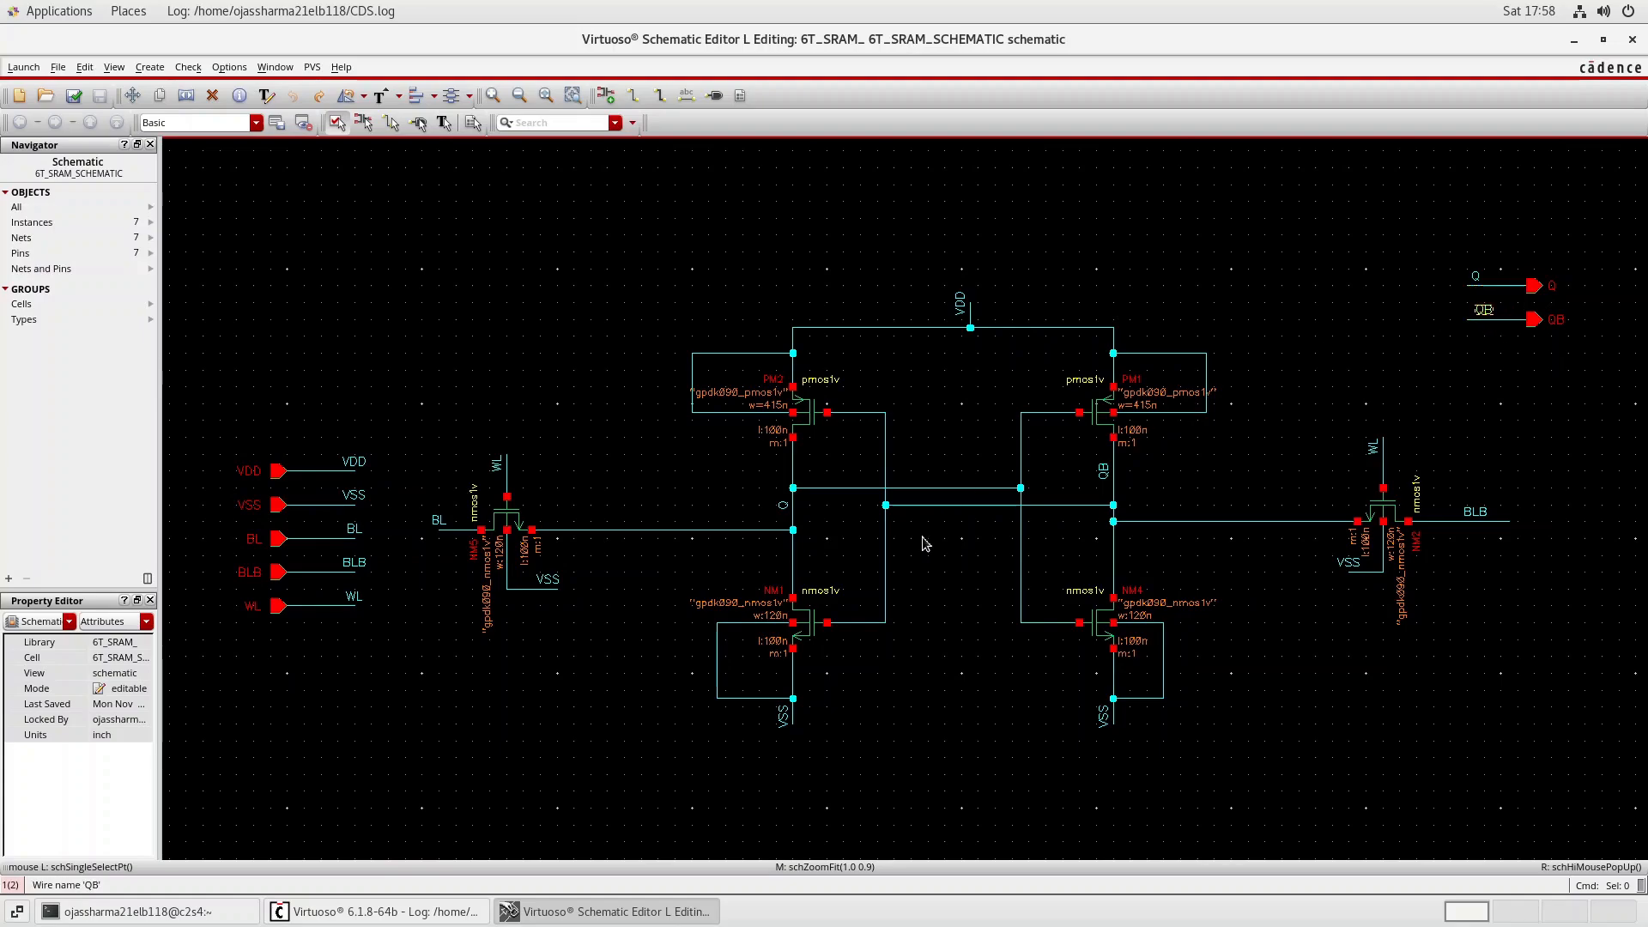
# Bring up the Open File dialog again from the Virtuoso log window and select library 6T_SRAM_45nm.
pyautogui.click(480, 908)
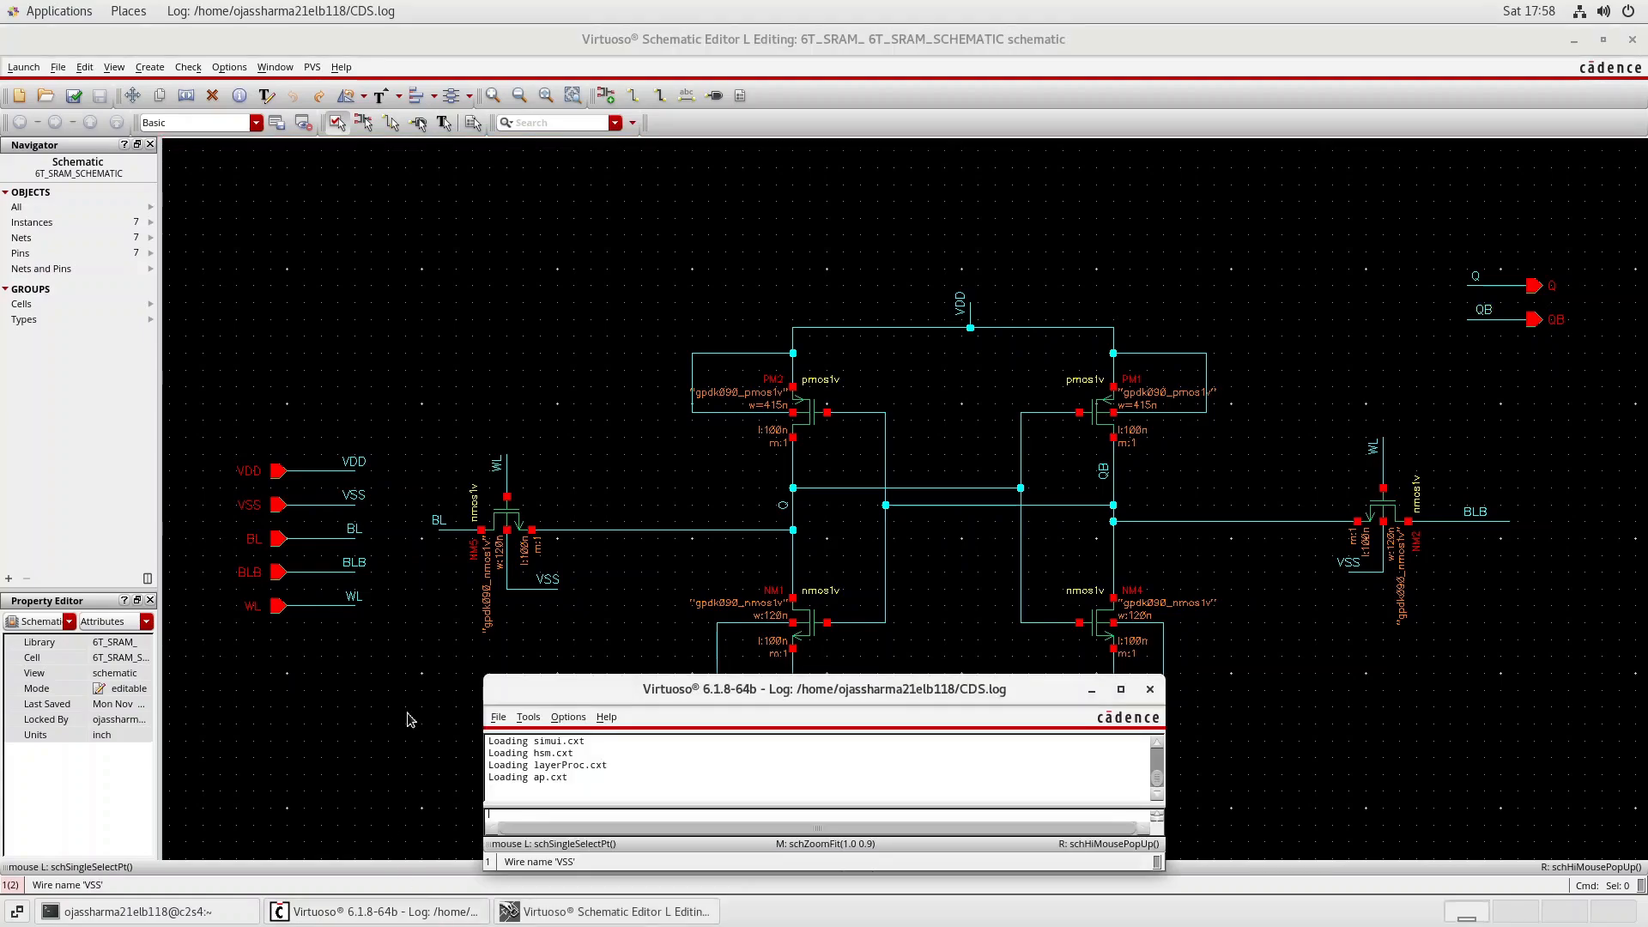
pyautogui.click(501, 718)
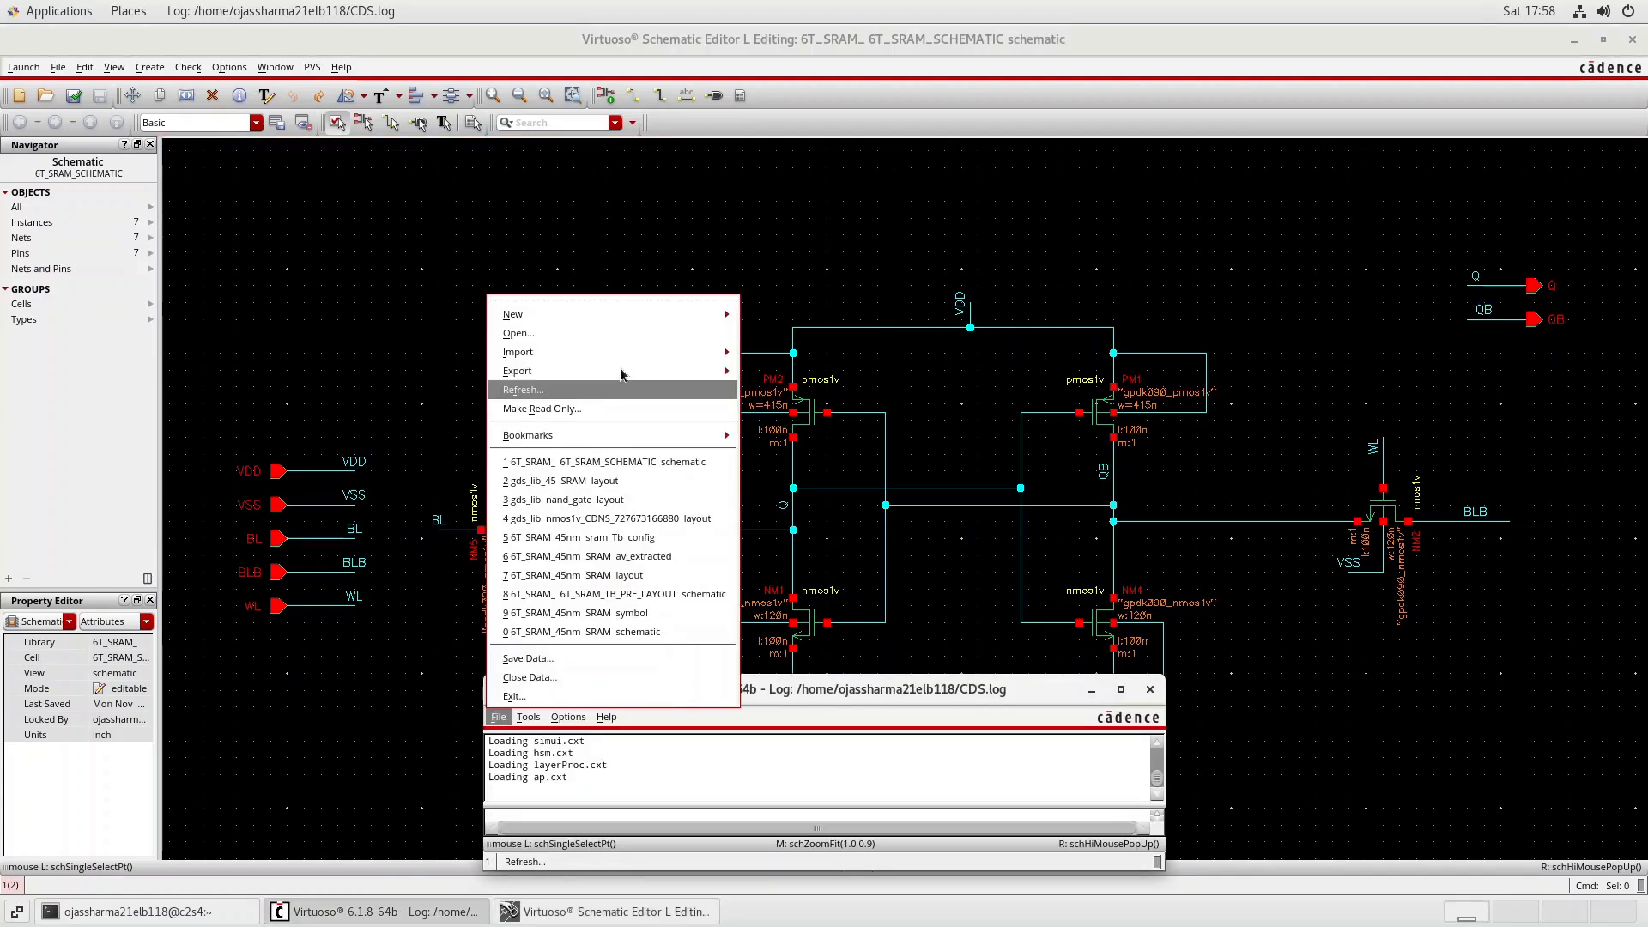
pyautogui.click(635, 333)
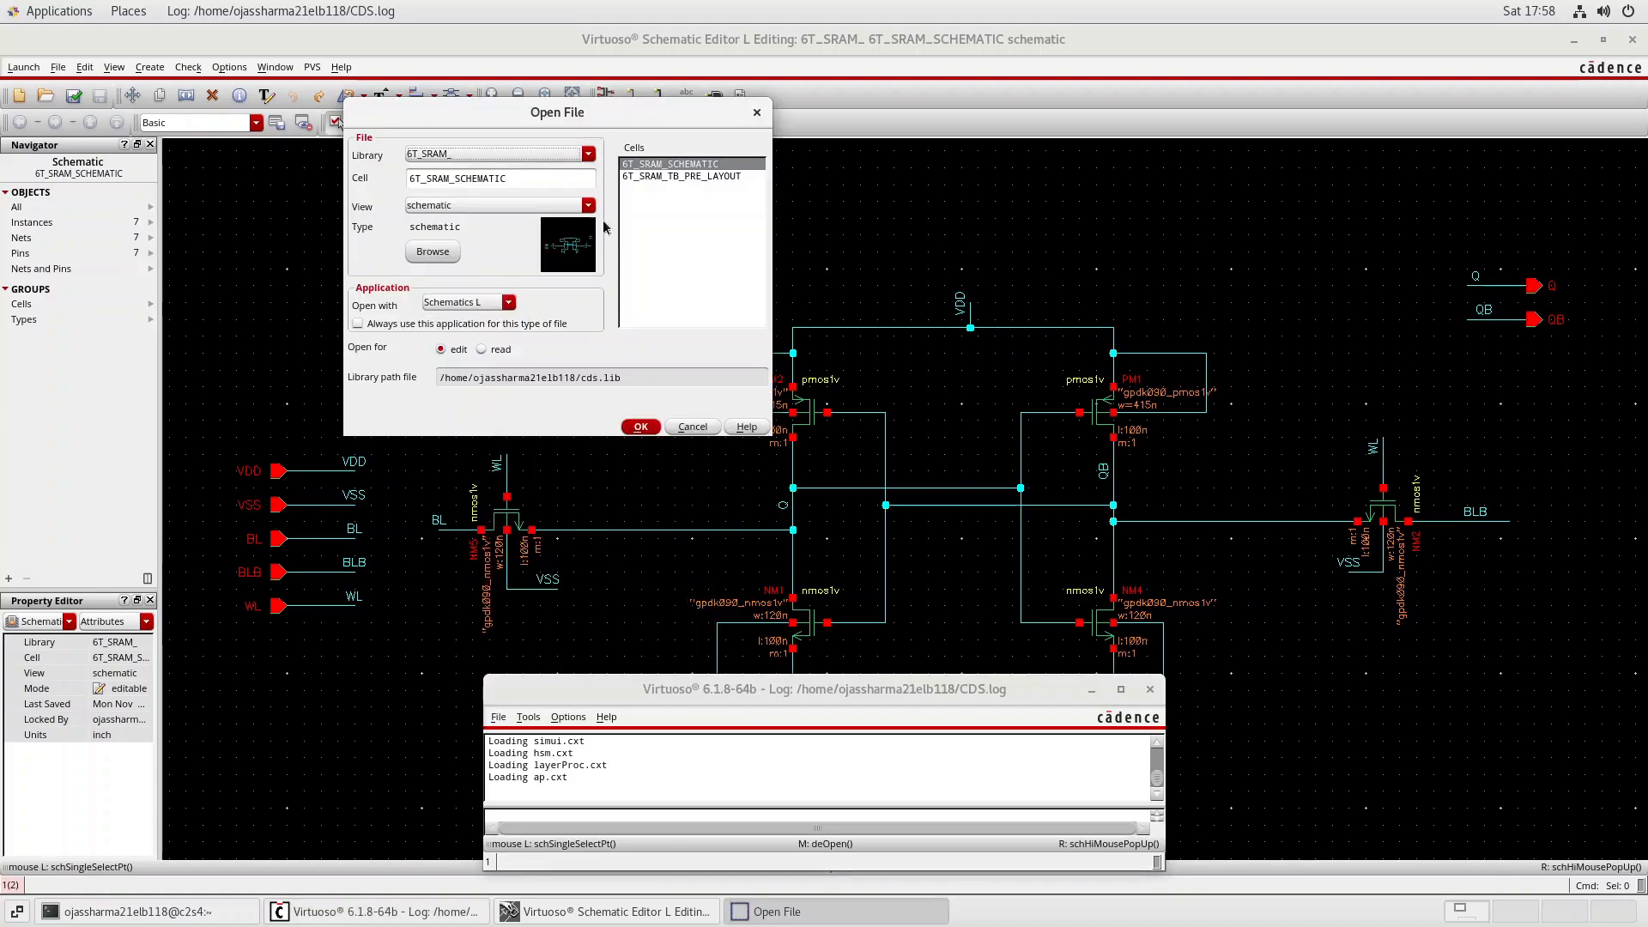
pyautogui.click(589, 155)
pyautogui.click(593, 160)
pyautogui.click(593, 161)
pyautogui.click(593, 161)
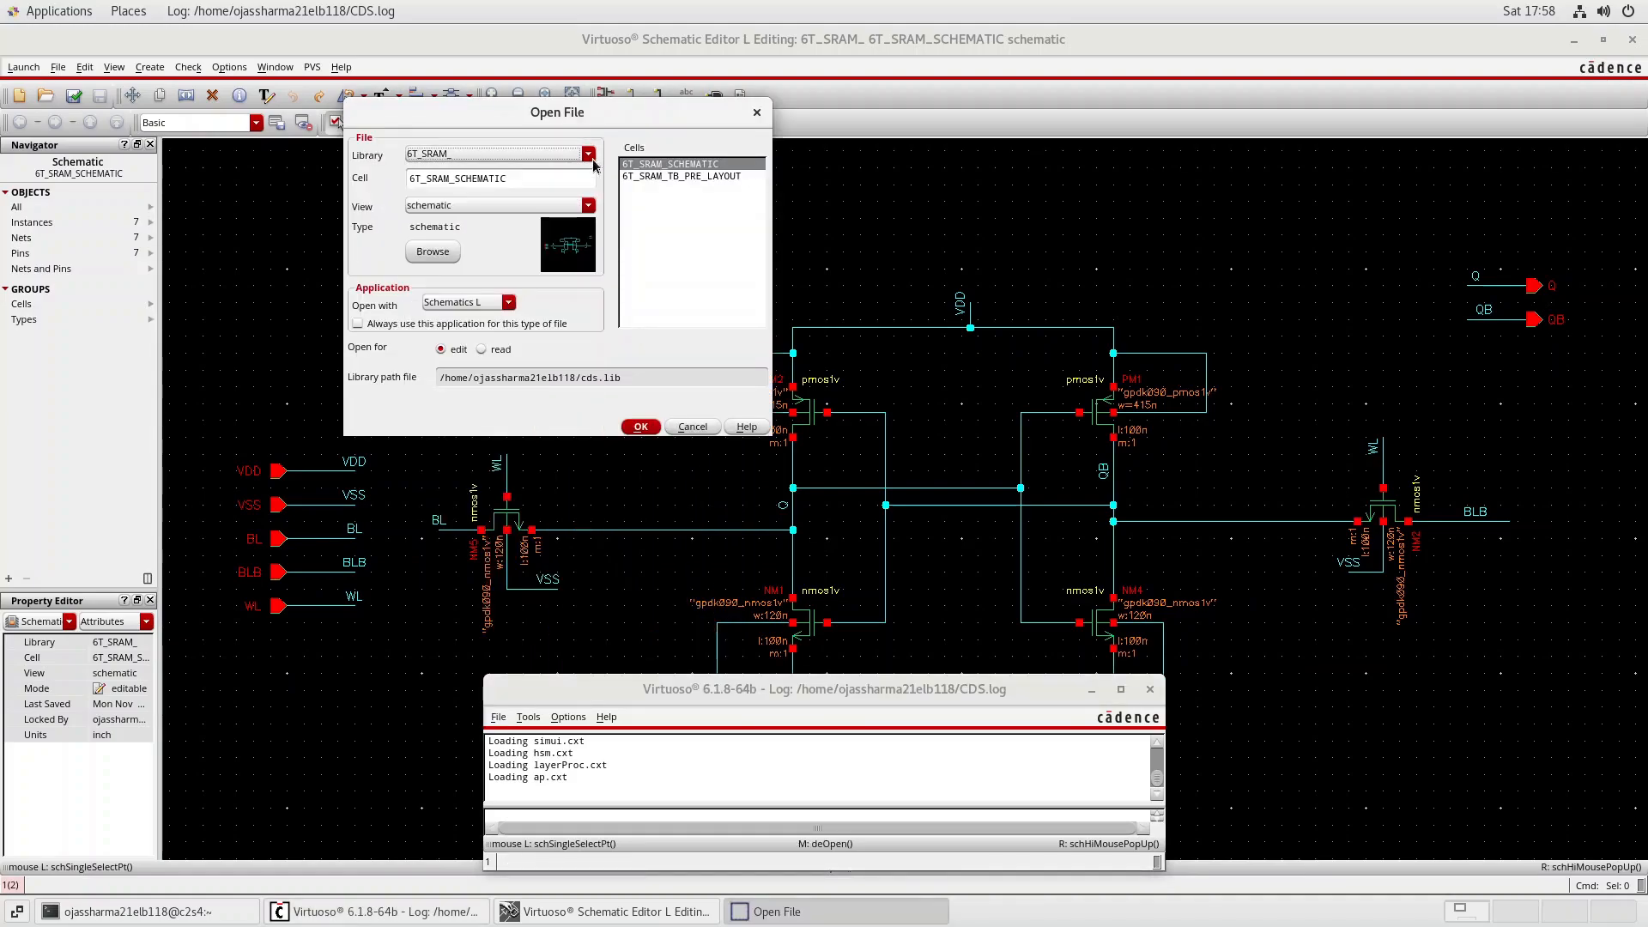
pyautogui.click(593, 160)
pyautogui.click(593, 161)
pyautogui.click(593, 161)
pyautogui.click(594, 163)
pyautogui.click(590, 157)
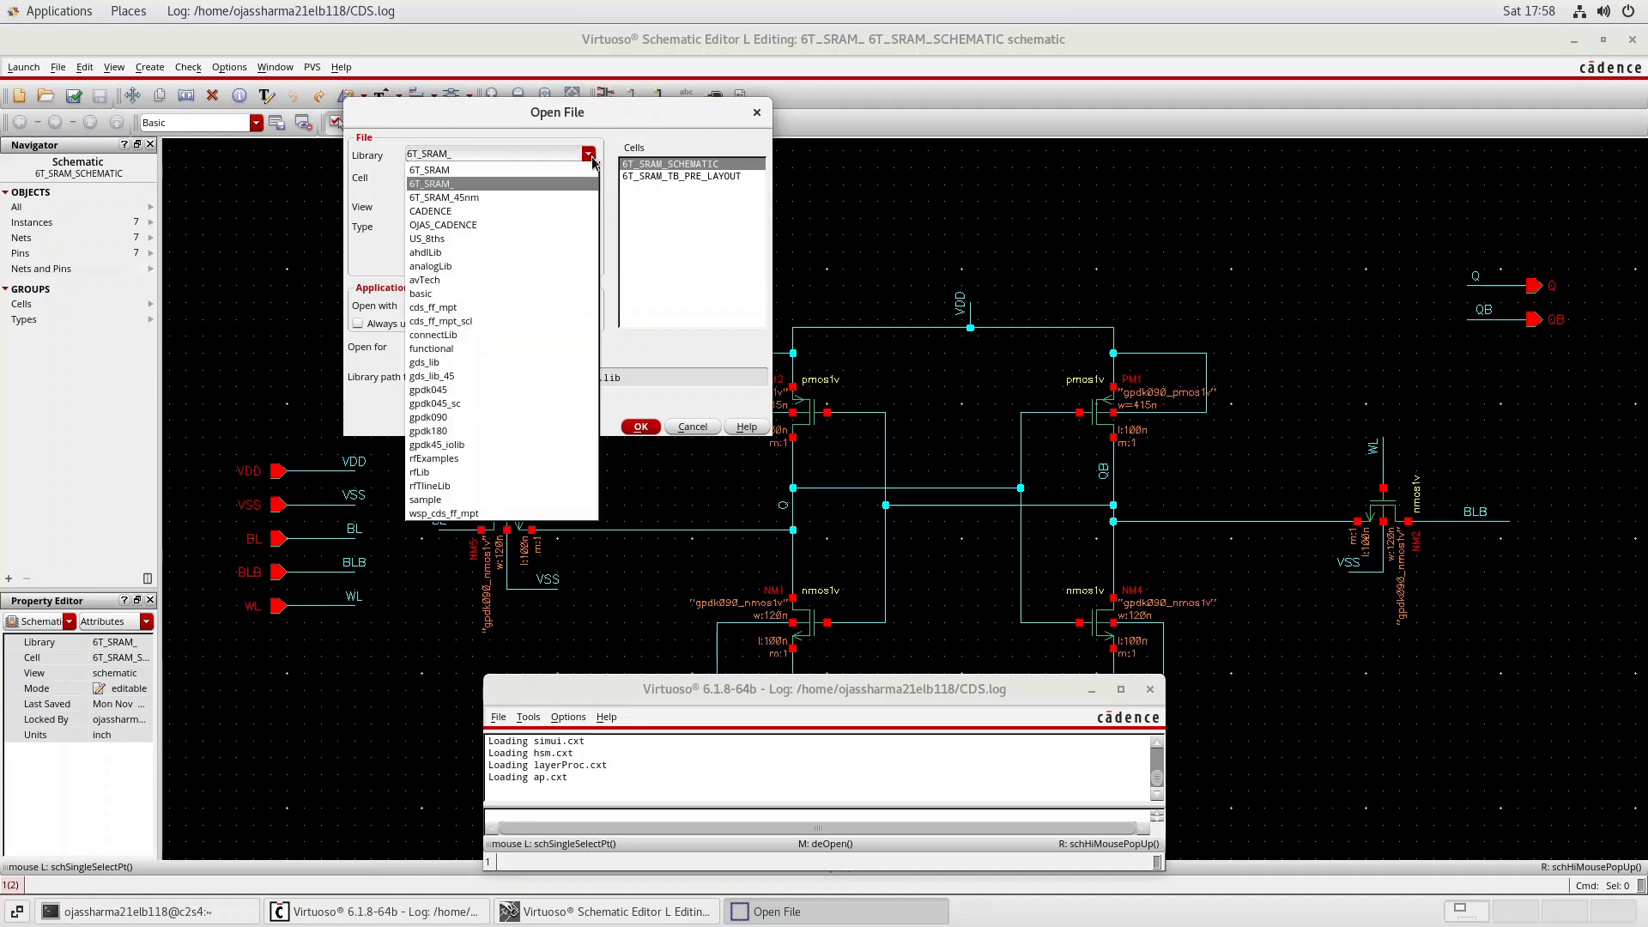
pyautogui.click(476, 197)
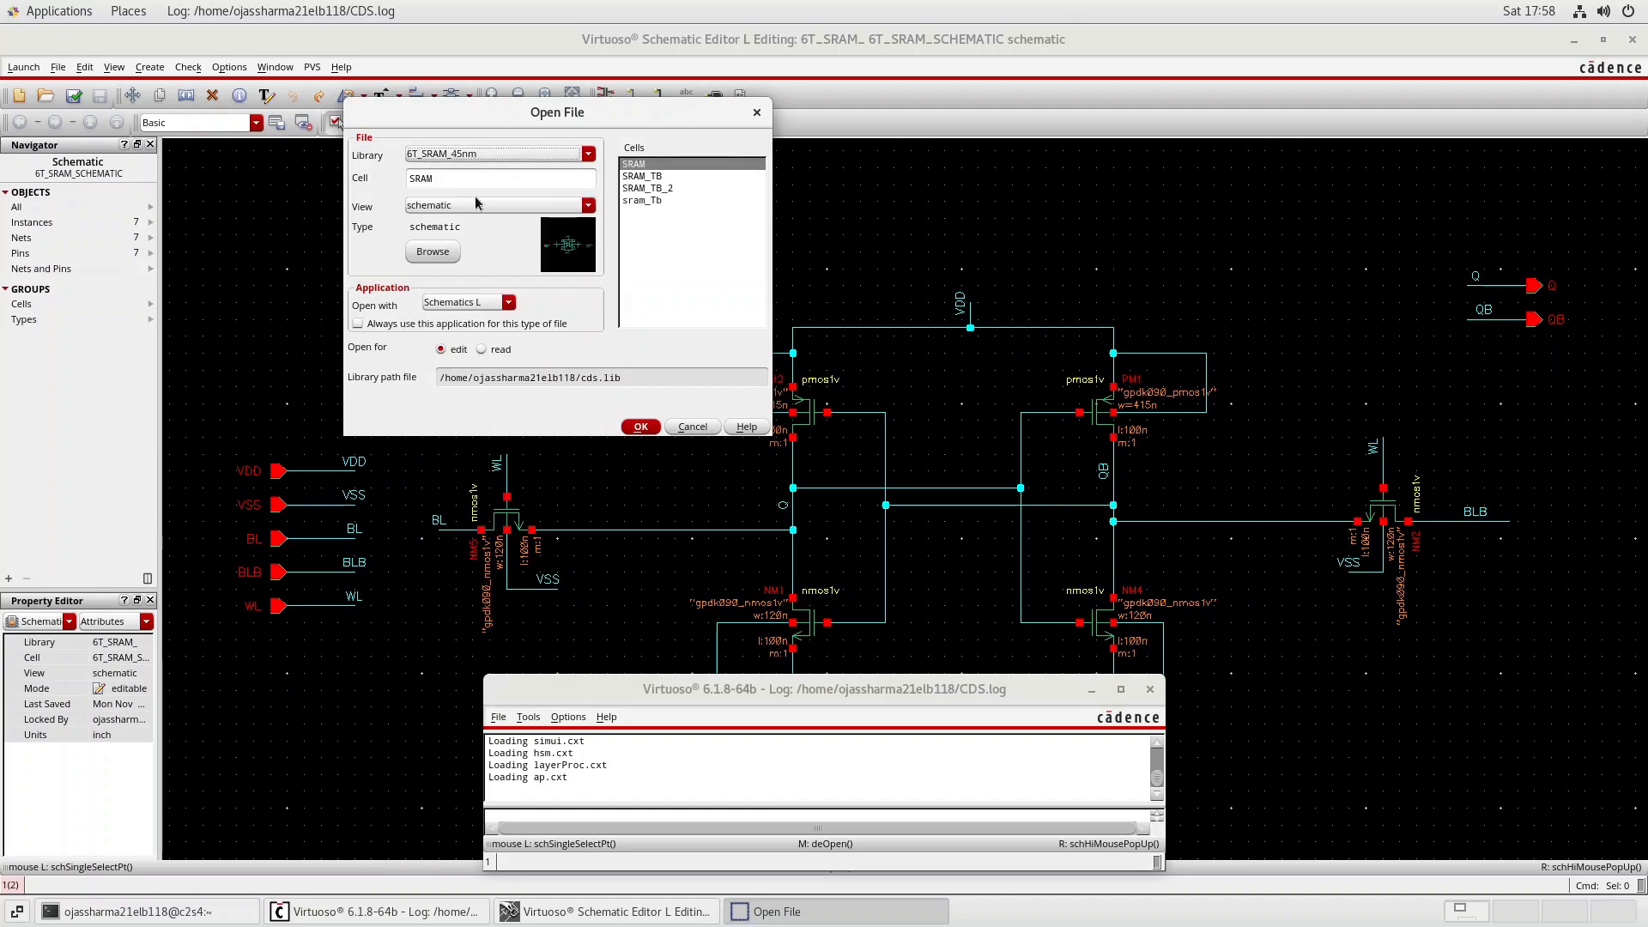
# Open the schematic view of cell SRAM_TB for editing in a maximized window.
pyautogui.click(644, 177)
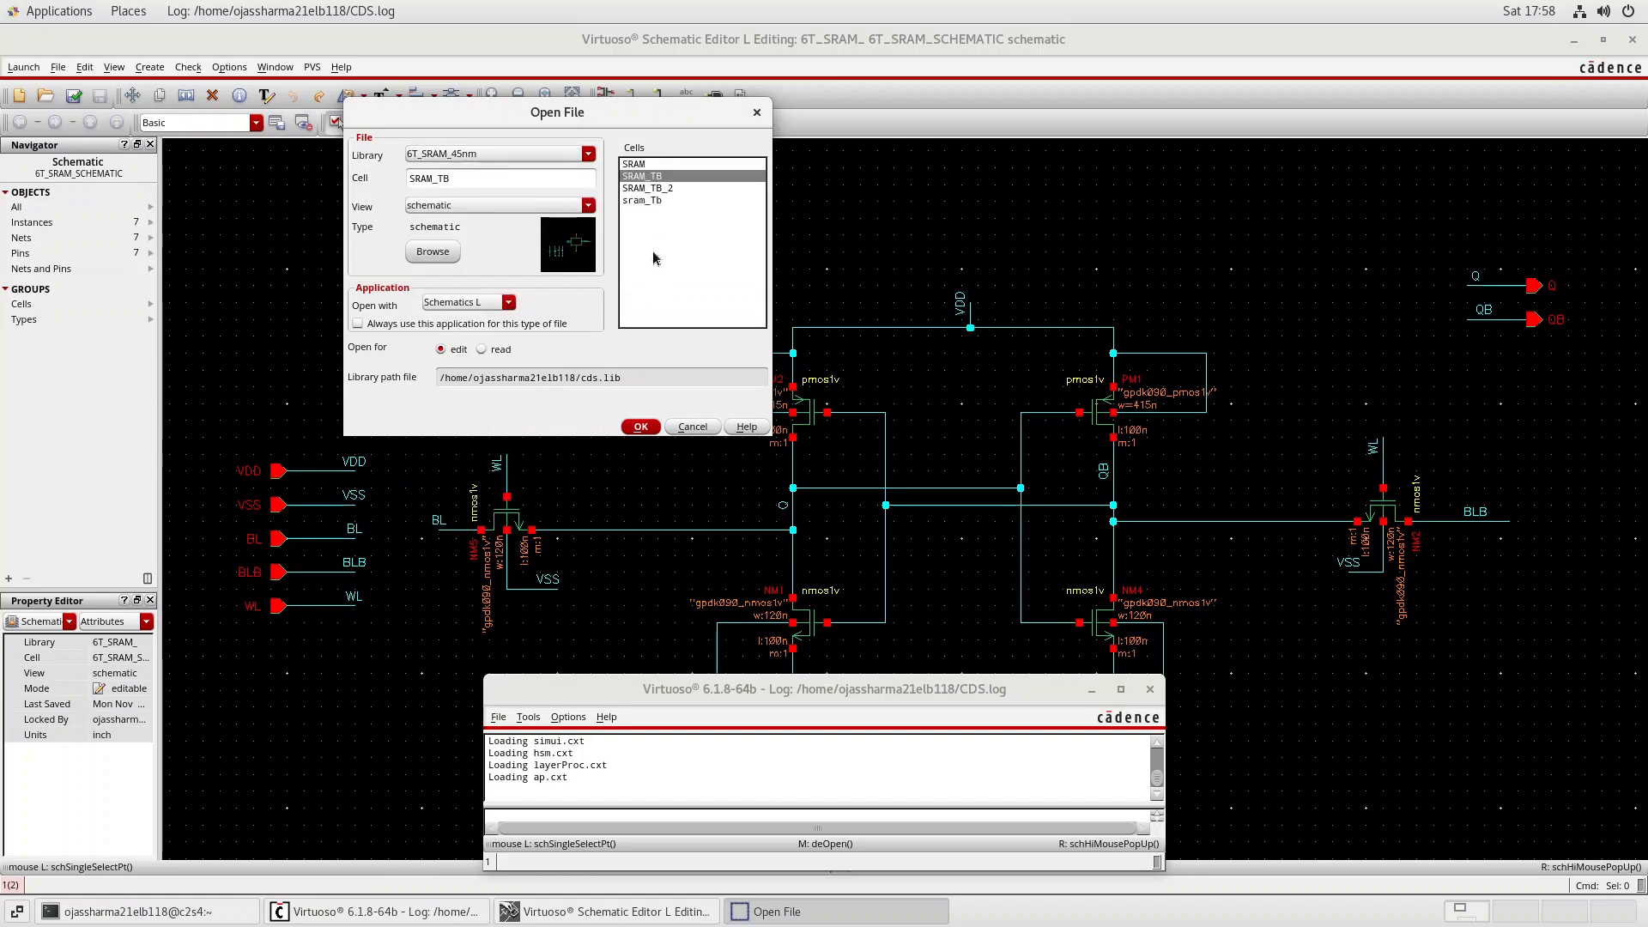
pyautogui.click(640, 427)
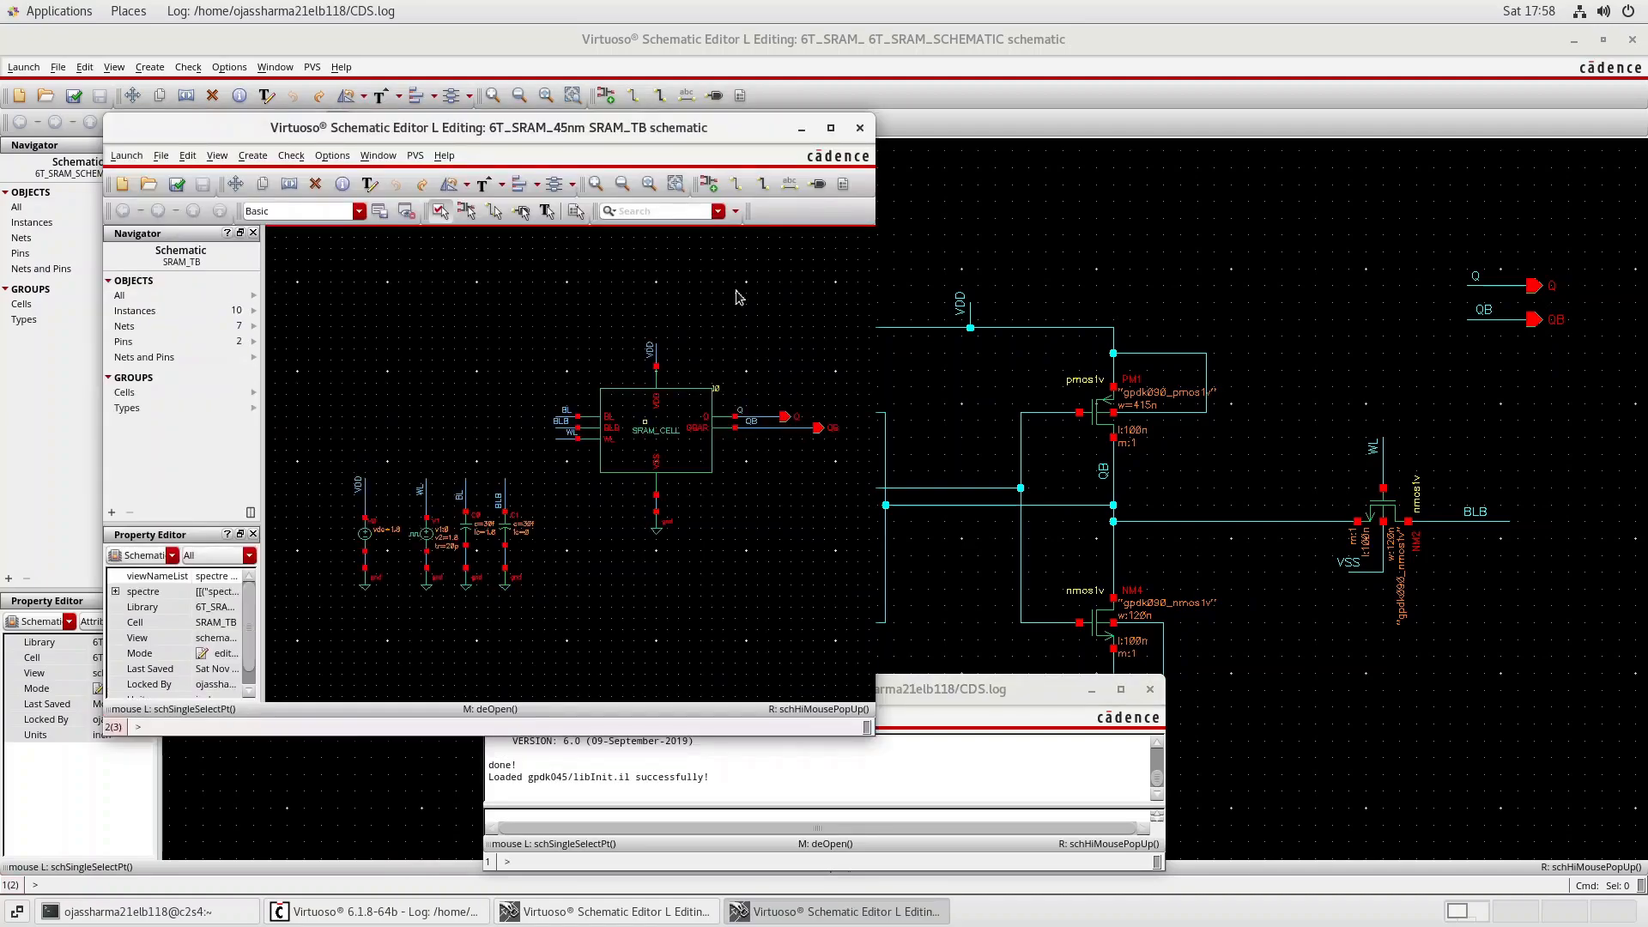
pyautogui.click(830, 129)
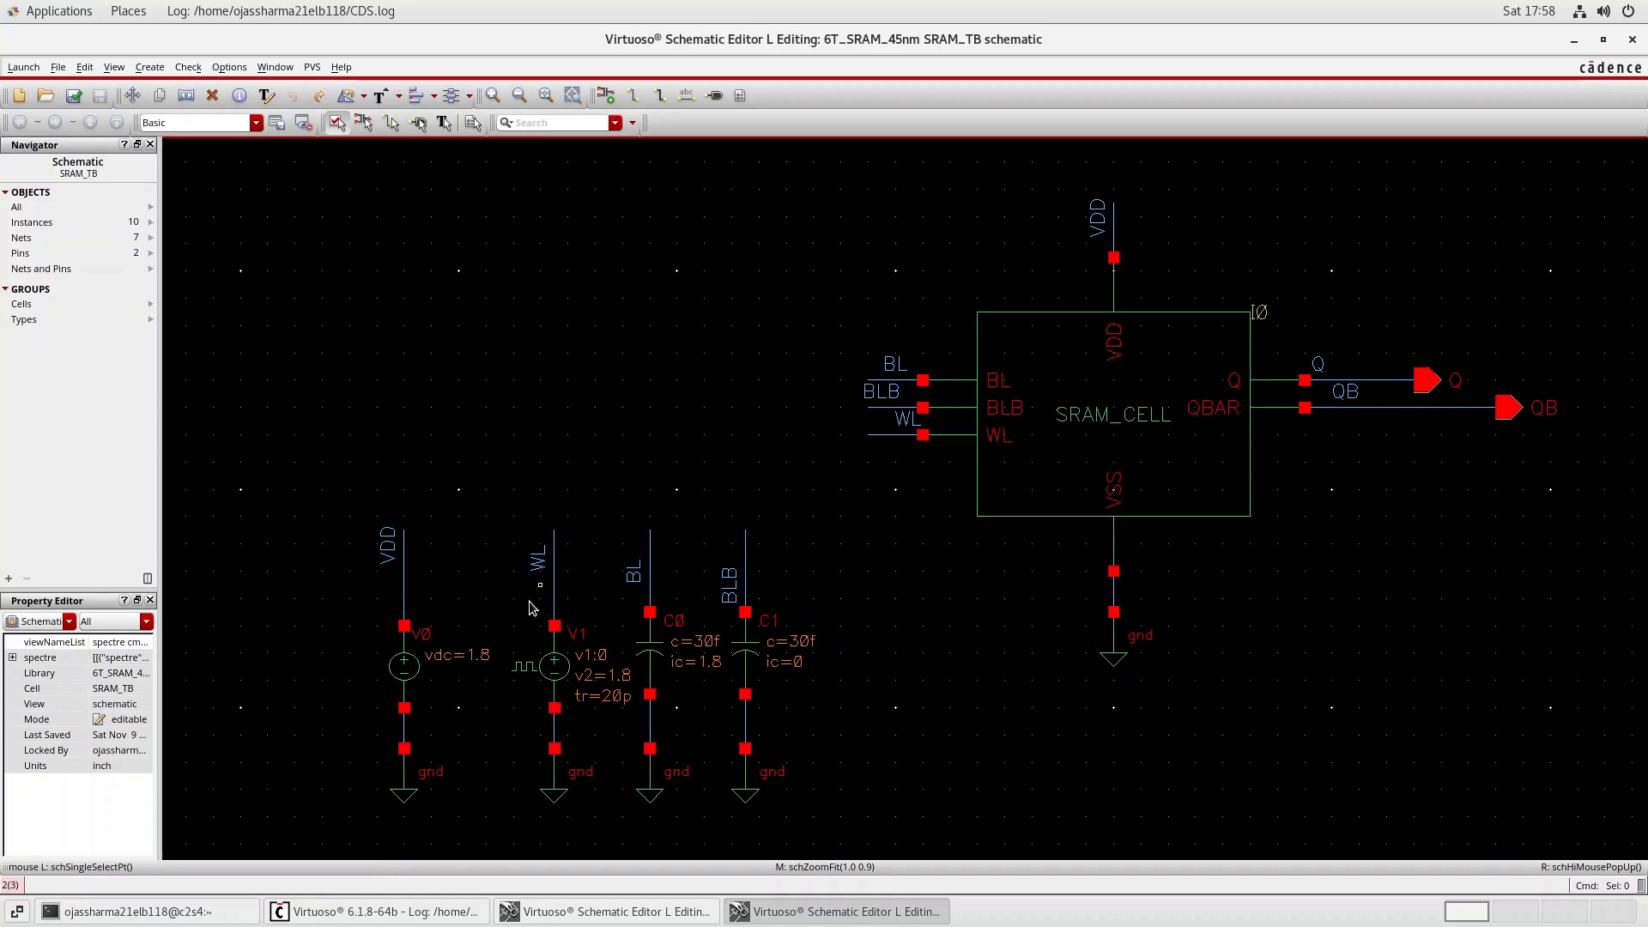
# Examine the delay, rise, fall, pulse width and period properties of the WL pulse source V1, leaving them unedited.
pyautogui.click(552, 667)
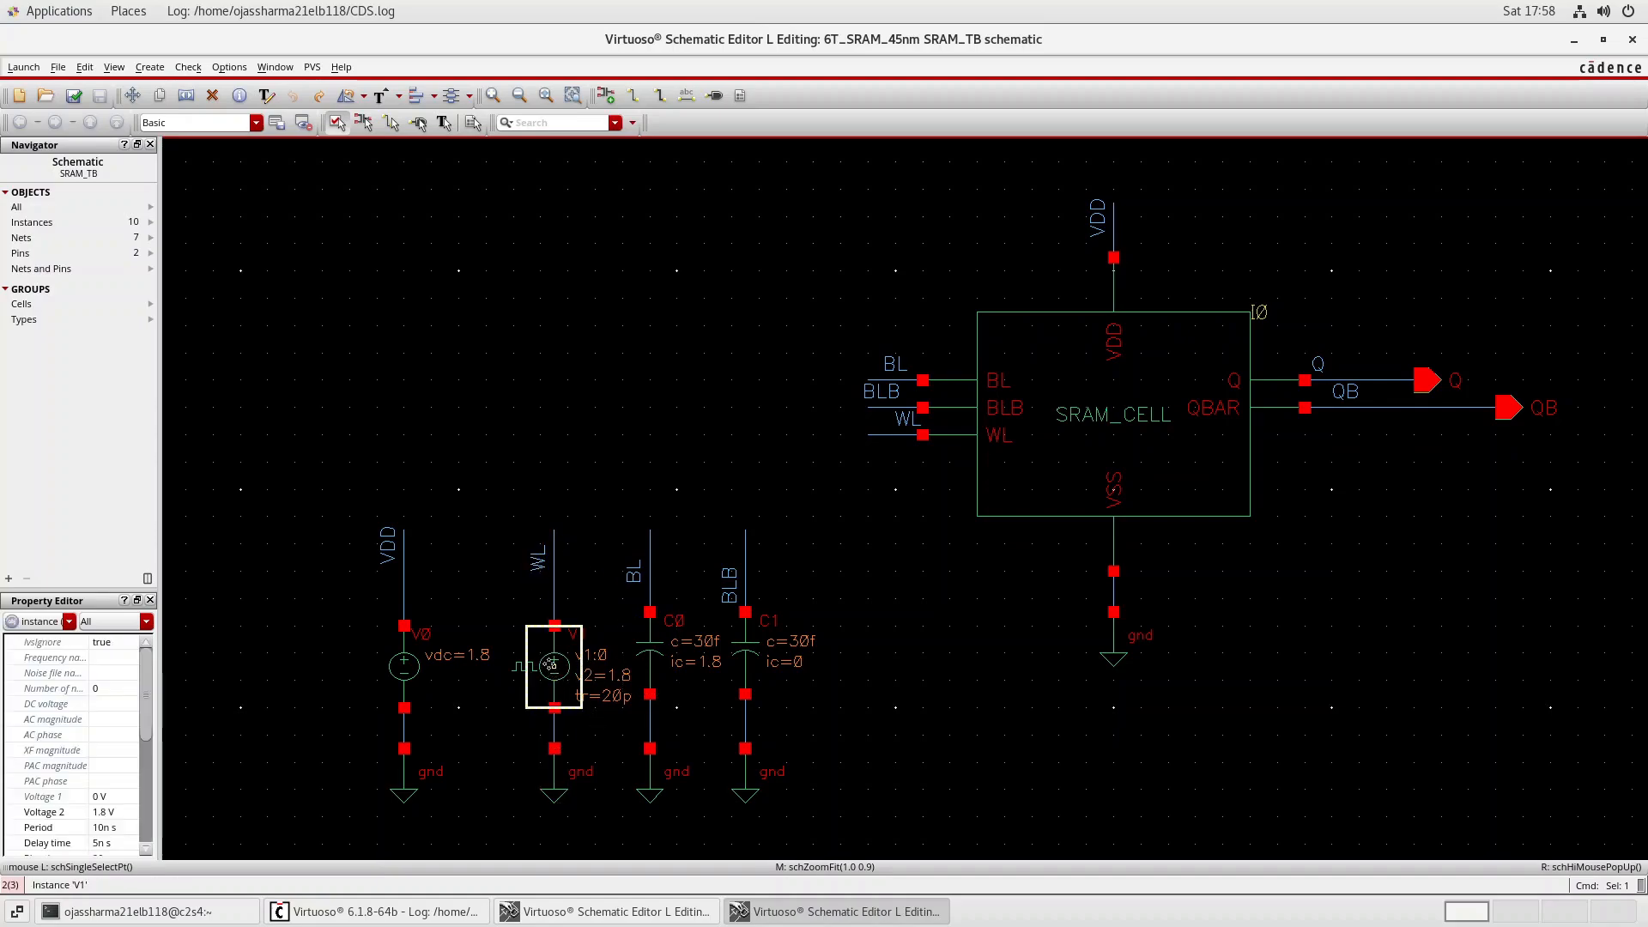
pyautogui.press('q')
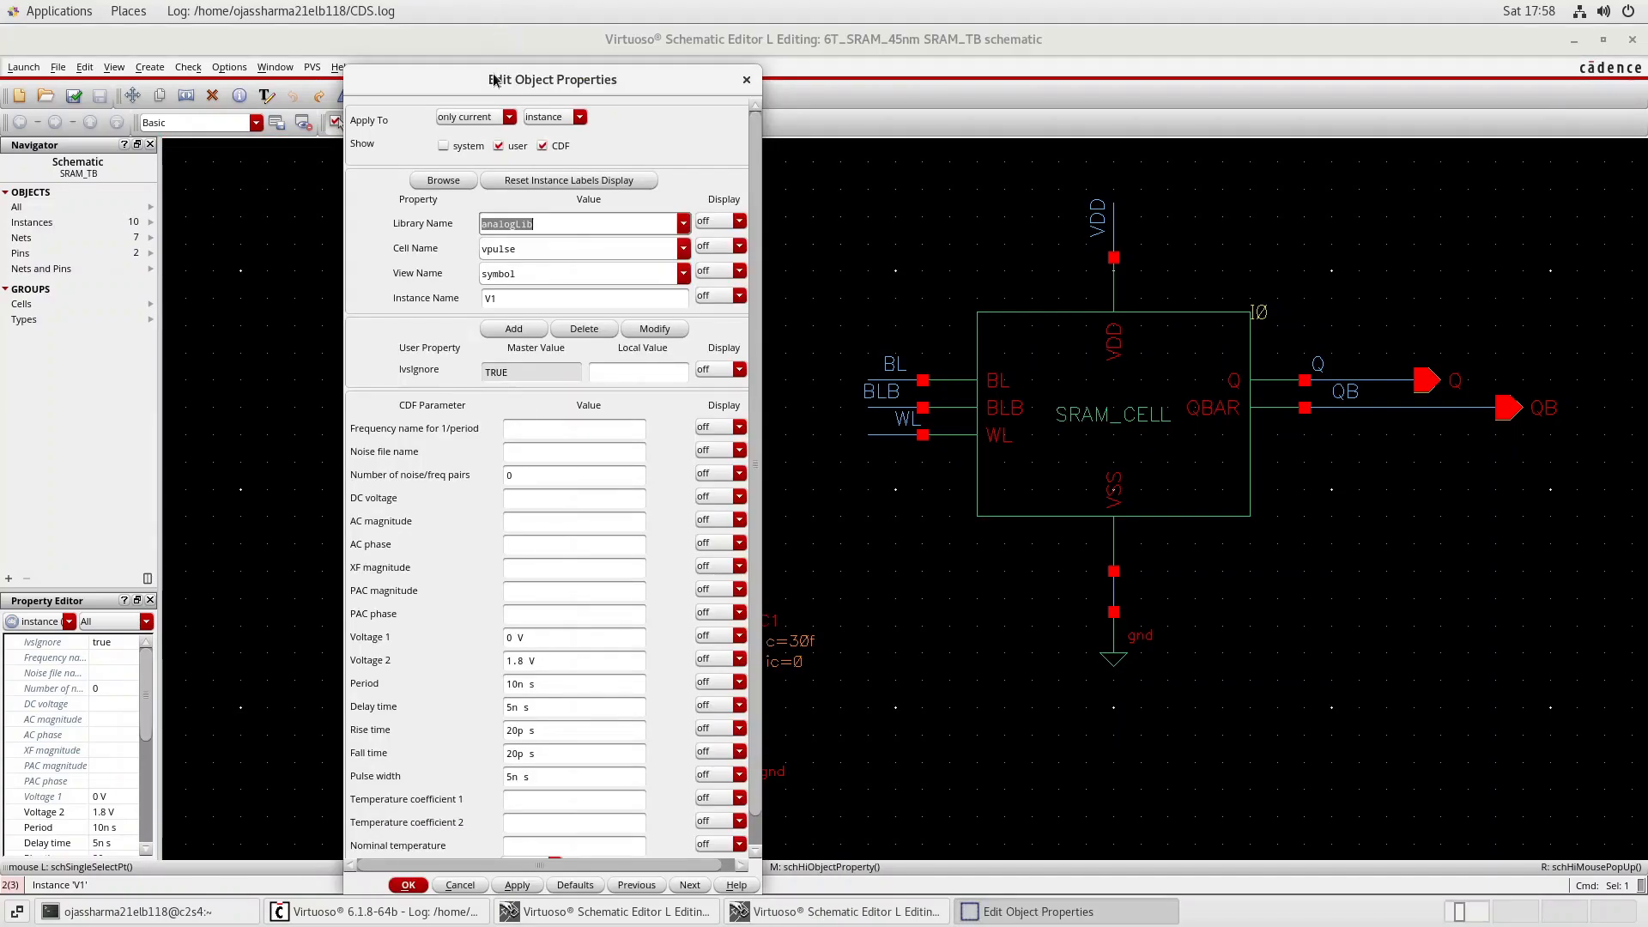
pyautogui.moveTo(492, 78); pyautogui.dragTo(446, 38)
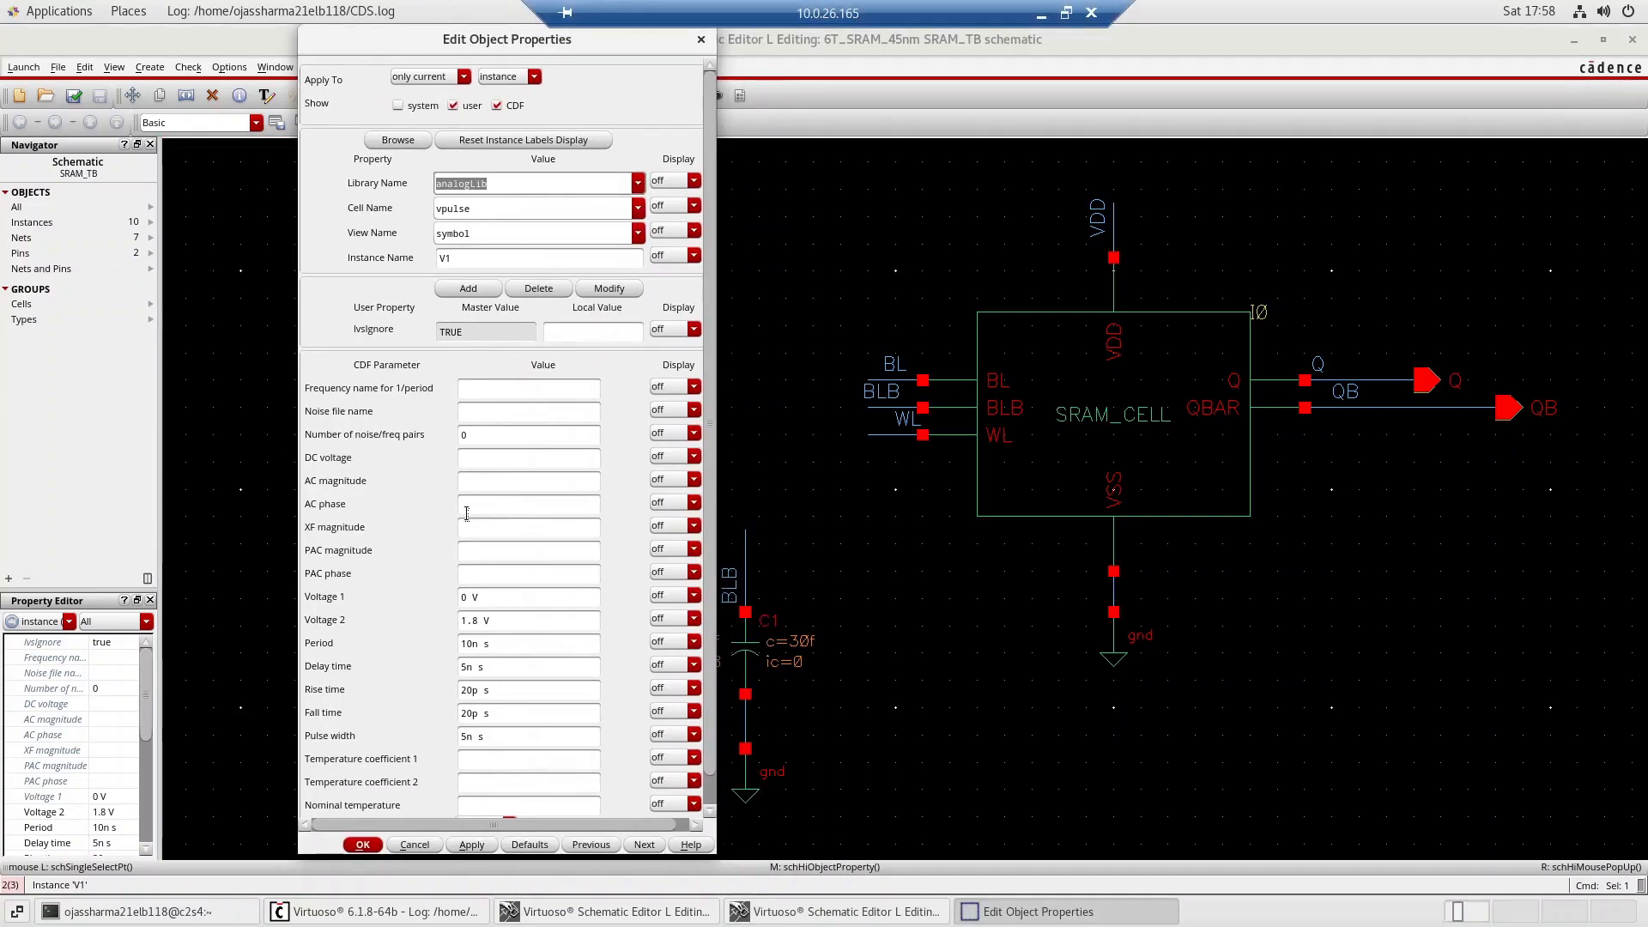
pyautogui.click(492, 669)
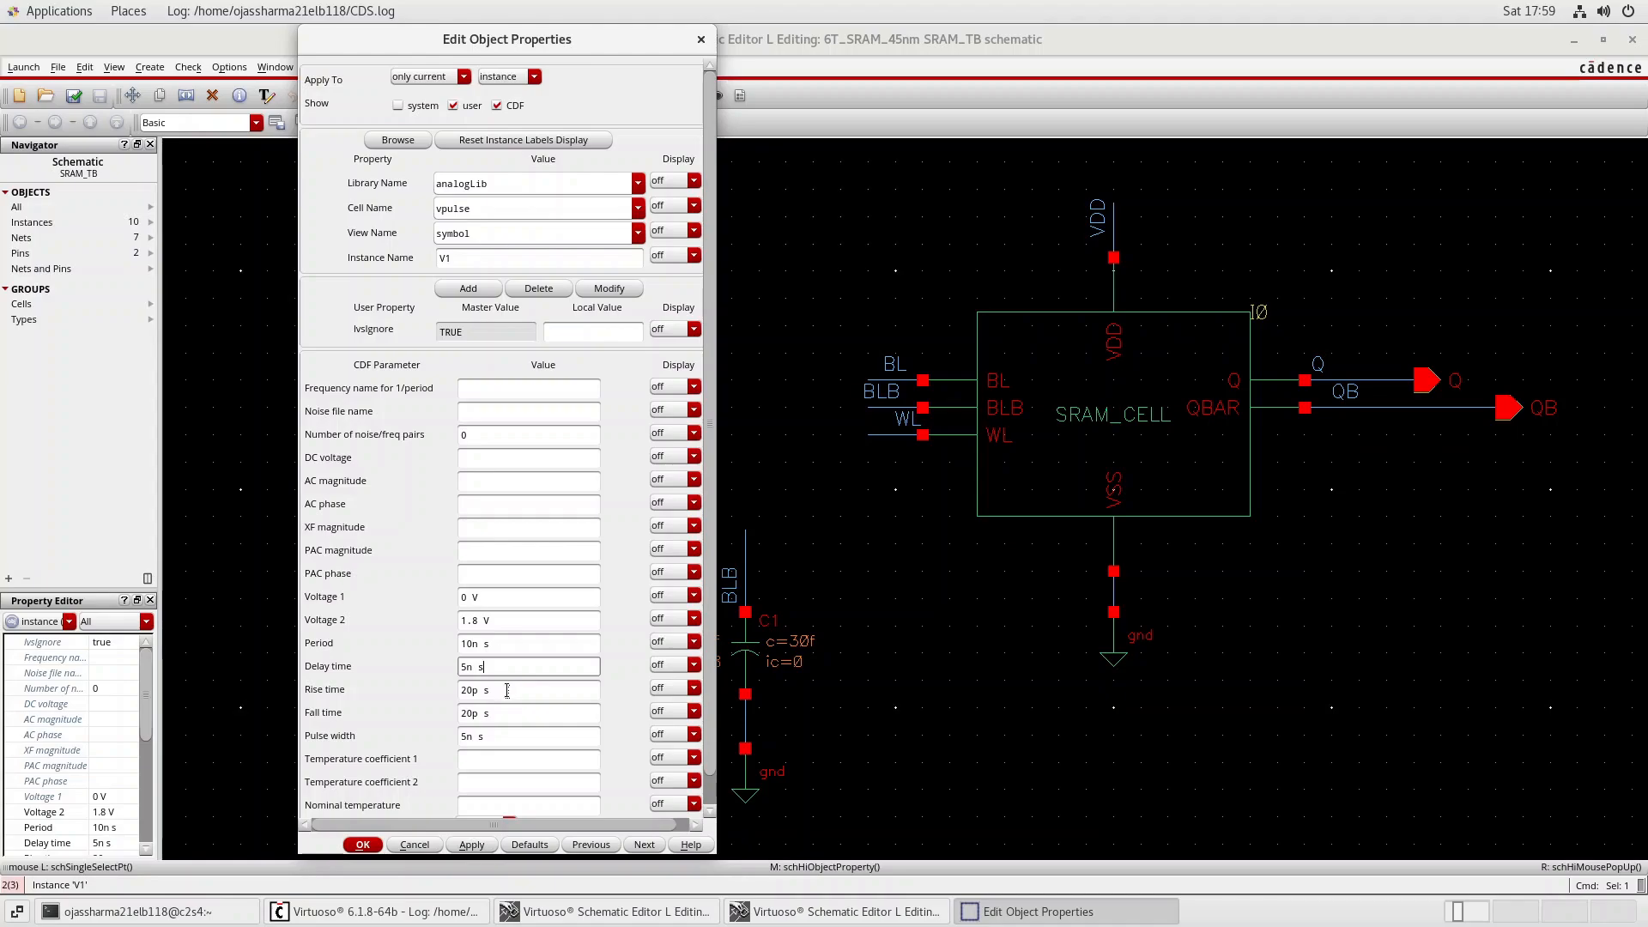
pyautogui.click(498, 691)
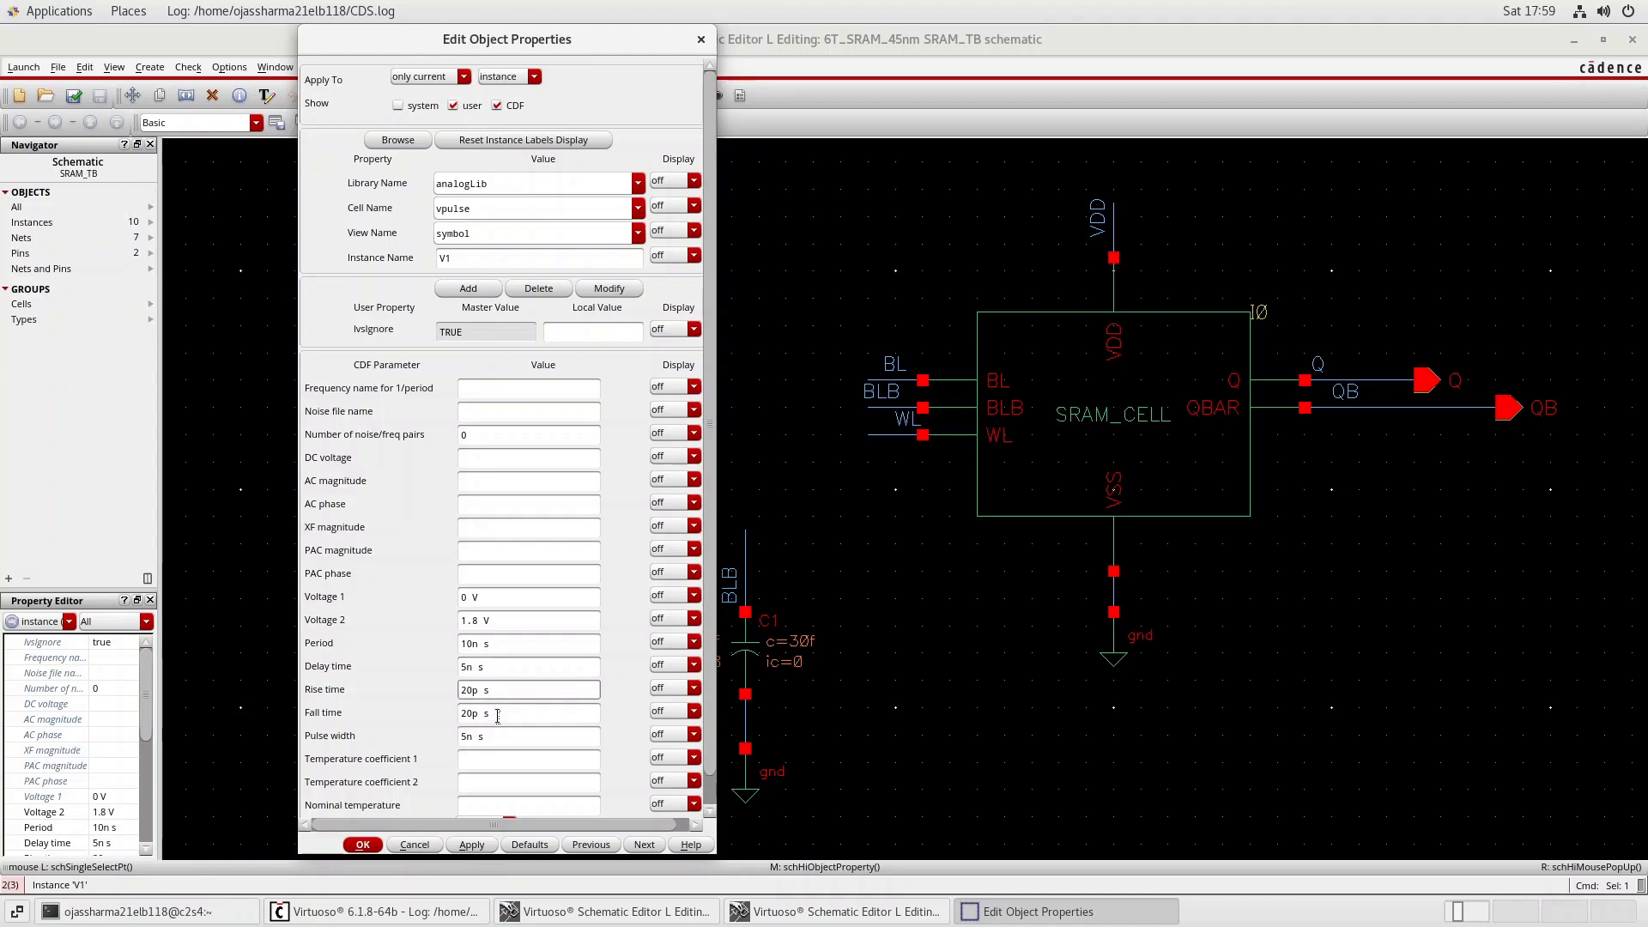
pyautogui.click(498, 715)
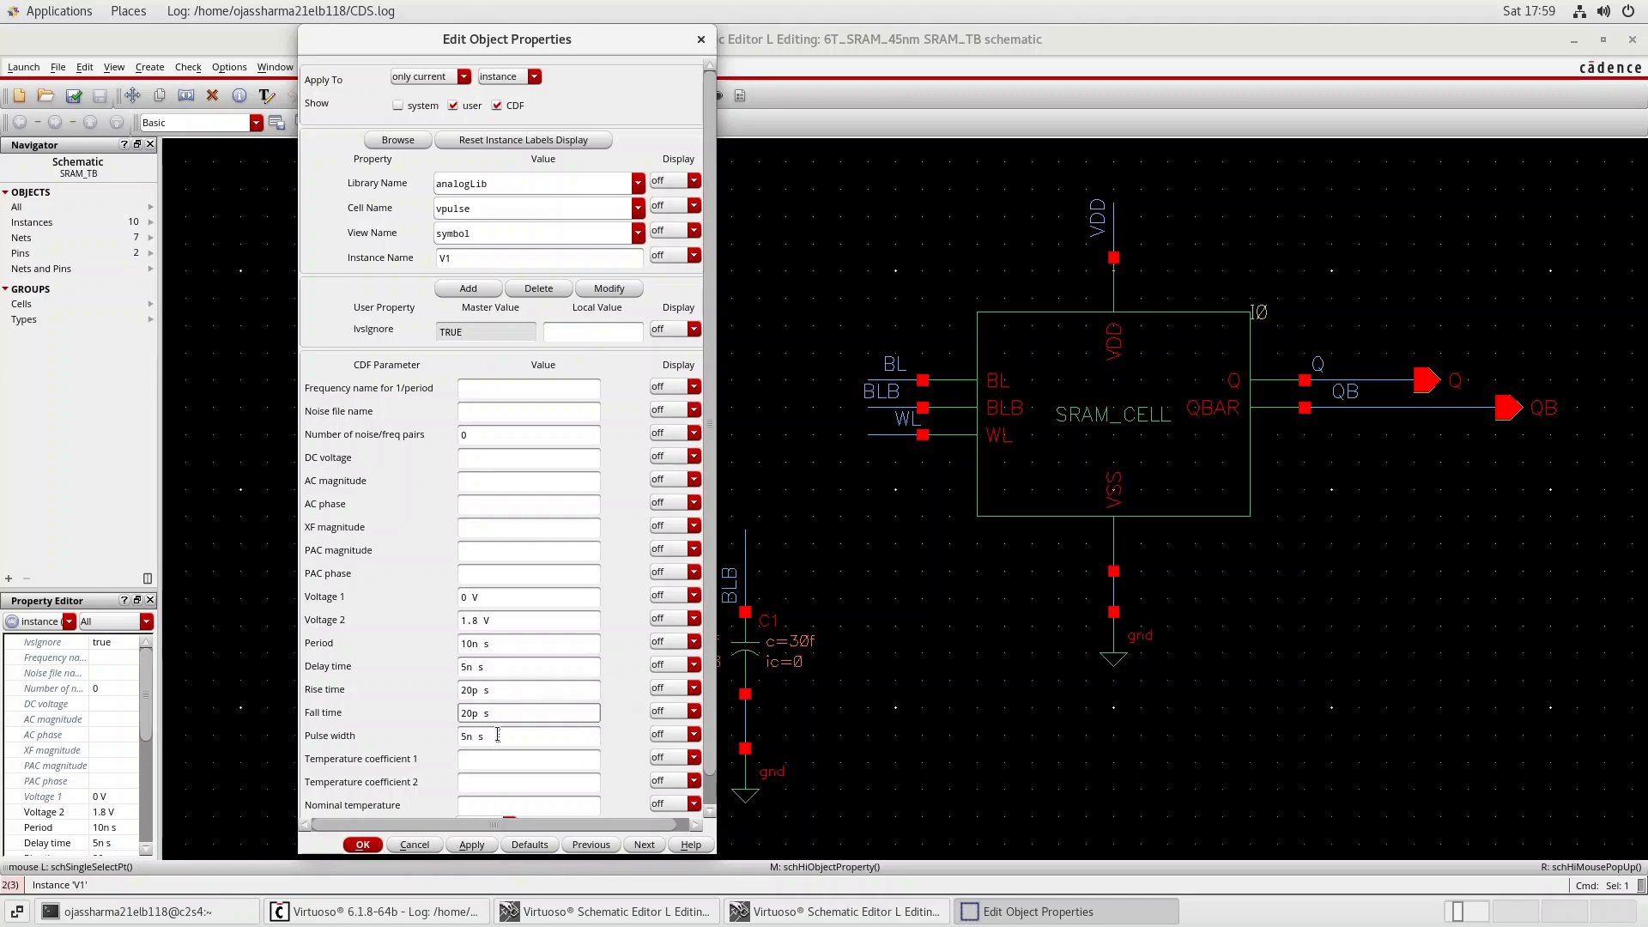
pyautogui.click(498, 737)
pyautogui.moveTo(485, 735); pyautogui.dragTo(453, 736)
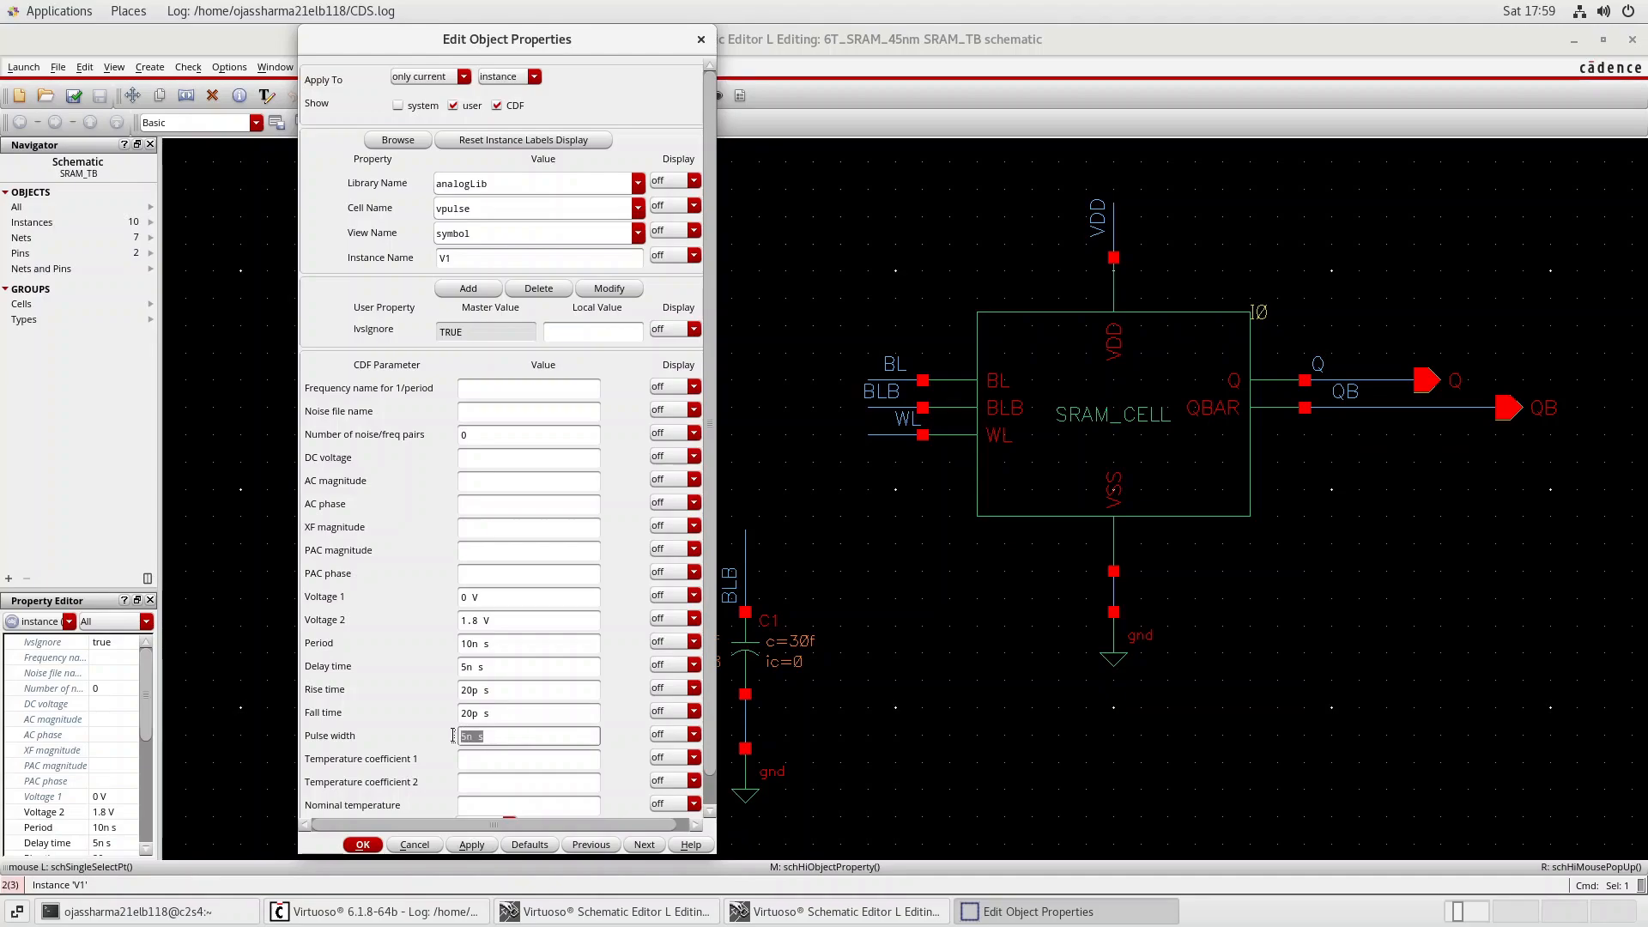
pyautogui.moveTo(505, 646); pyautogui.dragTo(451, 643)
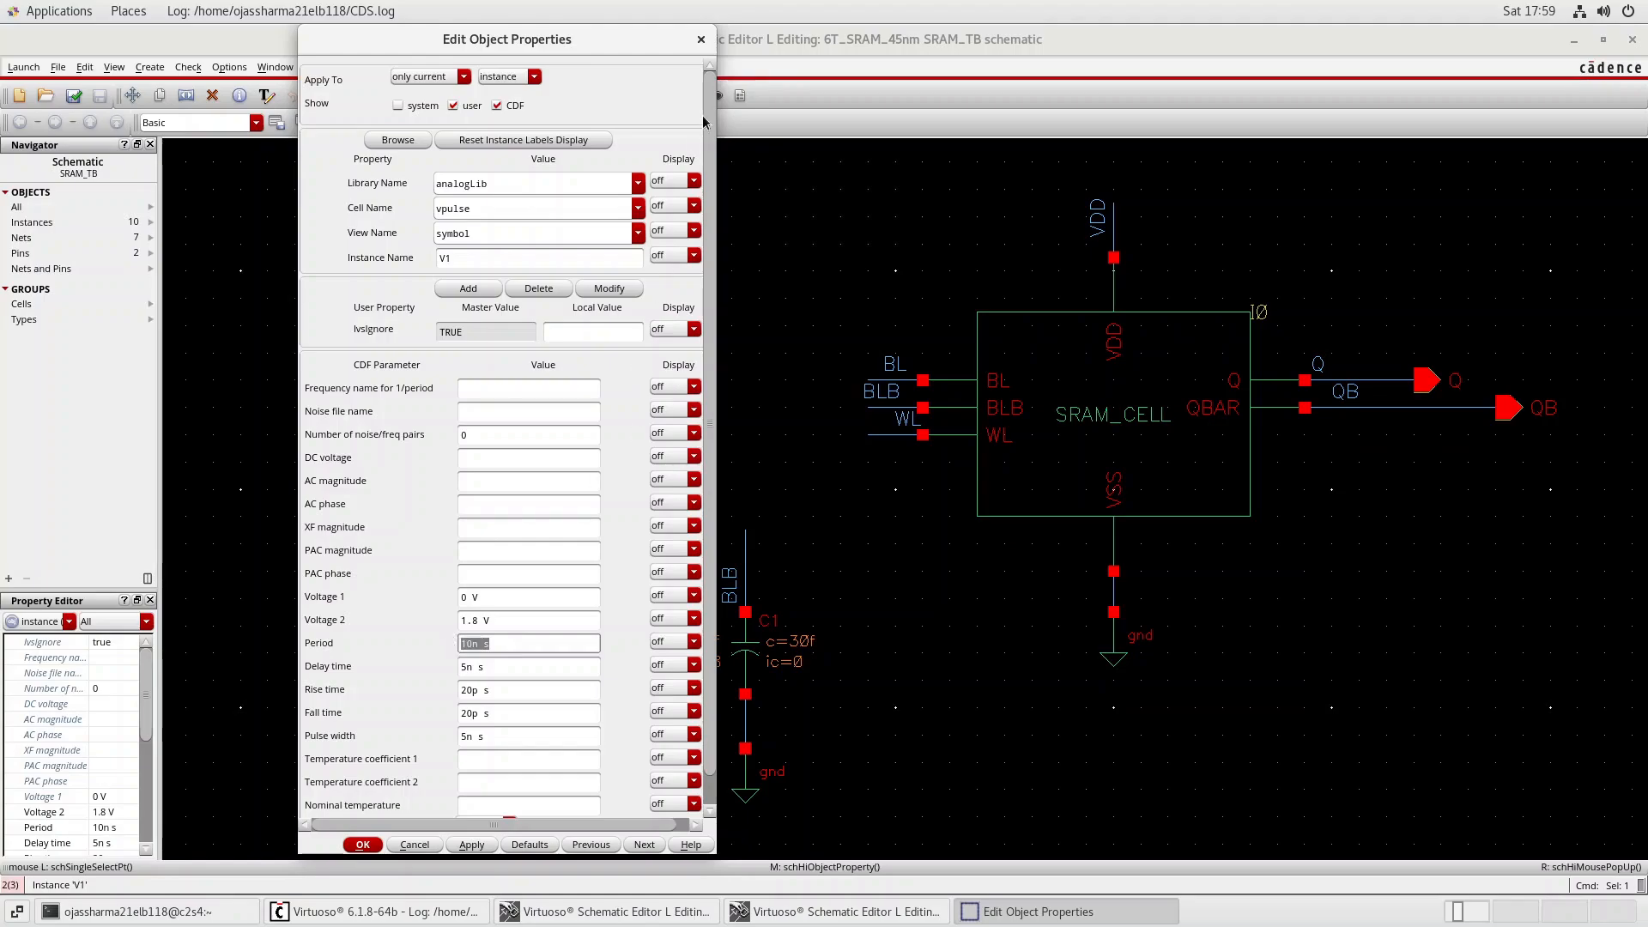
pyautogui.click(700, 39)
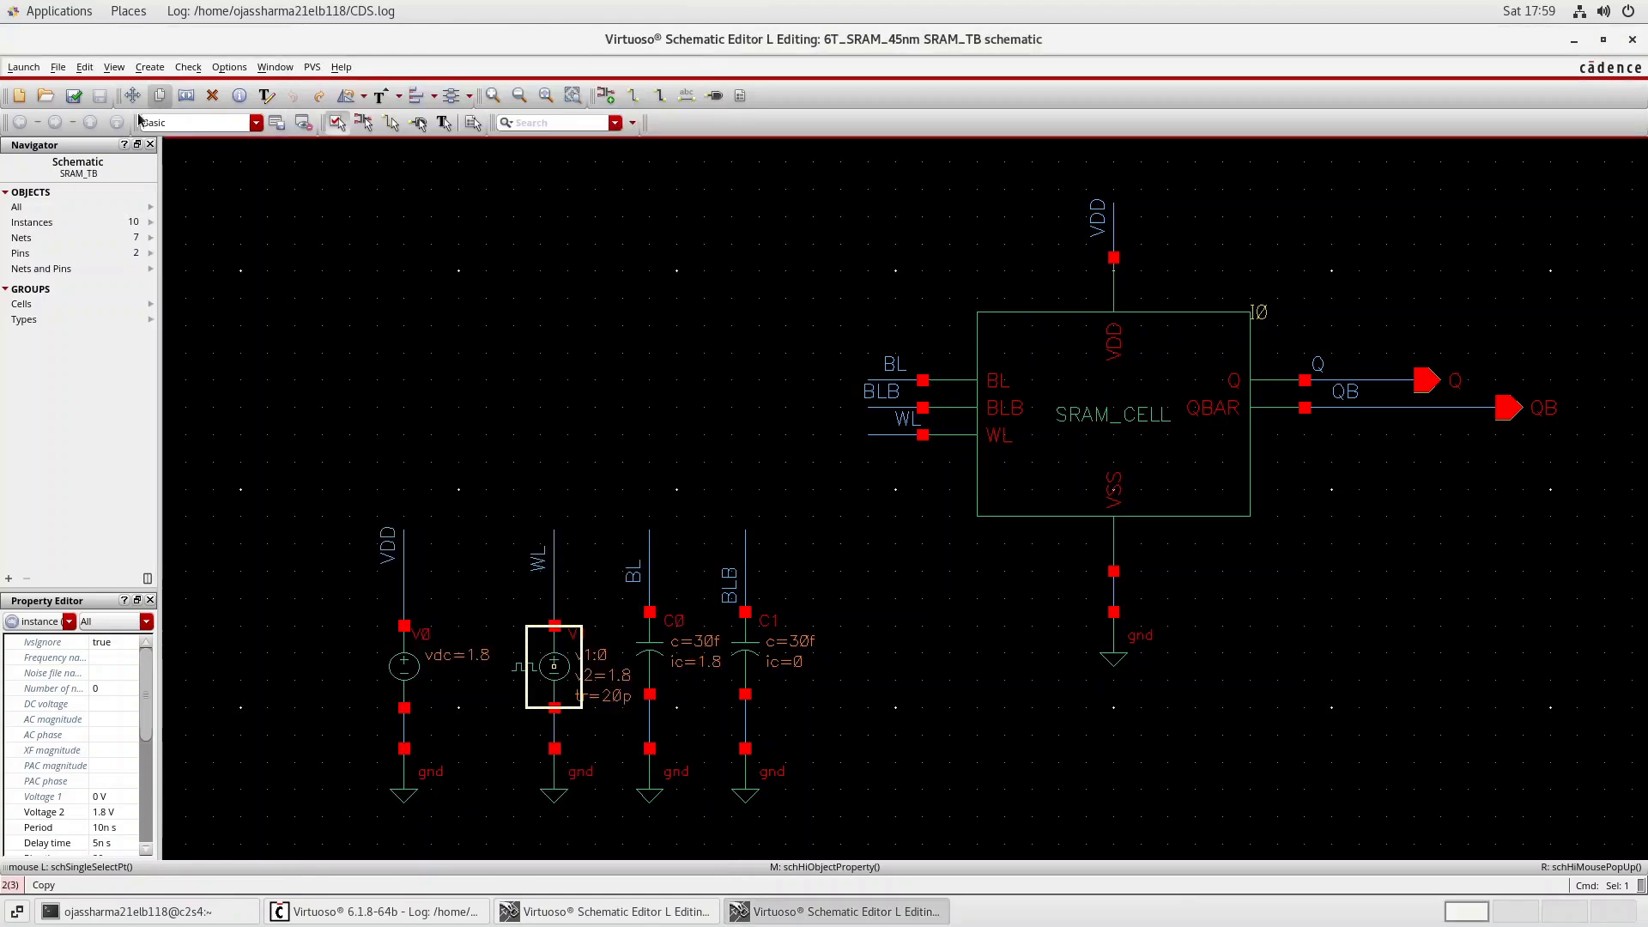
# Check and save the SRAM_TB testbench schematic.
pyautogui.click(76, 96)
pyautogui.click(24, 67)
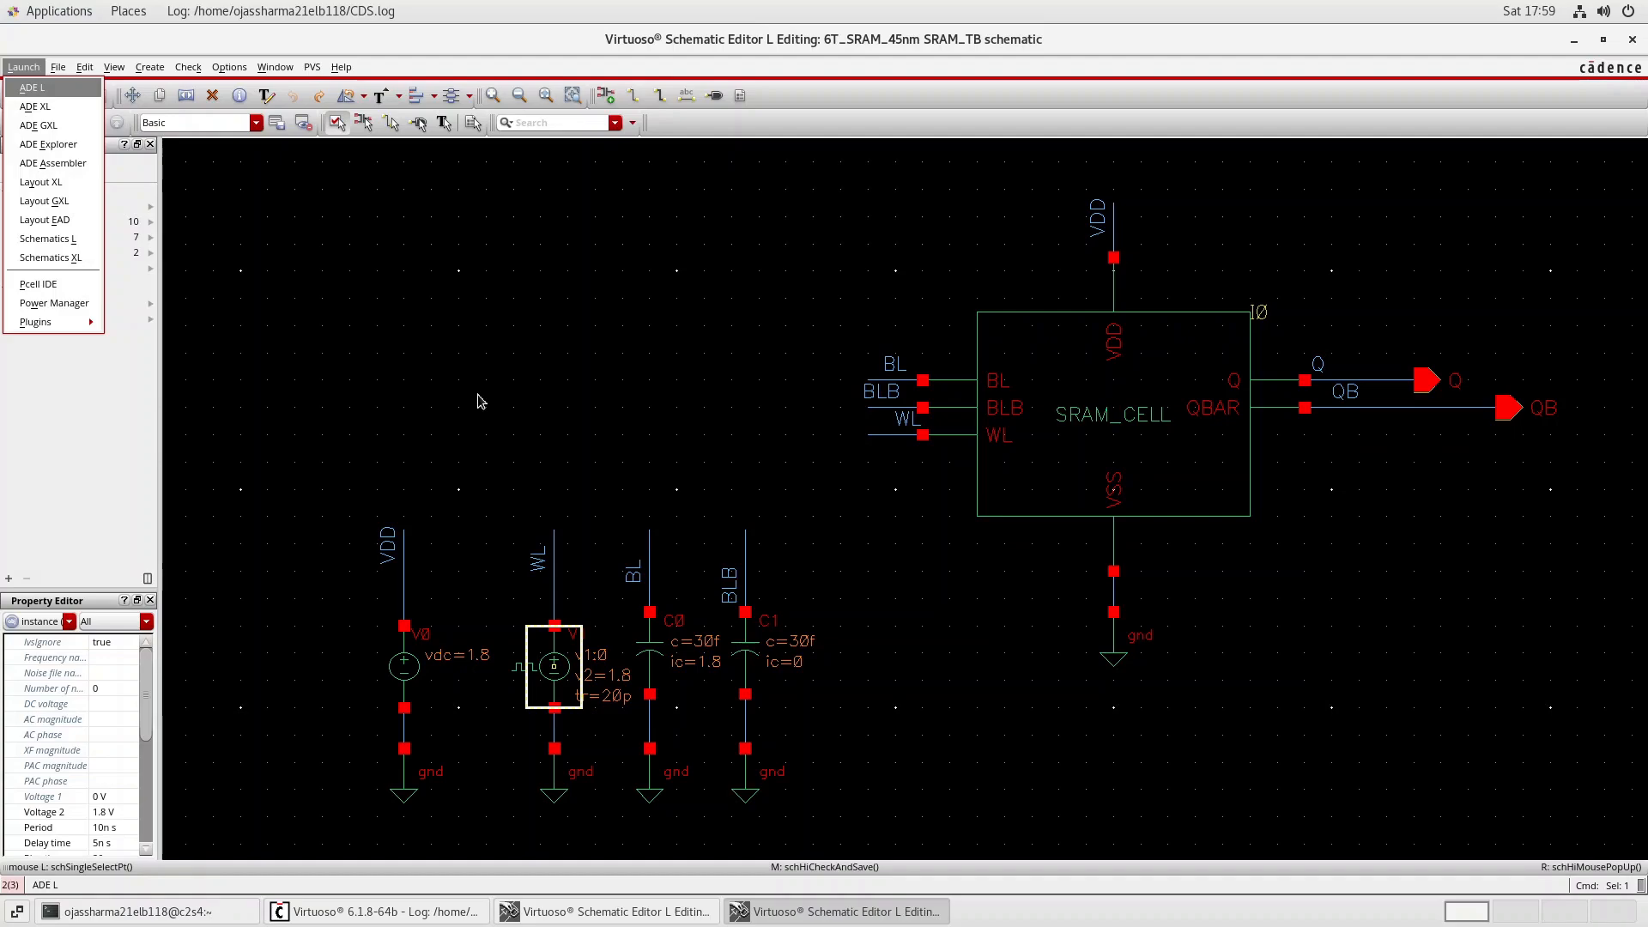
pyautogui.click(648, 649)
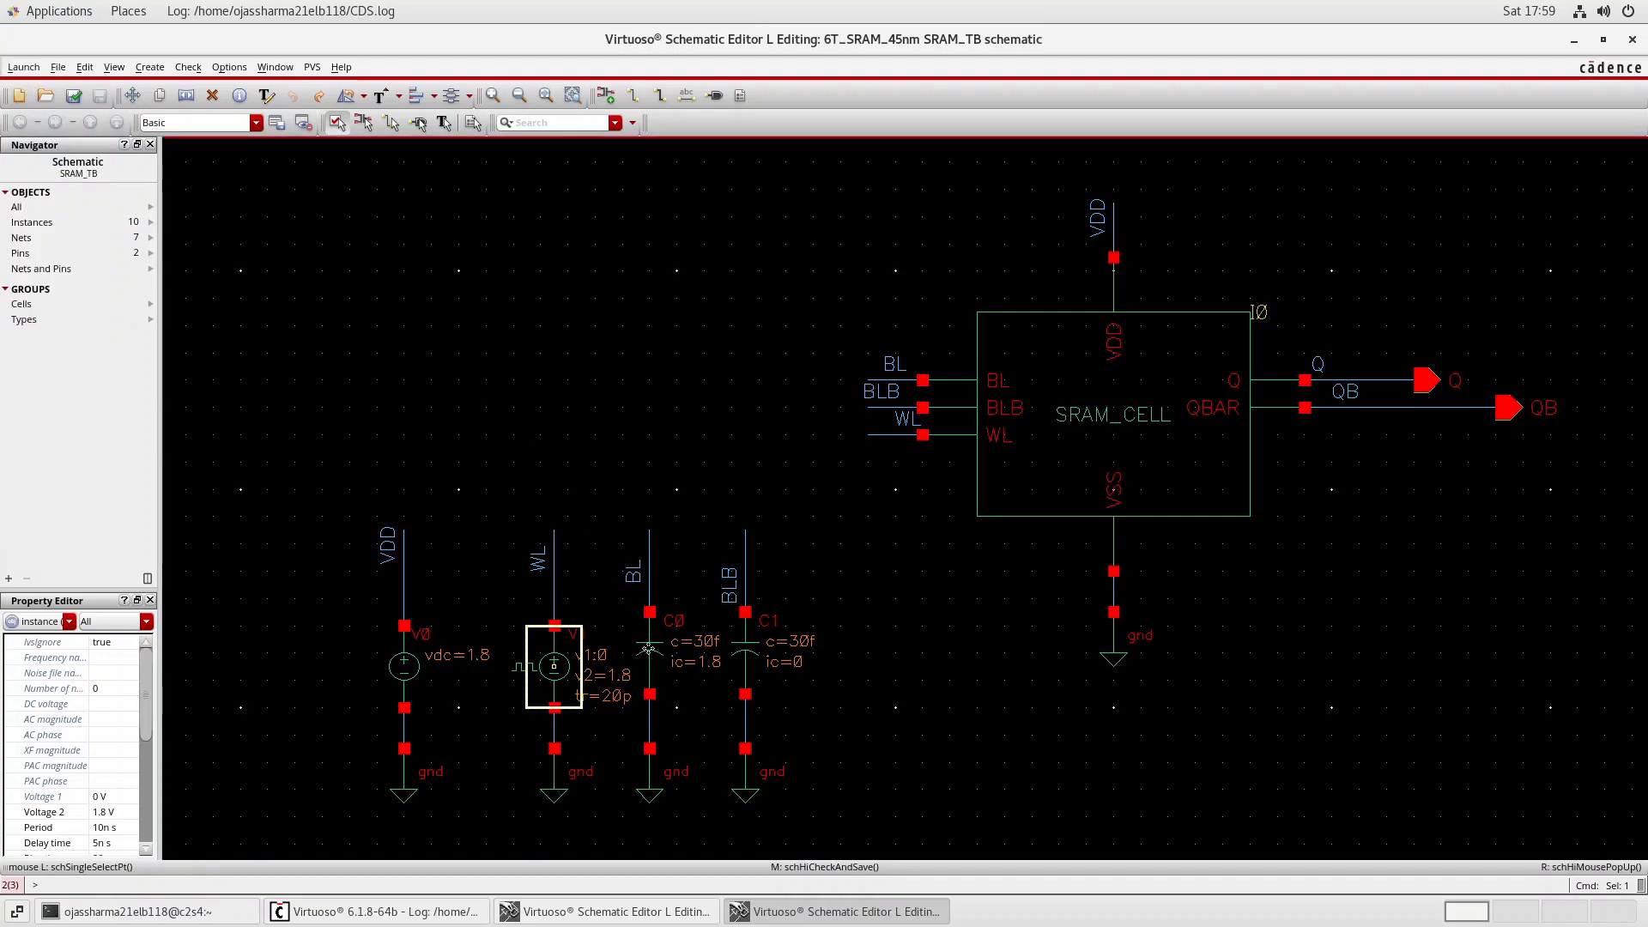
pyautogui.click(607, 489)
# Examine the capacitance and initial condition properties of the BL capacitor C0, leaving them unedited.
pyautogui.click(639, 634)
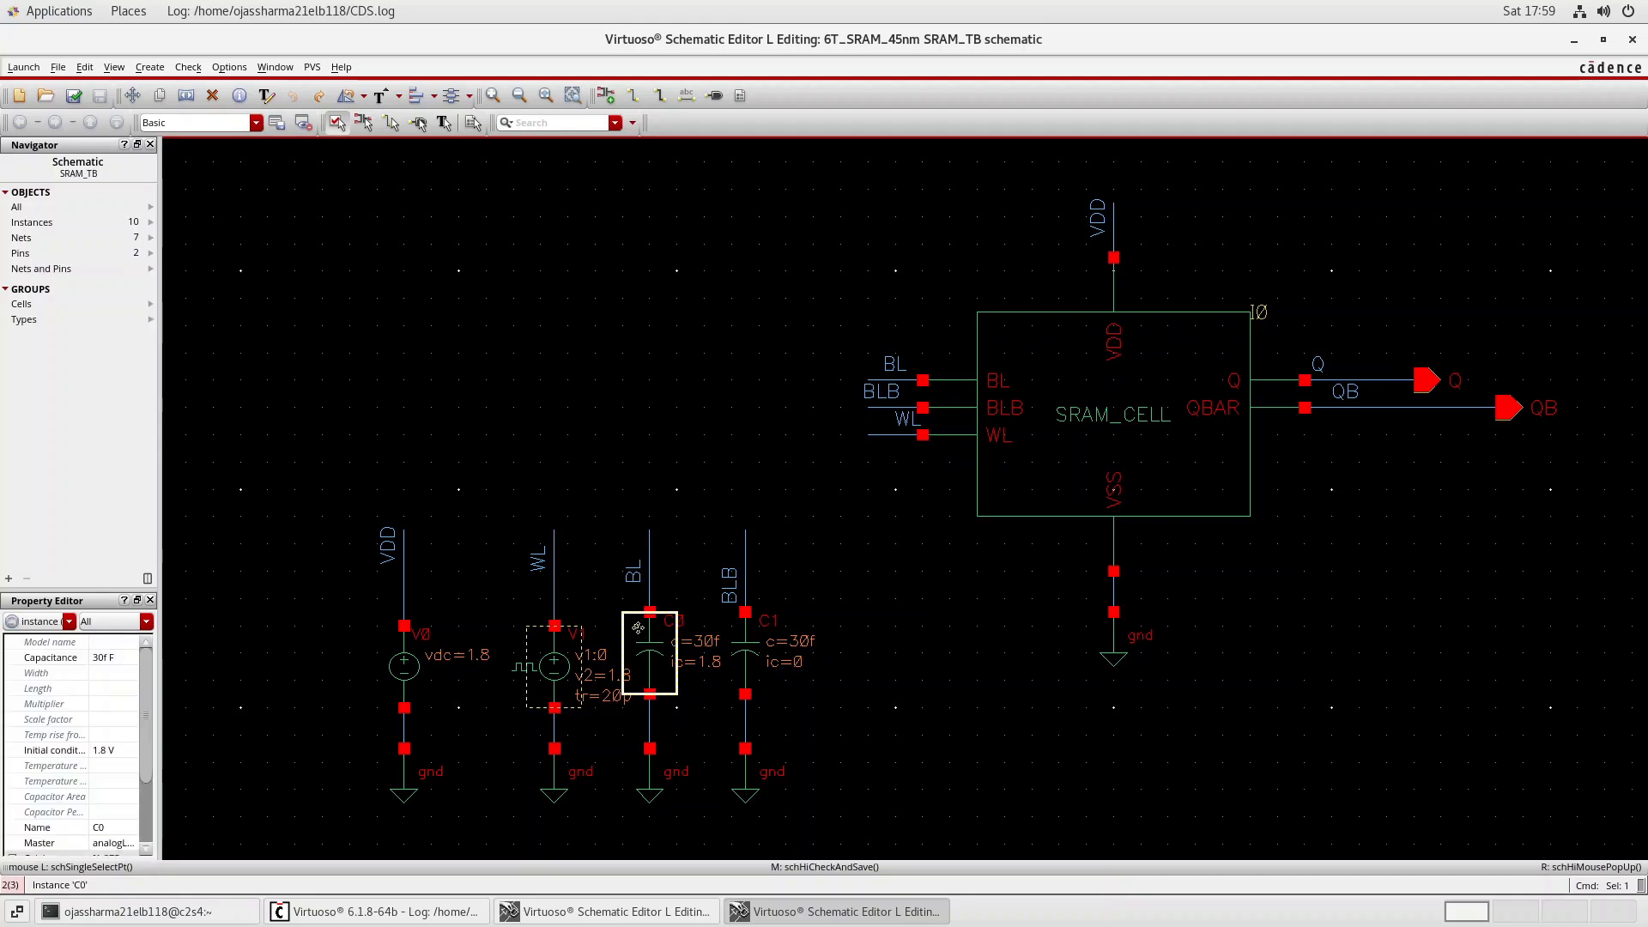
pyautogui.click(820, 553)
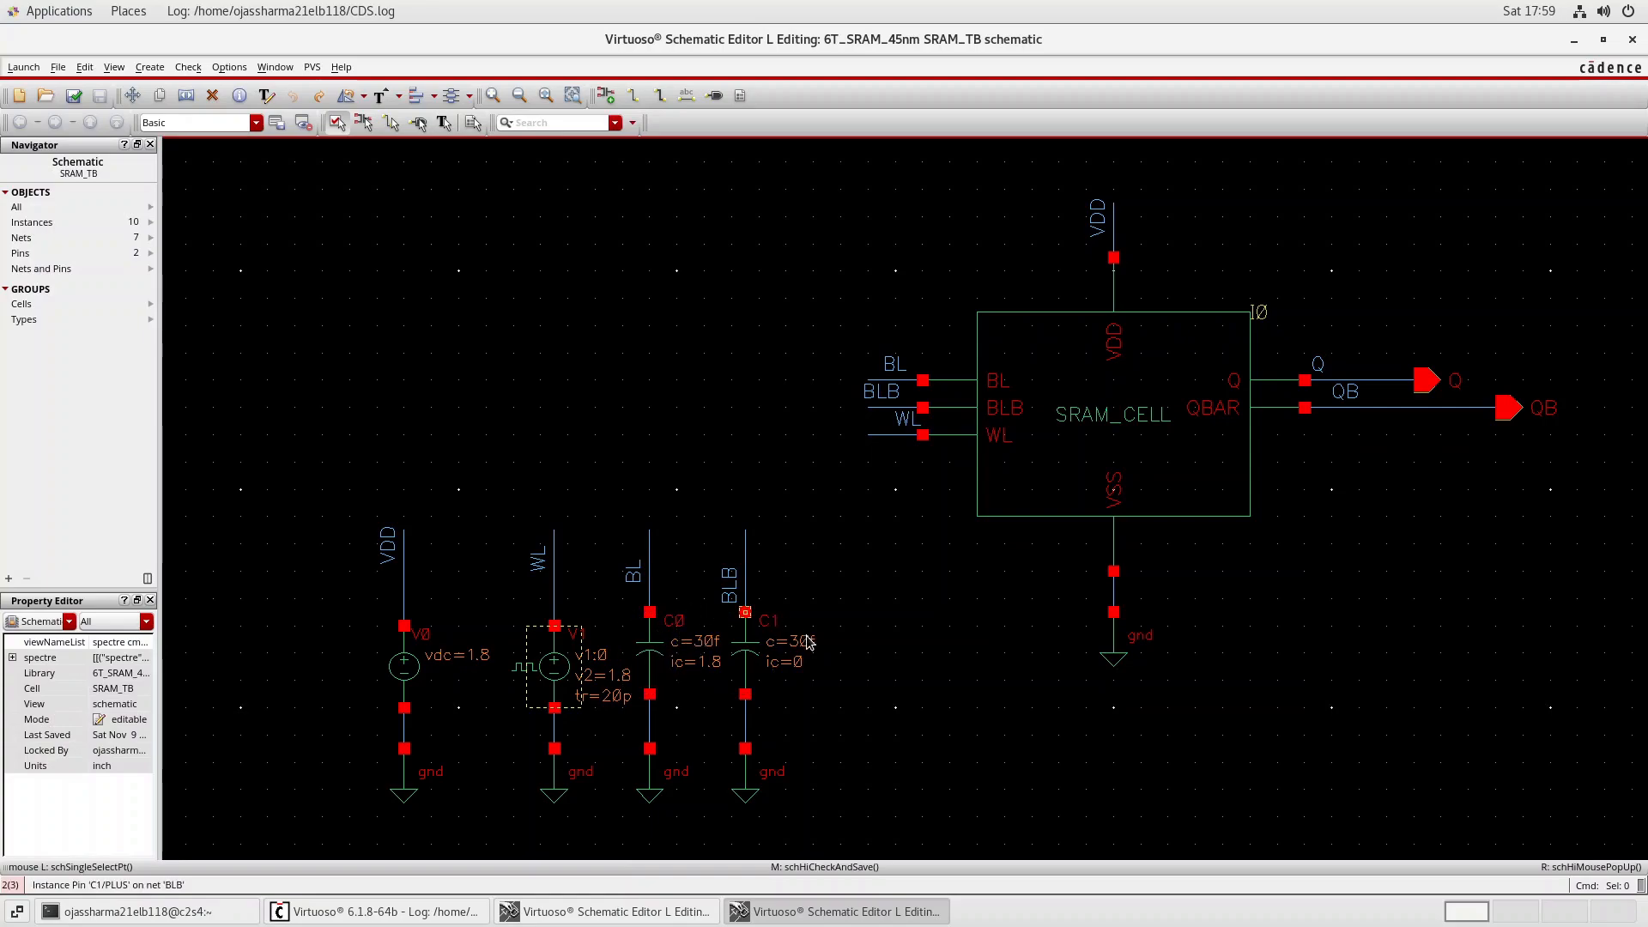
pyautogui.click(666, 642)
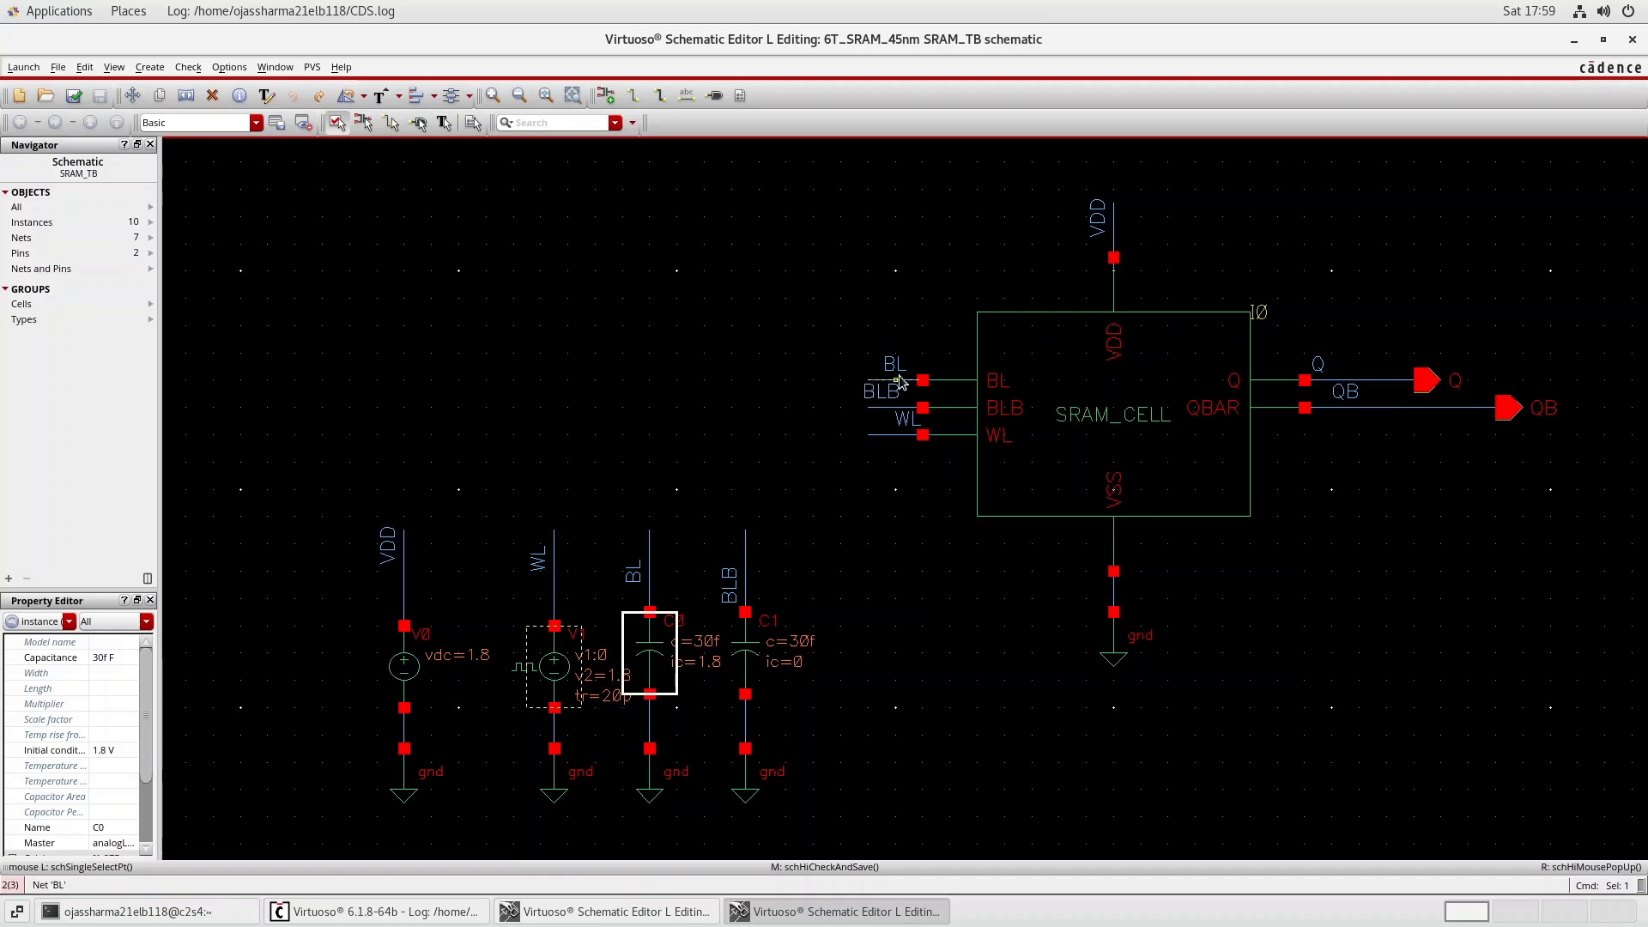
pyautogui.click(756, 658)
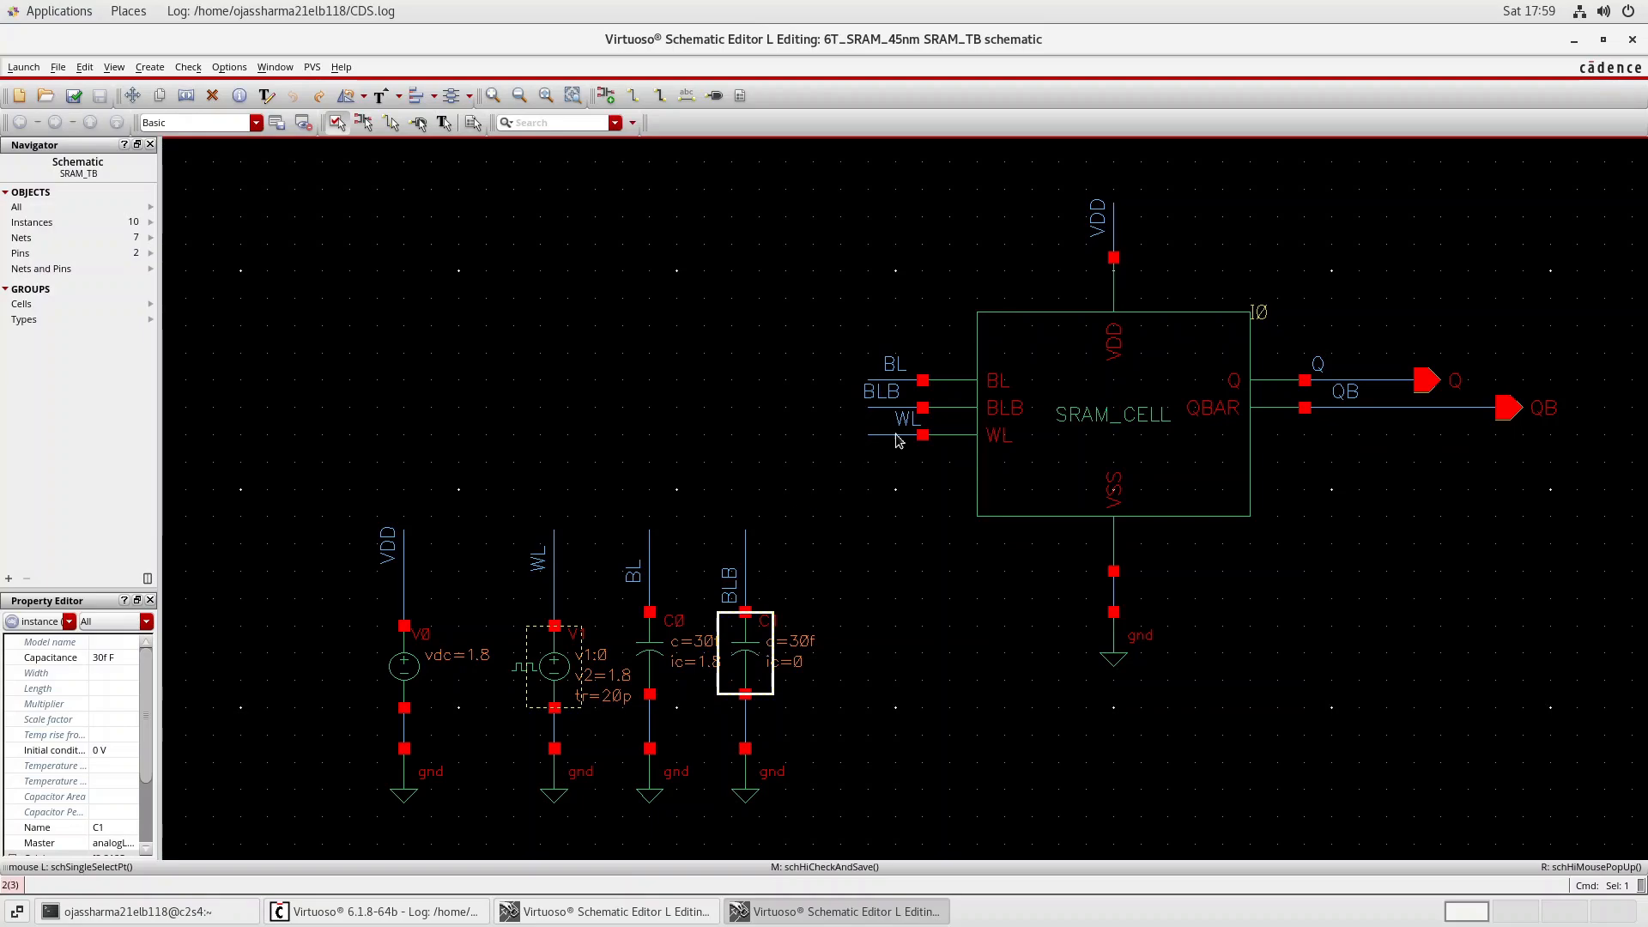
pyautogui.click(644, 641)
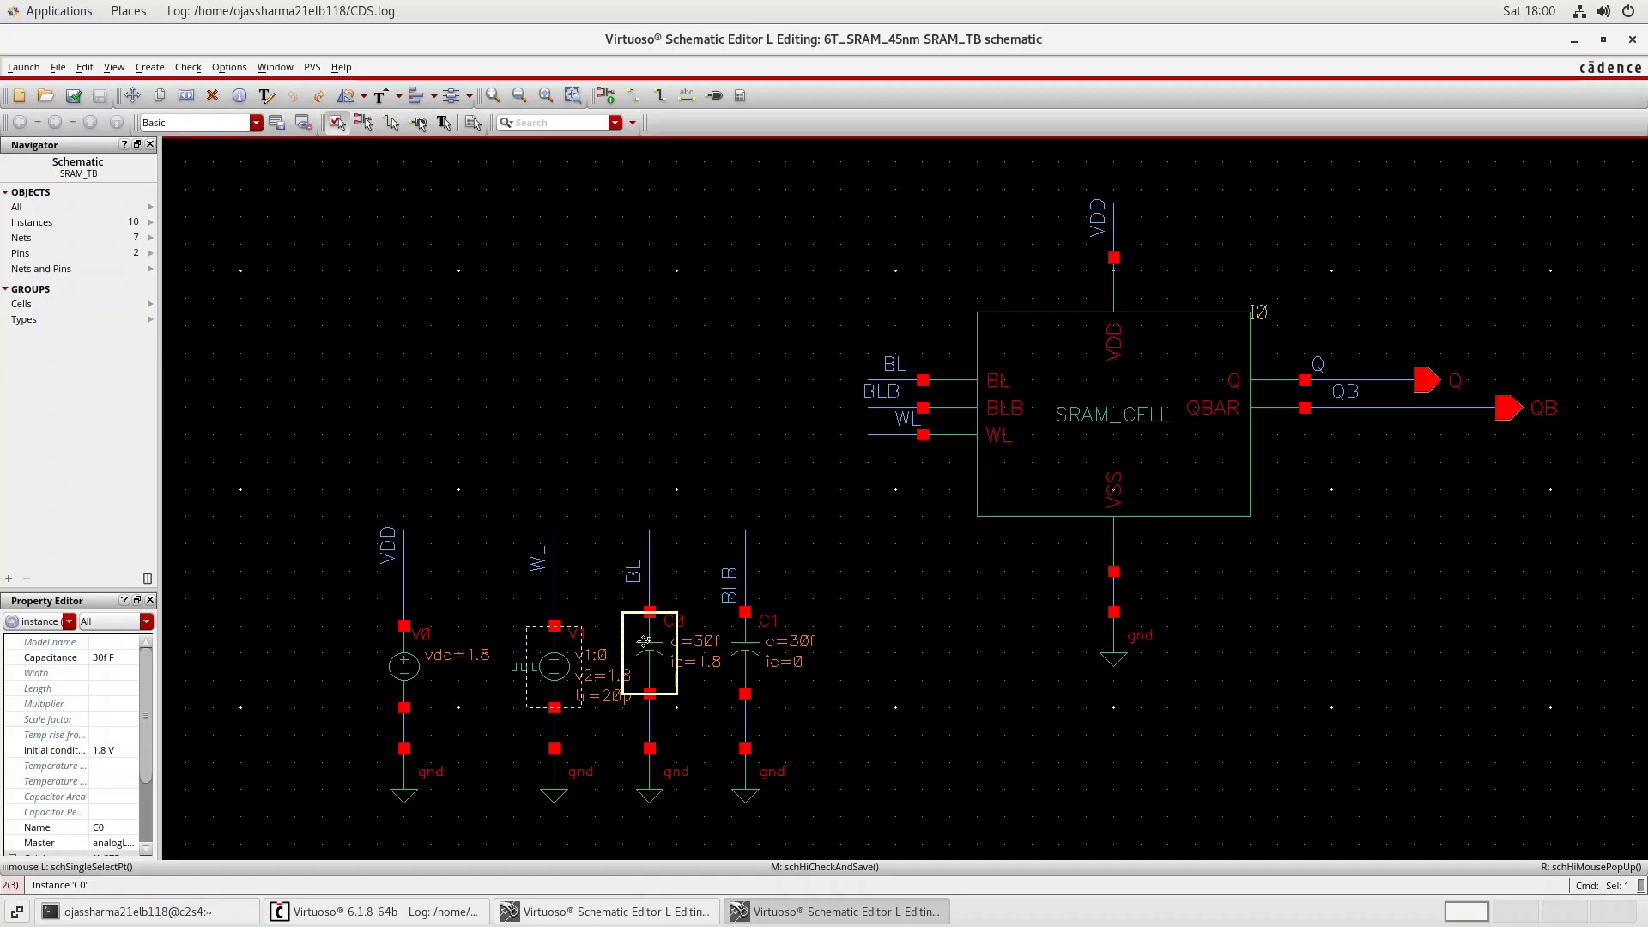
pyautogui.press('q')
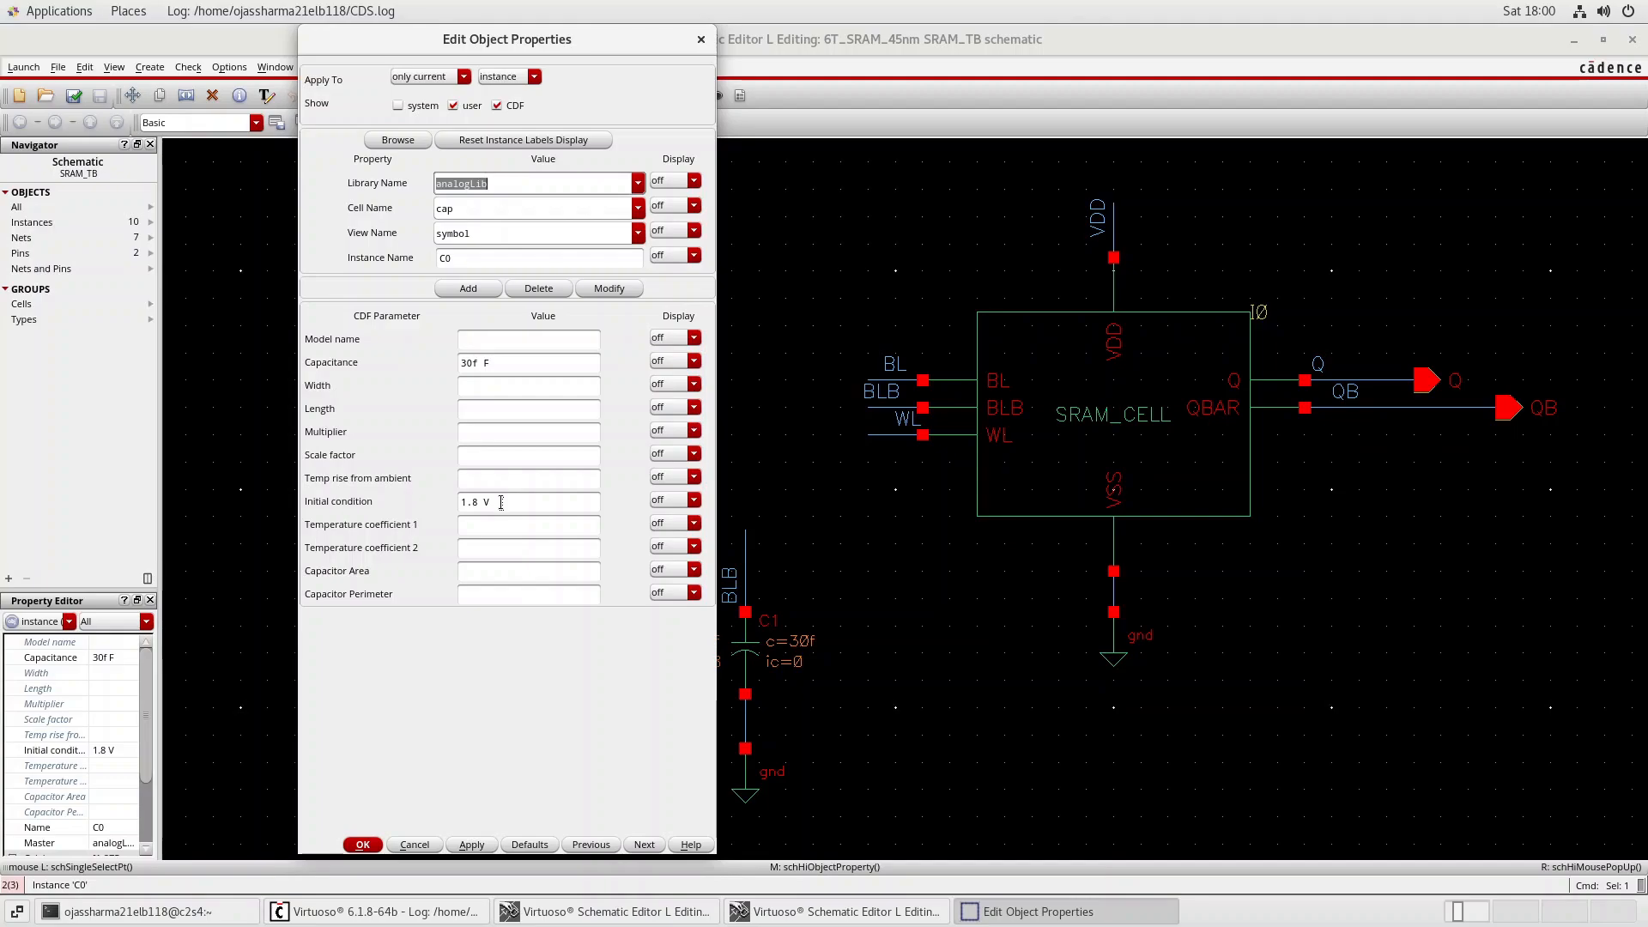
pyautogui.click(701, 38)
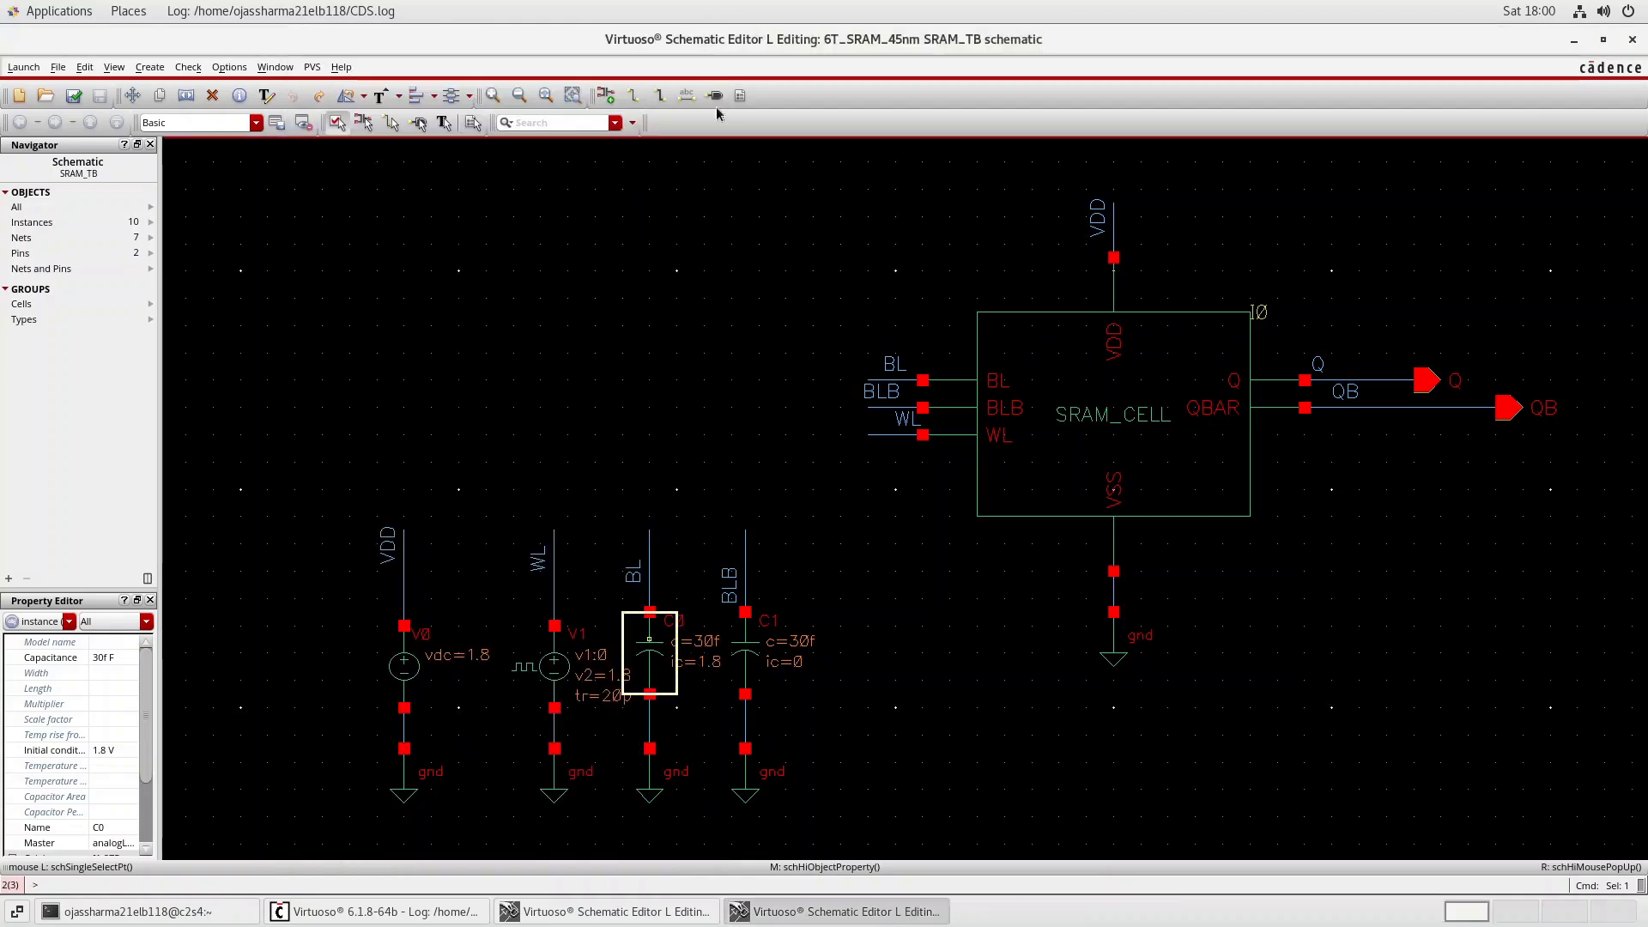
# Examine the capacitance and initial condition properties of the BLB capacitor C1, leaving them unedited.
pyautogui.click(748, 638)
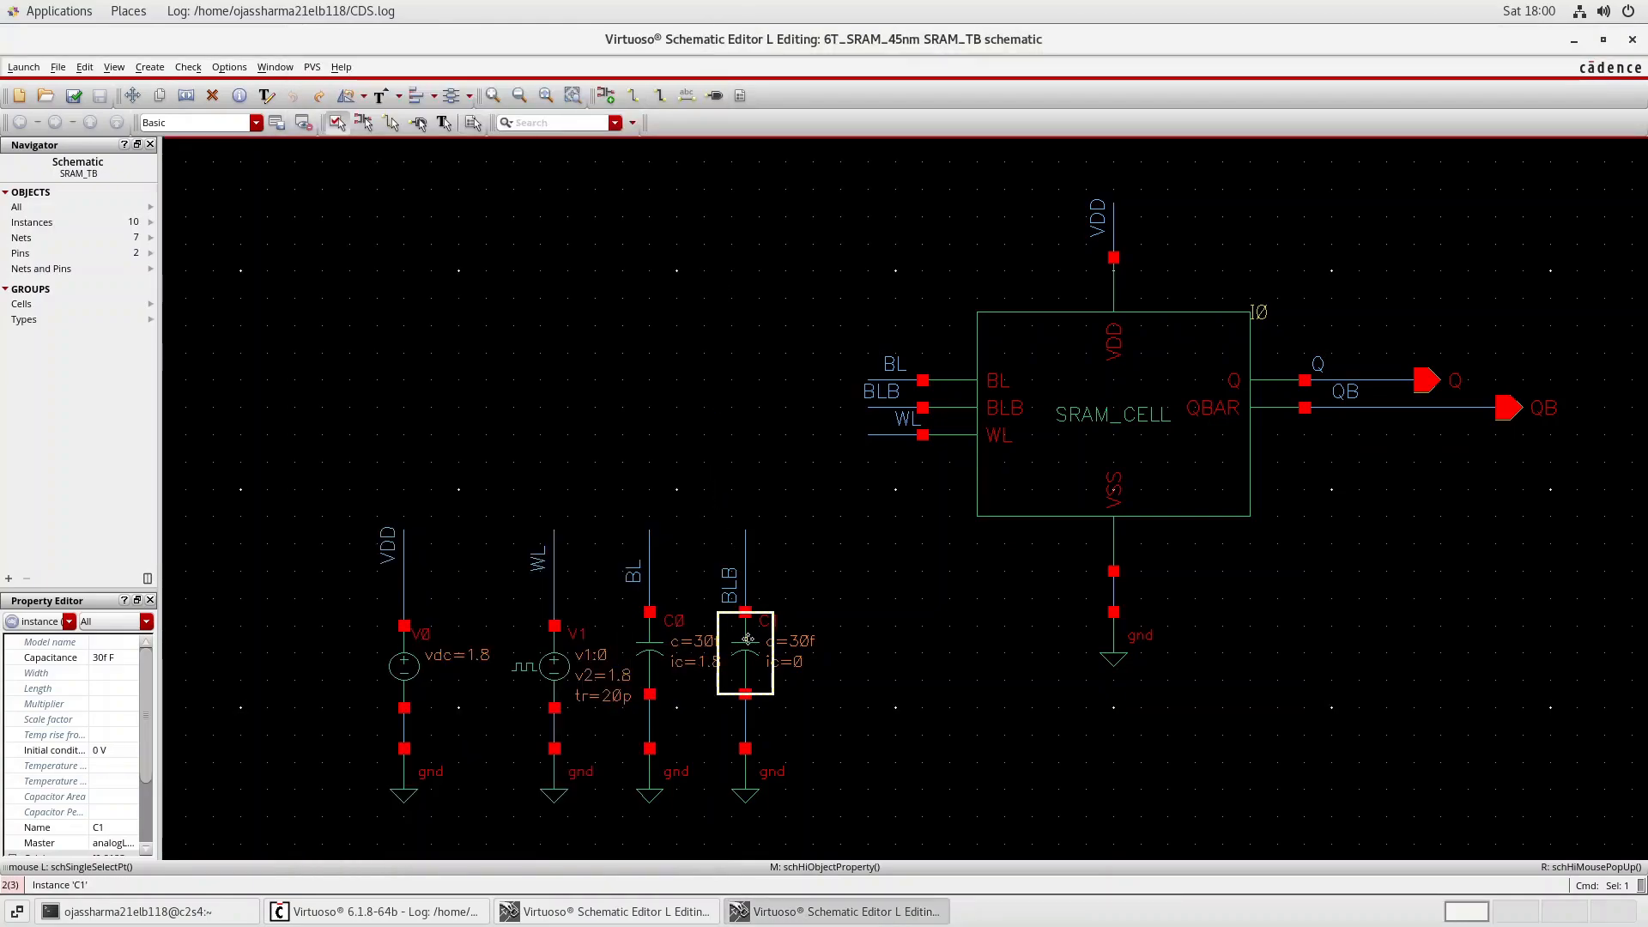
pyautogui.middleClick(748, 638)
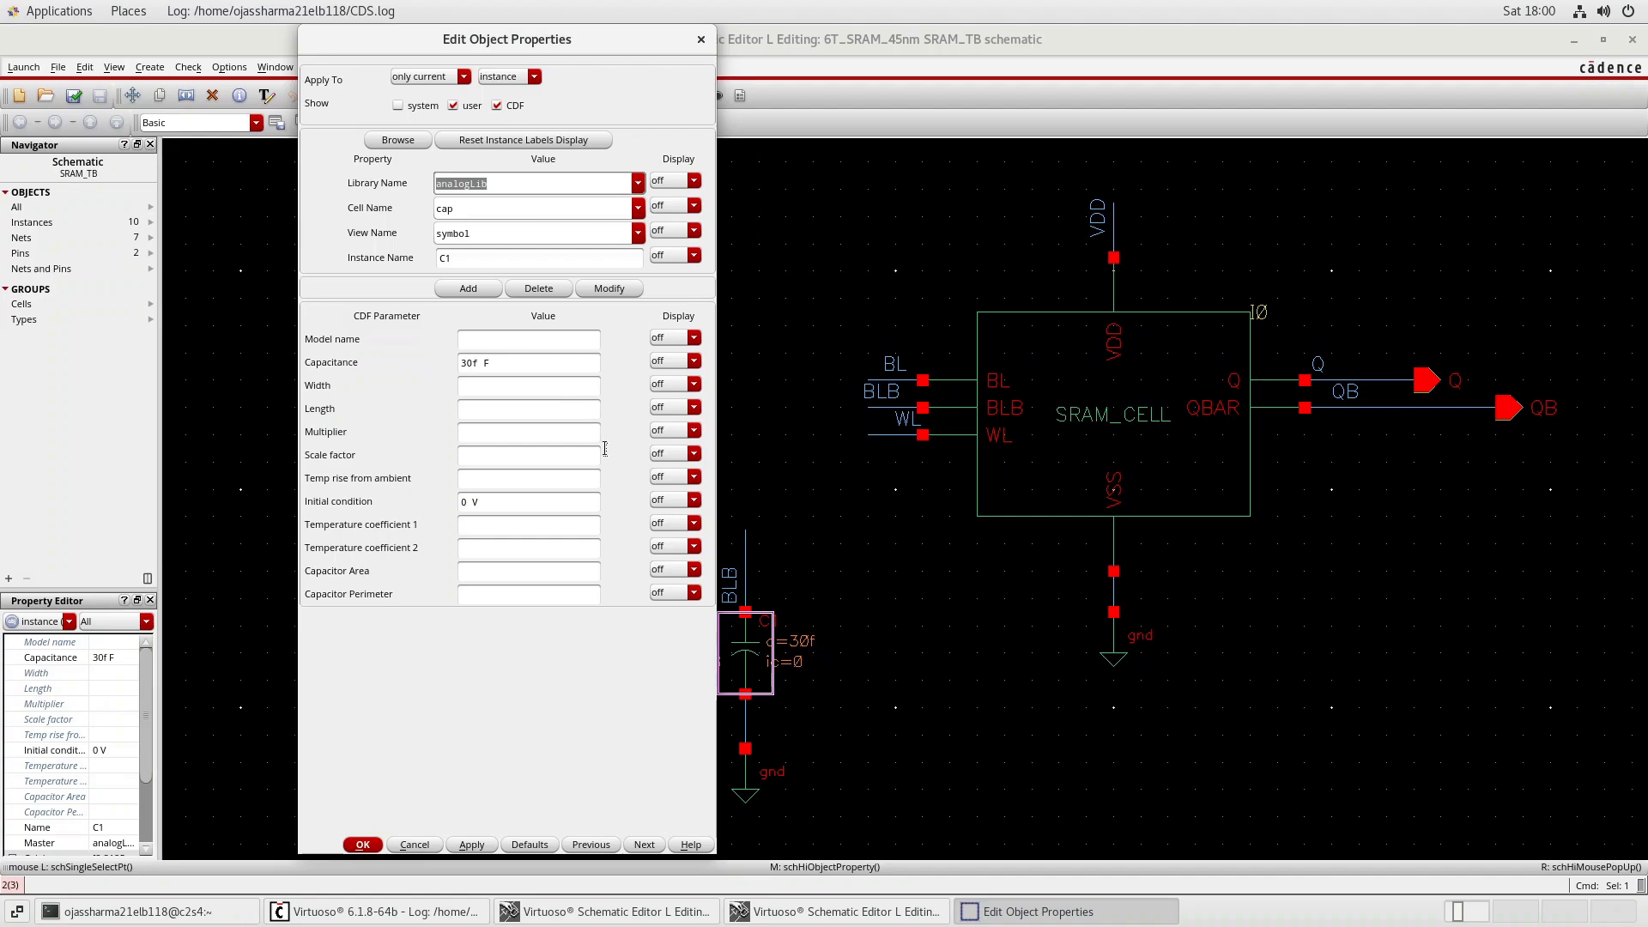
pyautogui.moveTo(487, 507); pyautogui.dragTo(452, 507)
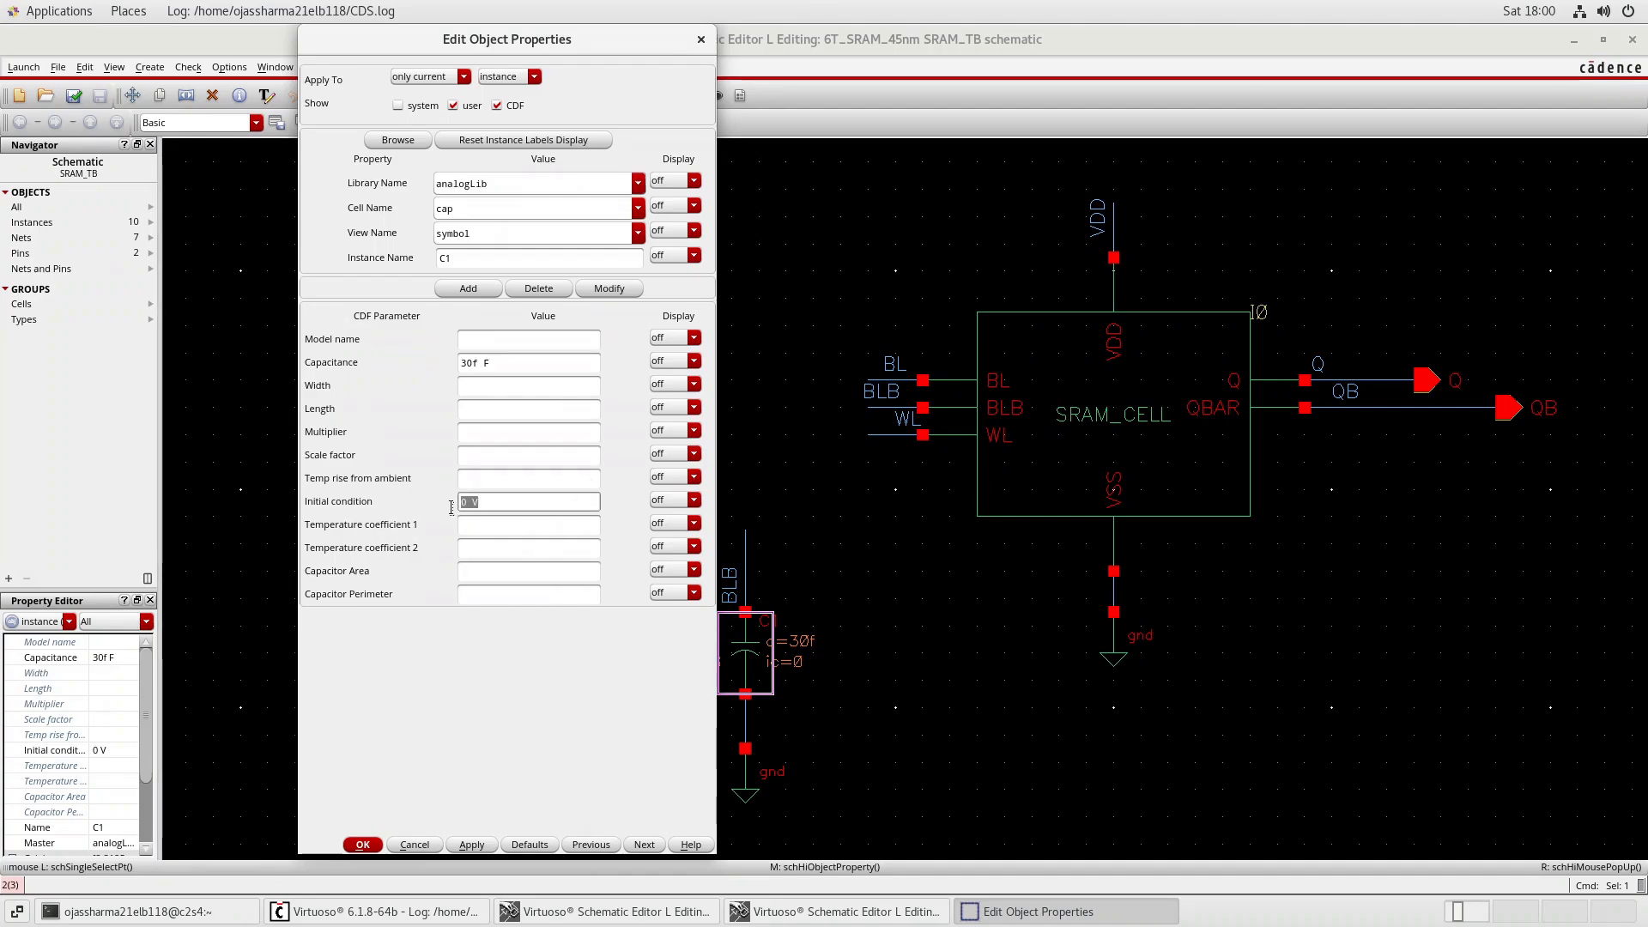
pyautogui.click(699, 40)
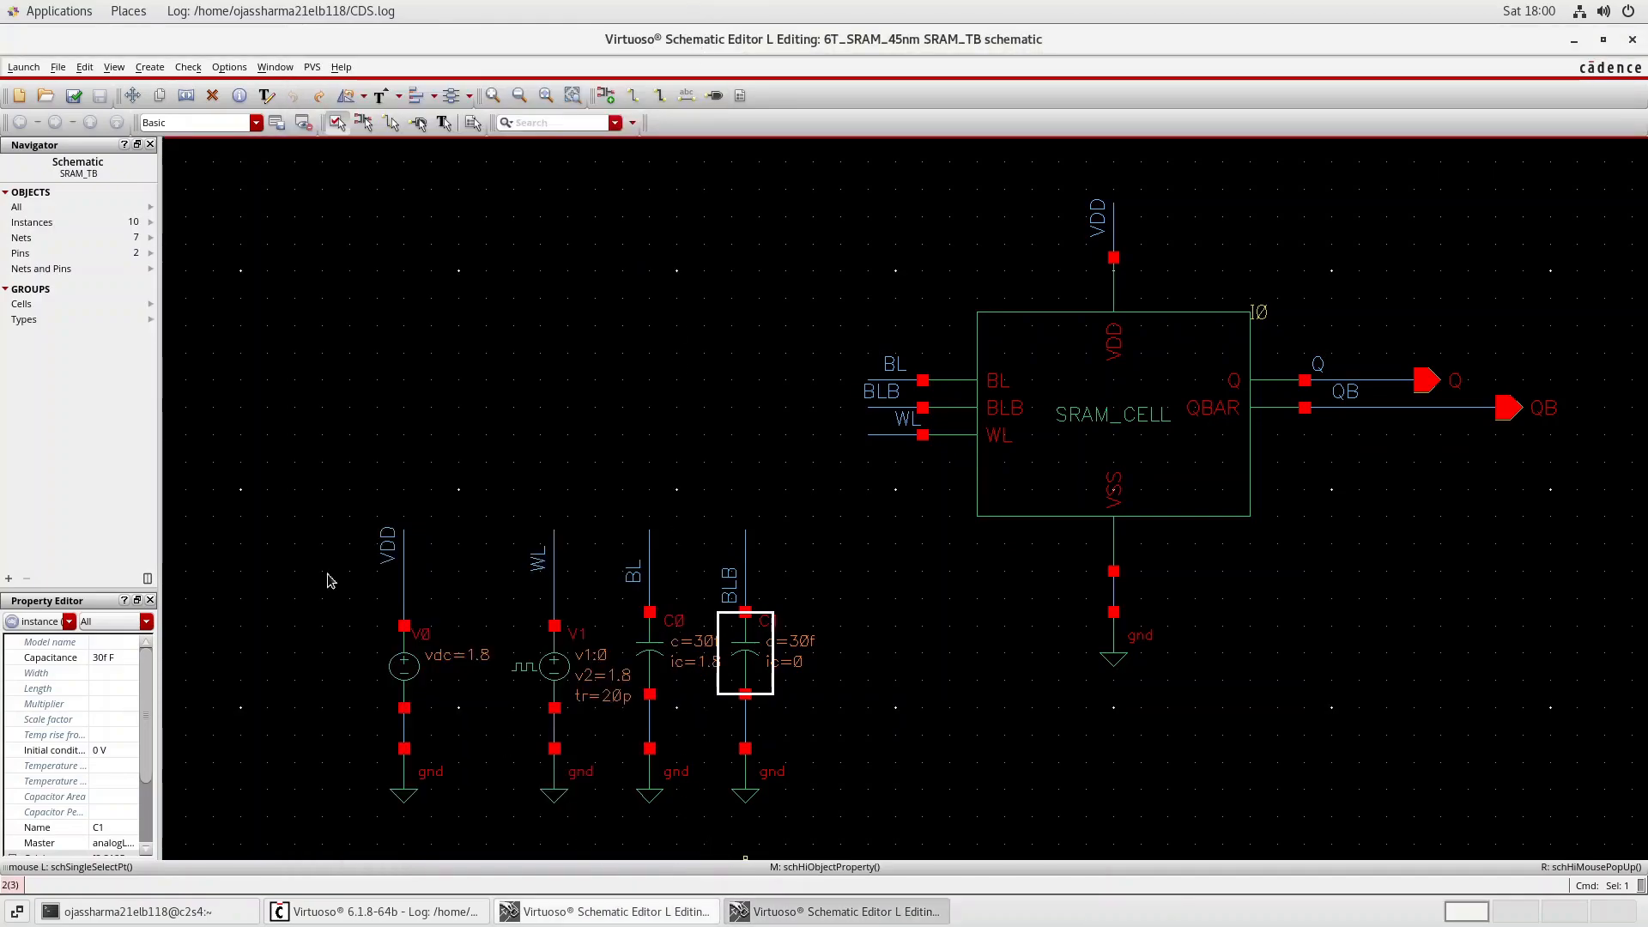
pyautogui.click(23, 67)
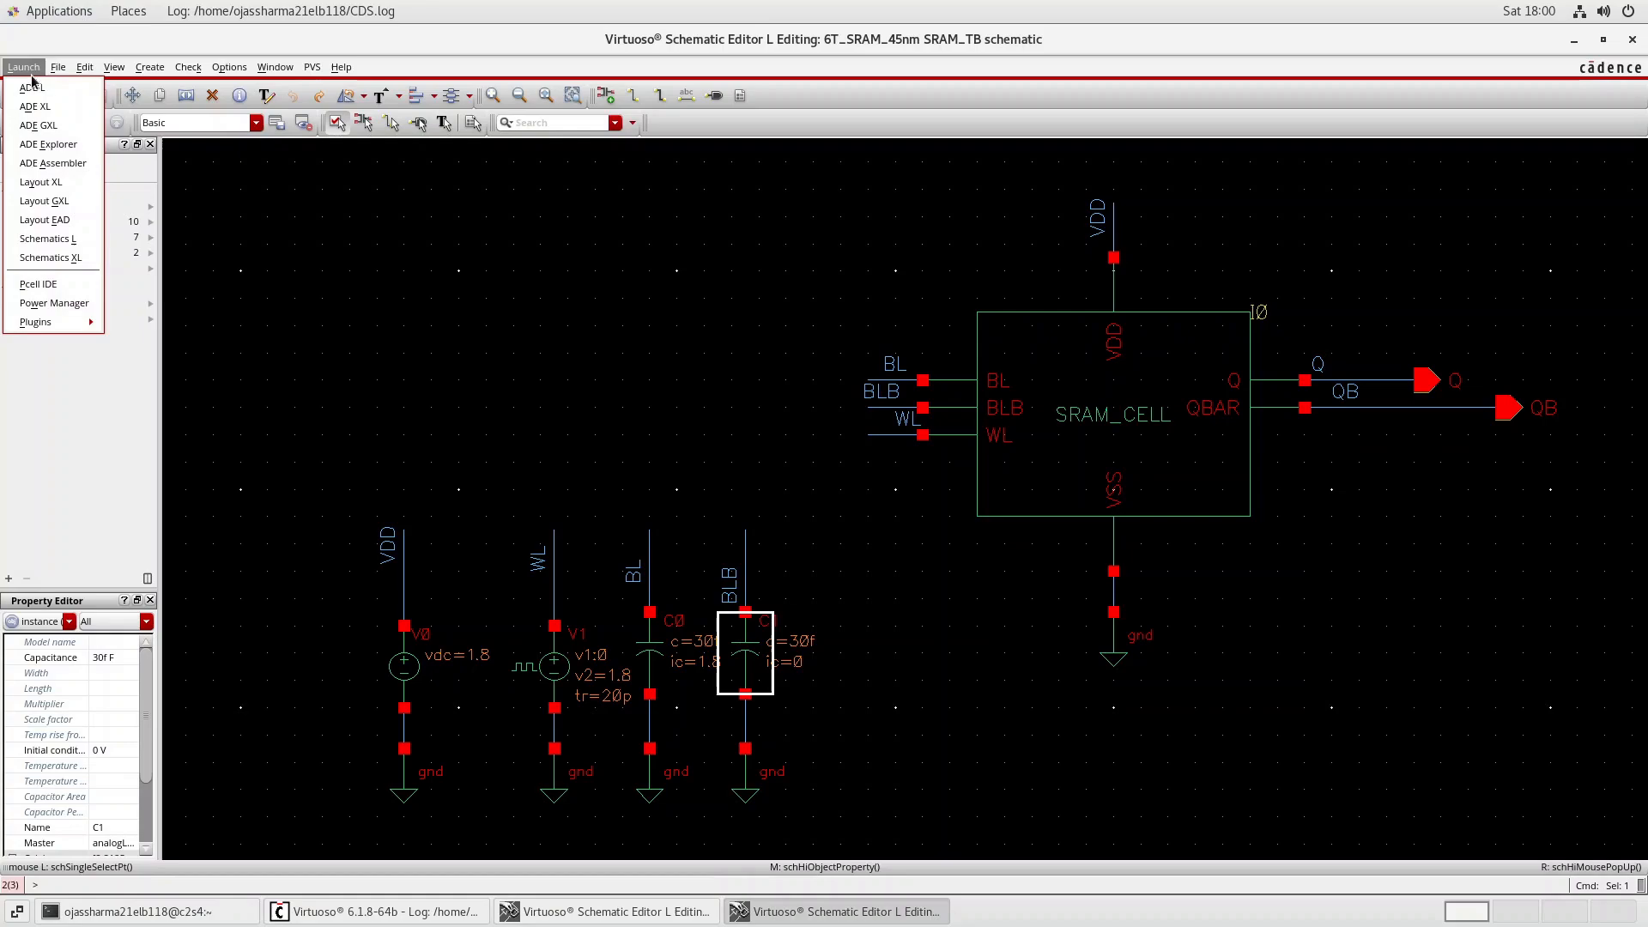
pyautogui.click(36, 101)
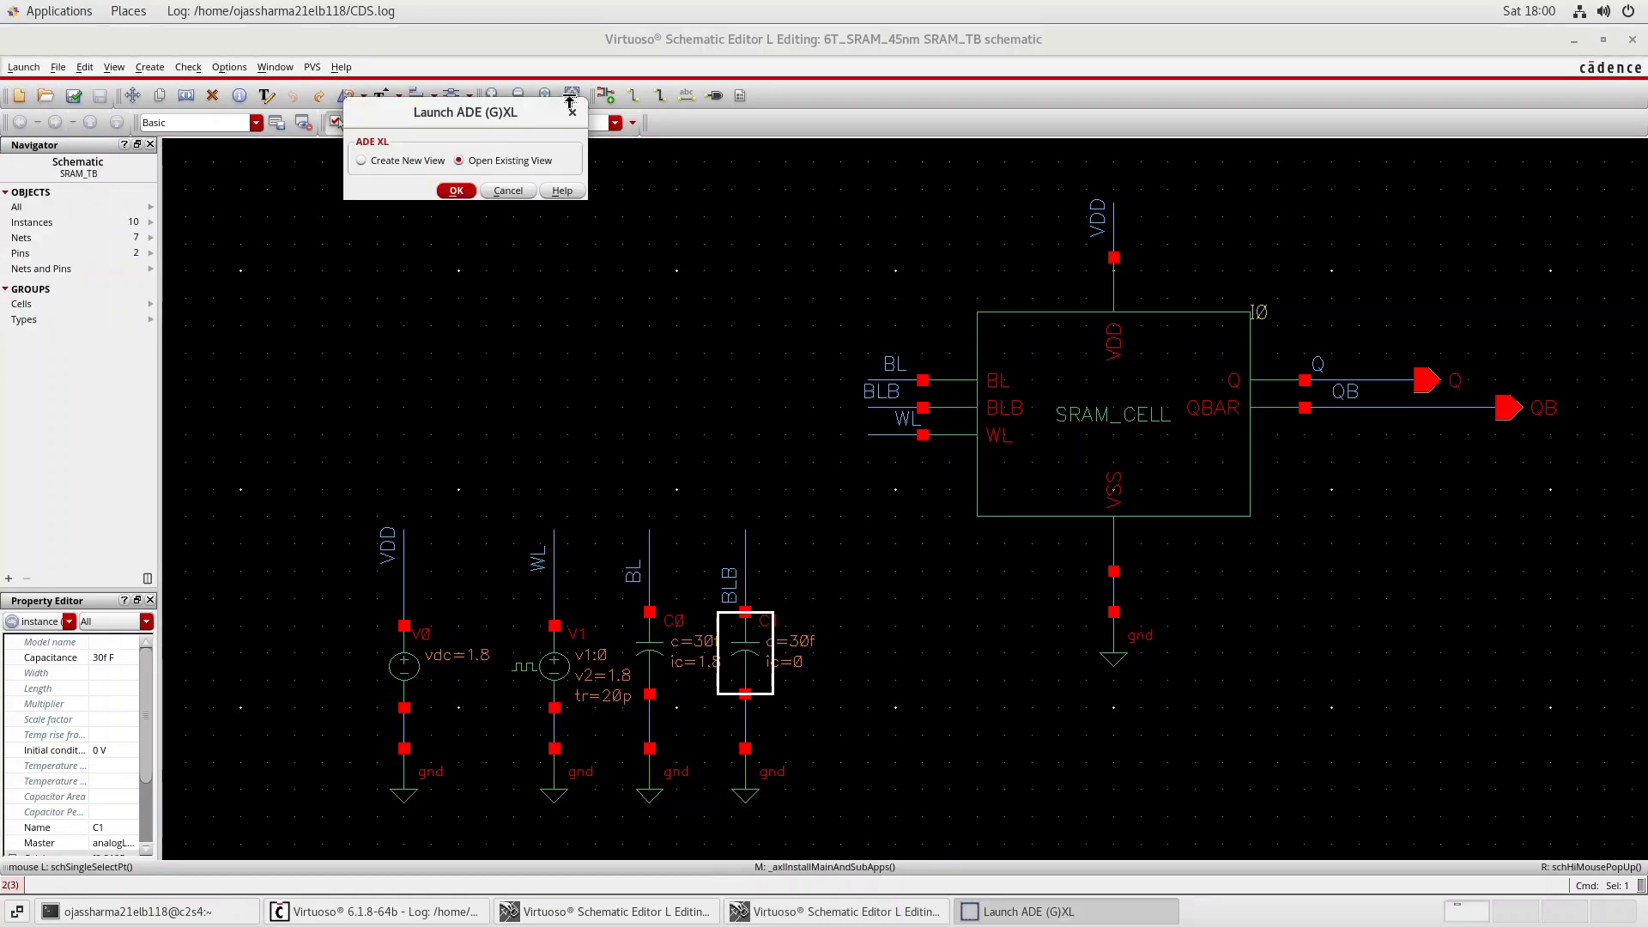
pyautogui.click(573, 113)
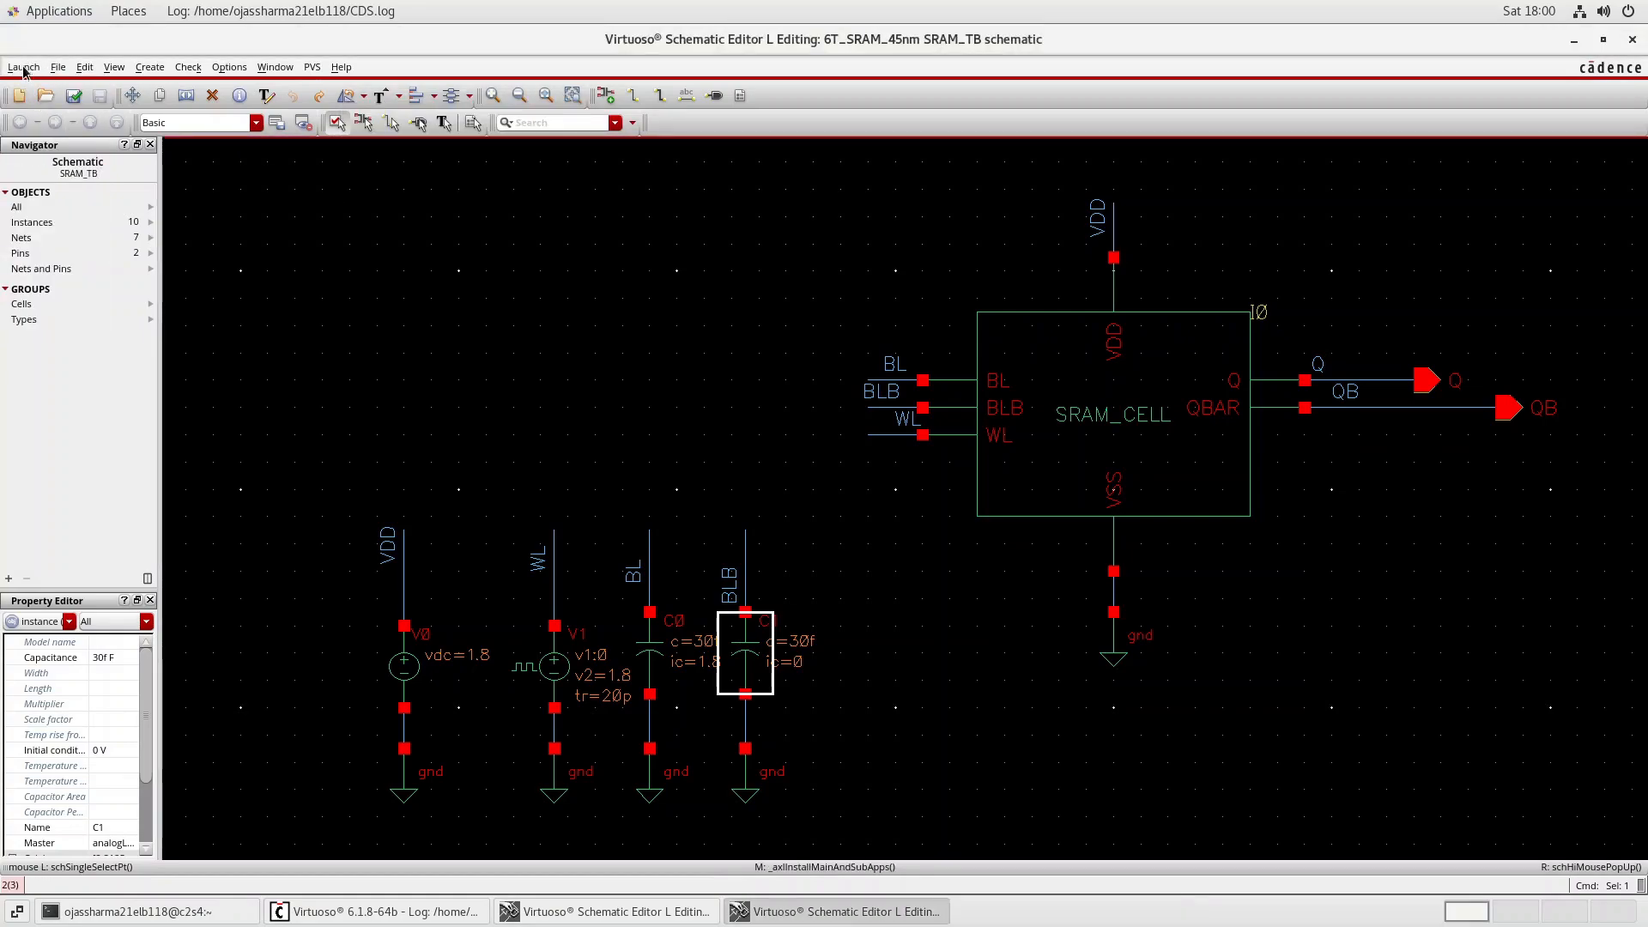
# Launch ADE L for the testbench, accepting each next licence for this session, and bring its window forward.
pyautogui.click(23, 67)
pyautogui.click(34, 88)
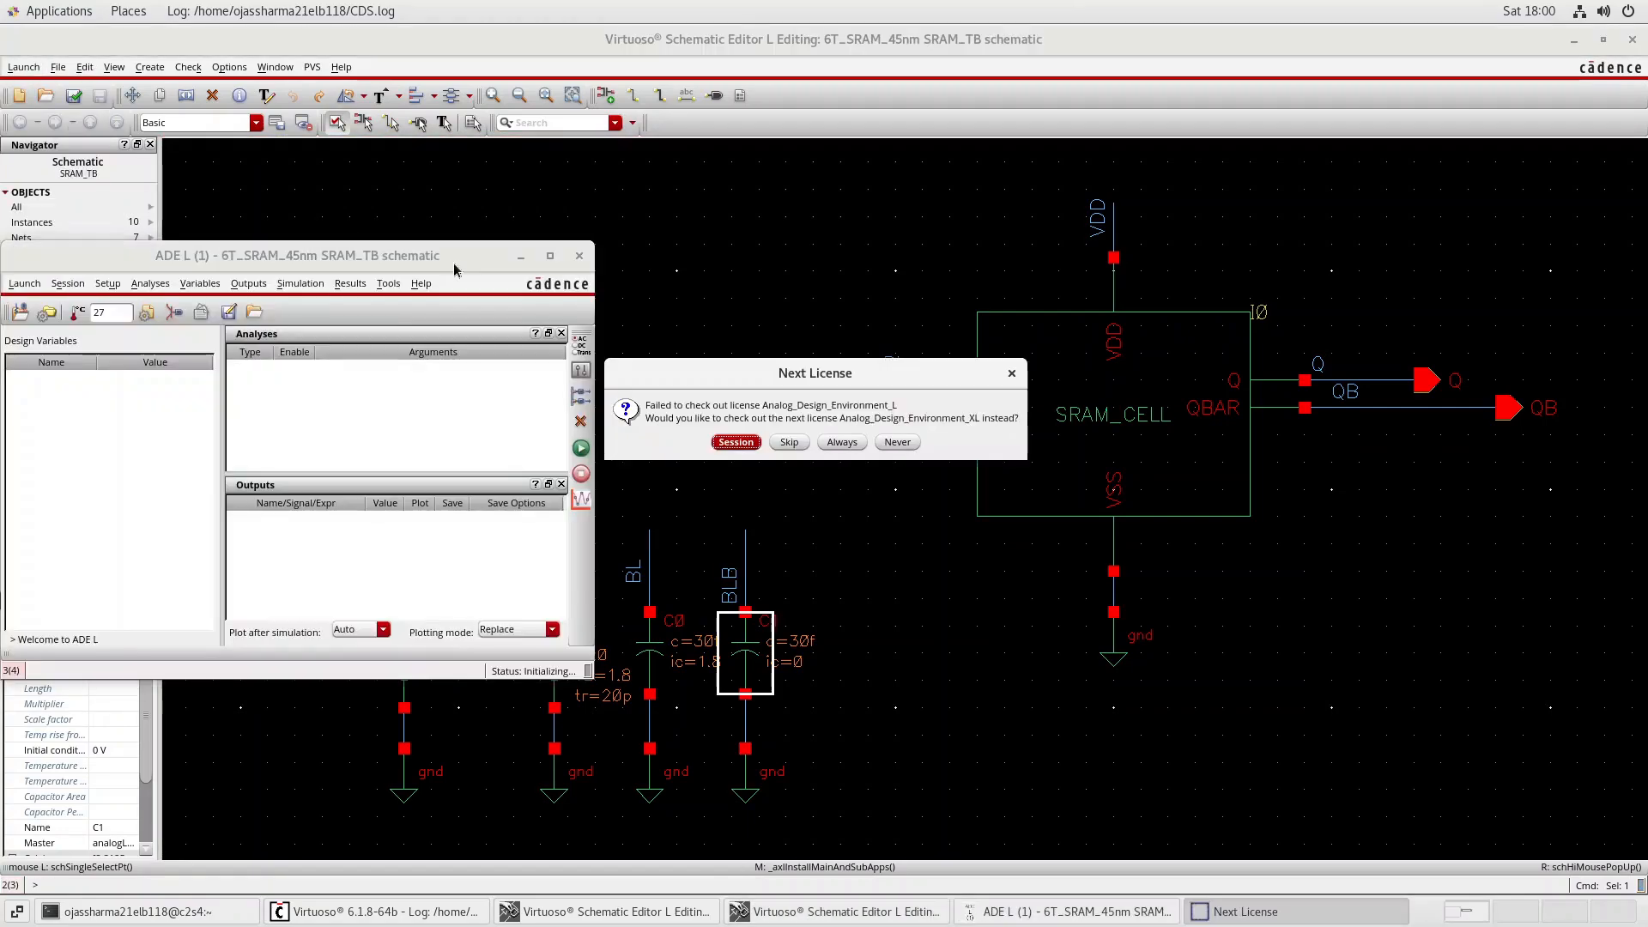
pyautogui.click(735, 443)
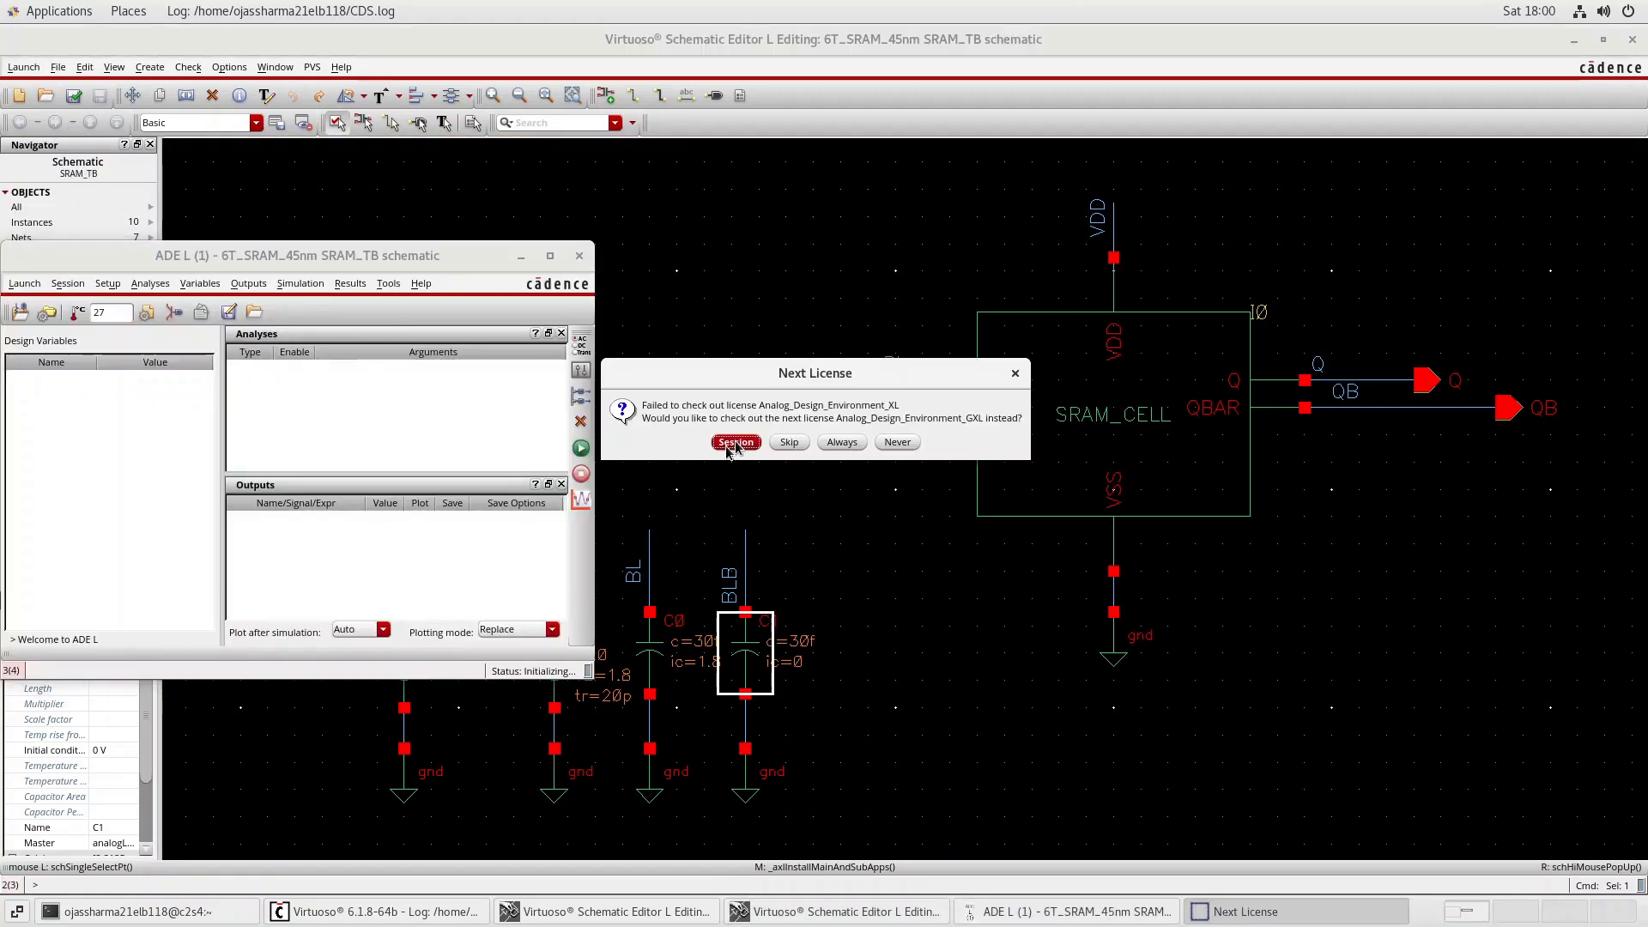
pyautogui.click(735, 443)
pyautogui.click(735, 443)
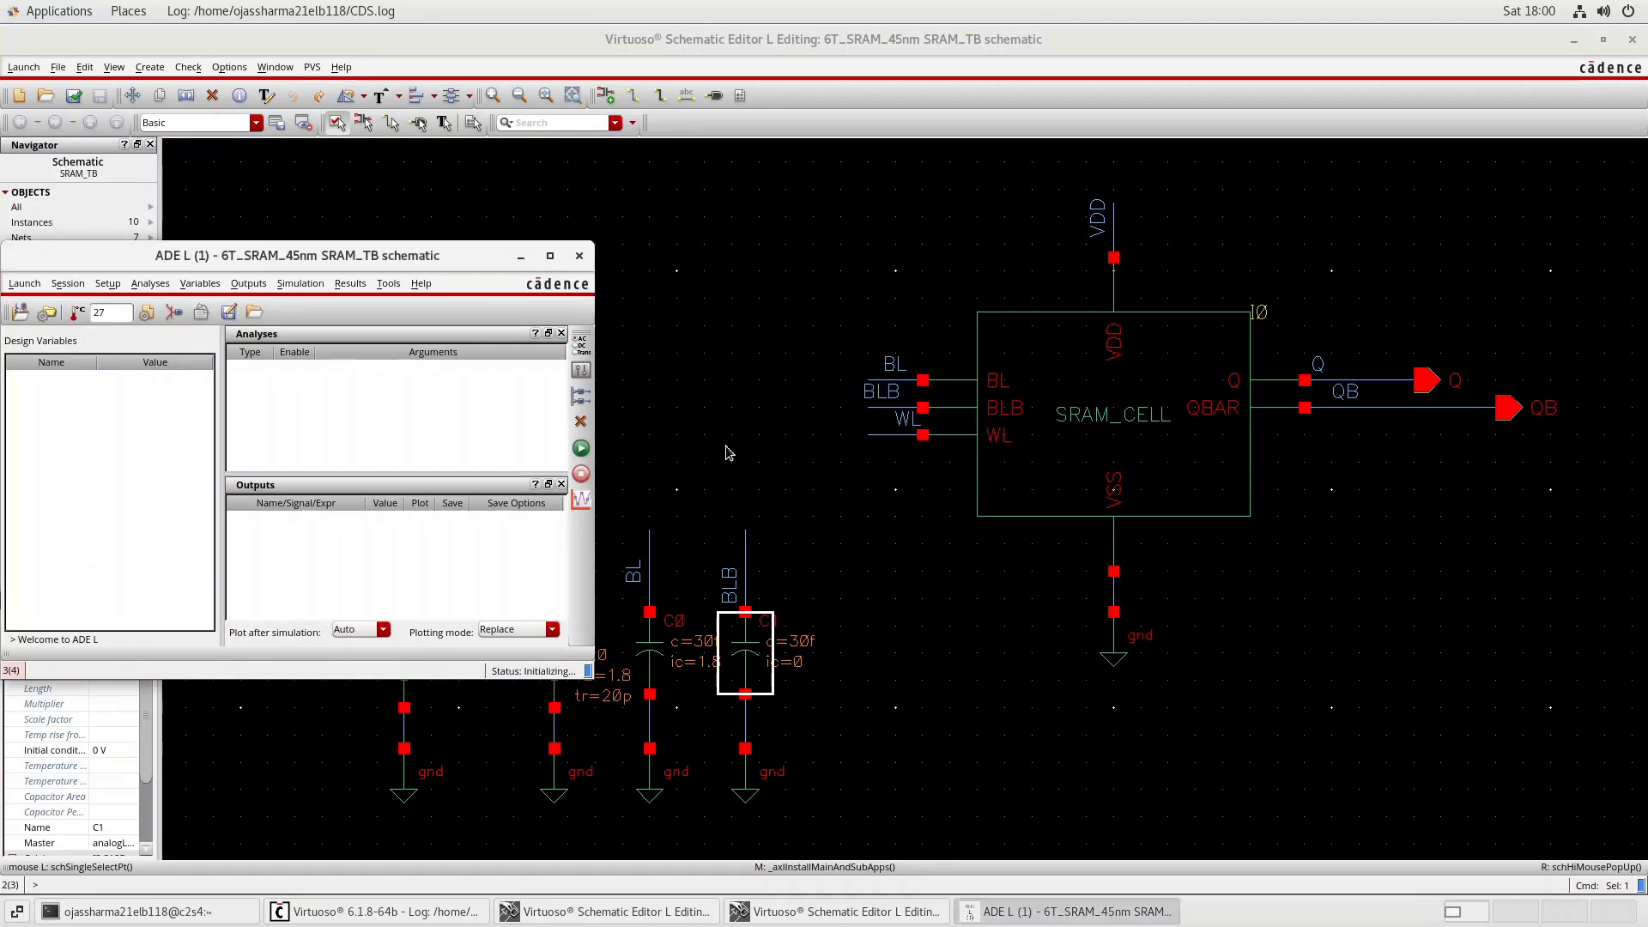
pyautogui.click(1116, 911)
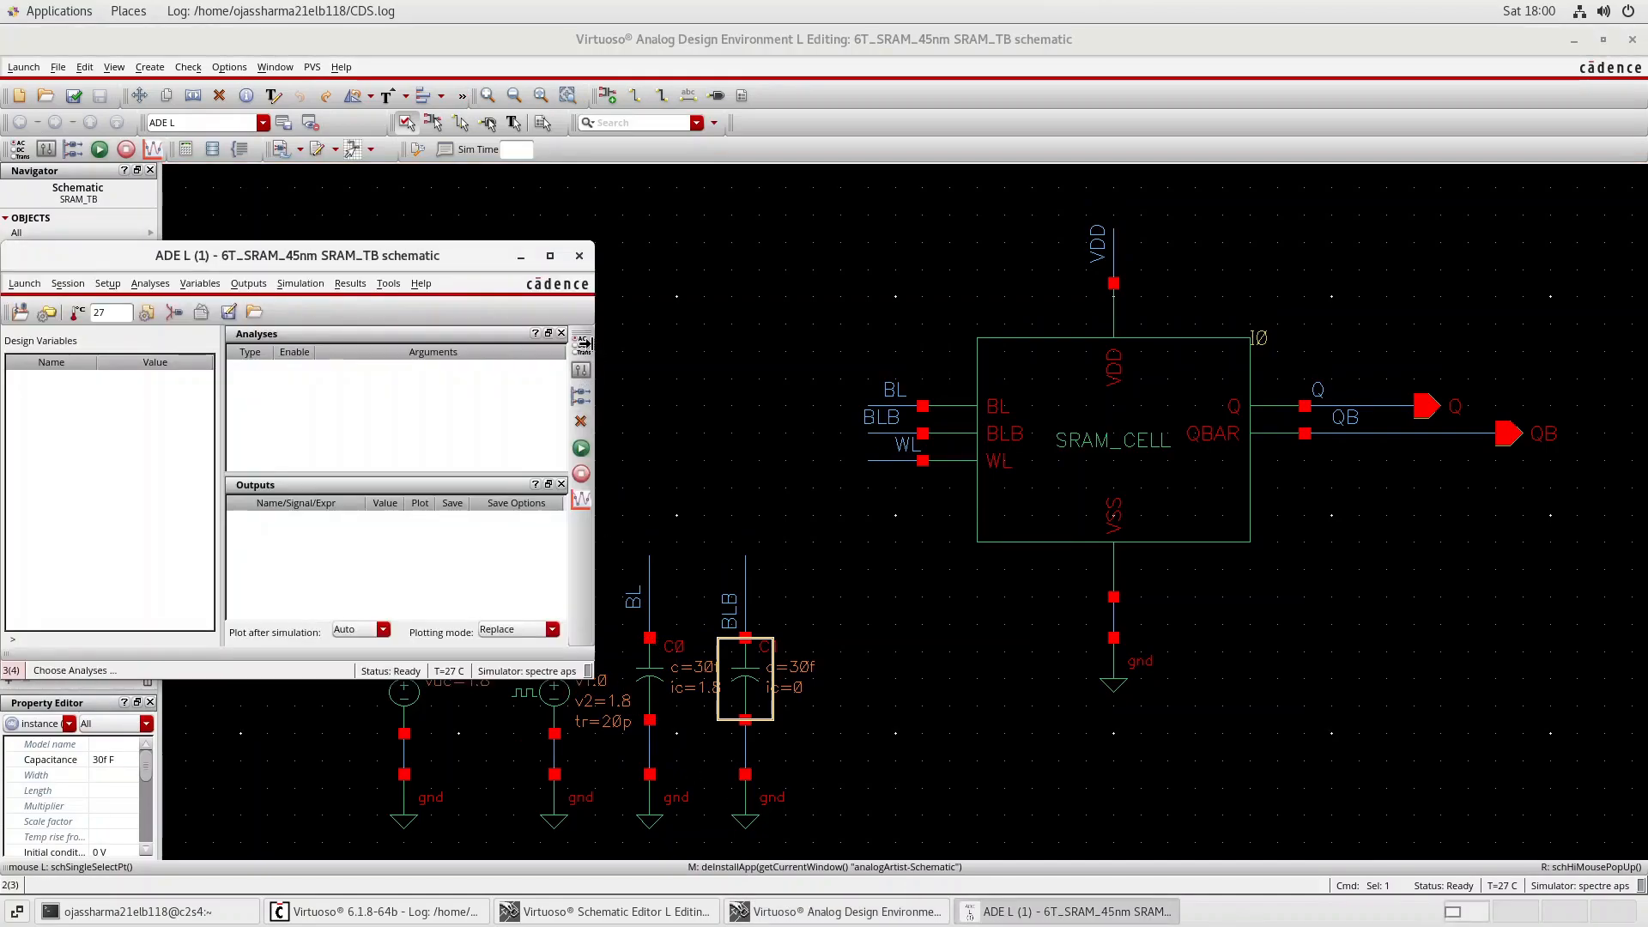
# Add an enabled transient analysis with a stop time of 10n and conservative accuracy.
pyautogui.click(584, 343)
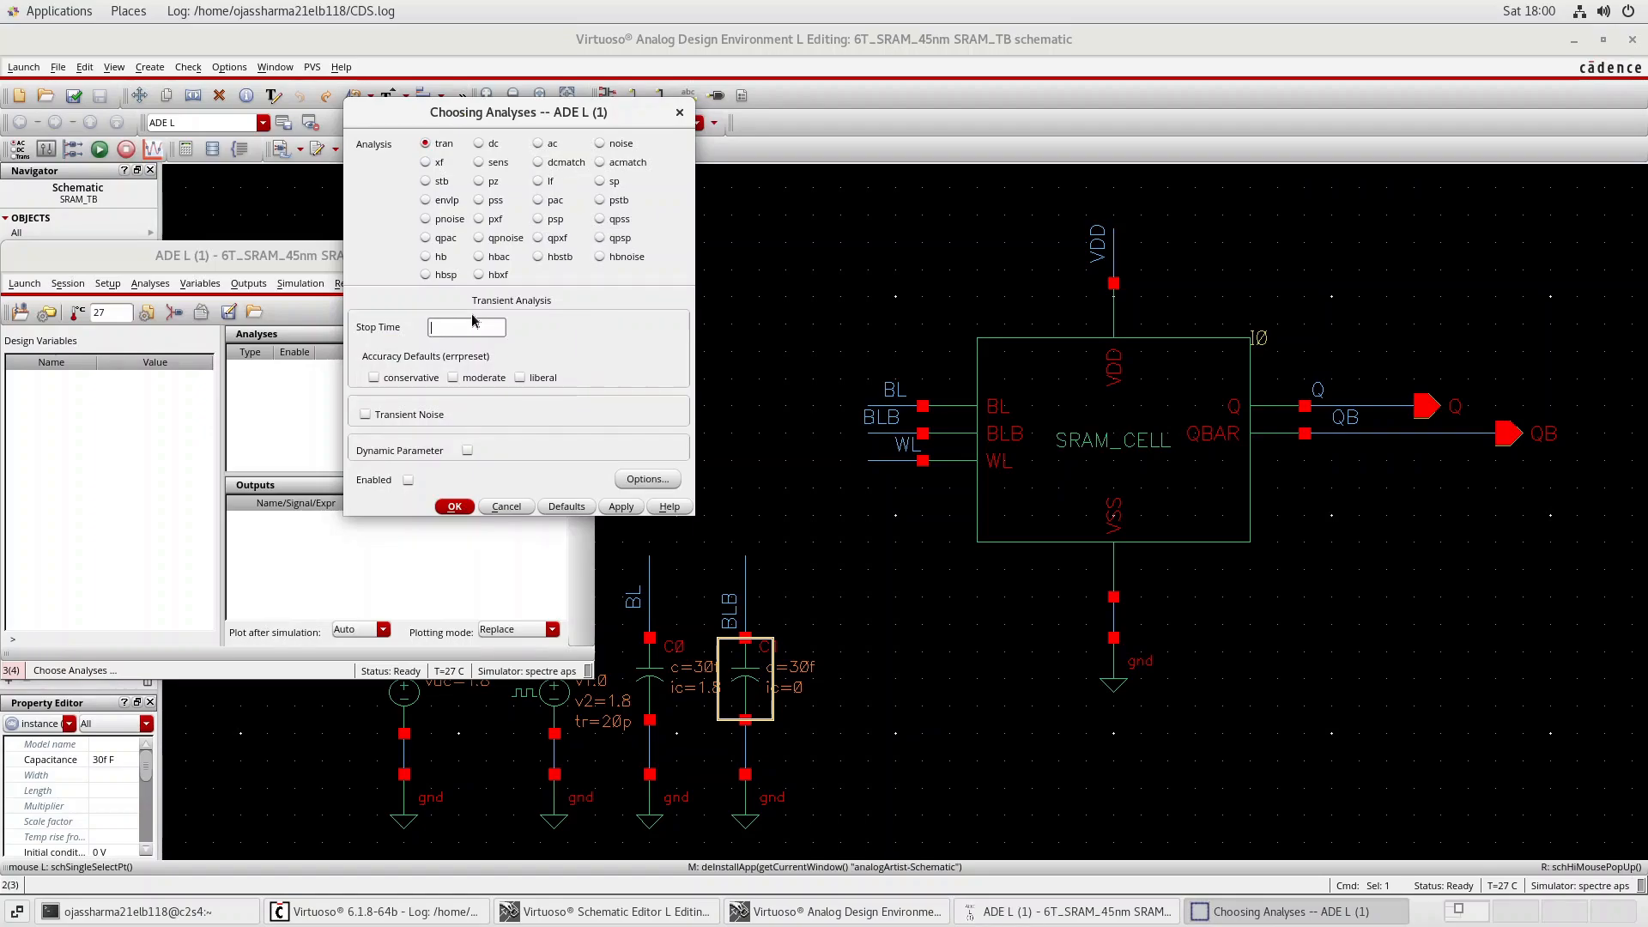
pyautogui.press('Tab')
pyautogui.click(621, 506)
pyautogui.click(452, 507)
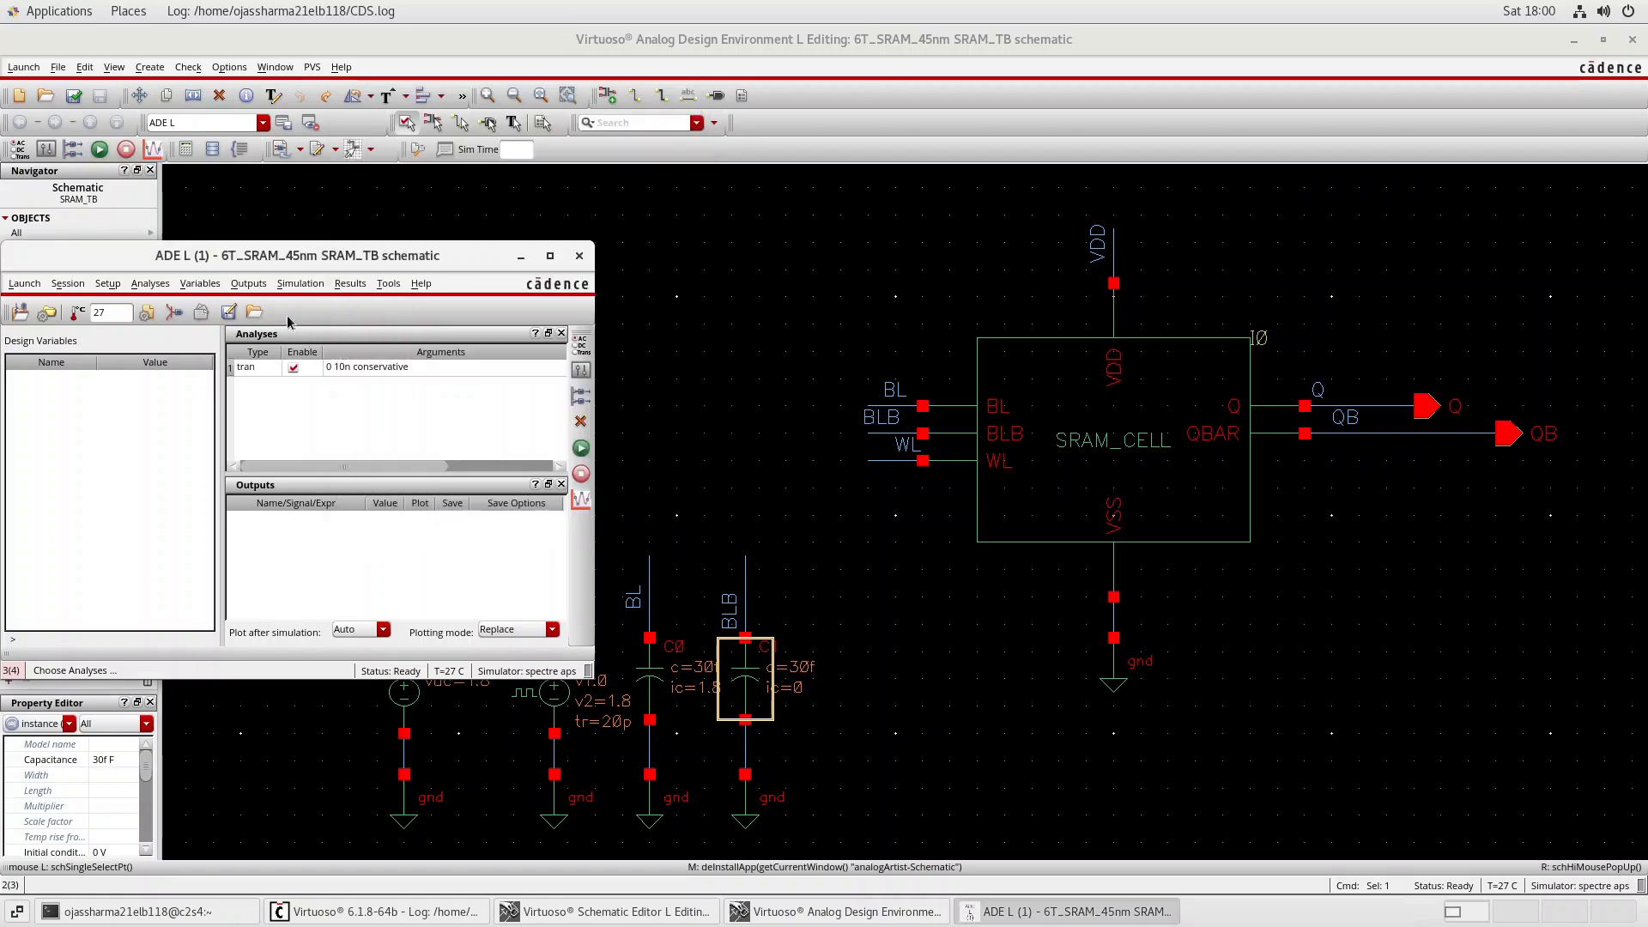
# Pick the nets Q, QB and WL on the schematic as outputs to plot.
pyautogui.click(253, 285)
pyautogui.moveTo(296, 427)
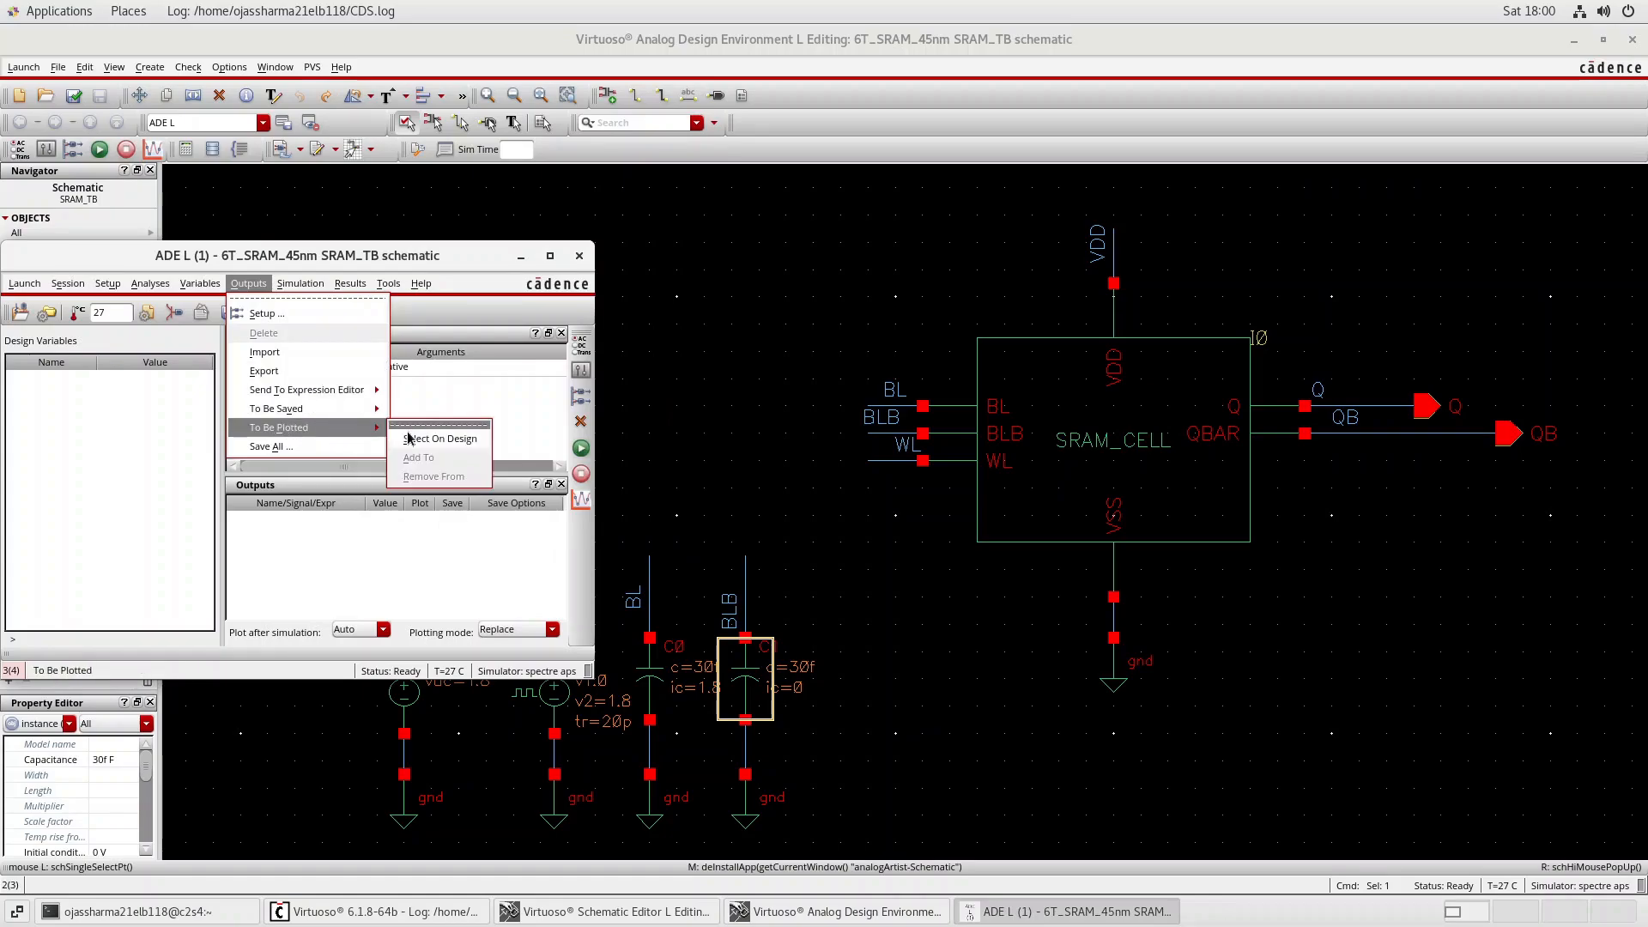
pyautogui.click(438, 440)
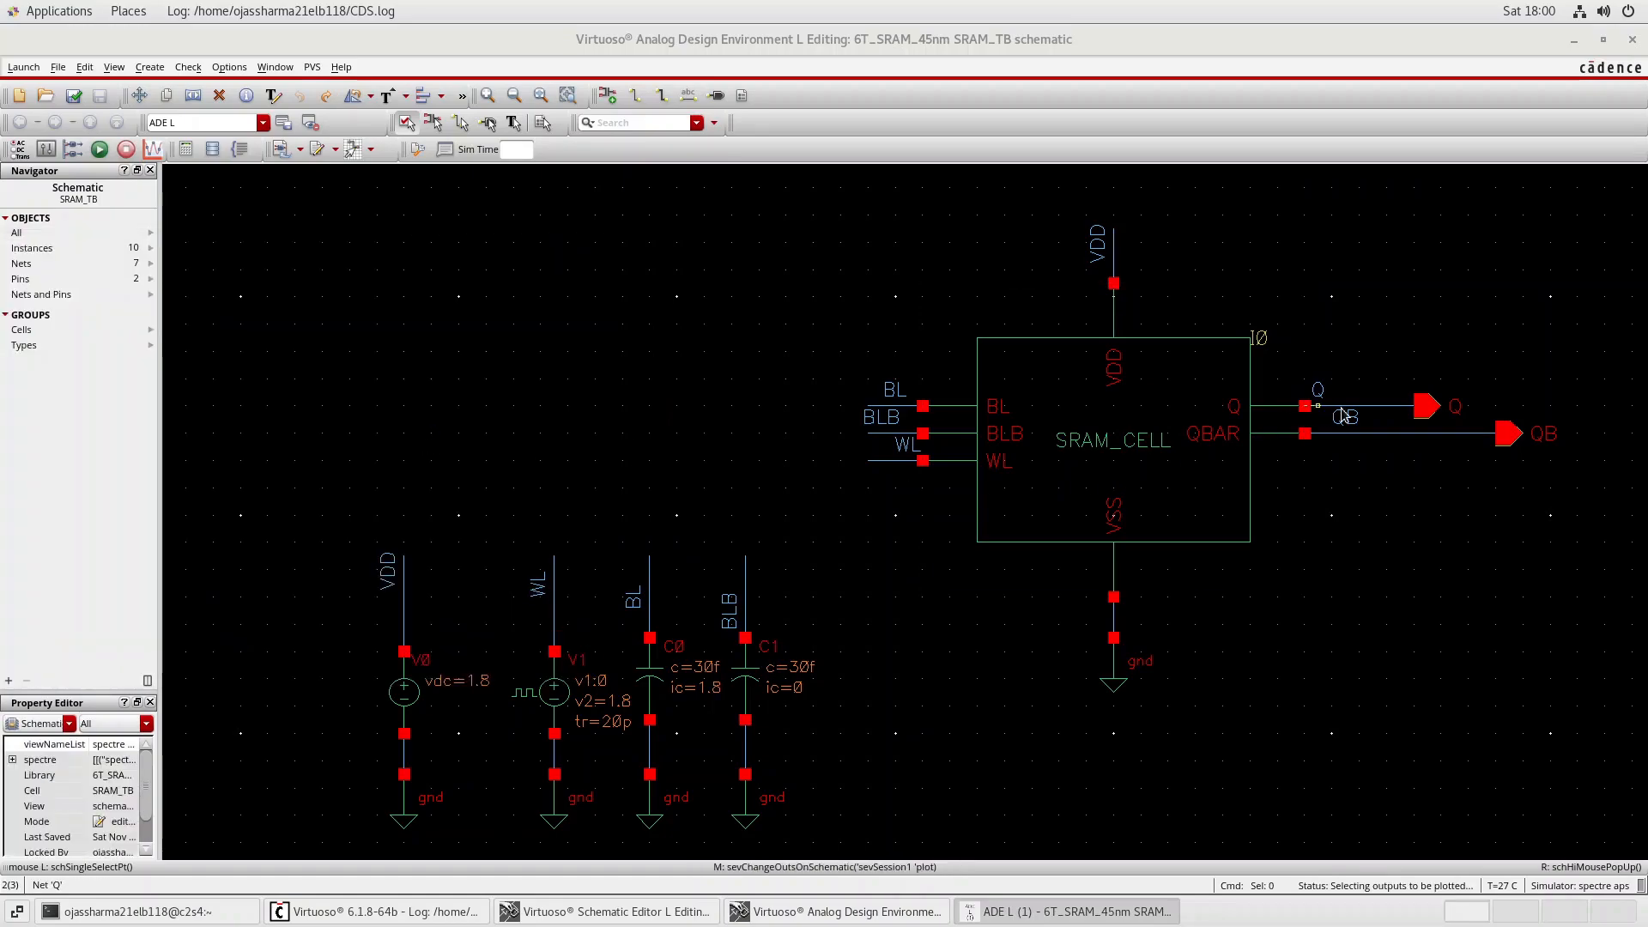
pyautogui.click(1372, 432)
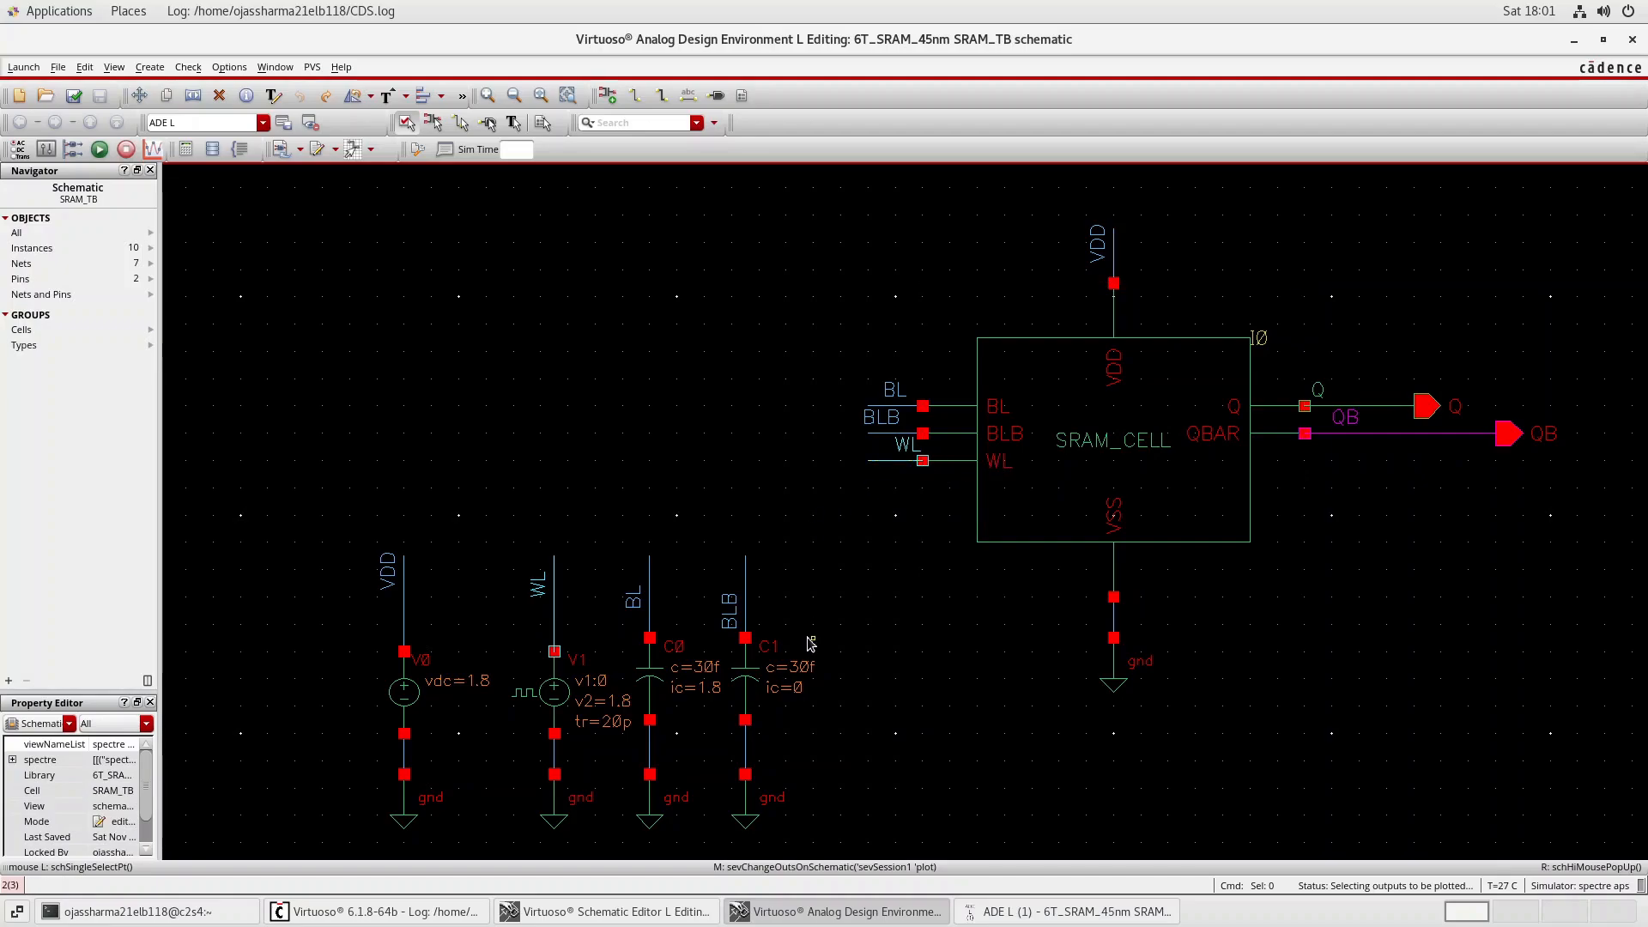
# Add the Q and QB output nets to the simulation's initial condition set with a node voltage of 0.
pyautogui.click(1036, 915)
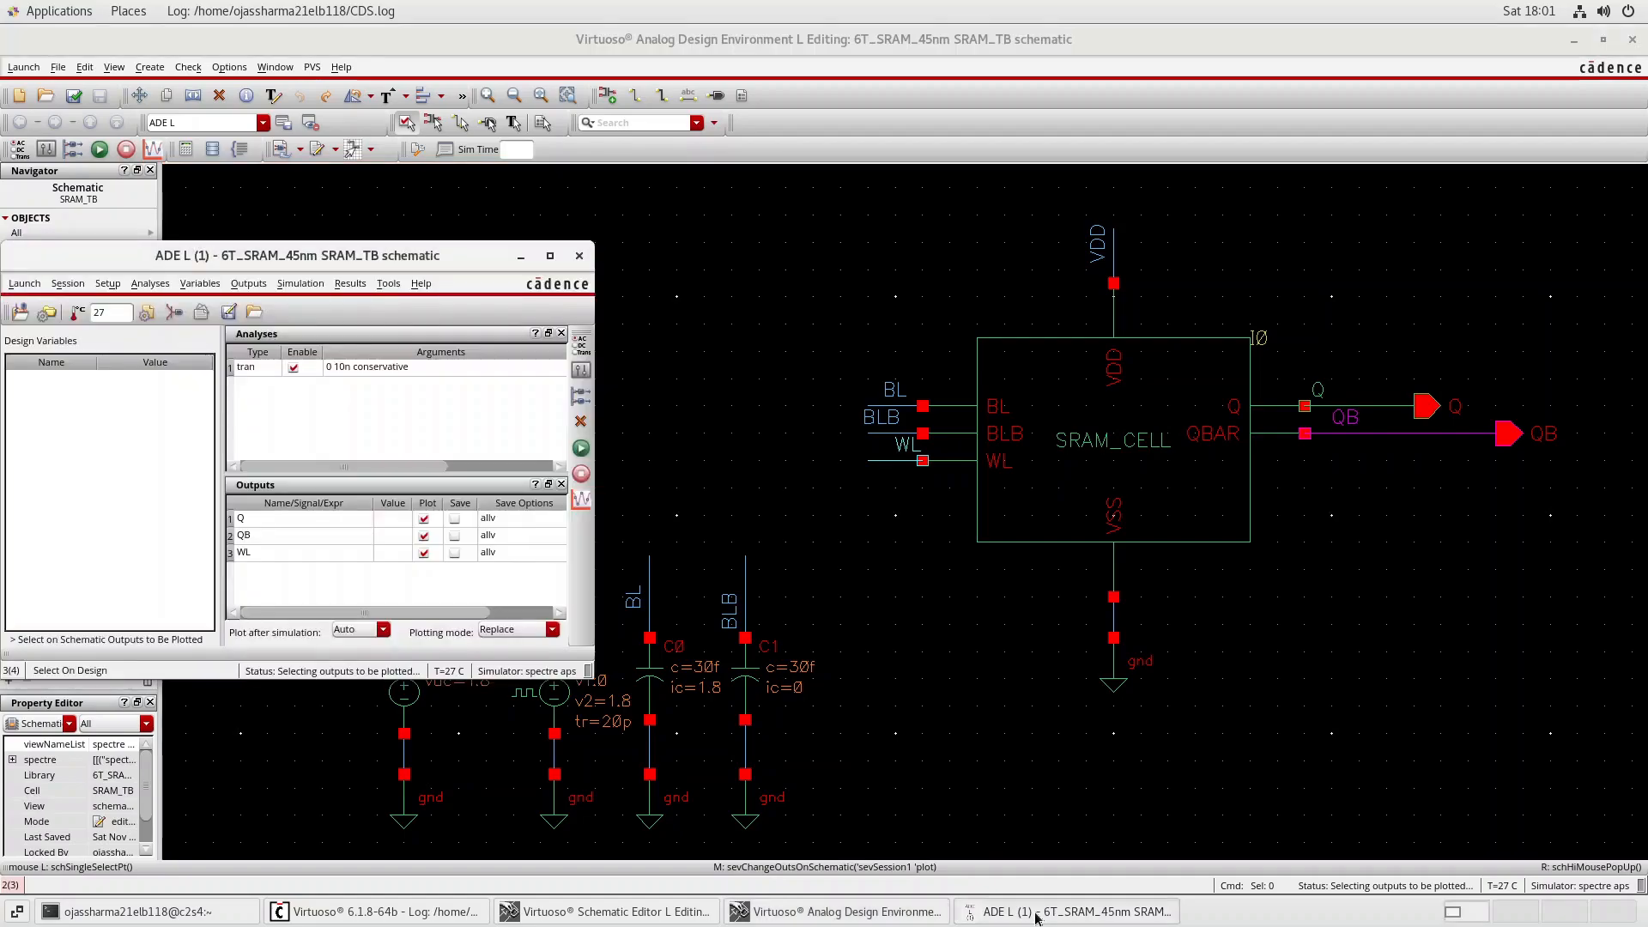
pyautogui.click(297, 283)
pyautogui.moveTo(327, 506)
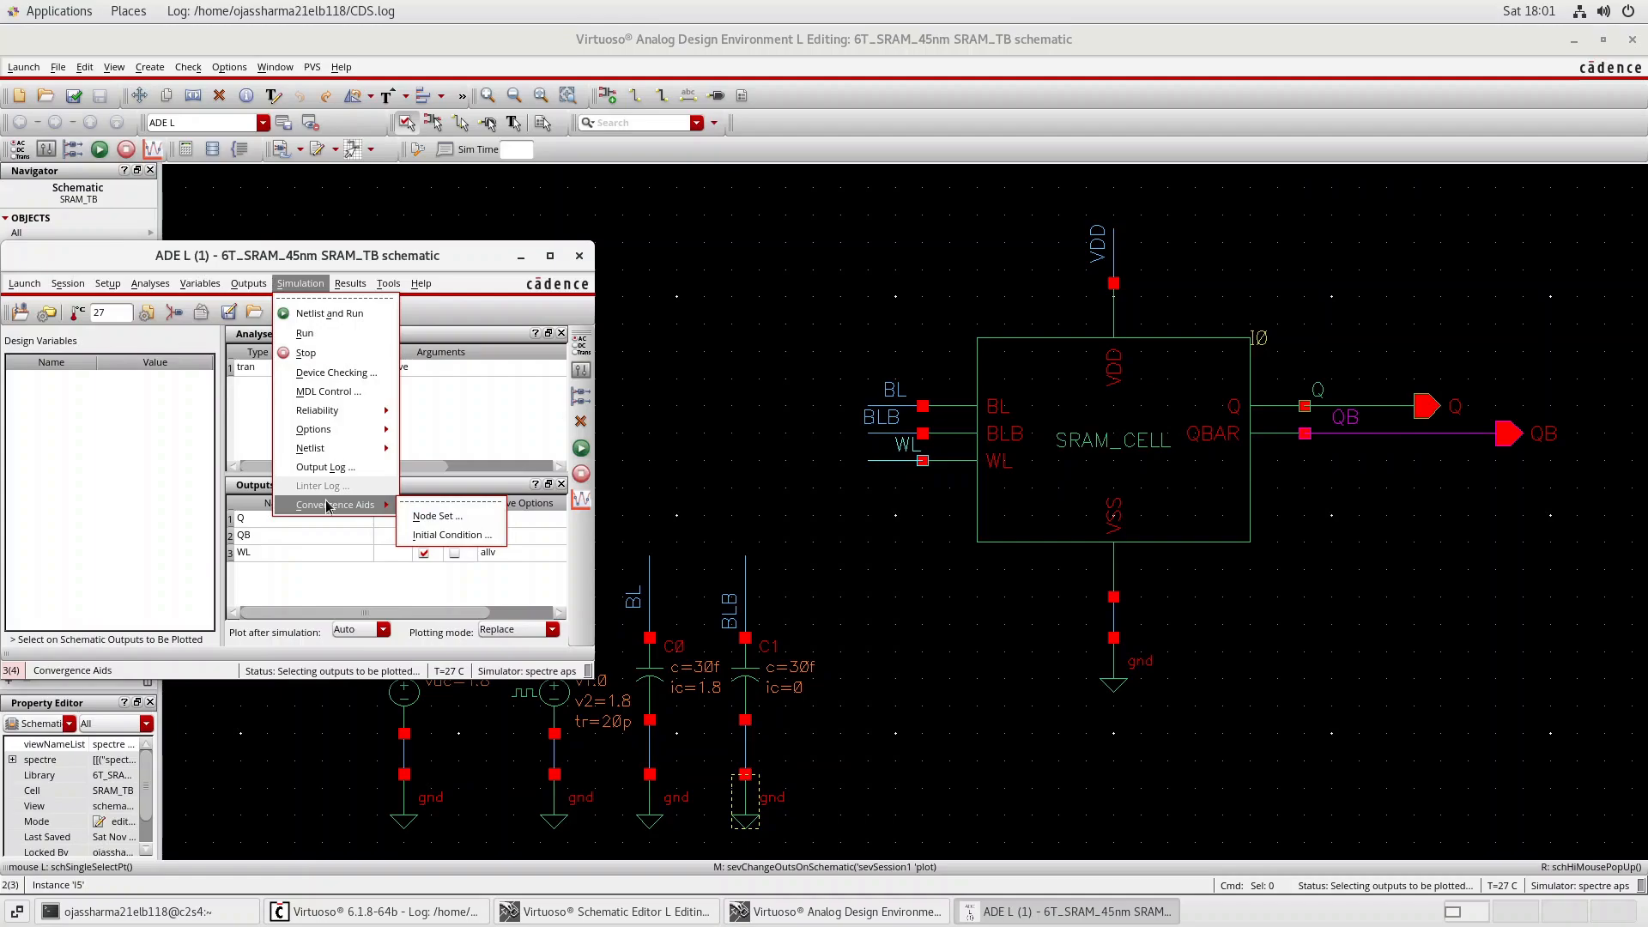
pyautogui.click(438, 535)
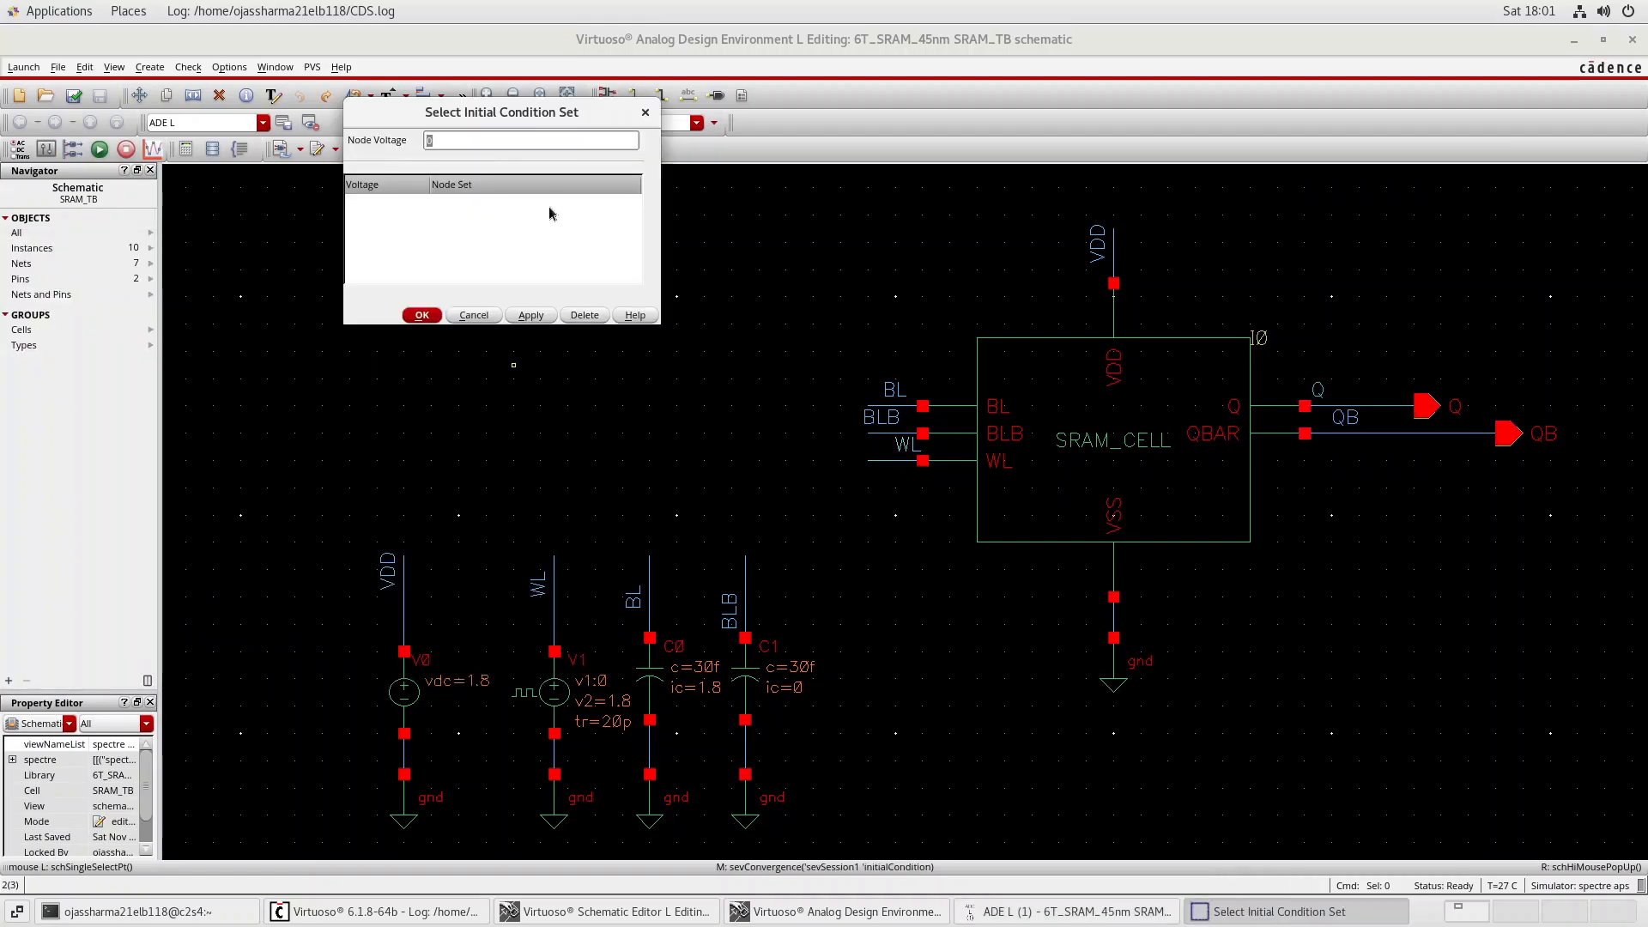
pyautogui.click(1331, 406)
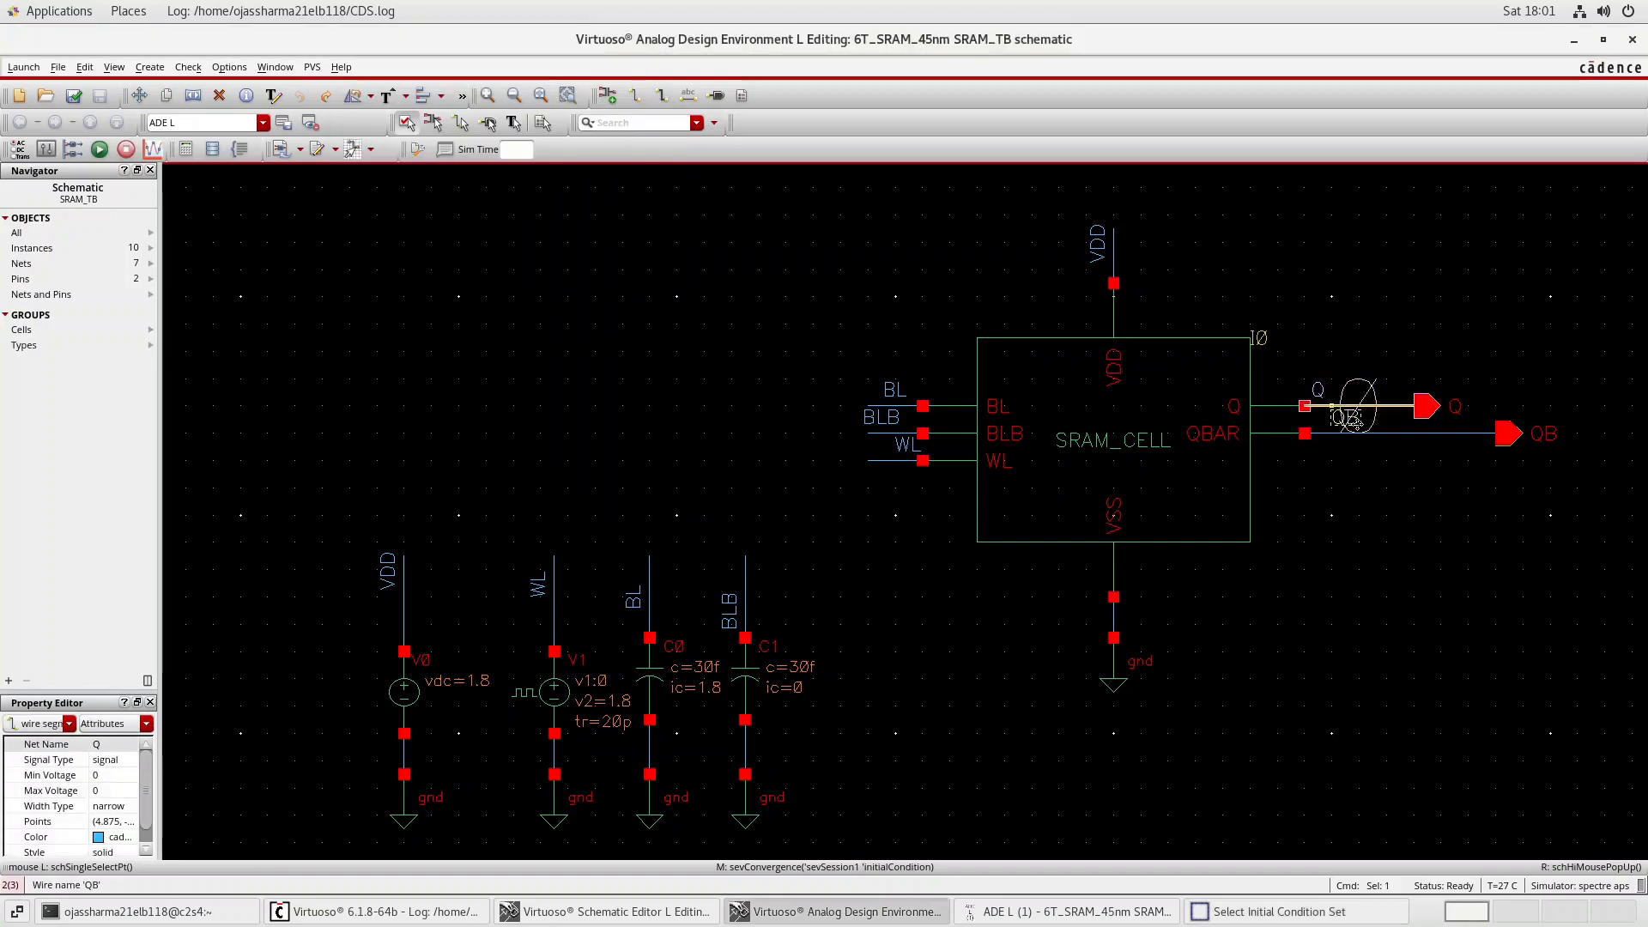
pyautogui.click(1393, 440)
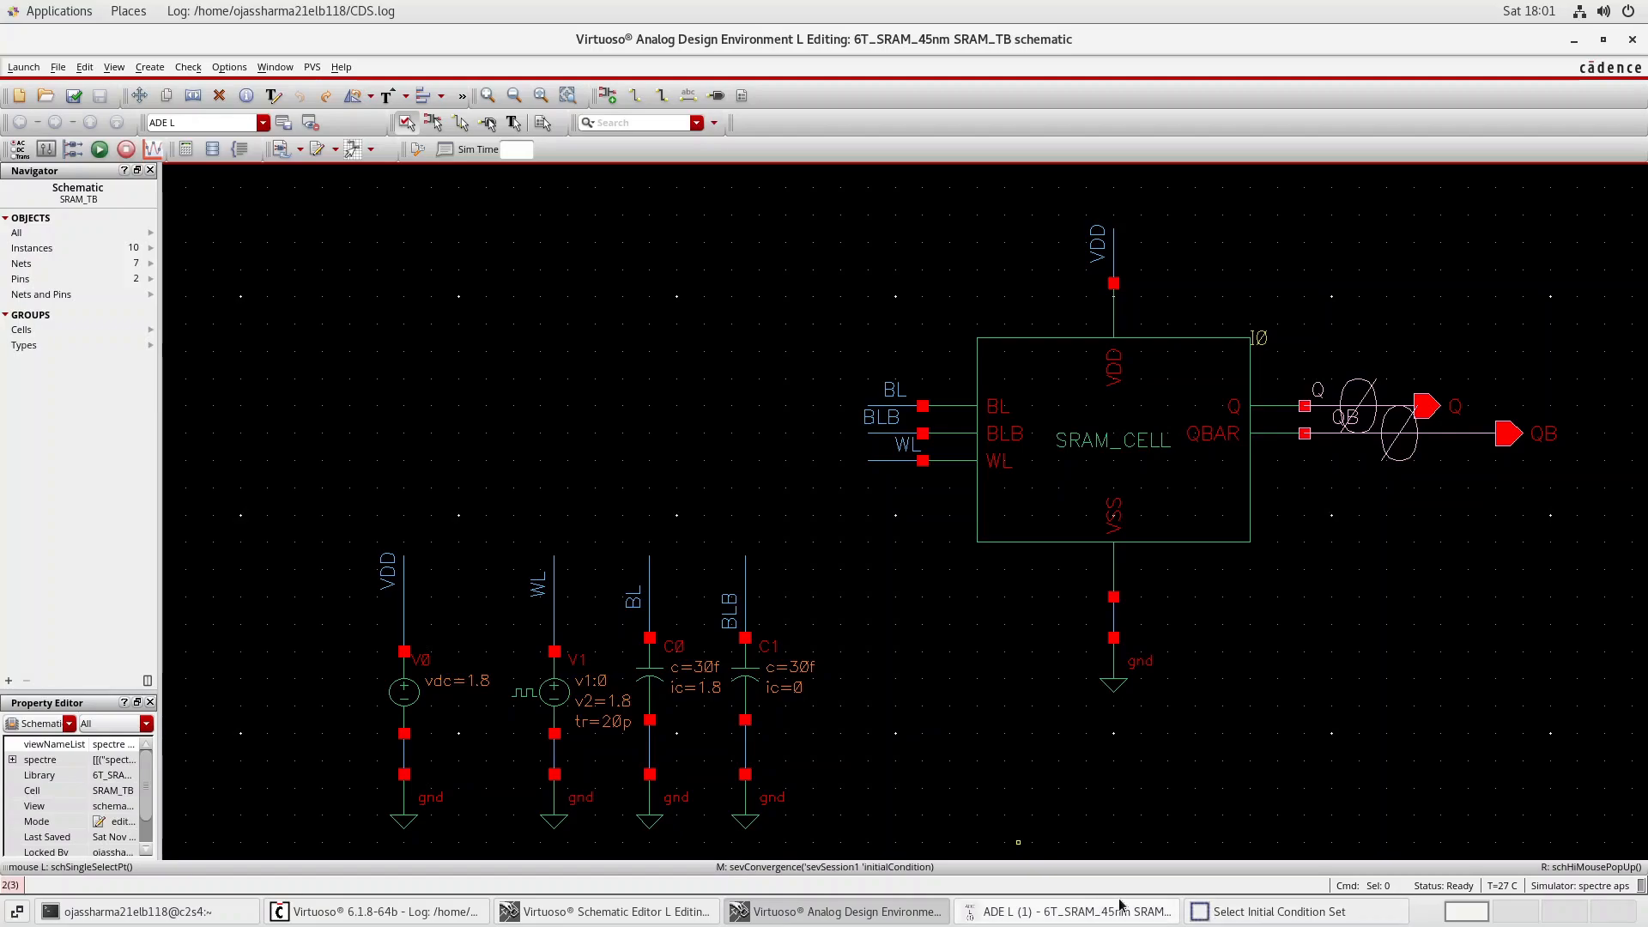
pyautogui.click(1227, 911)
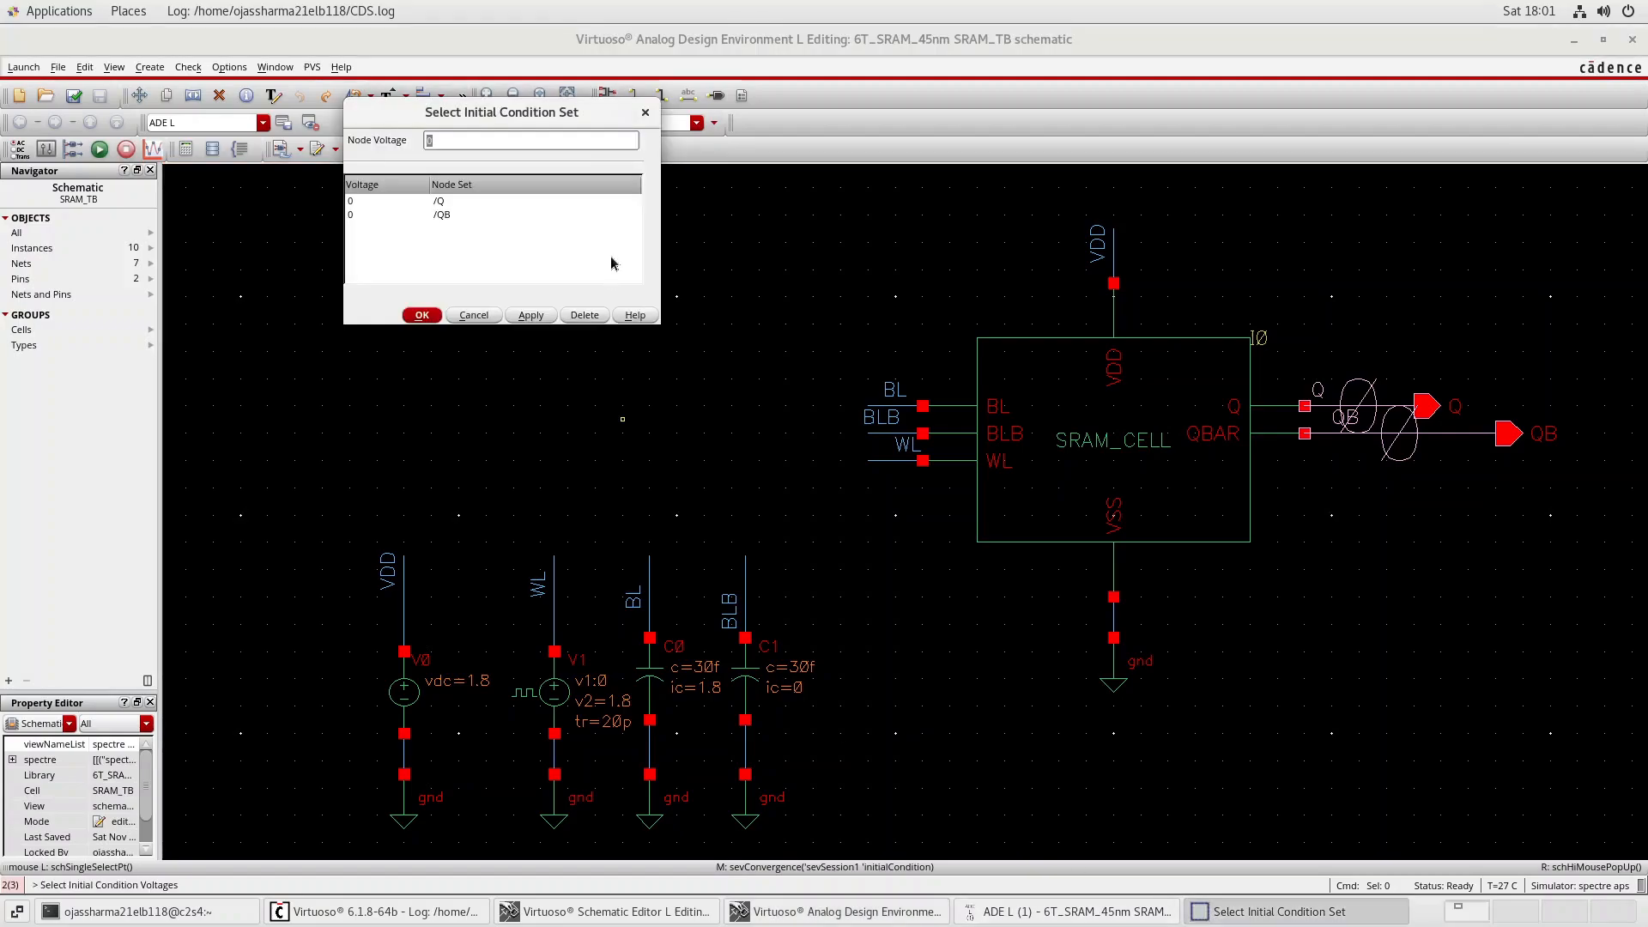
# Set the node voltage of both the Q and QB entries in the initial condition set to 1.8.
pyautogui.click(434, 208)
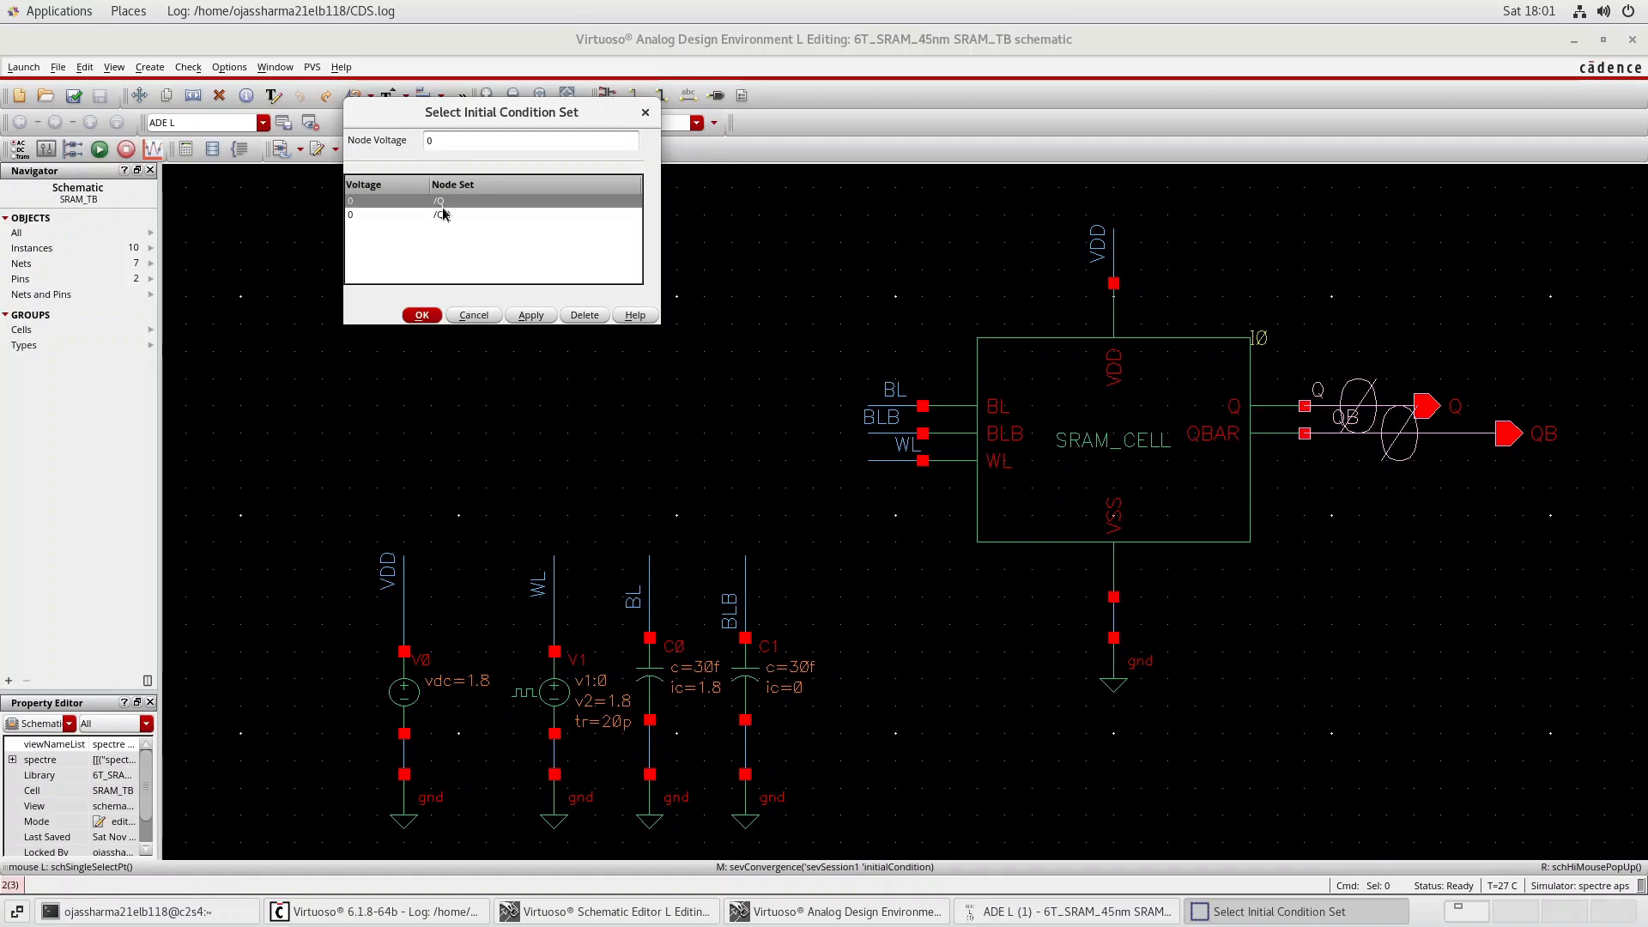
pyautogui.keyDown('shift'); pyautogui.click(448, 216); pyautogui.keyUp('shift')
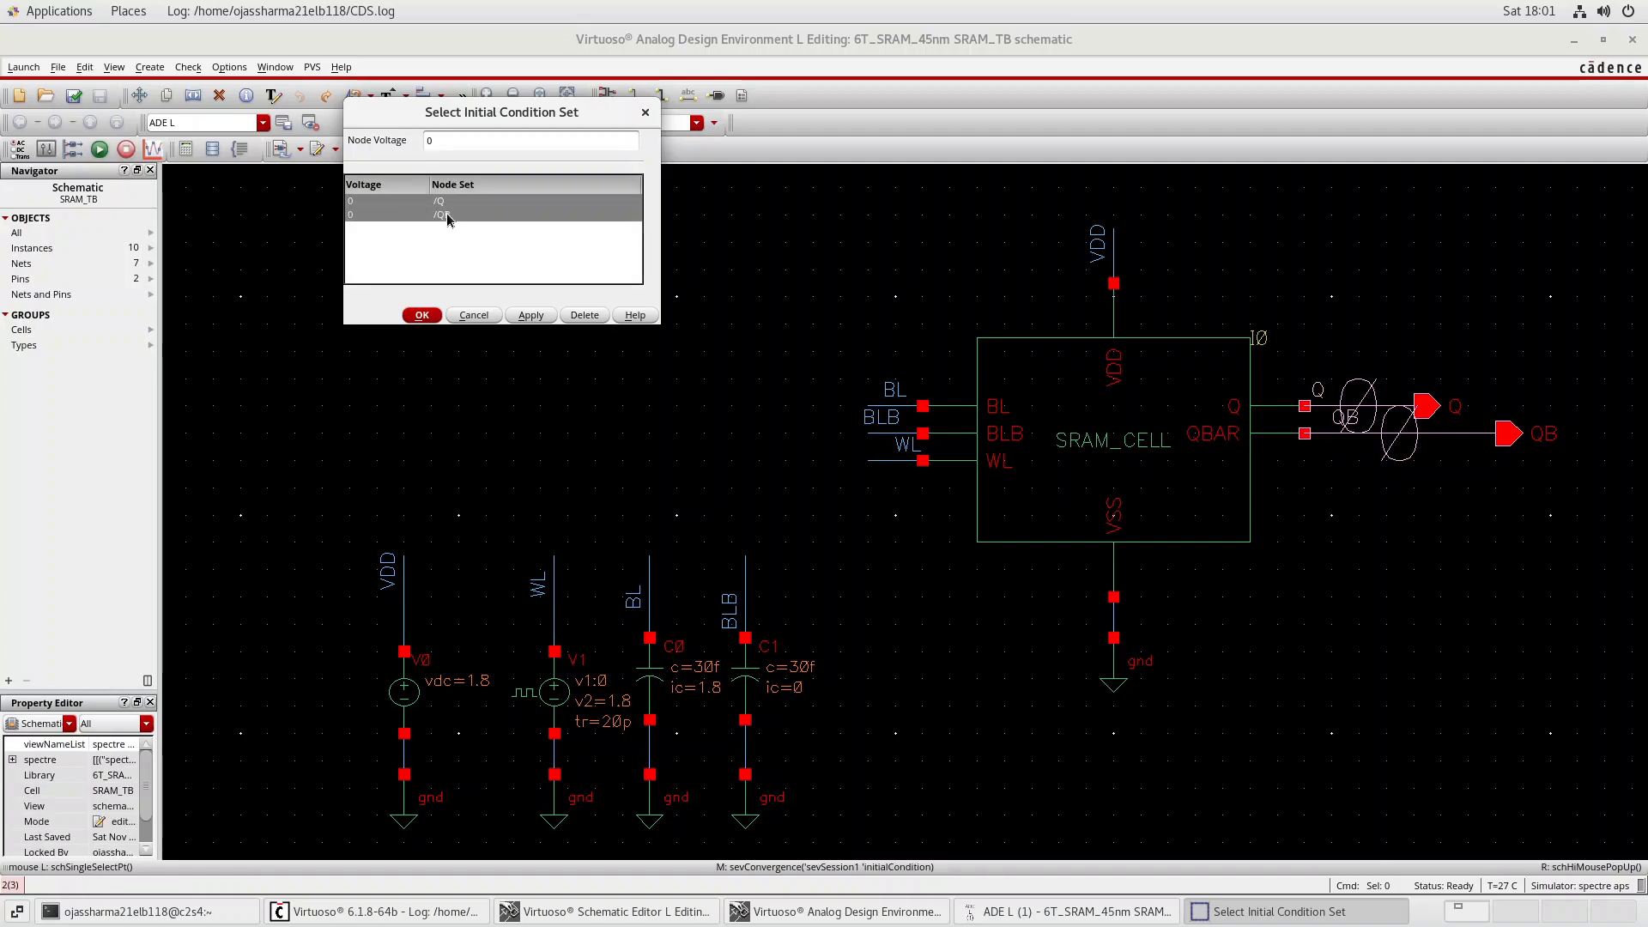
pyautogui.click(450, 141)
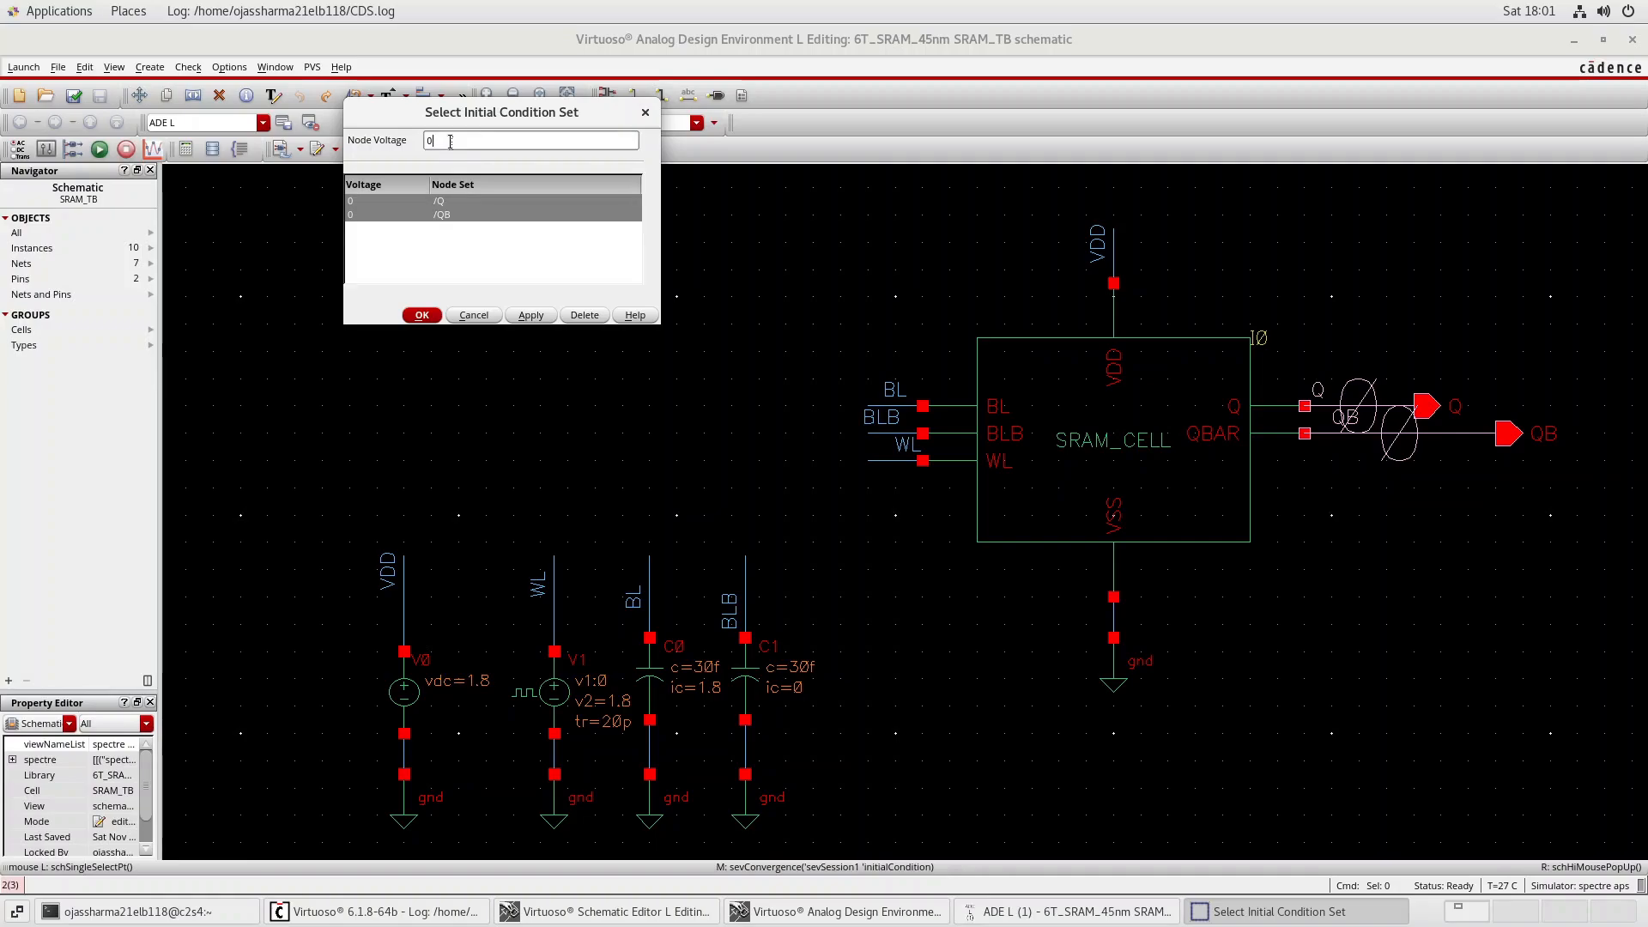
pyautogui.click(449, 218)
pyautogui.click(448, 219)
pyautogui.click(449, 219)
pyautogui.click(449, 219)
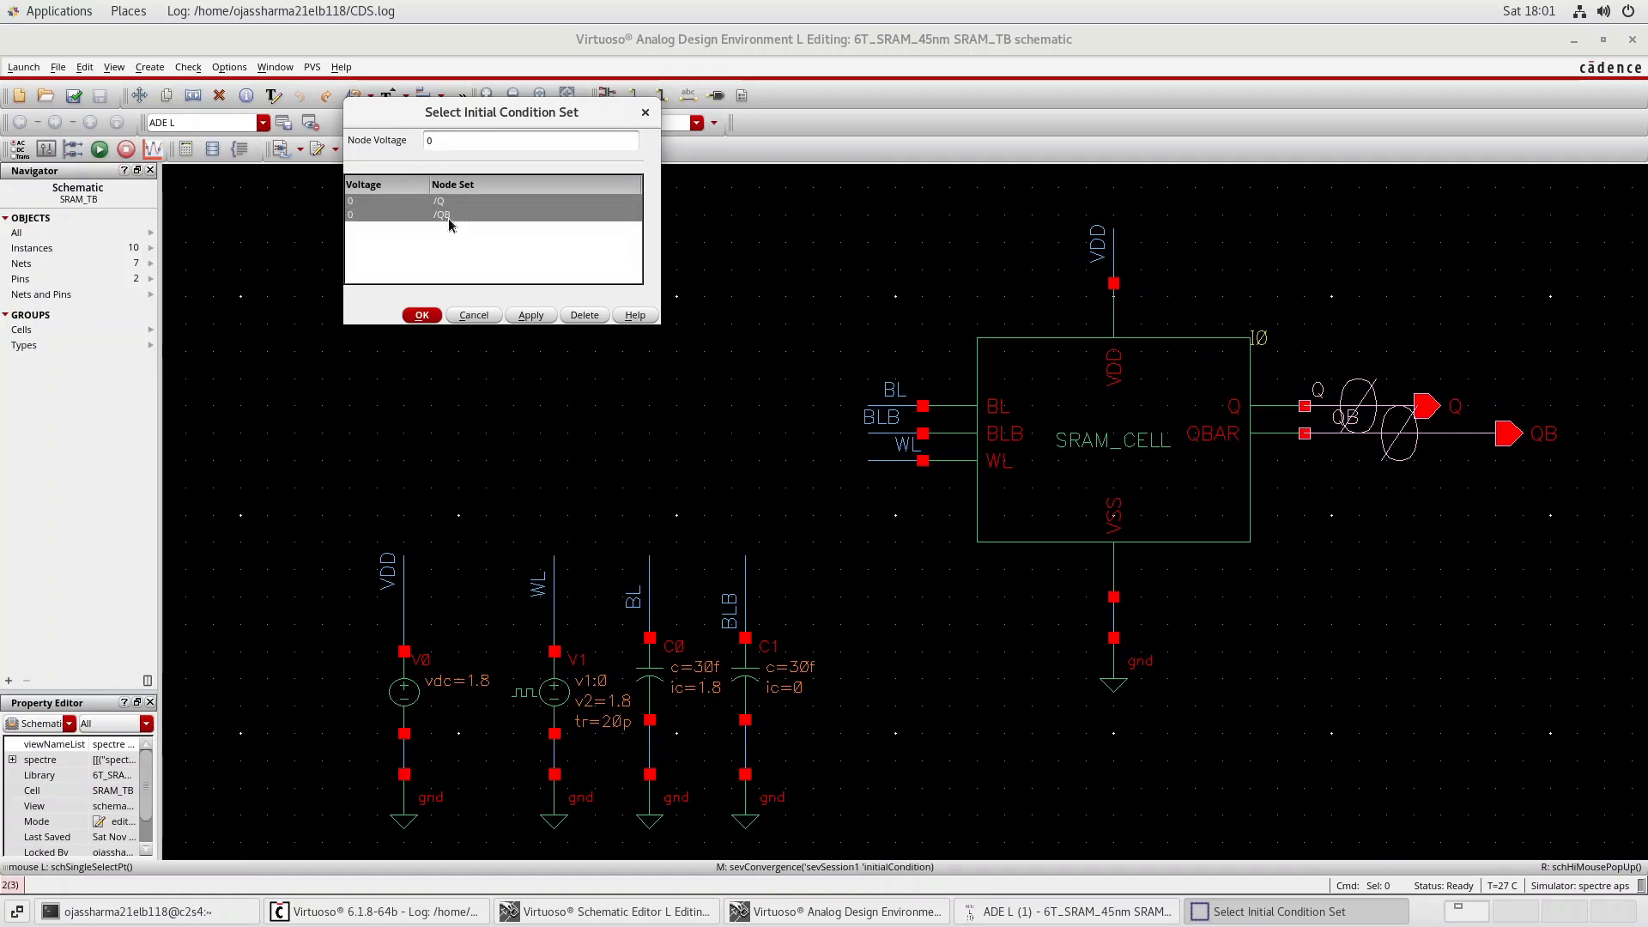
pyautogui.click(449, 220)
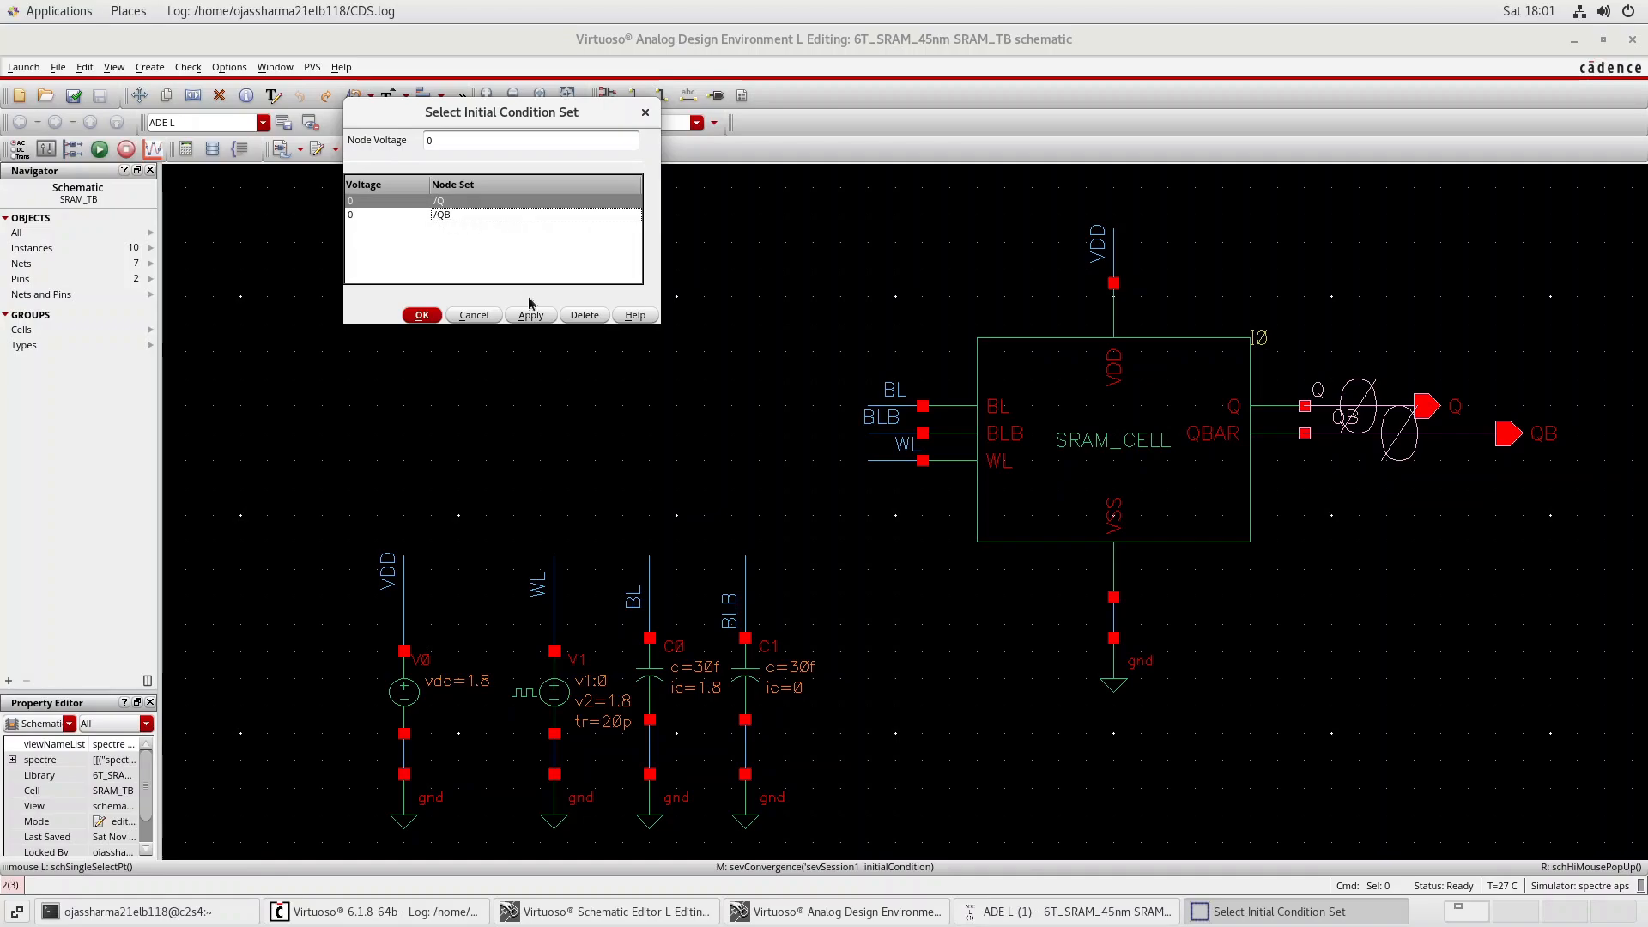
pyautogui.click(439, 218)
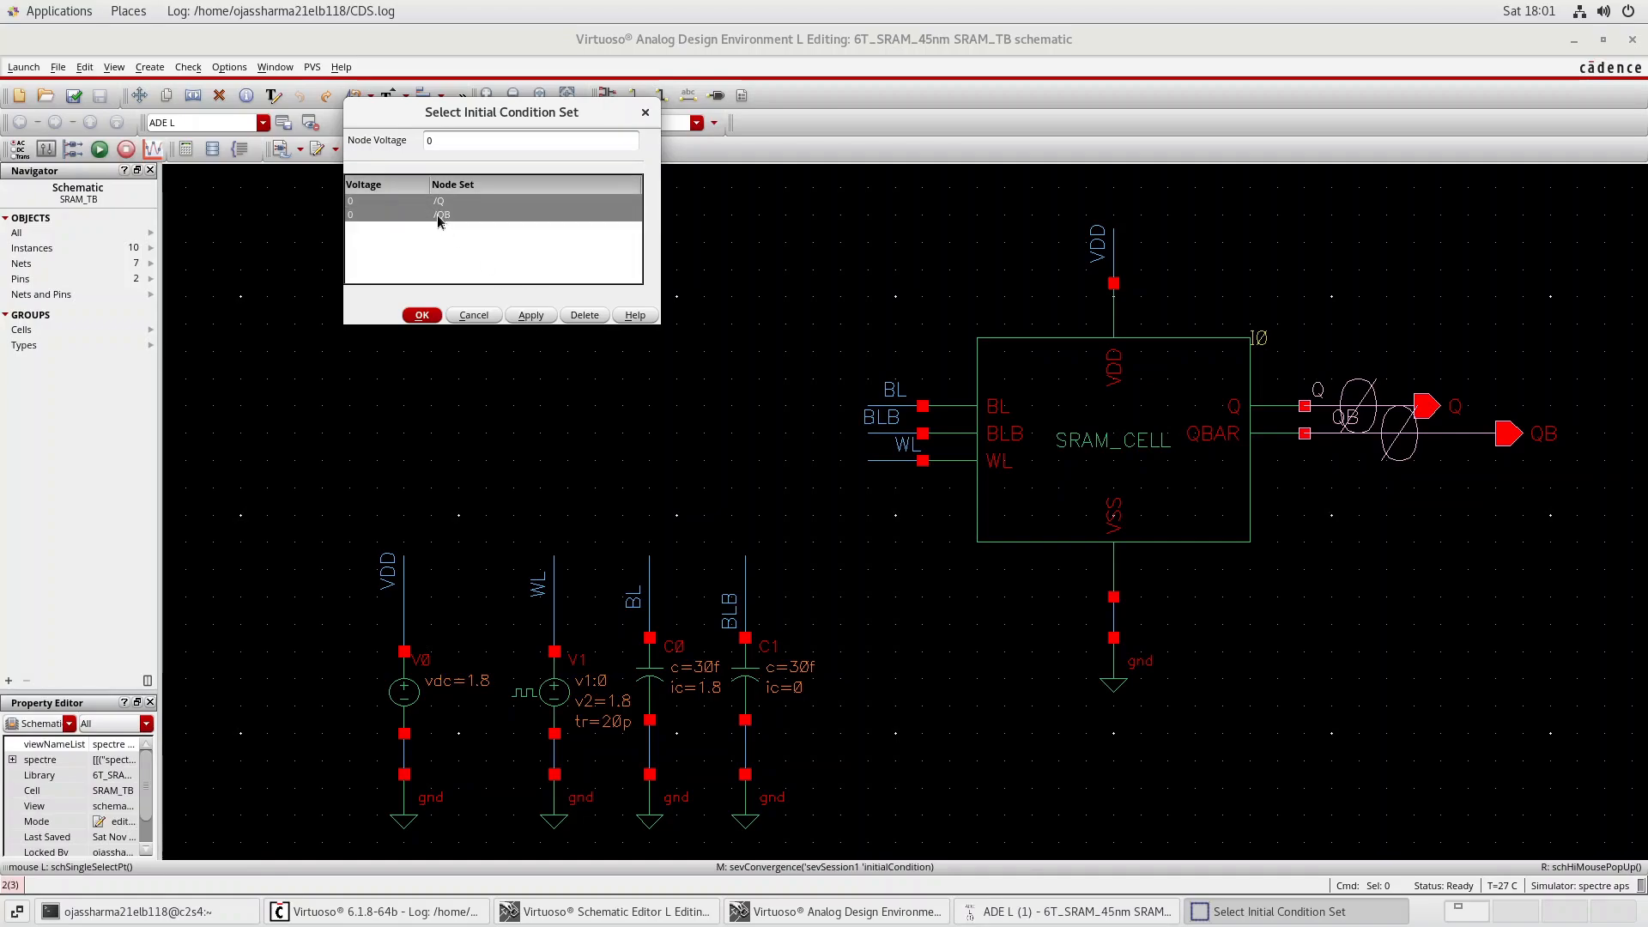
pyautogui.click(441, 144)
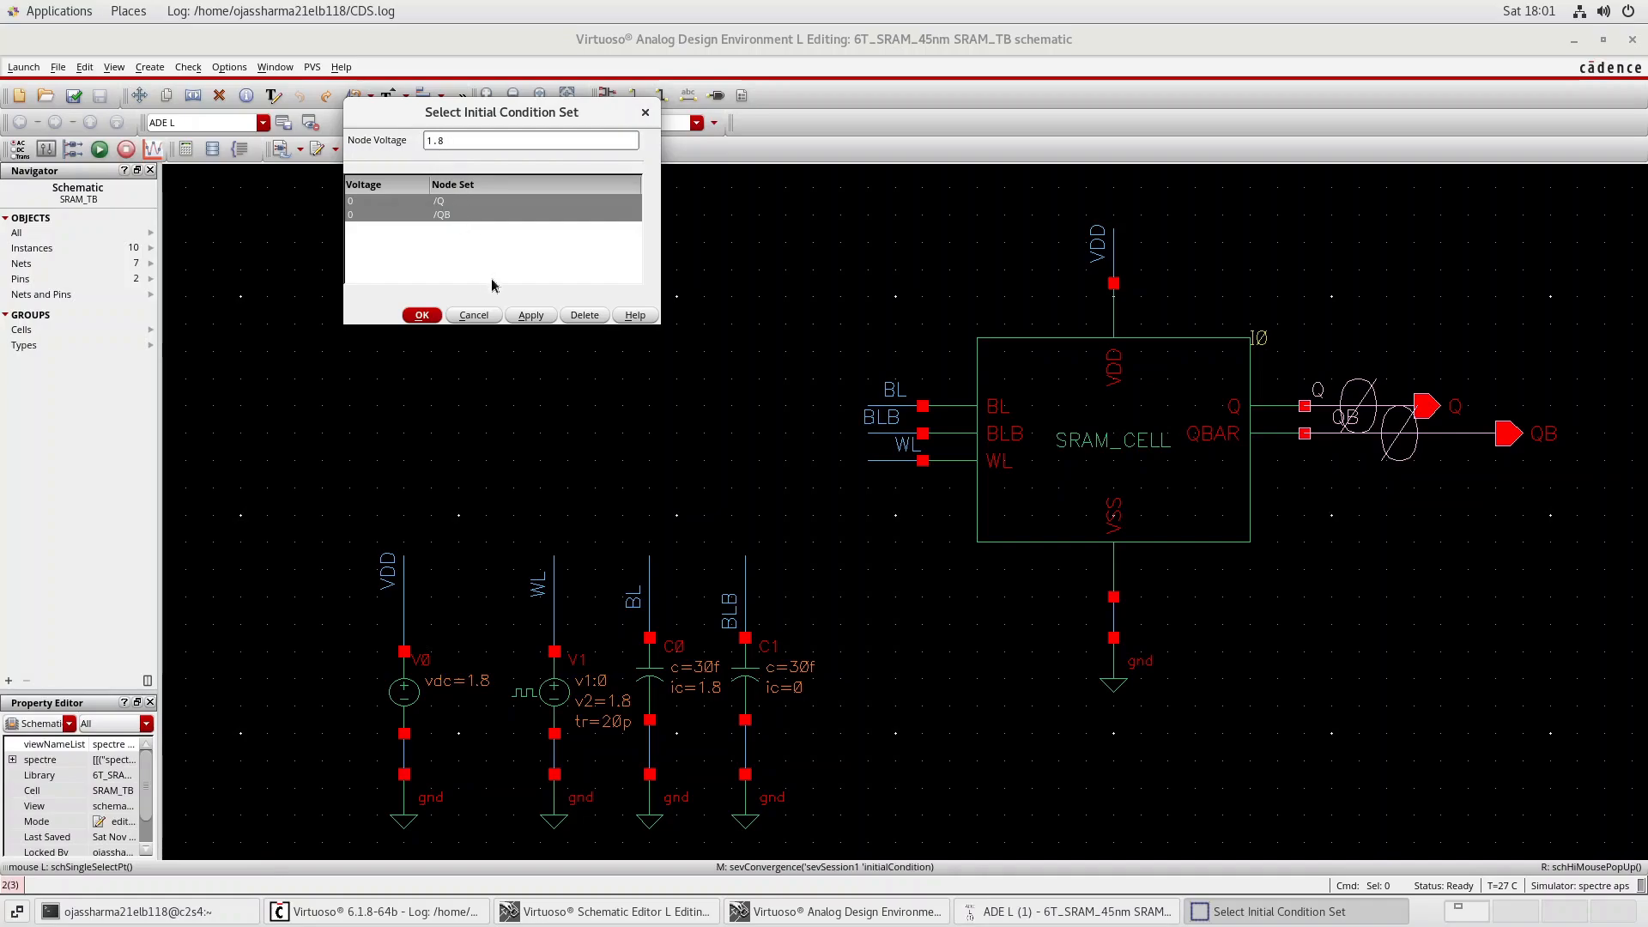
# Set only the Q entry's initial node voltage to 0 and accept the initial condition set.
pyautogui.click(441, 204)
pyautogui.click(459, 137)
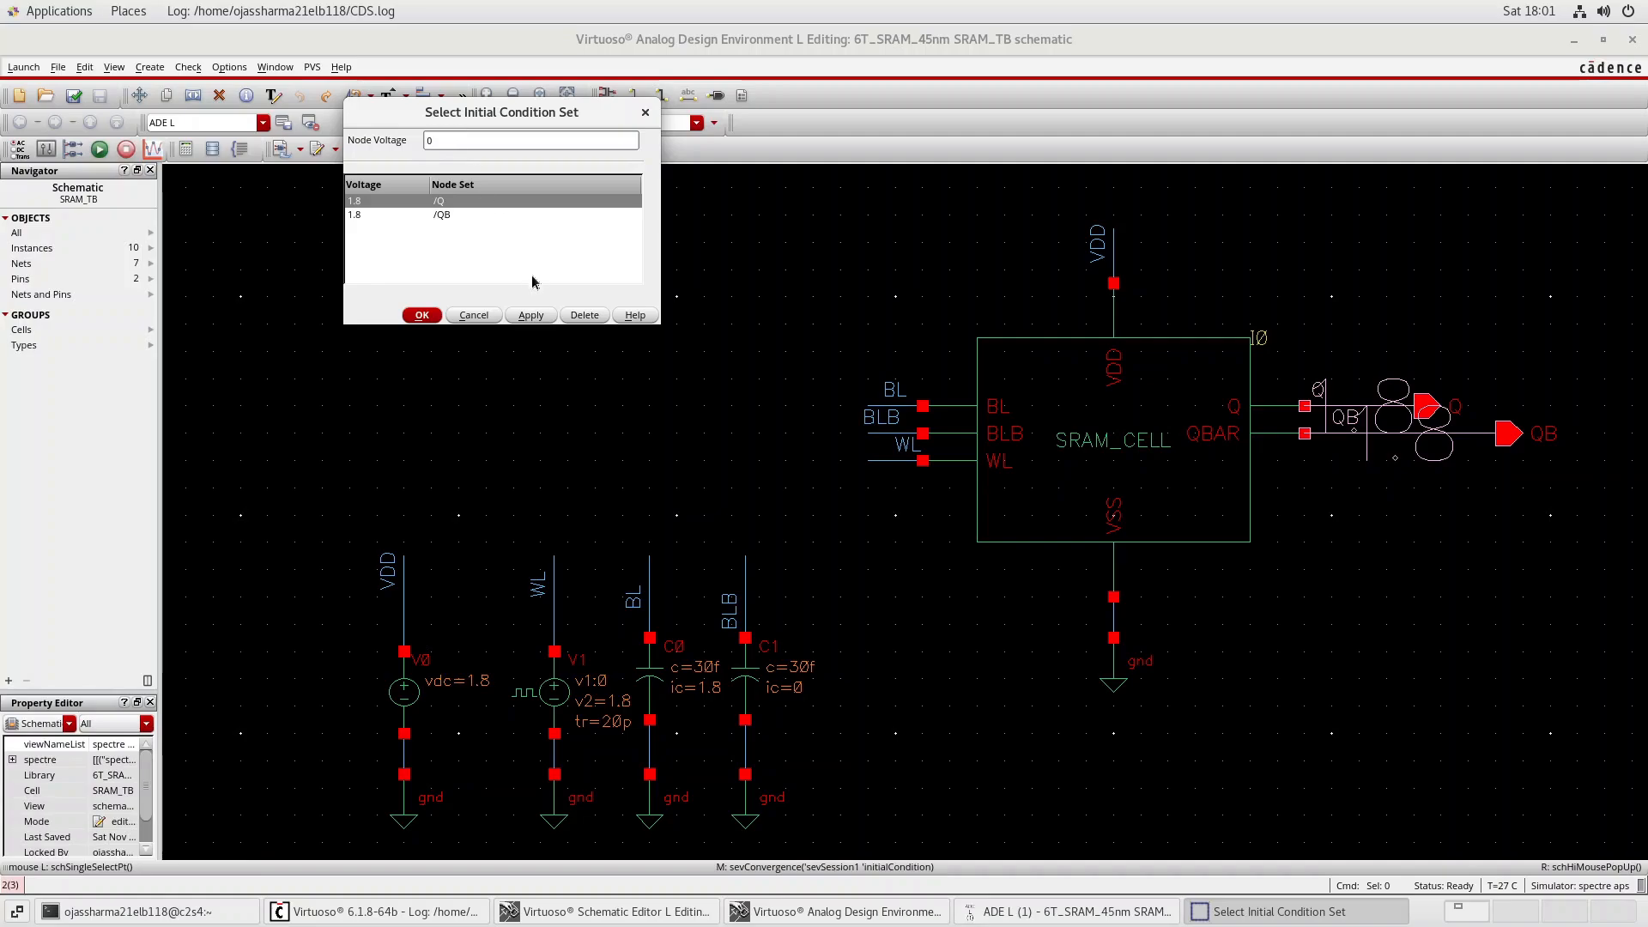
pyautogui.click(531, 316)
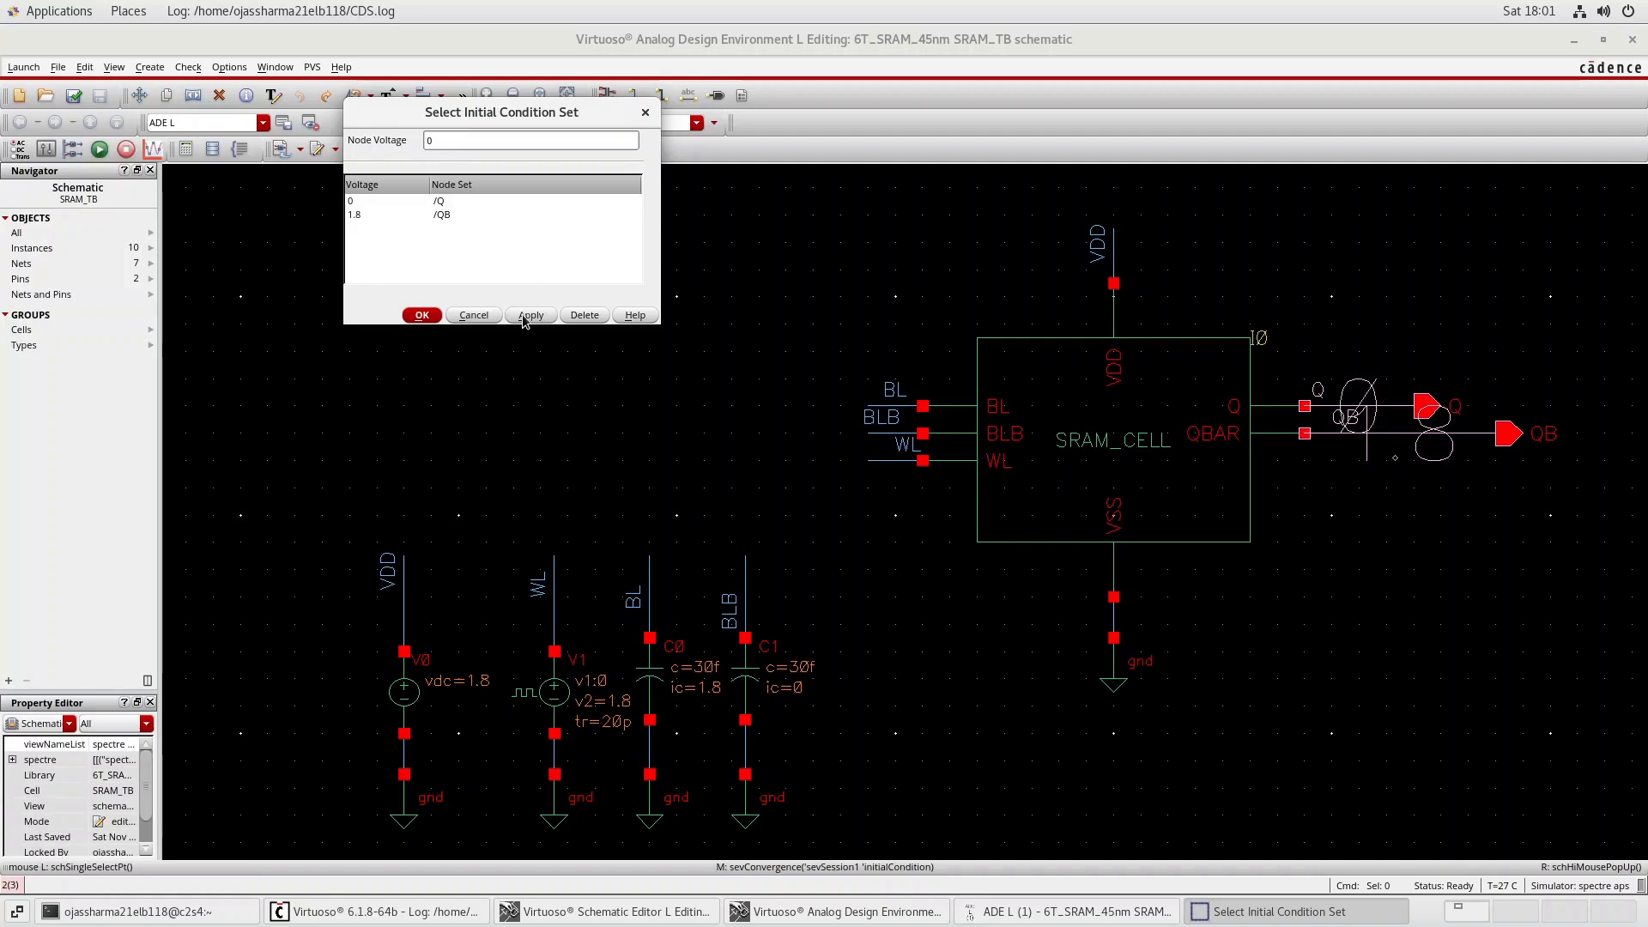
pyautogui.click(421, 316)
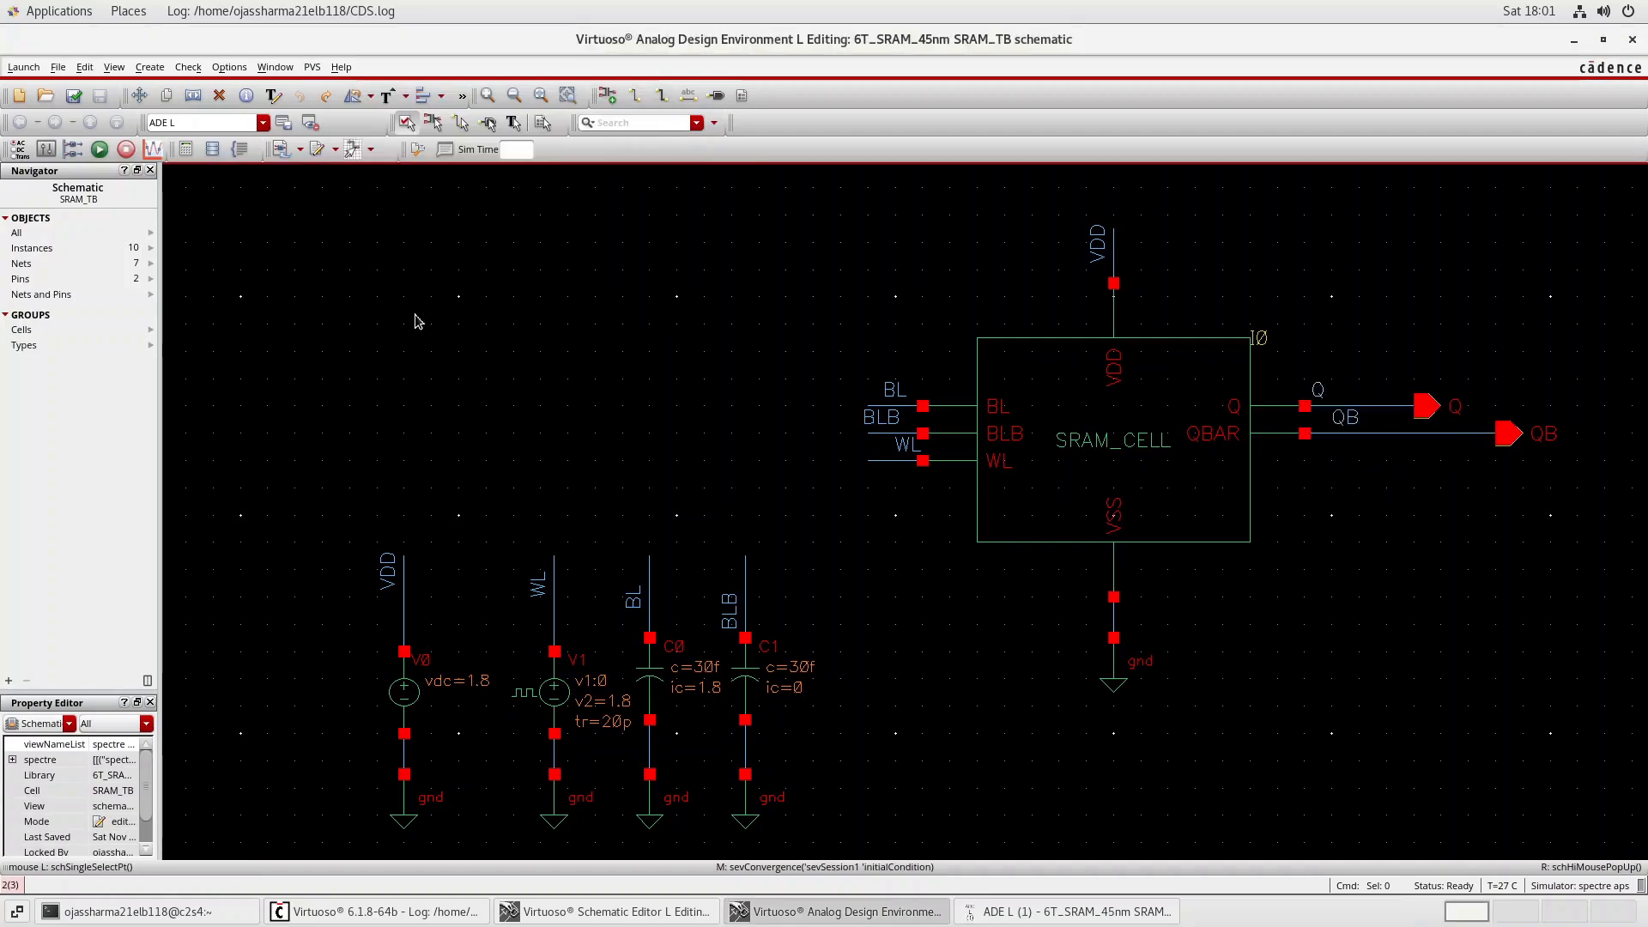
# Netlist and run the transient simulation from ADE L, then read the model file messages in the output log and close it.
pyautogui.click(1003, 910)
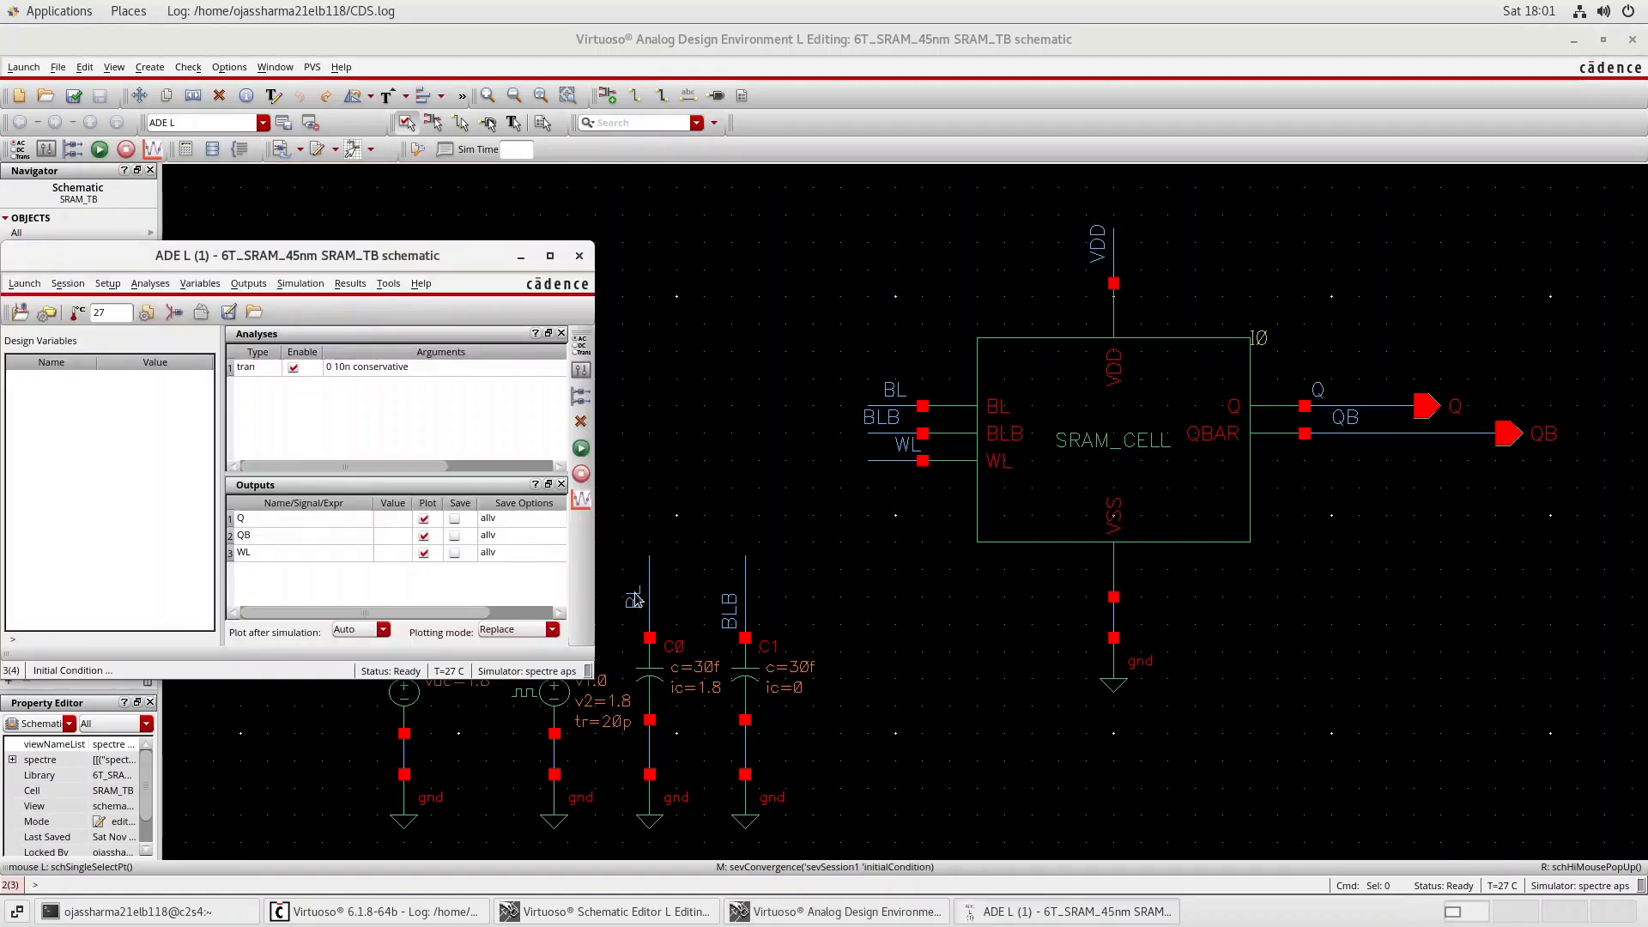
pyautogui.click(580, 449)
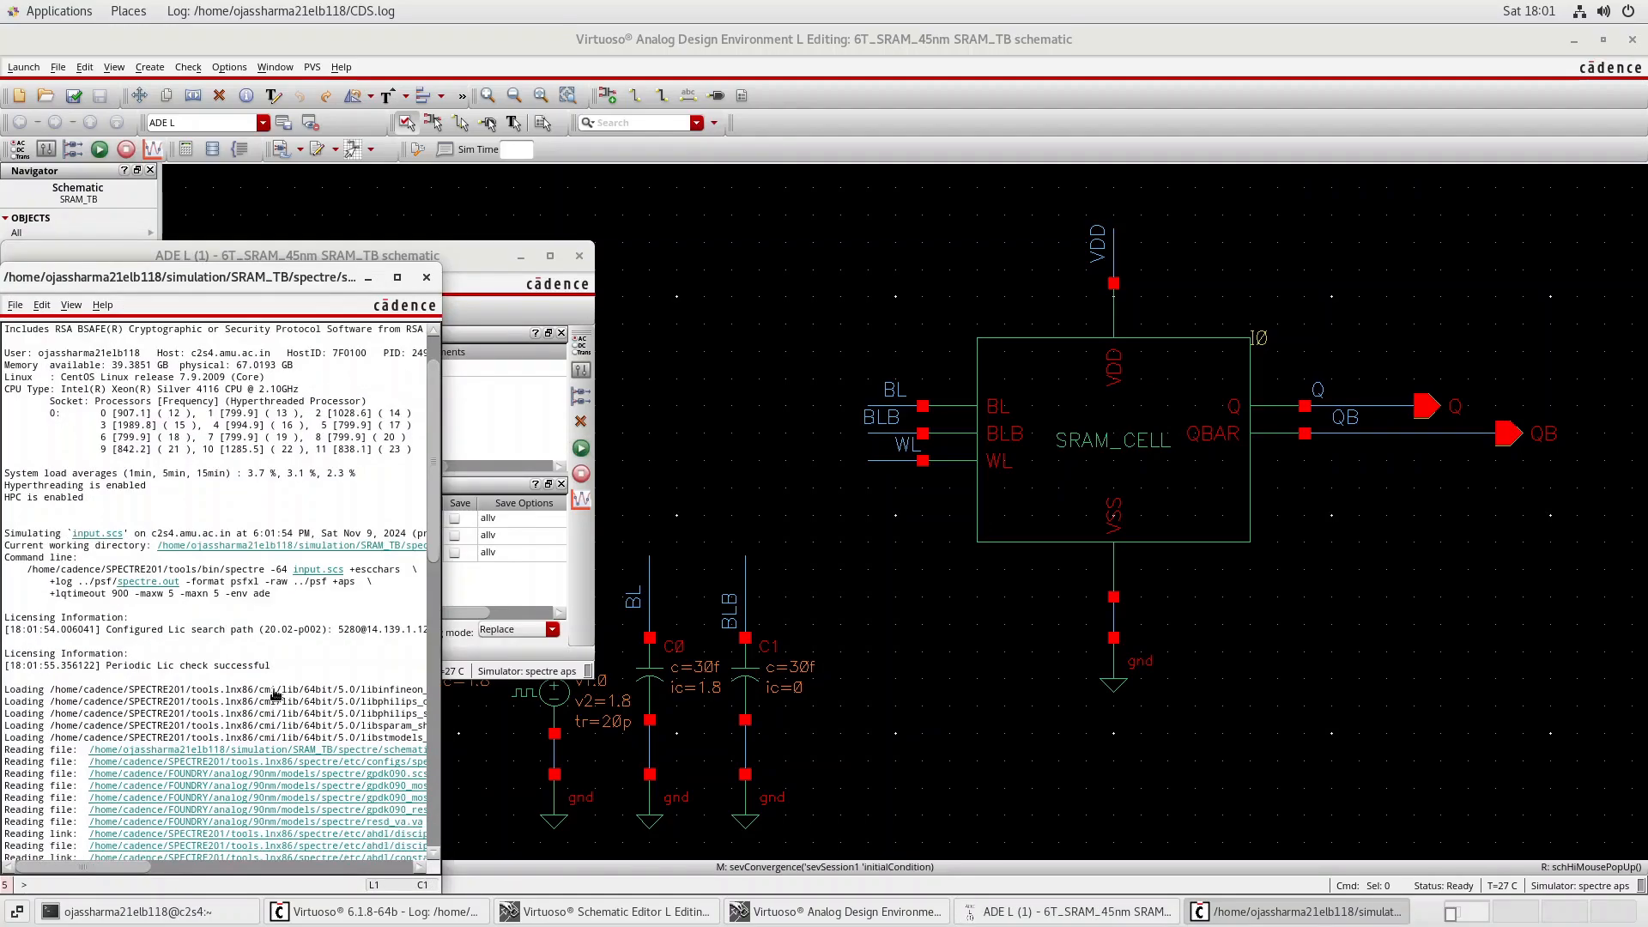
pyautogui.hscroll(5, 273, 689)
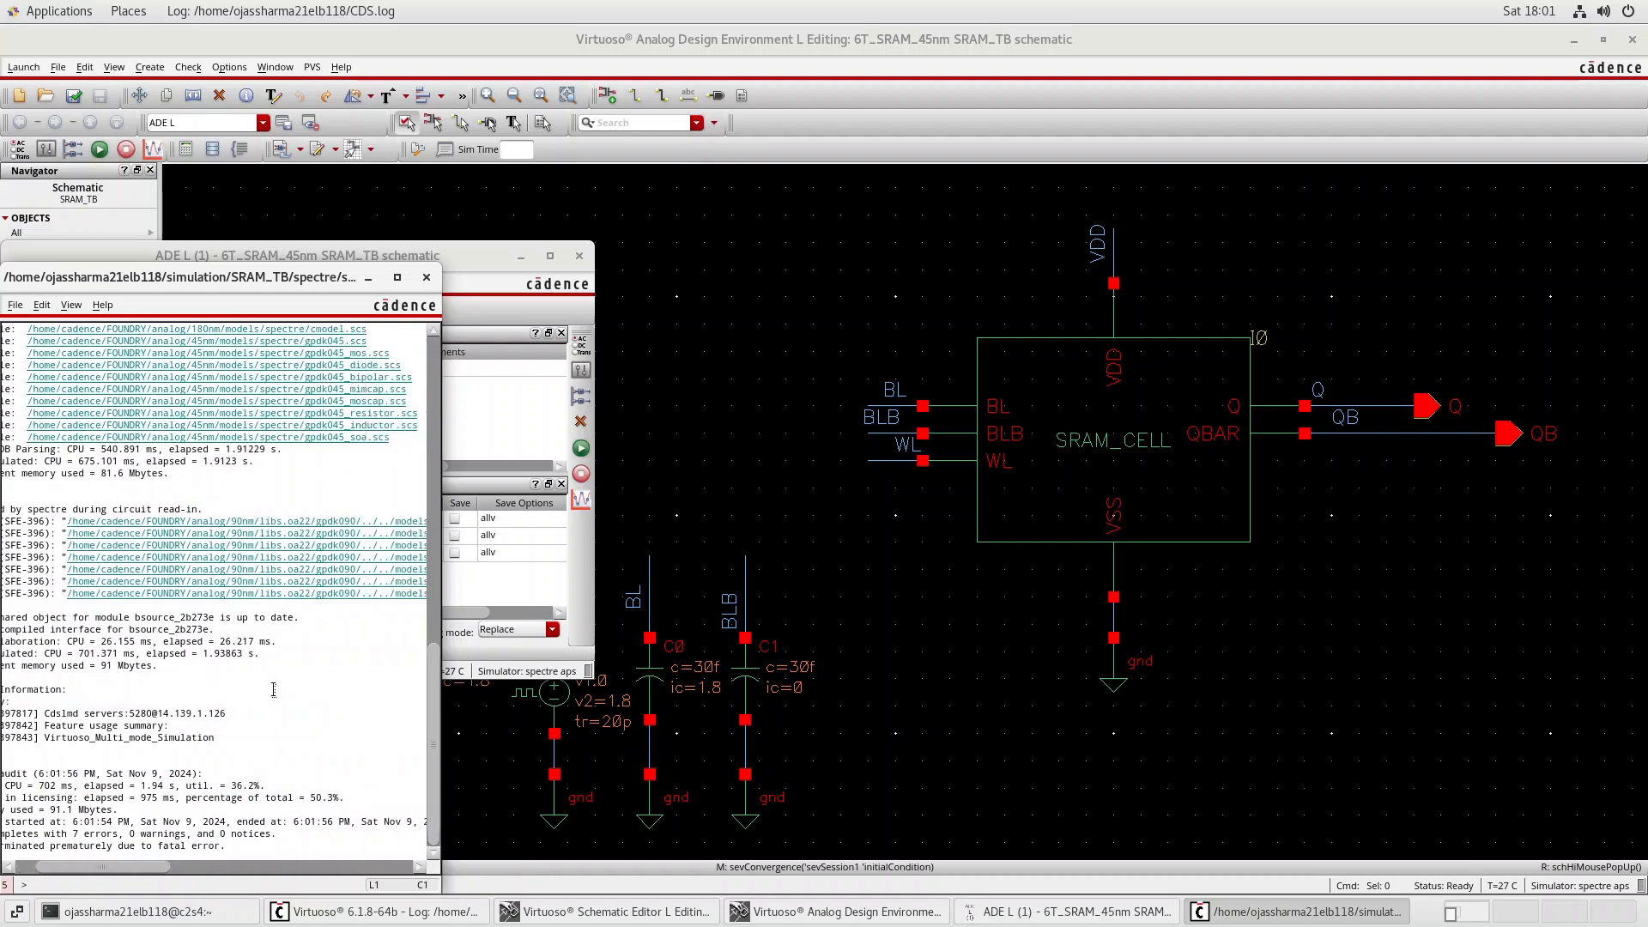
pyautogui.hscroll(4, 274, 689)
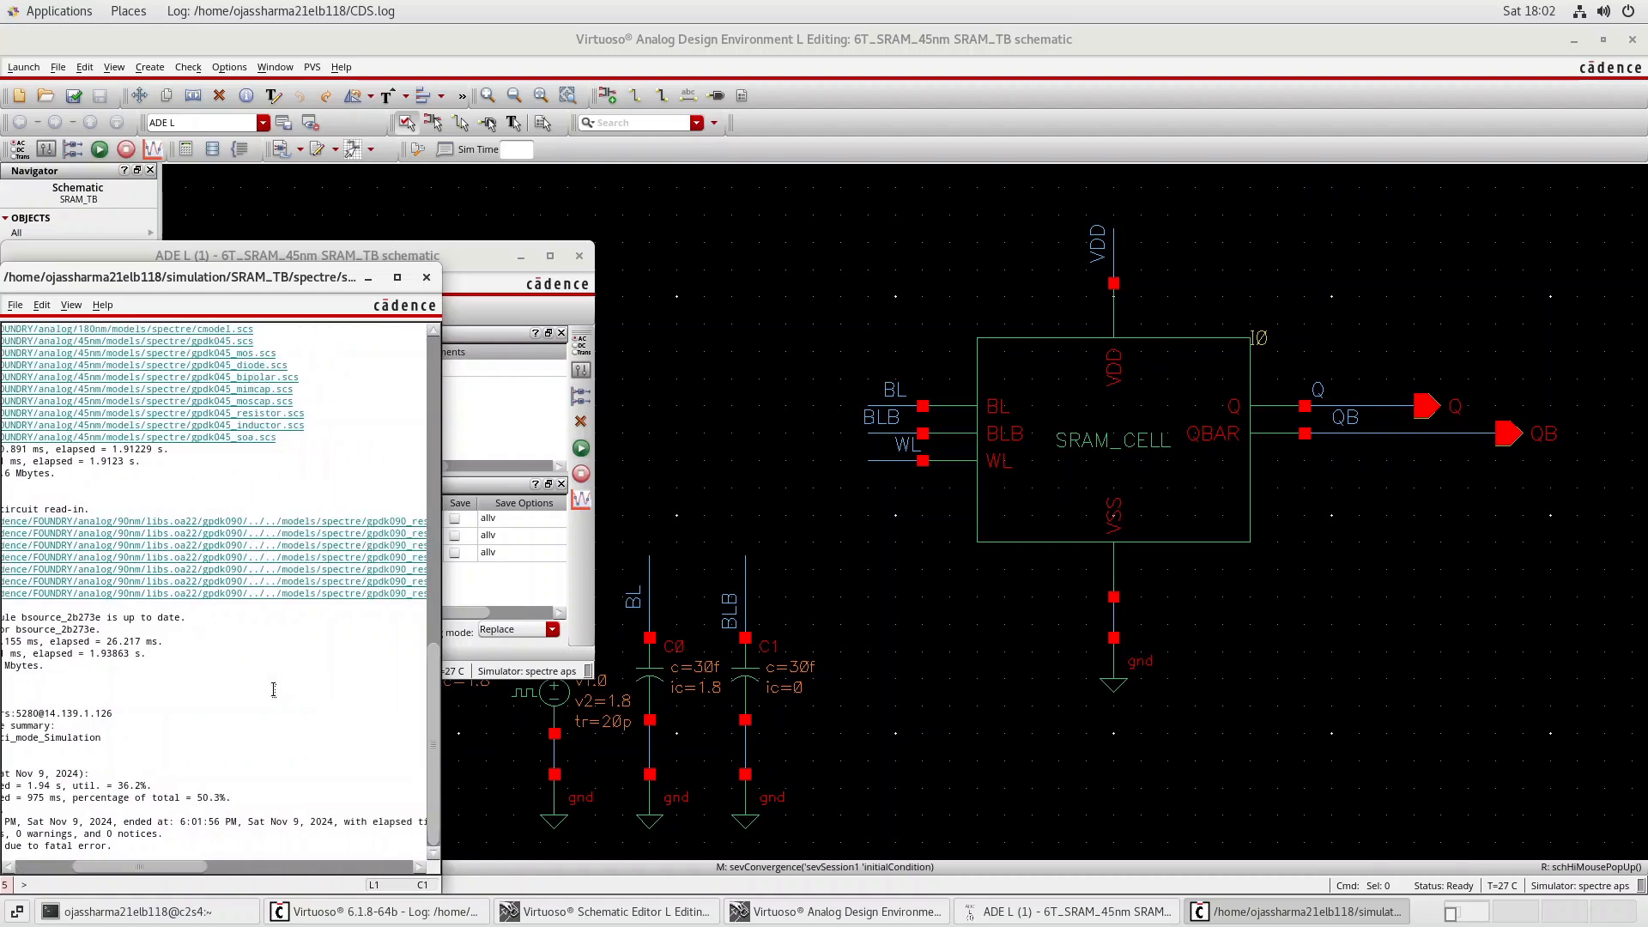
pyautogui.hscroll(1, 273, 689)
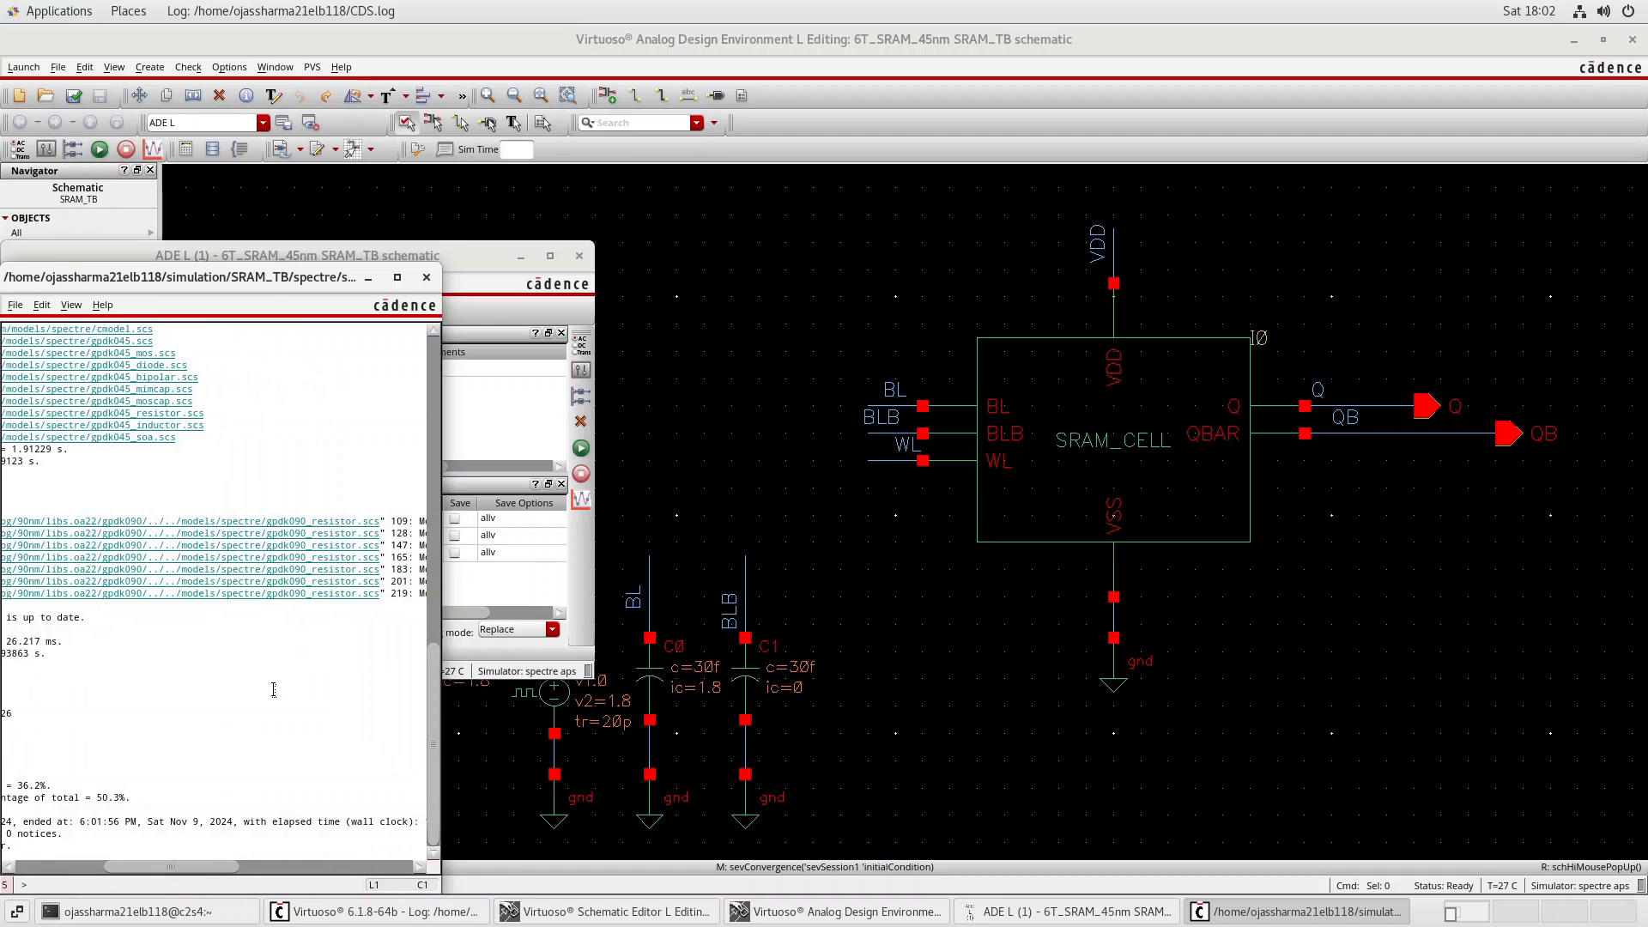
pyautogui.click(427, 277)
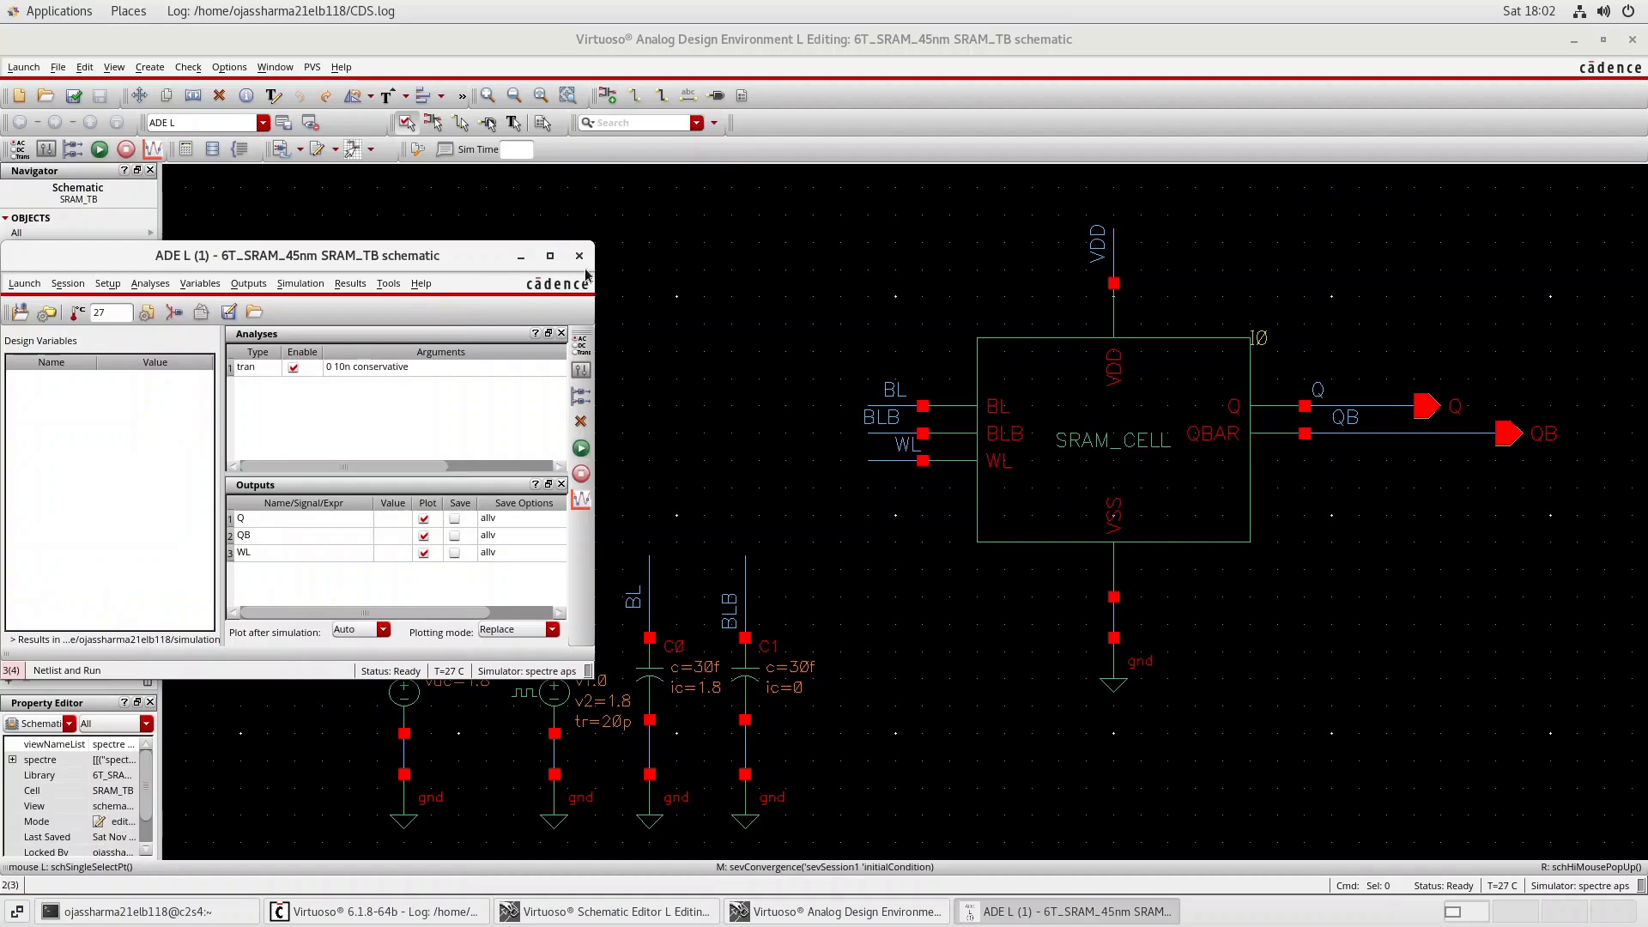
# Descend into the SRAM cell's schematic view for editing in a new tab, inspect its transistors, and return to the SRAM_TB testbench.
pyautogui.click(1114, 442)
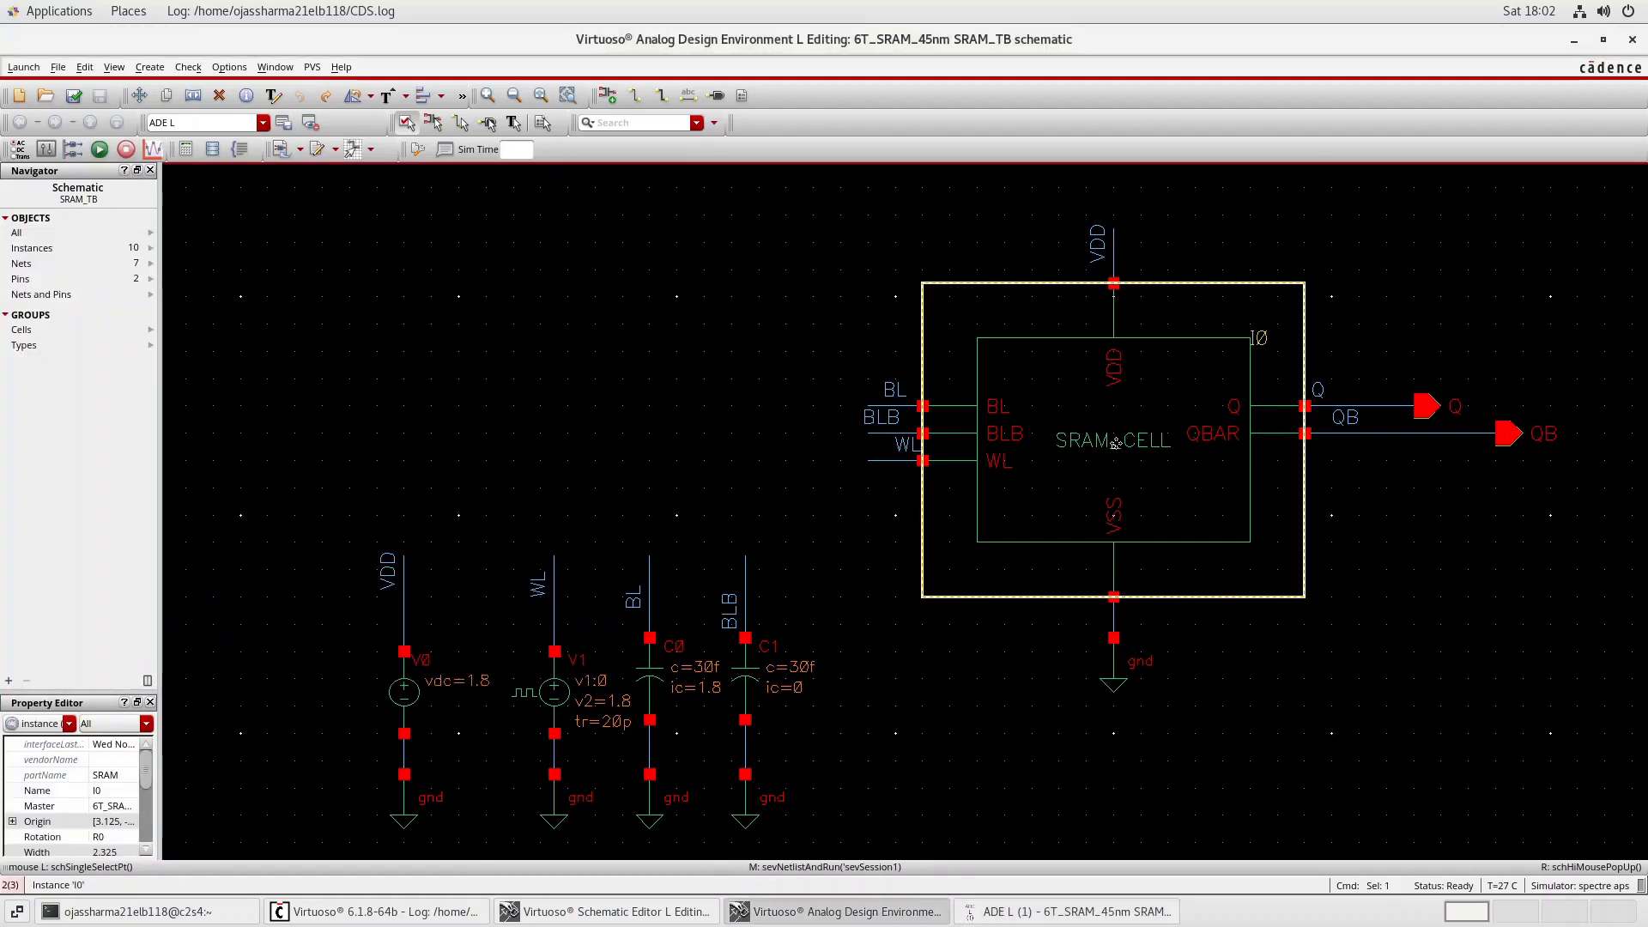
pyautogui.press('e')
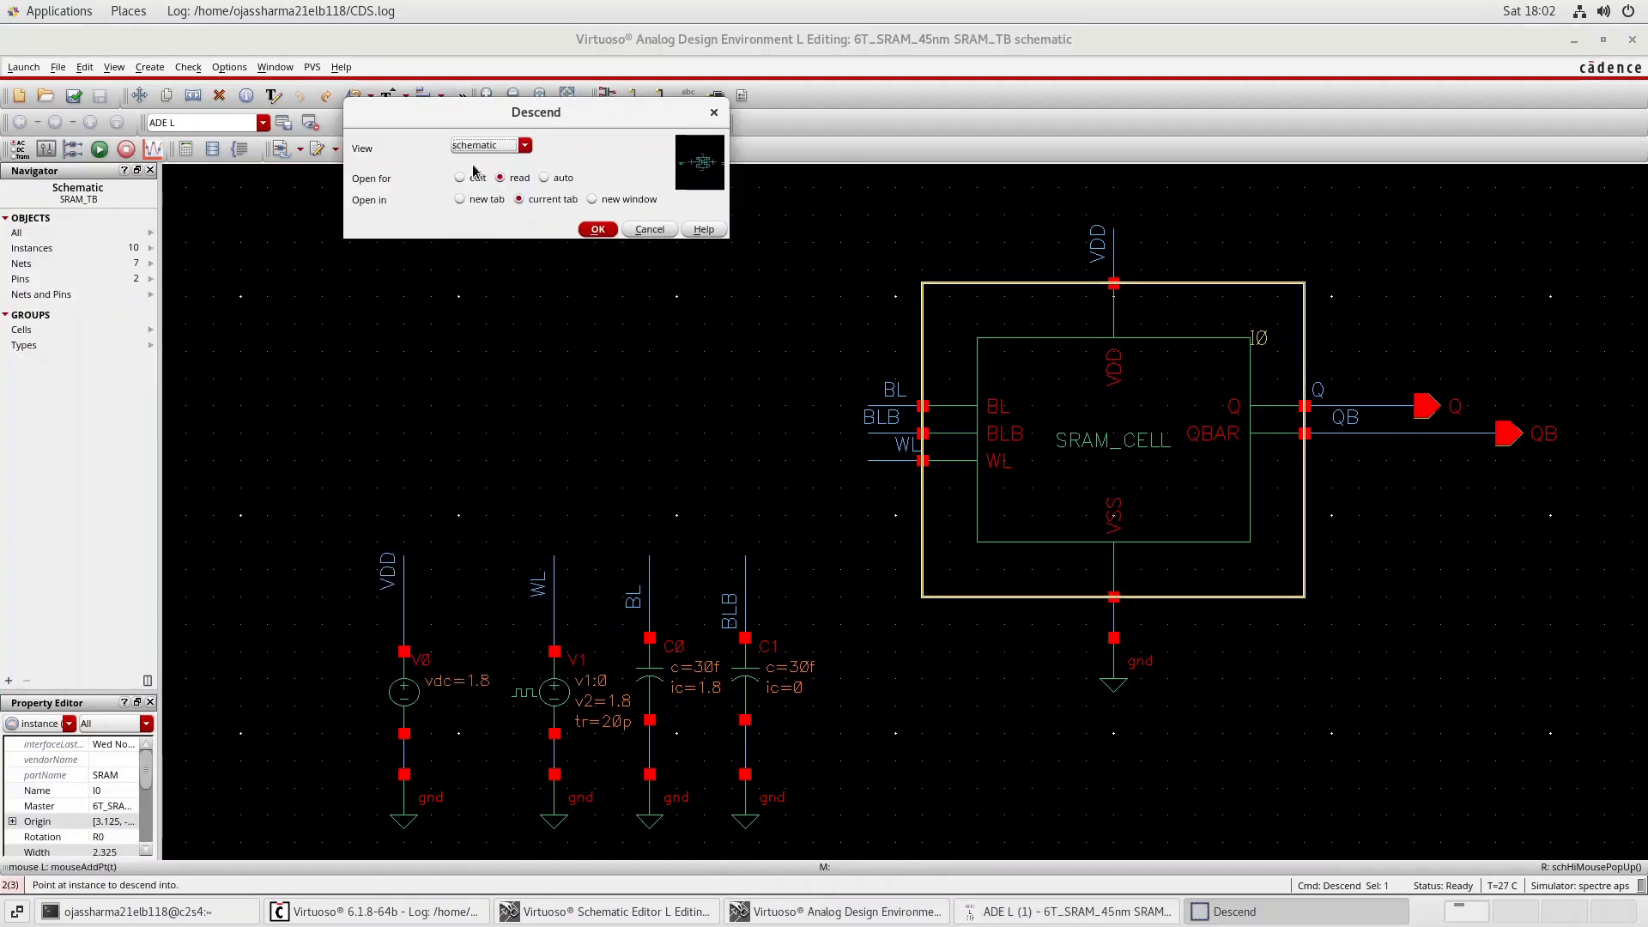
pyautogui.click(461, 200)
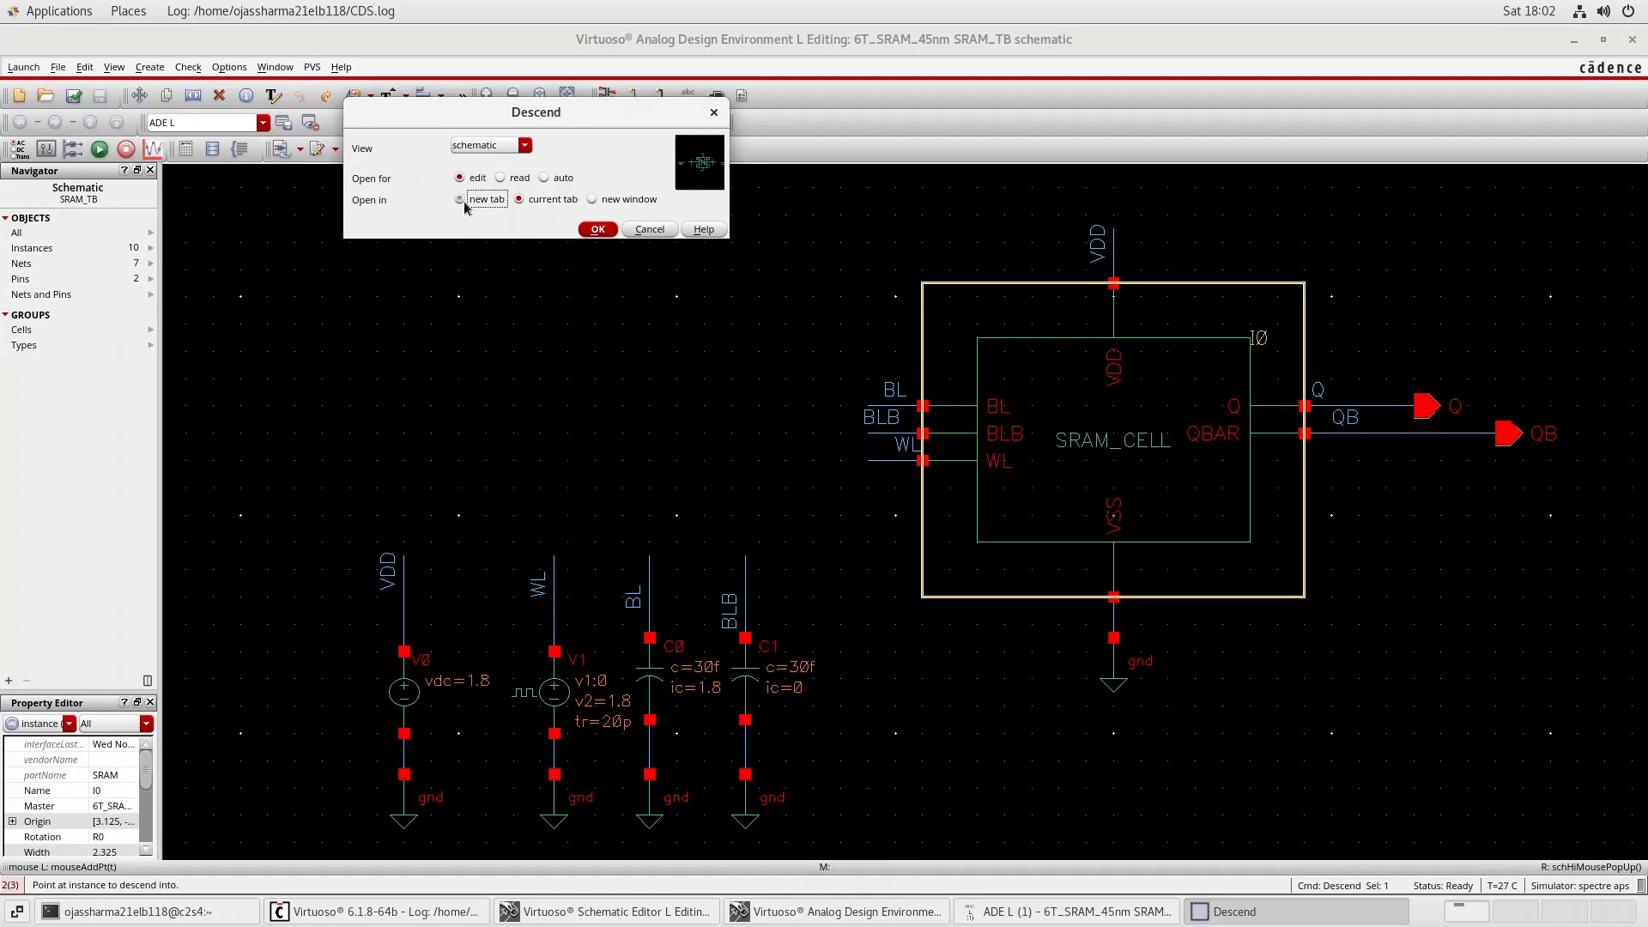
pyautogui.click(598, 230)
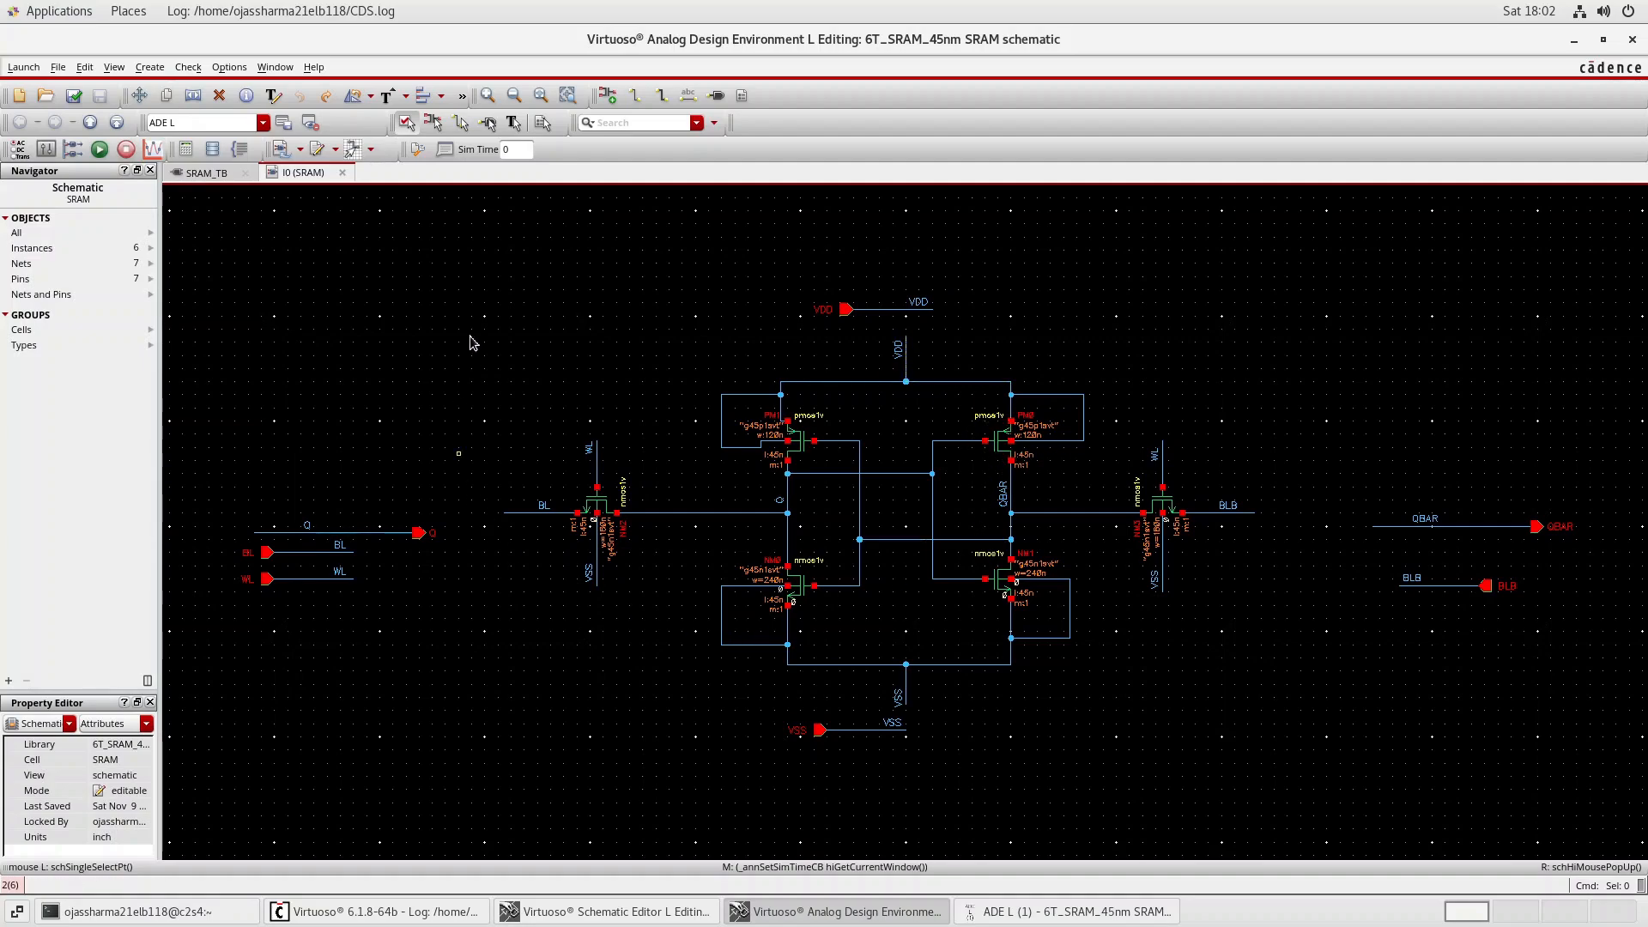
pyautogui.click(222, 181)
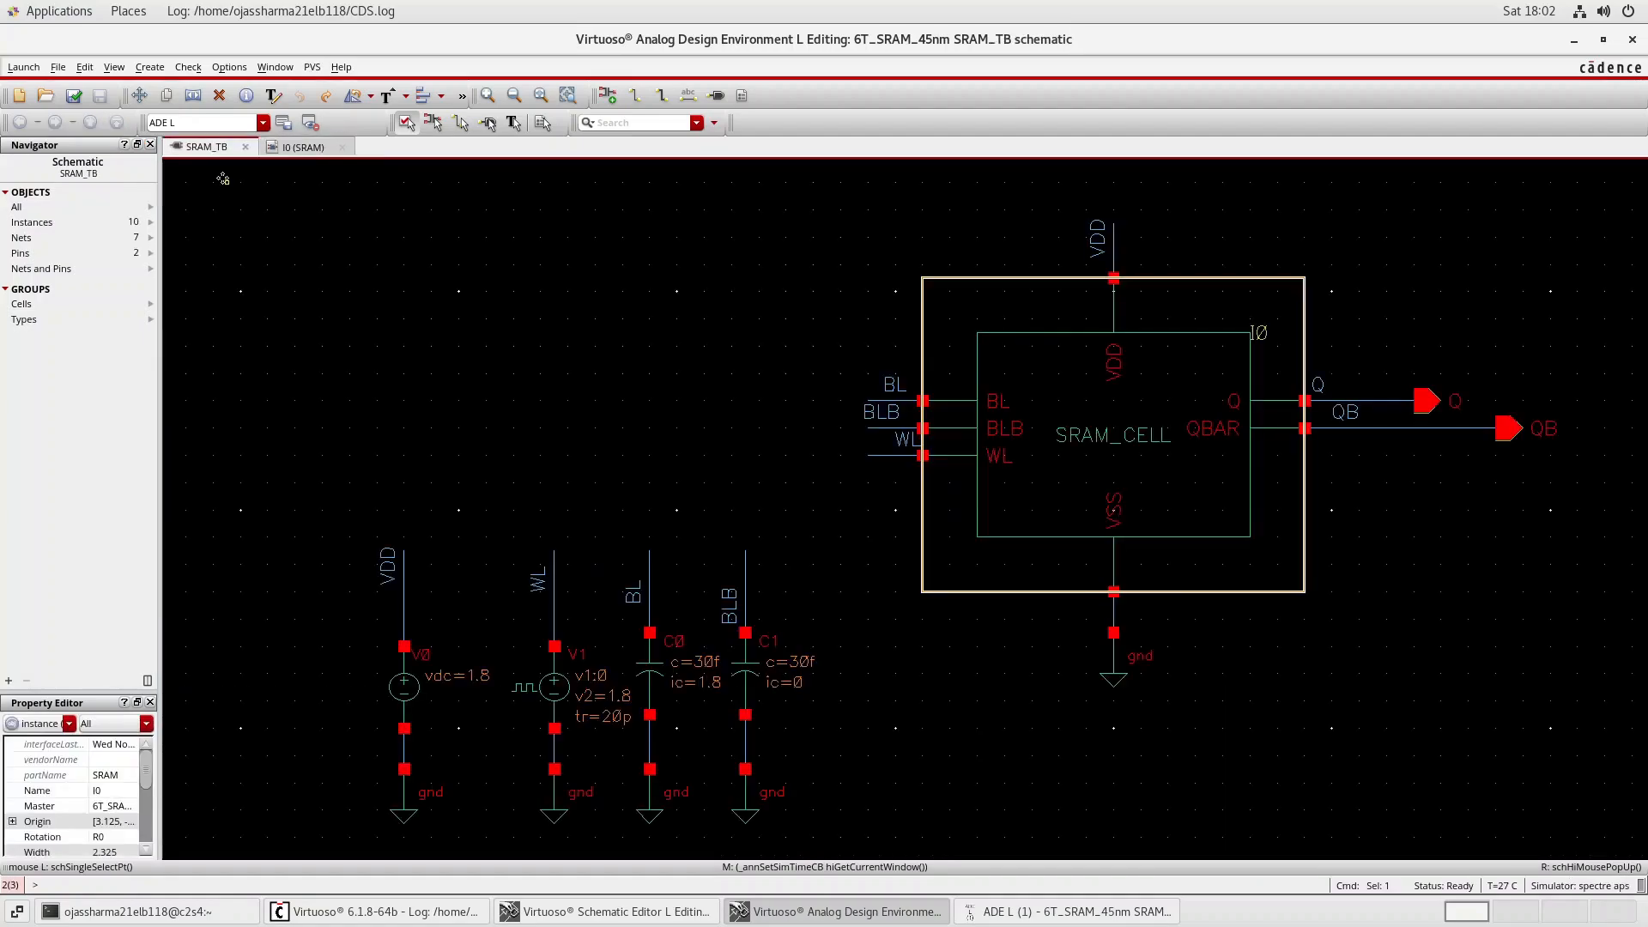
pyautogui.click(685, 374)
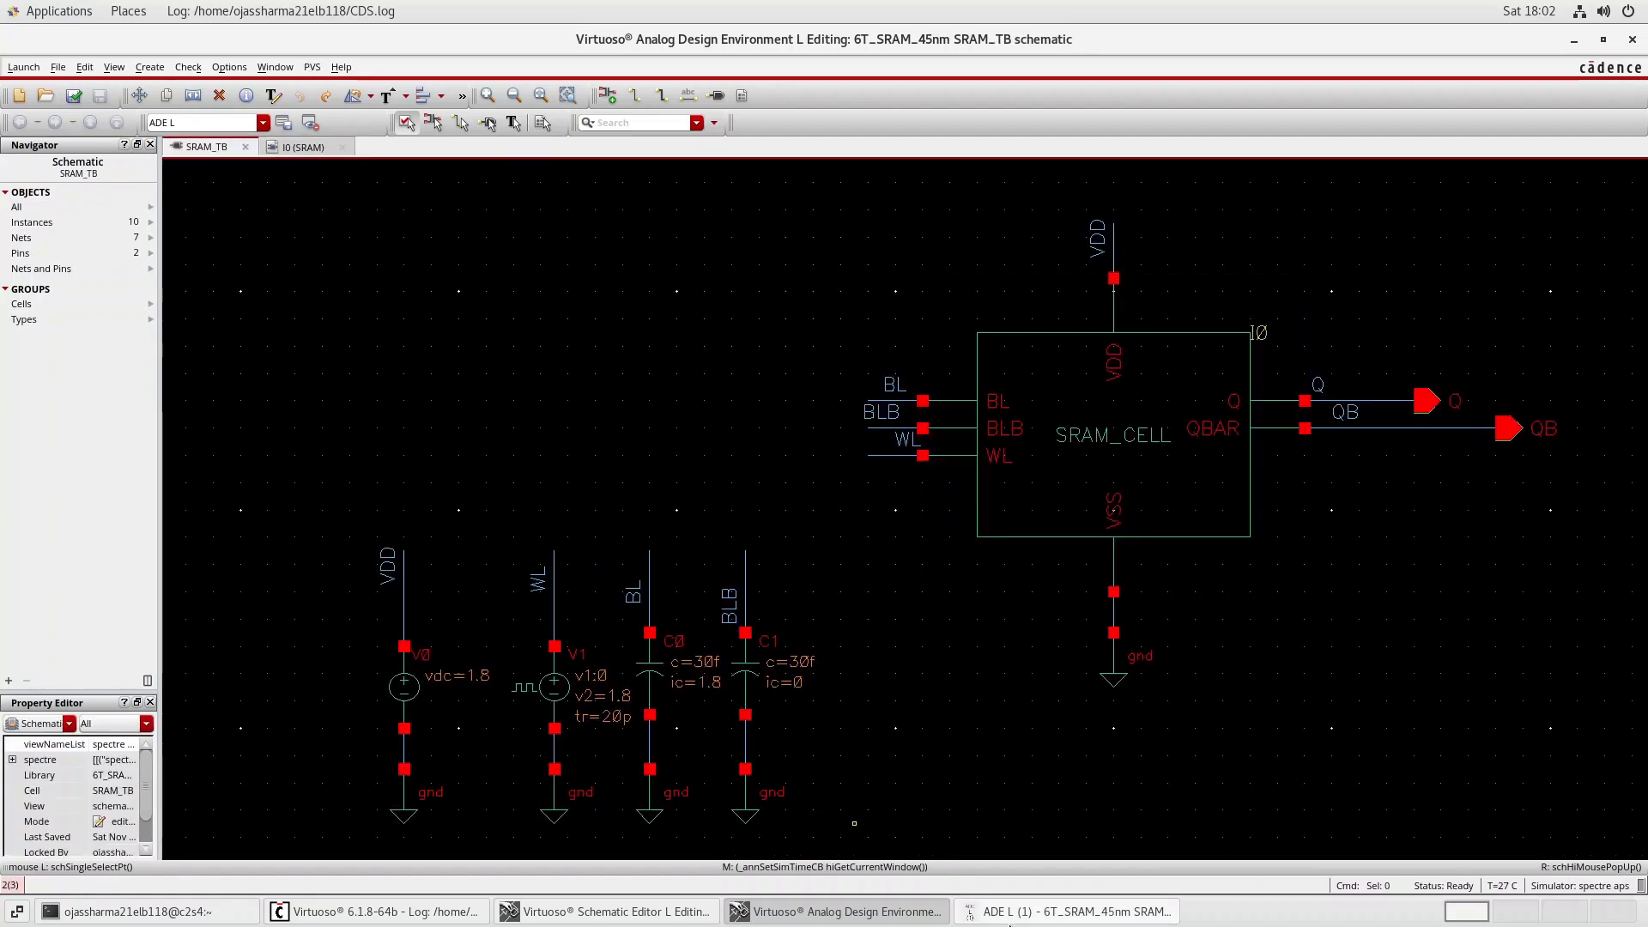
# Rerun the netlist and transient simulation of SRAM_TB, check the end of its output log, and close the log.
pyautogui.click(1011, 916)
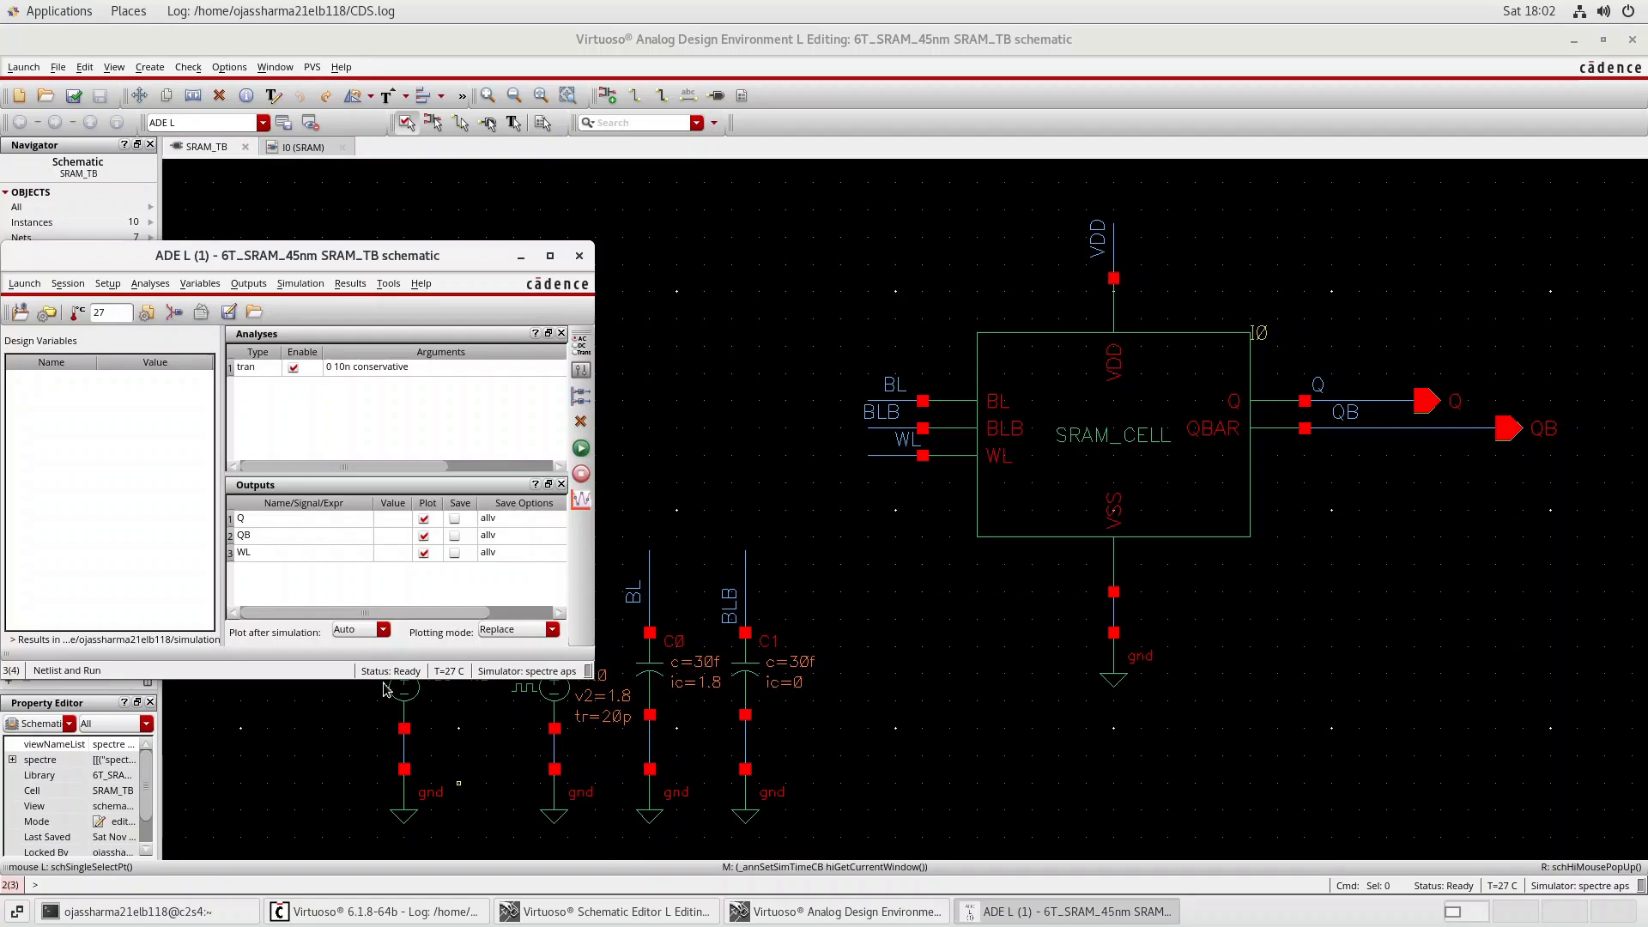
pyautogui.click(581, 448)
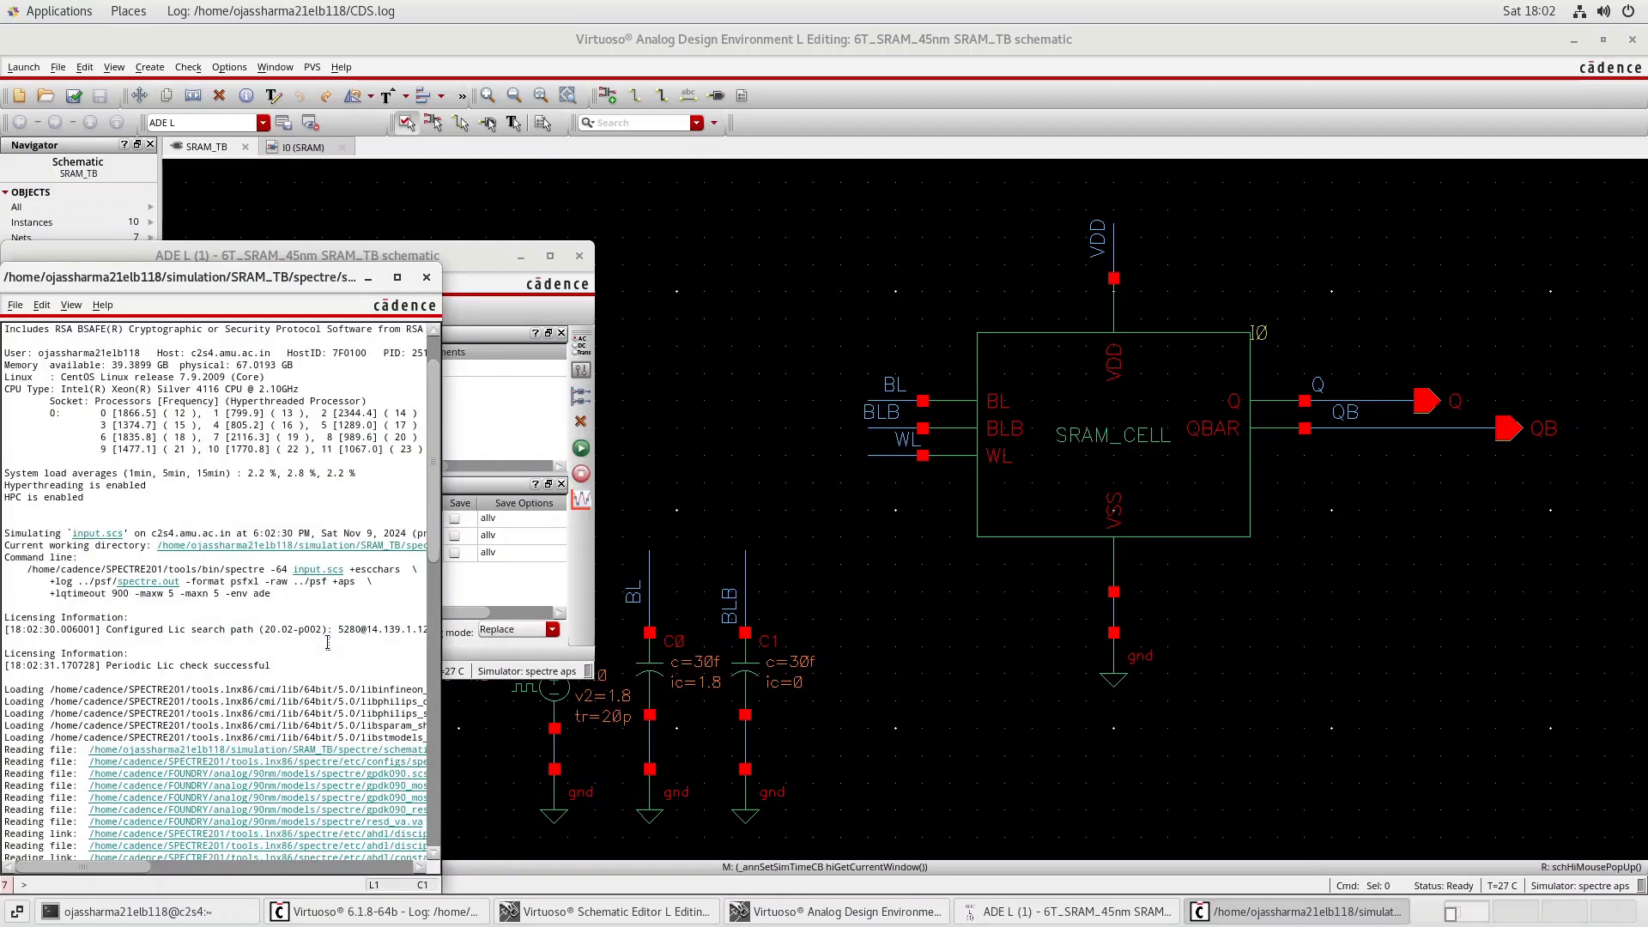
pyautogui.hscroll(5, 328, 642)
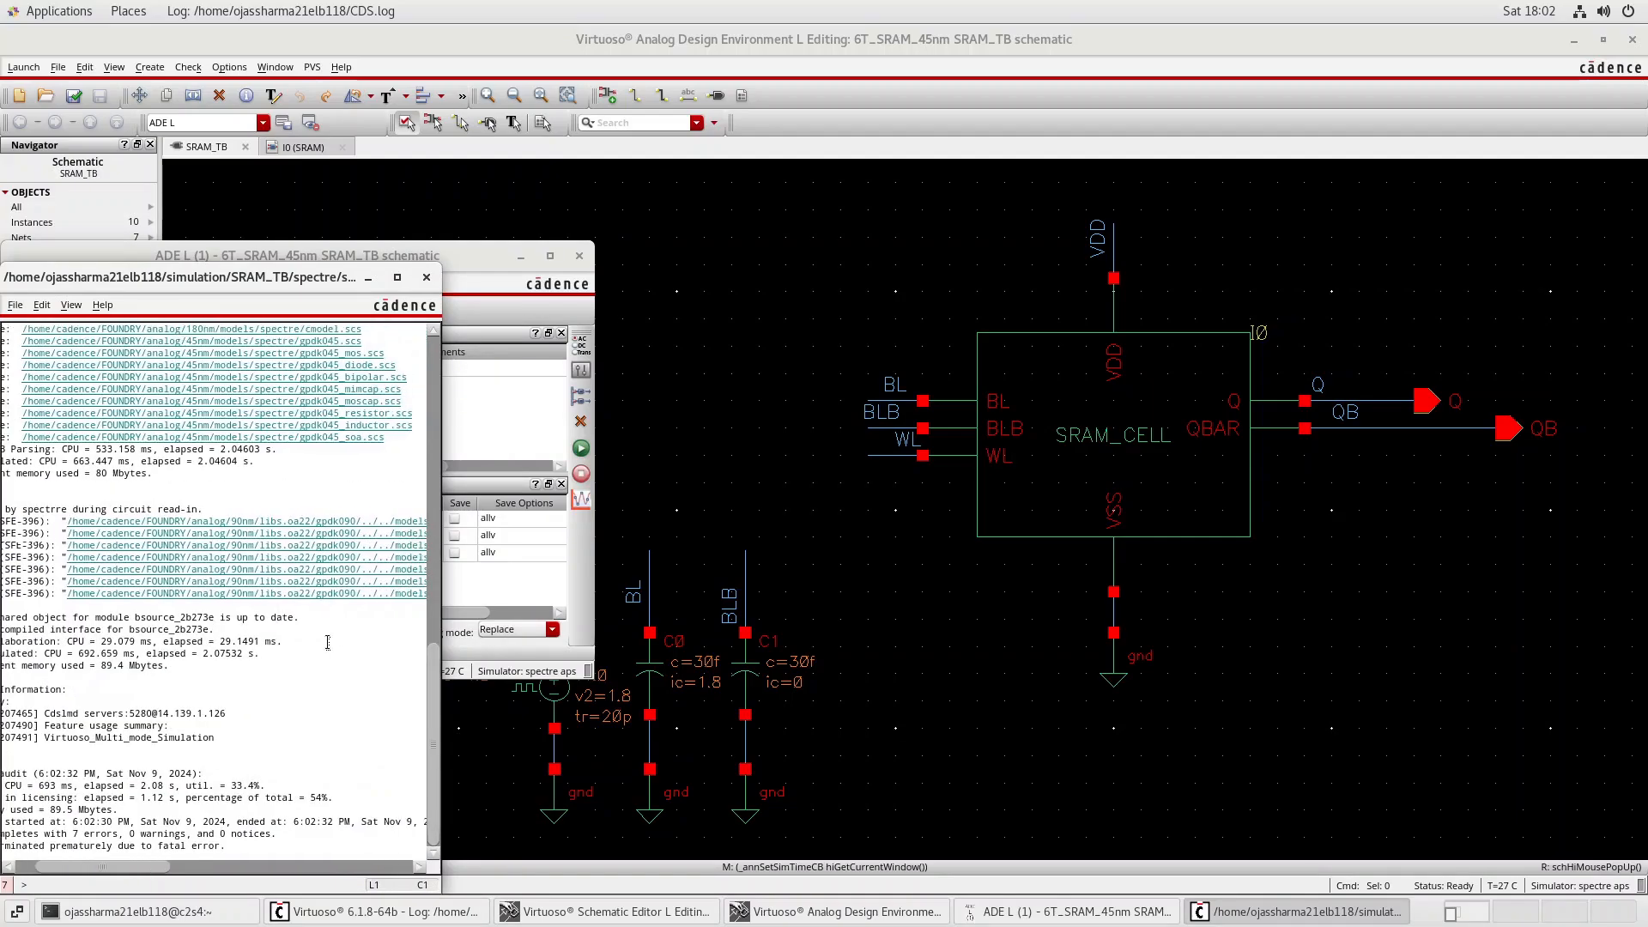
pyautogui.hscroll(2, 328, 641)
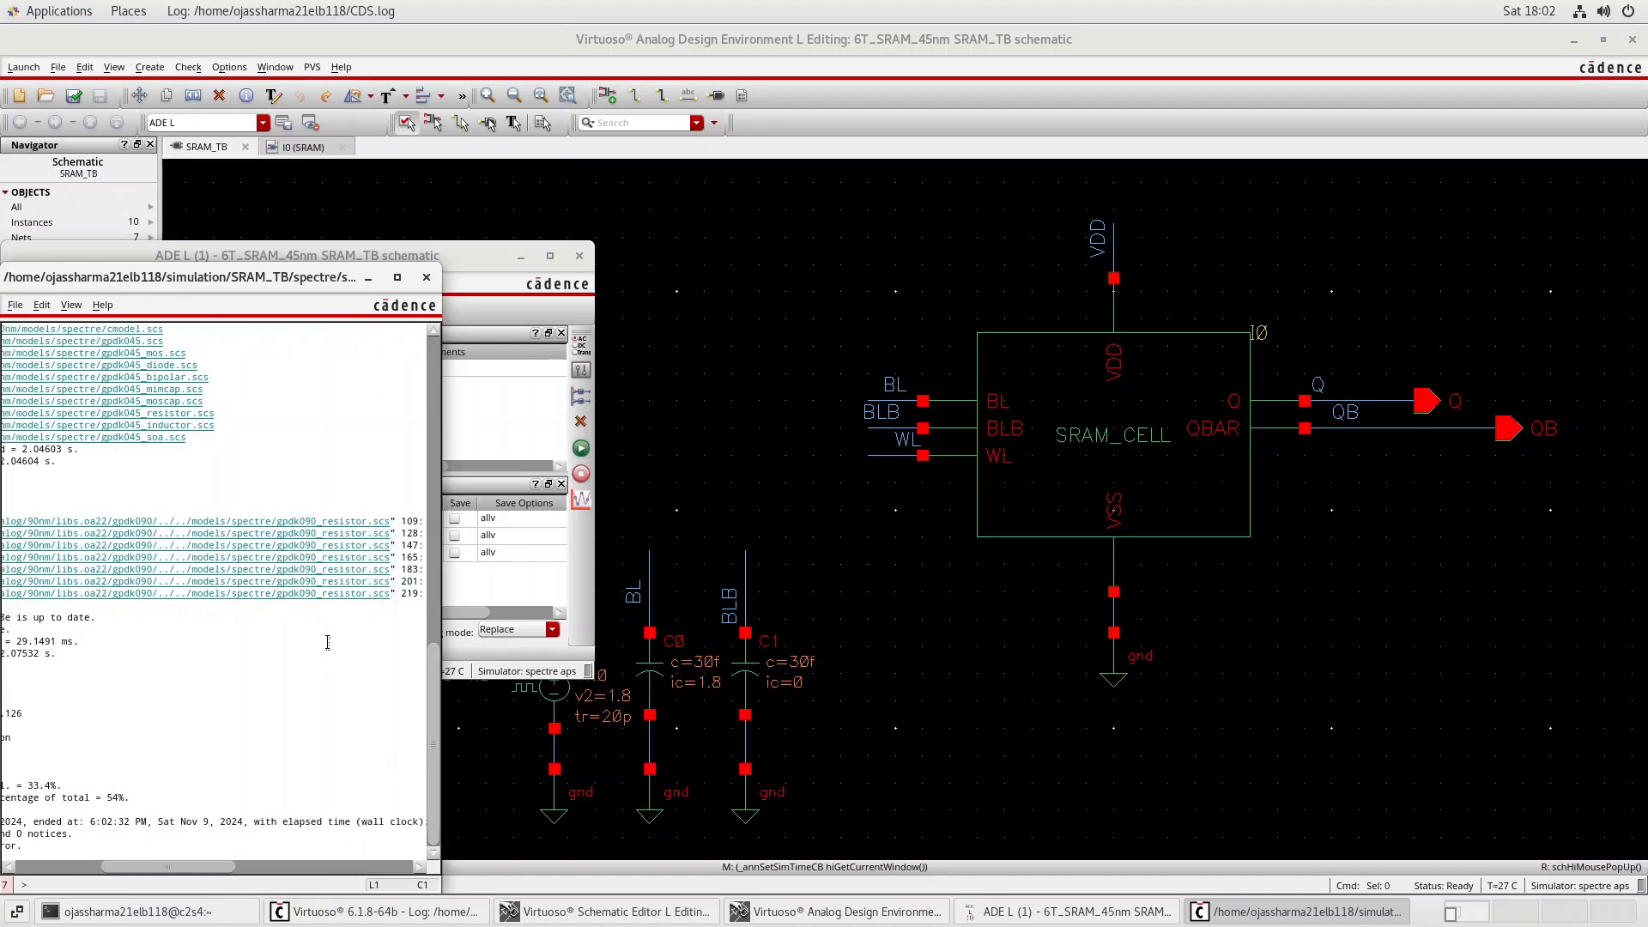
pyautogui.click(426, 277)
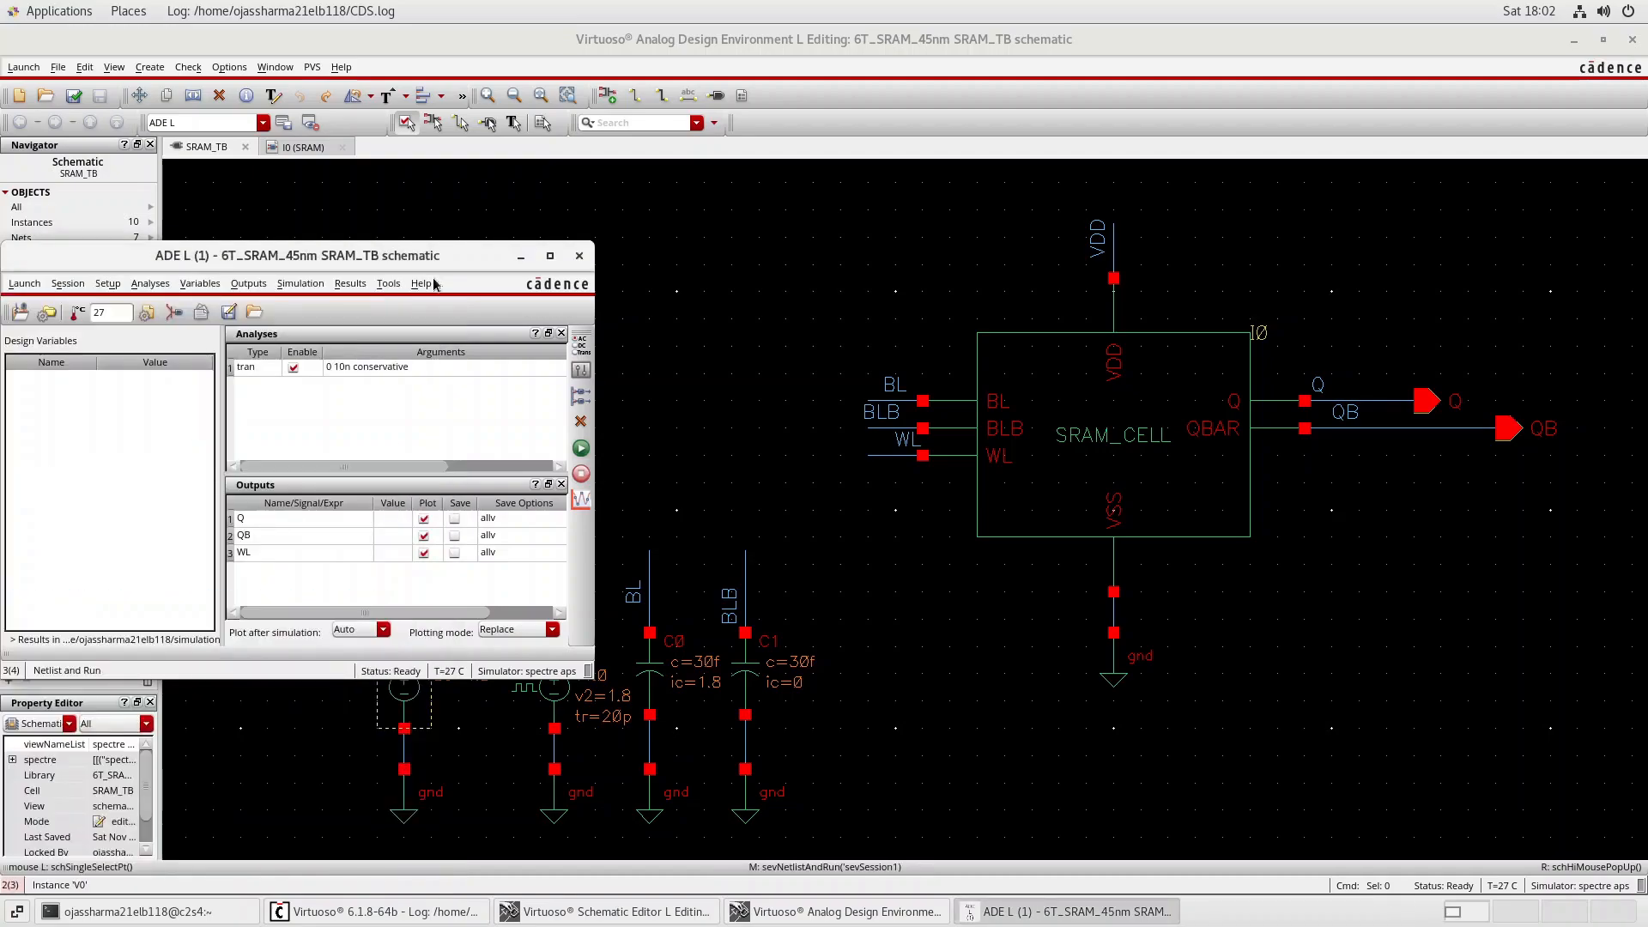
# Close the ADE L session without saving its state, and close the separate 6T_SRAM_SCHEMATIC editor window.
pyautogui.click(580, 255)
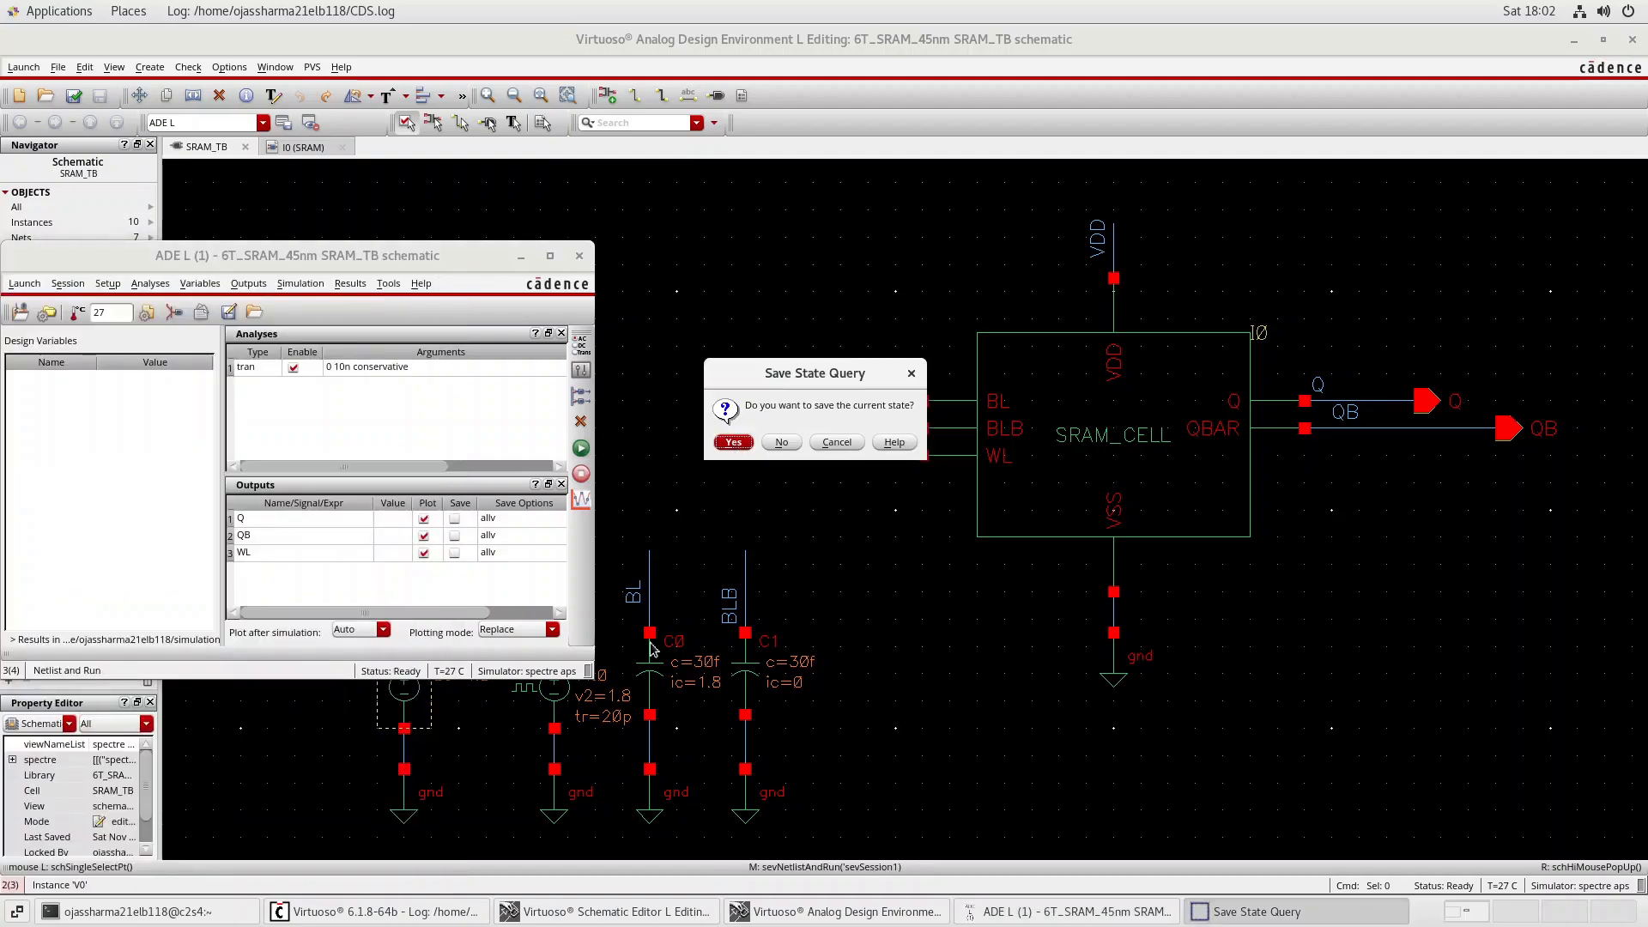
pyautogui.click(781, 442)
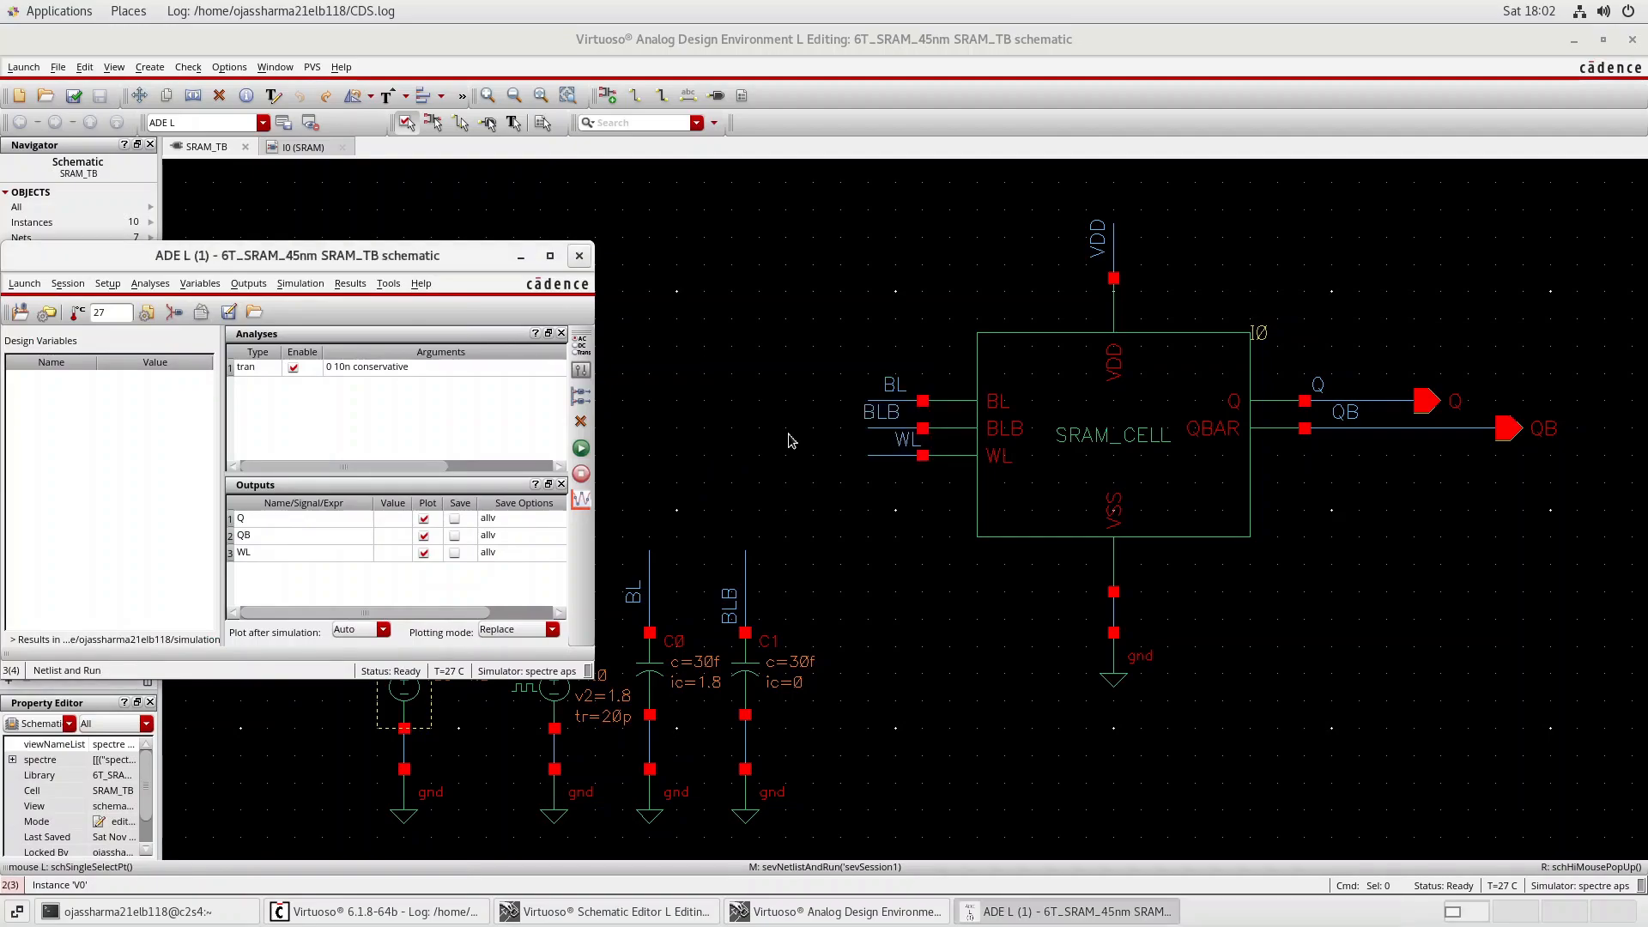
pyautogui.click(576, 256)
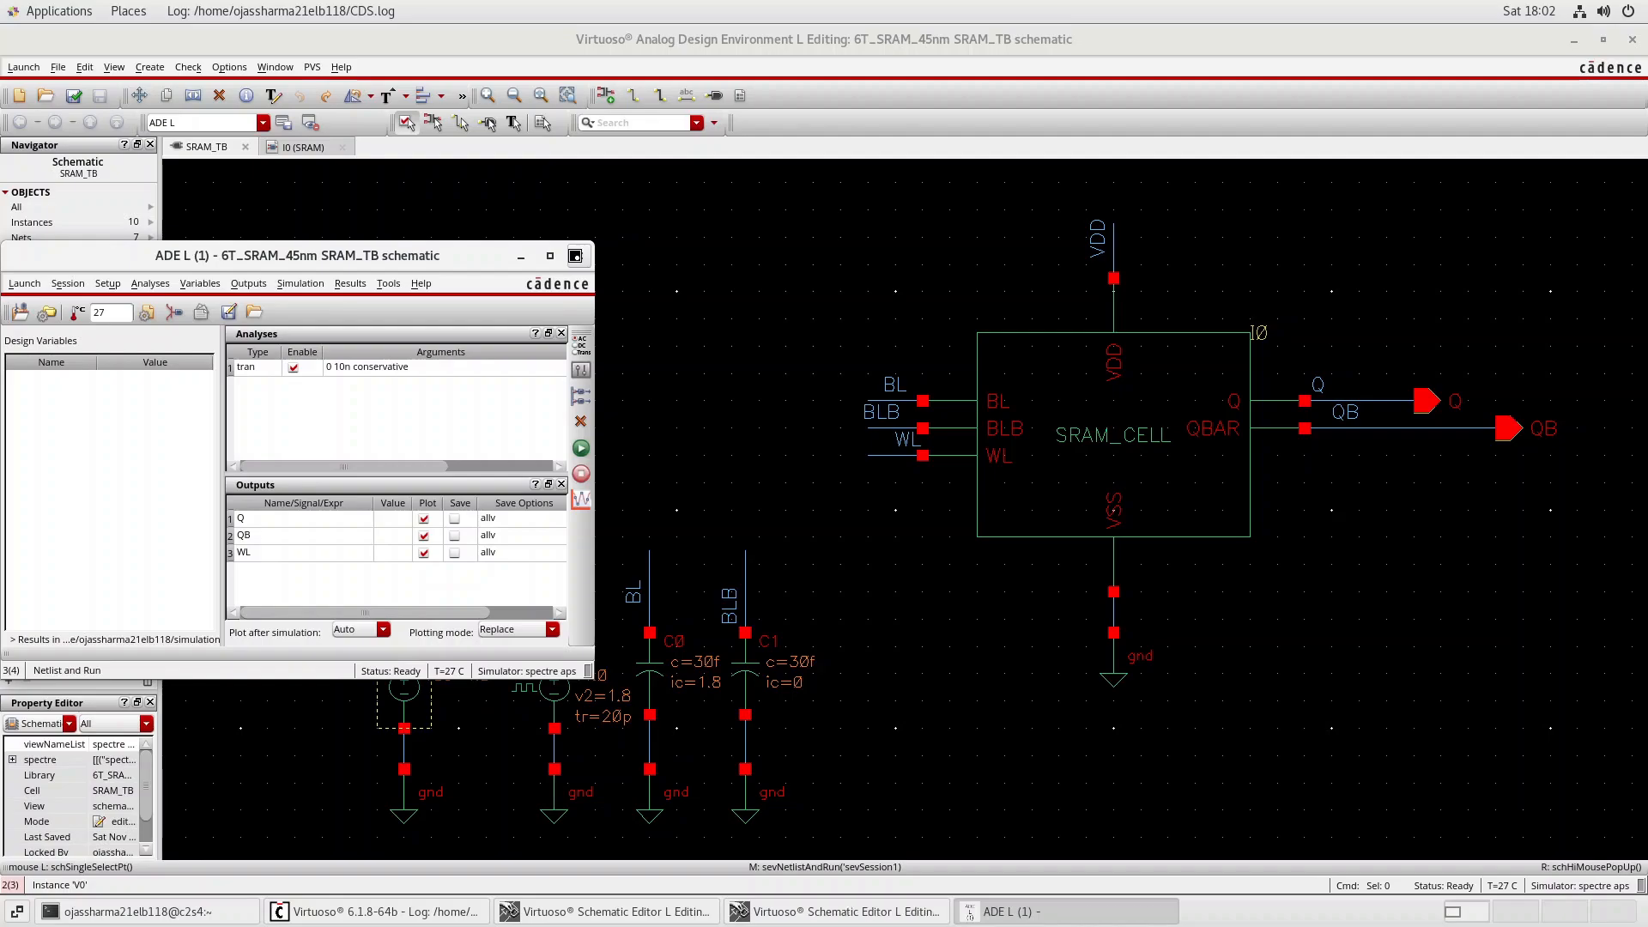
pyautogui.click(666, 912)
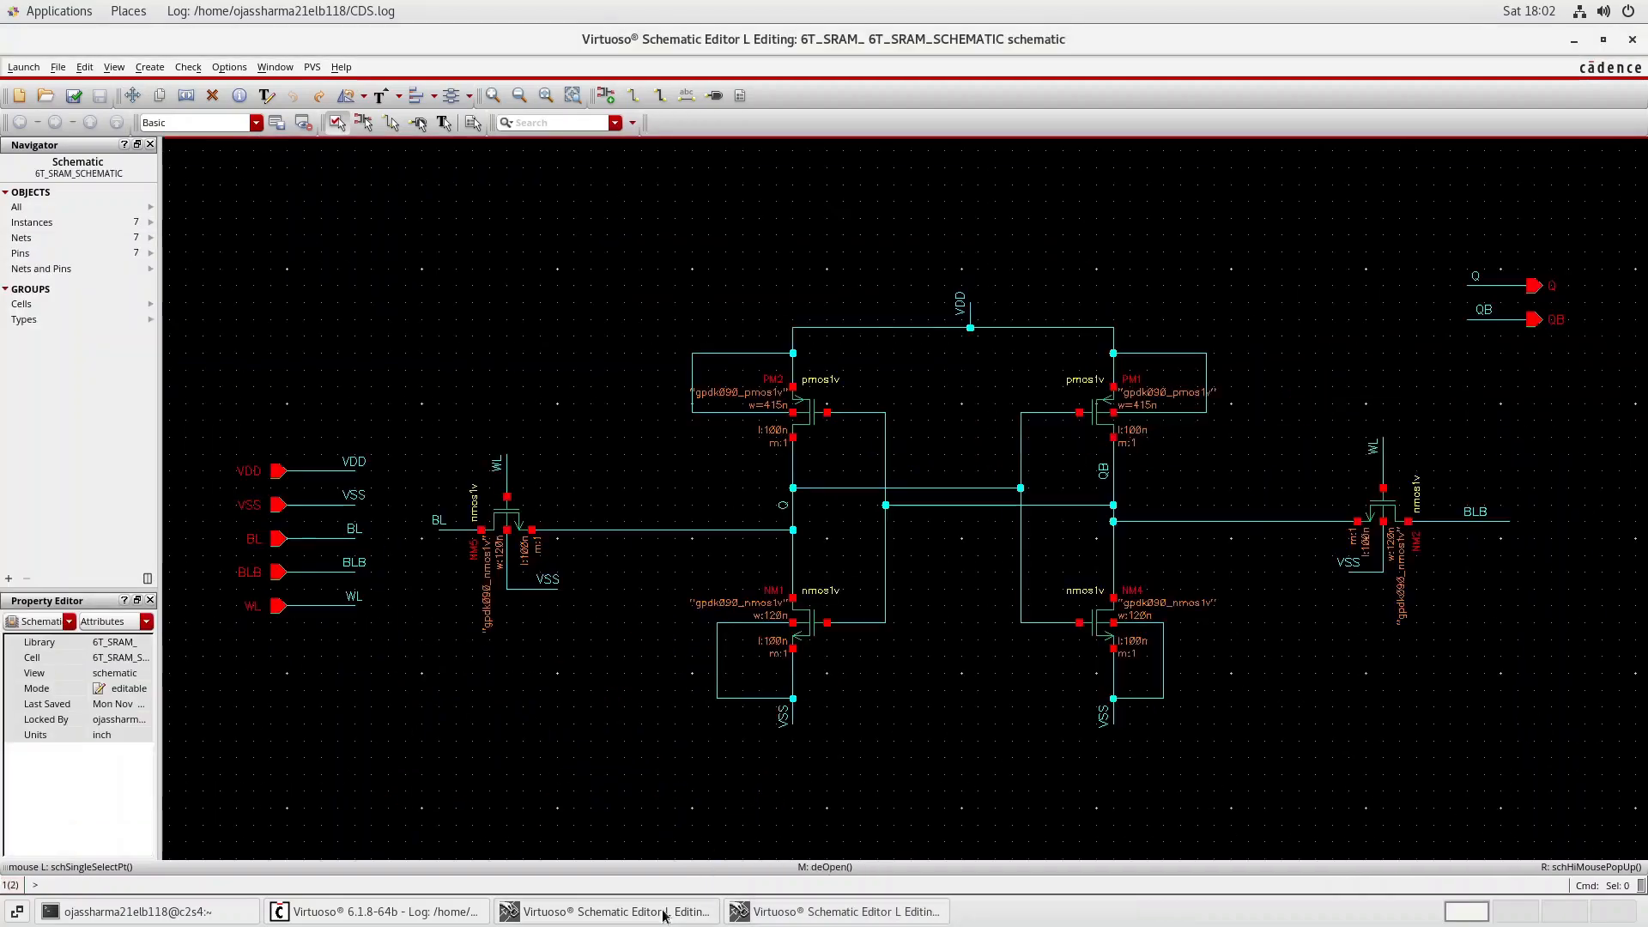
pyautogui.click(1632, 41)
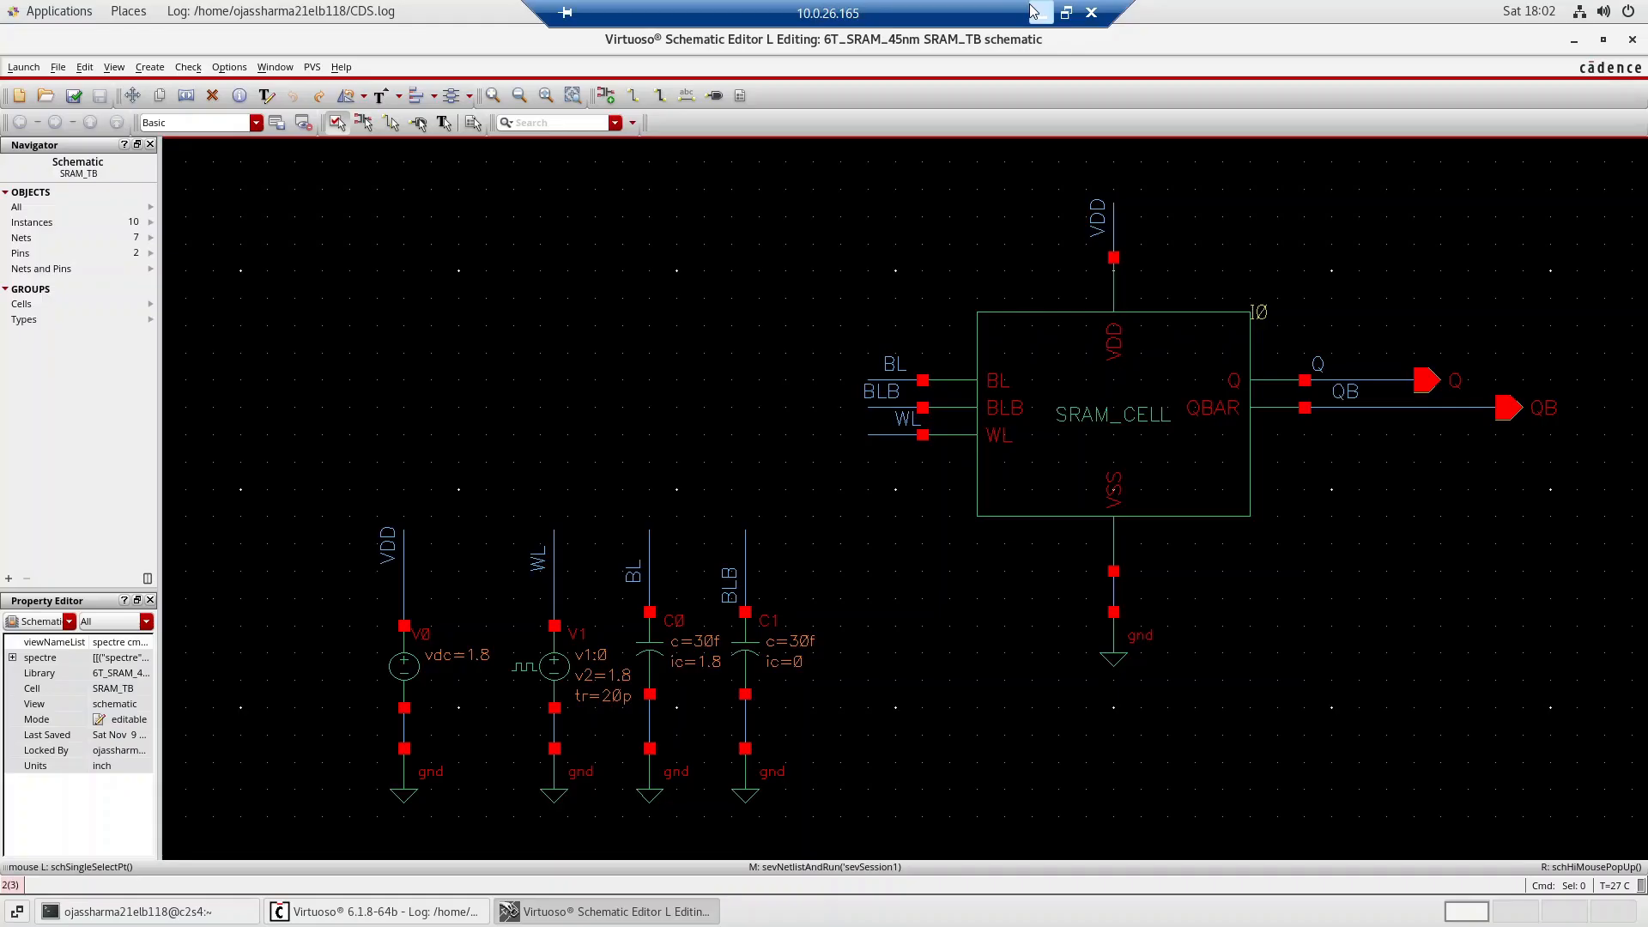
pyautogui.click(1039, 12)
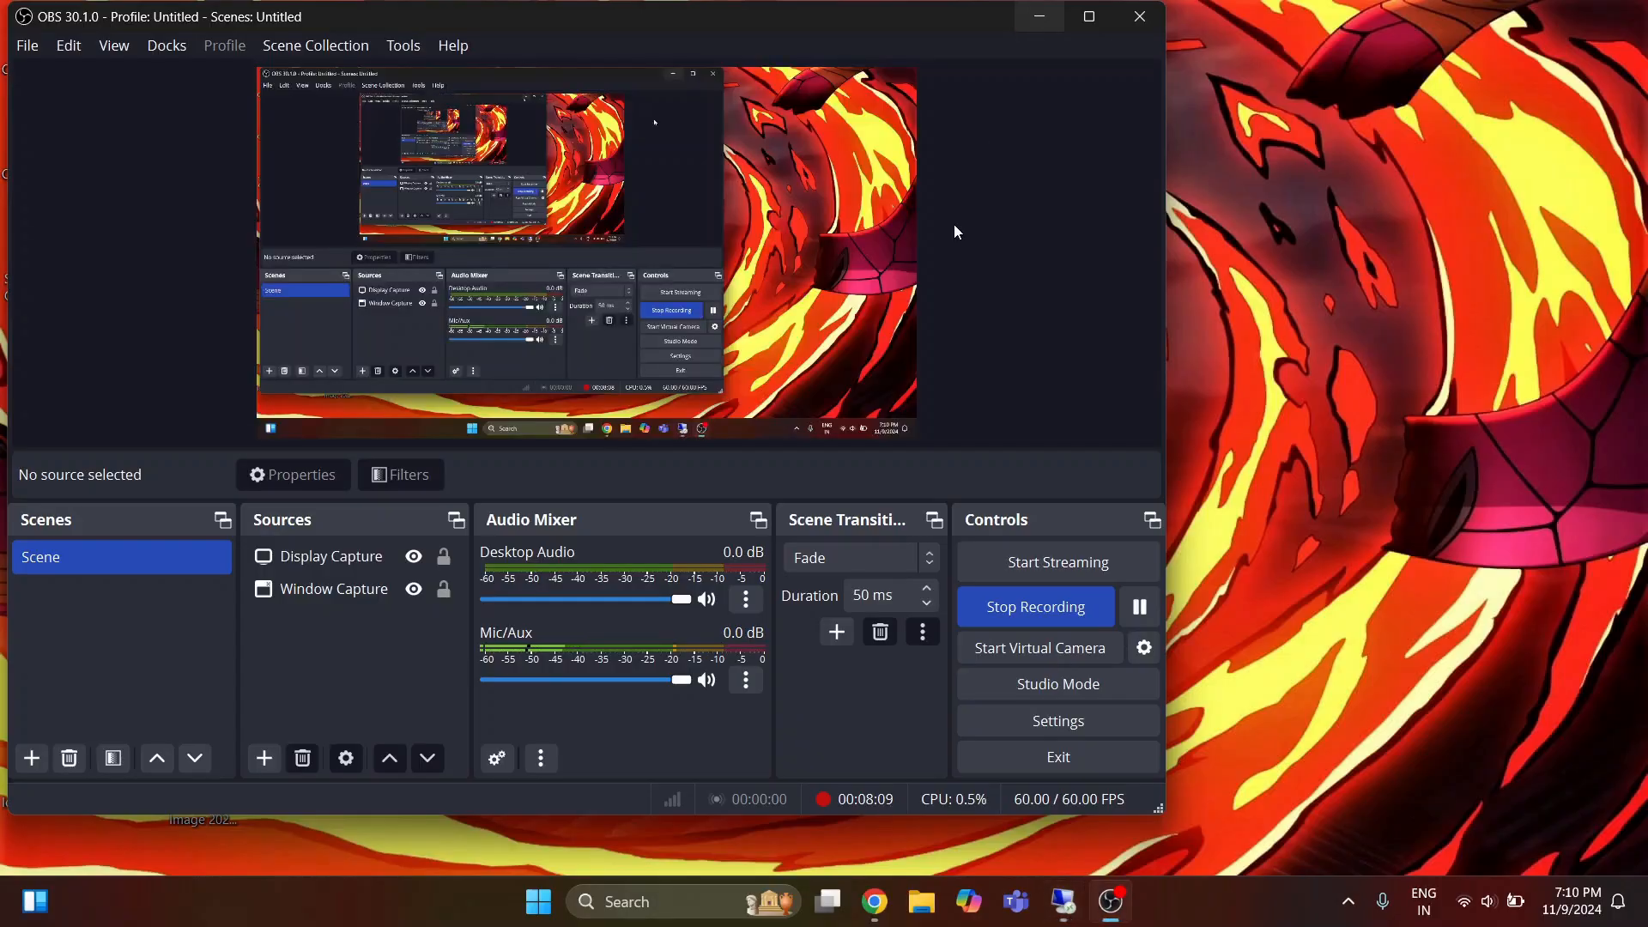
pyautogui.click(1139, 608)
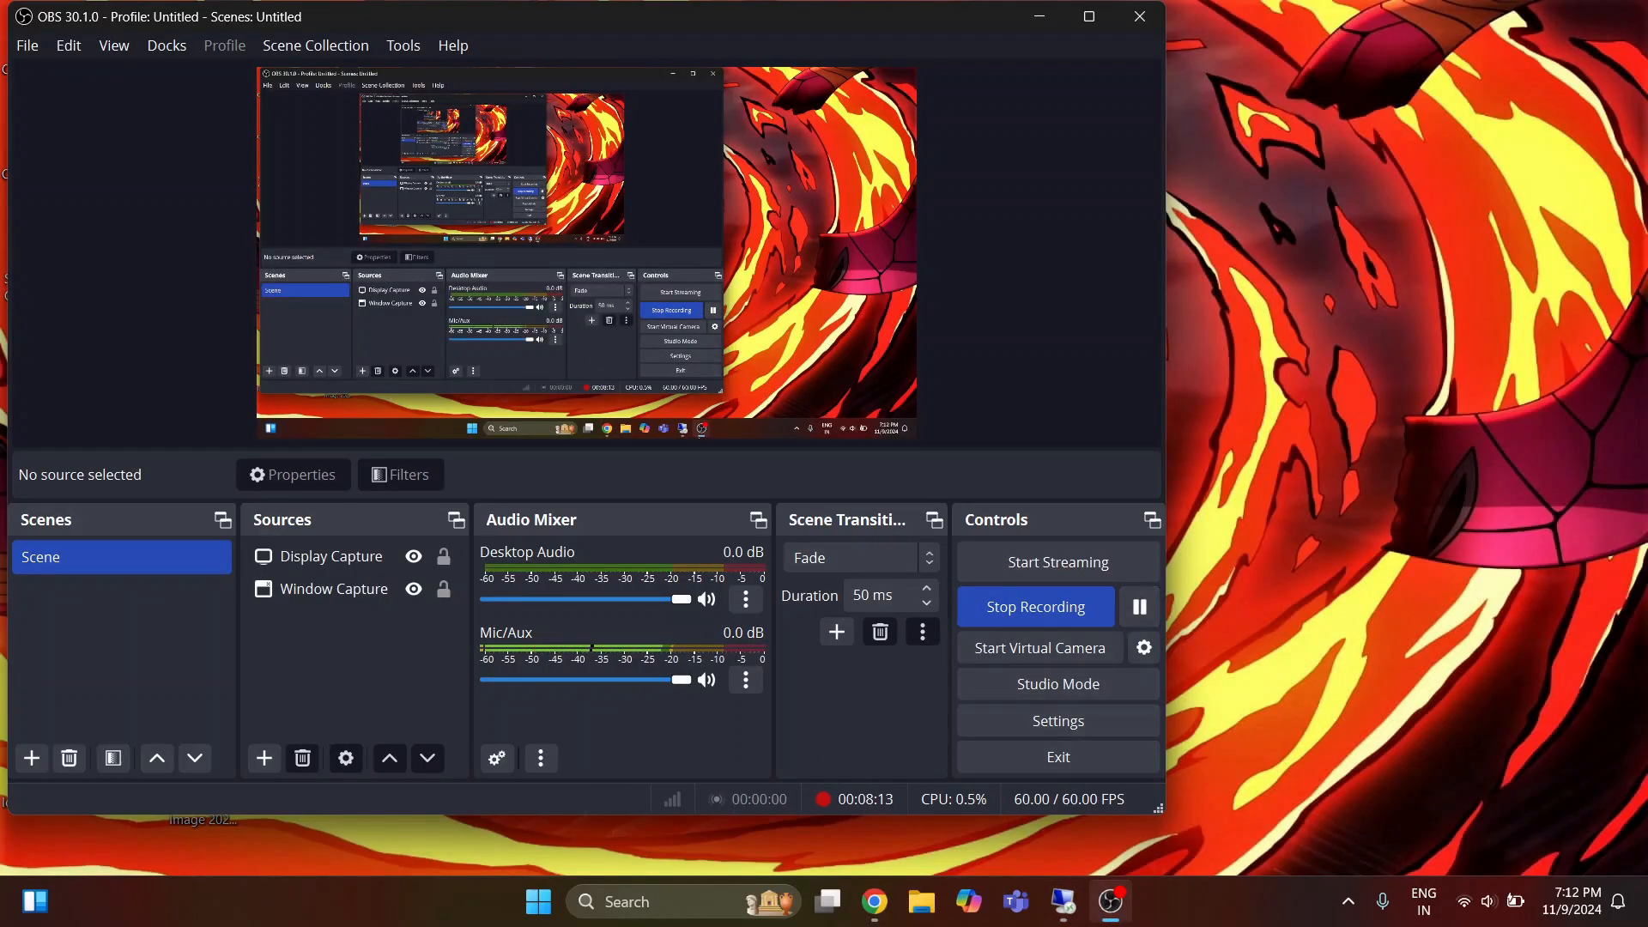
pyautogui.click(1063, 901)
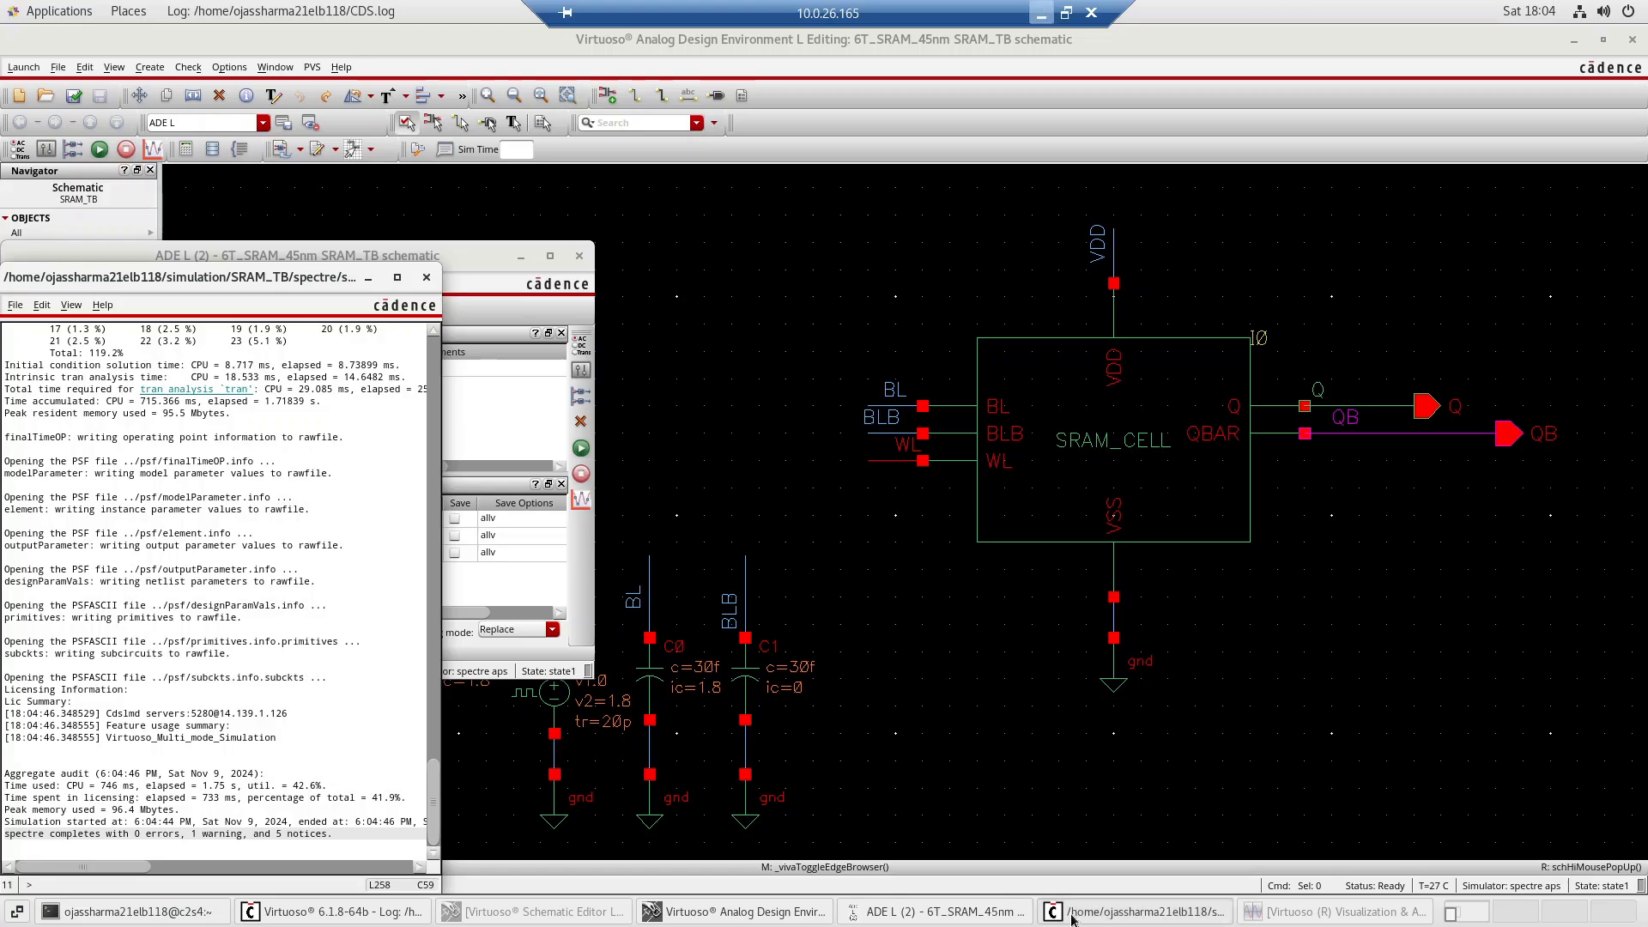
# Open the initial condition set from ADE L and accept it with node Q at 0 and QB at 1.8.
pyautogui.click(472, 439)
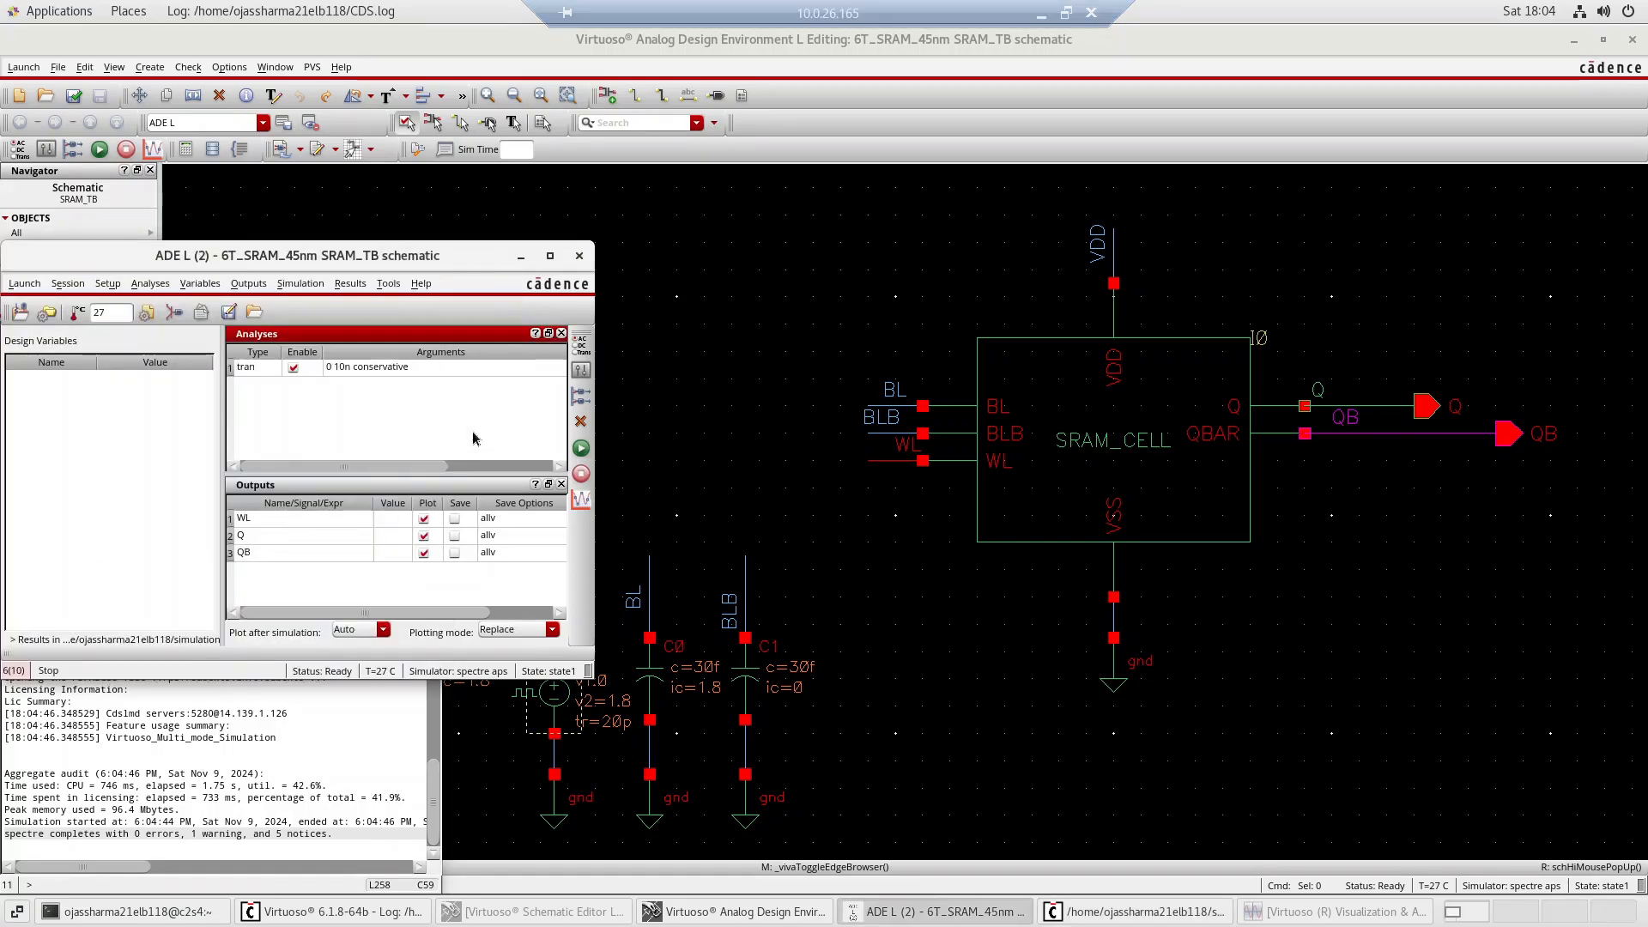
pyautogui.moveTo(466, 267); pyautogui.dragTo(475, 249)
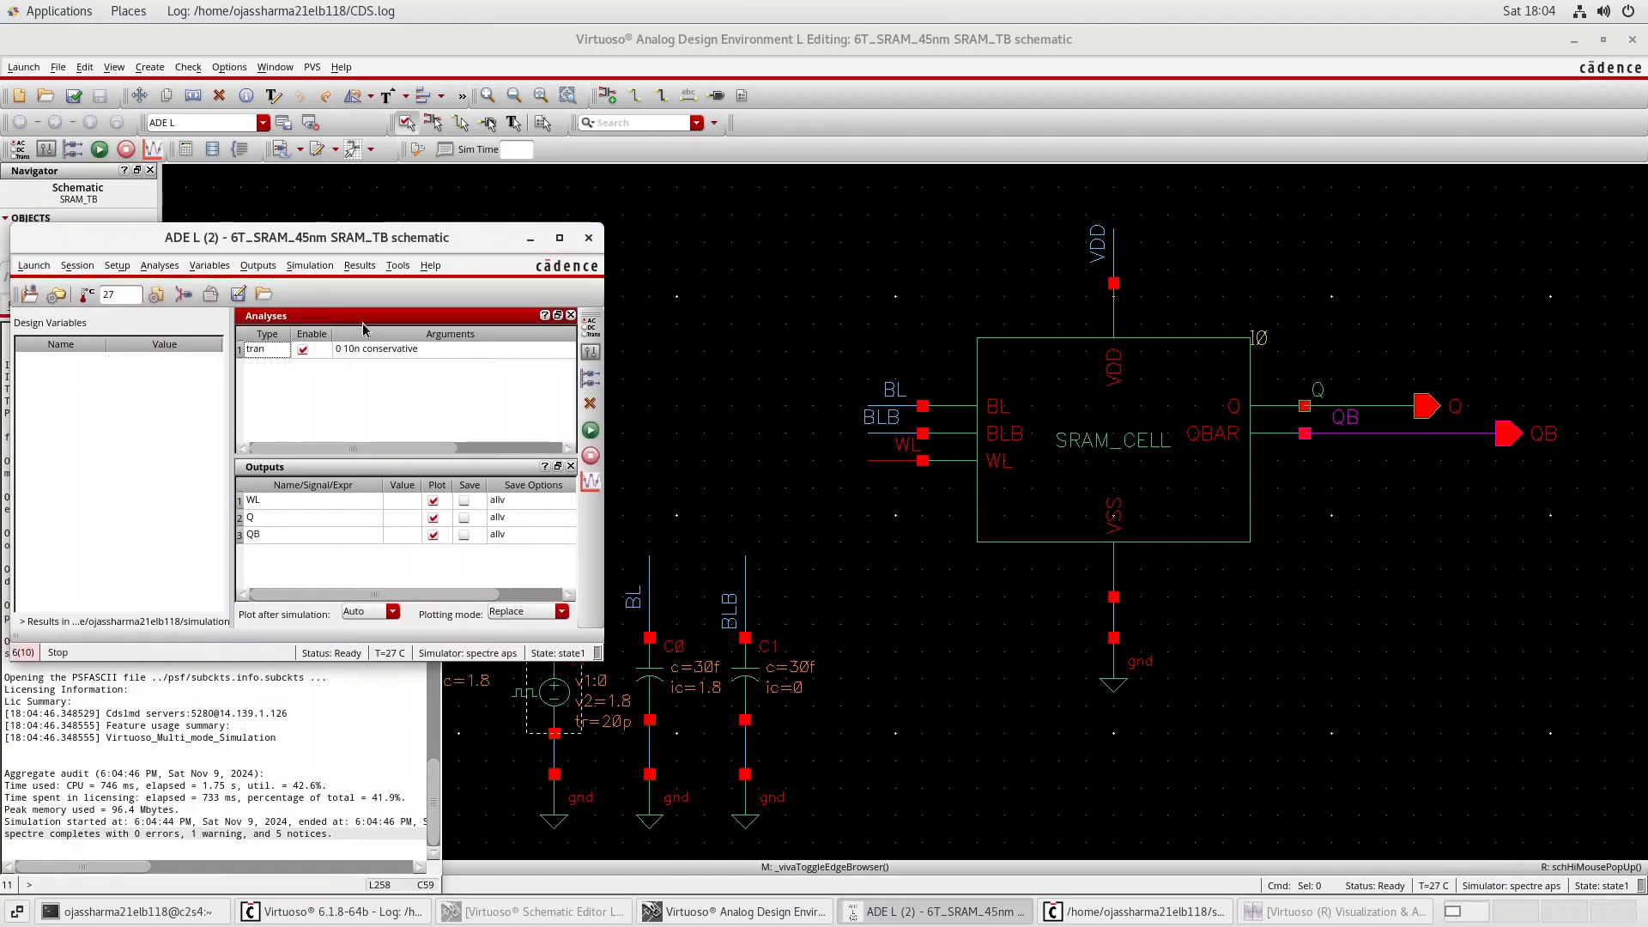
pyautogui.click(310, 266)
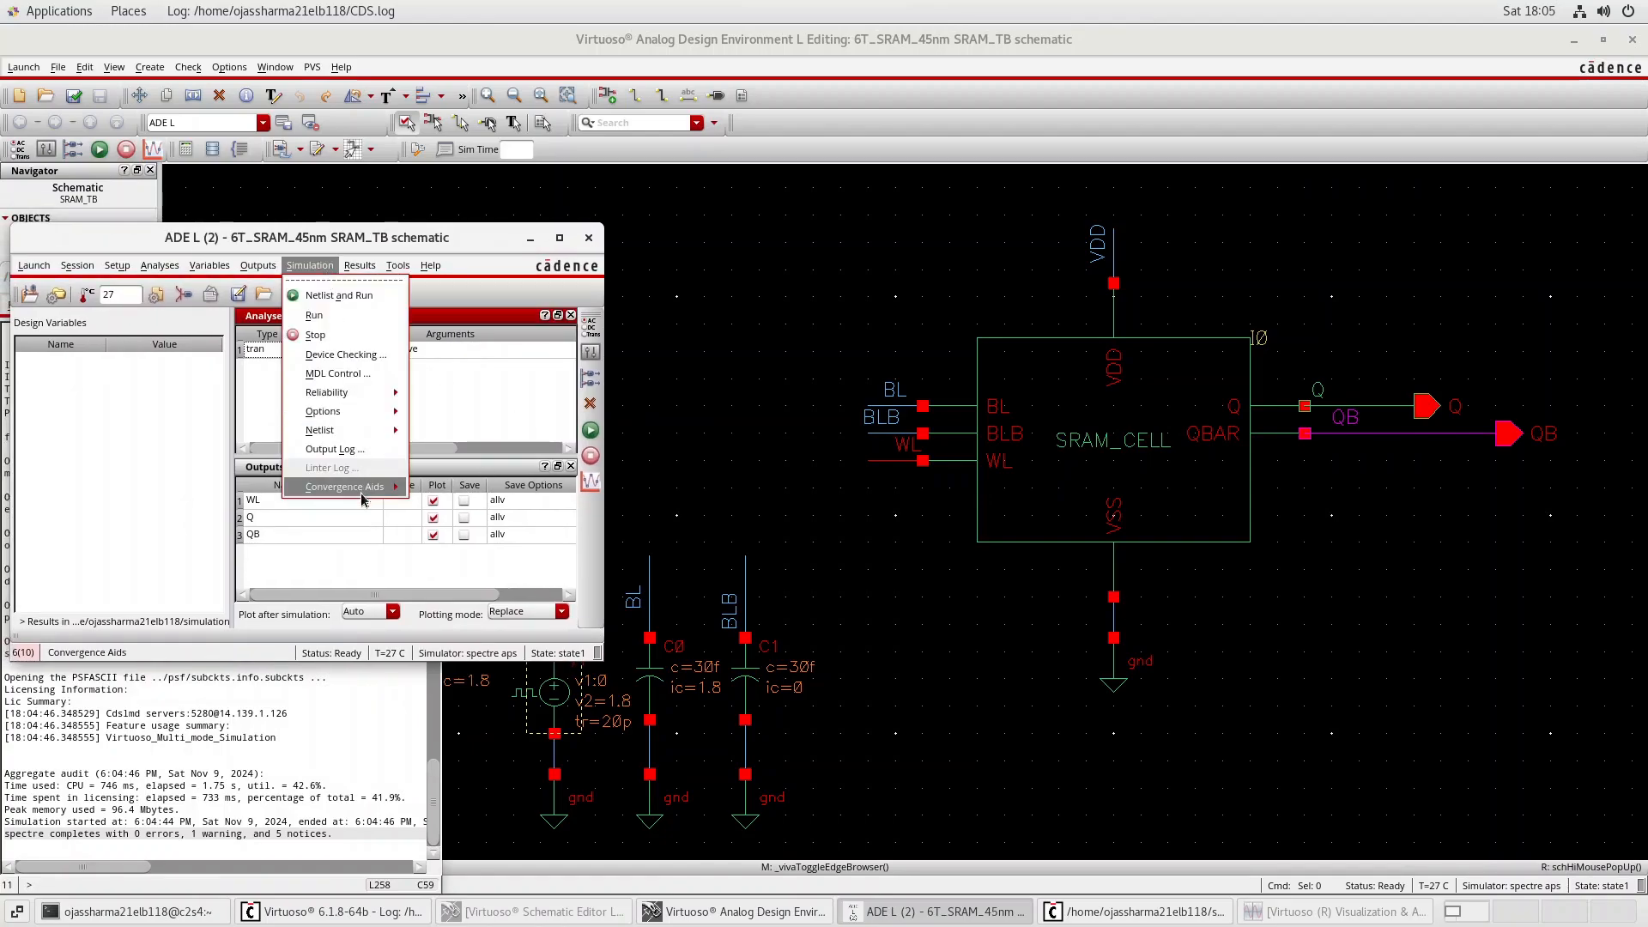
pyautogui.moveTo(360, 487)
pyautogui.click(446, 519)
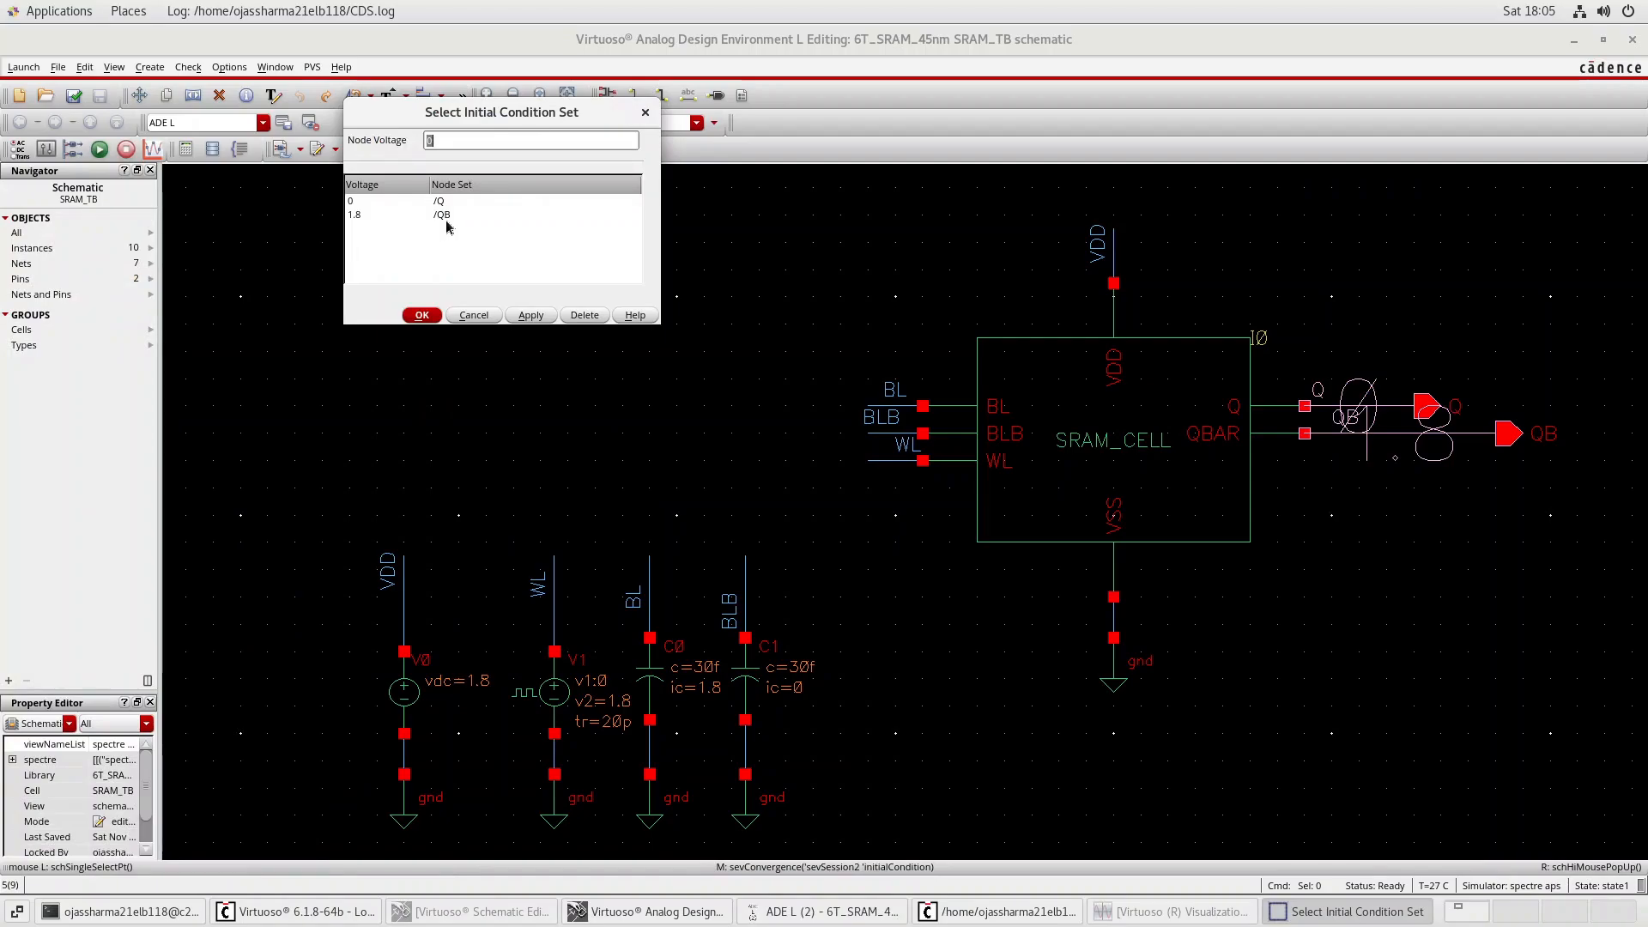
pyautogui.click(432, 318)
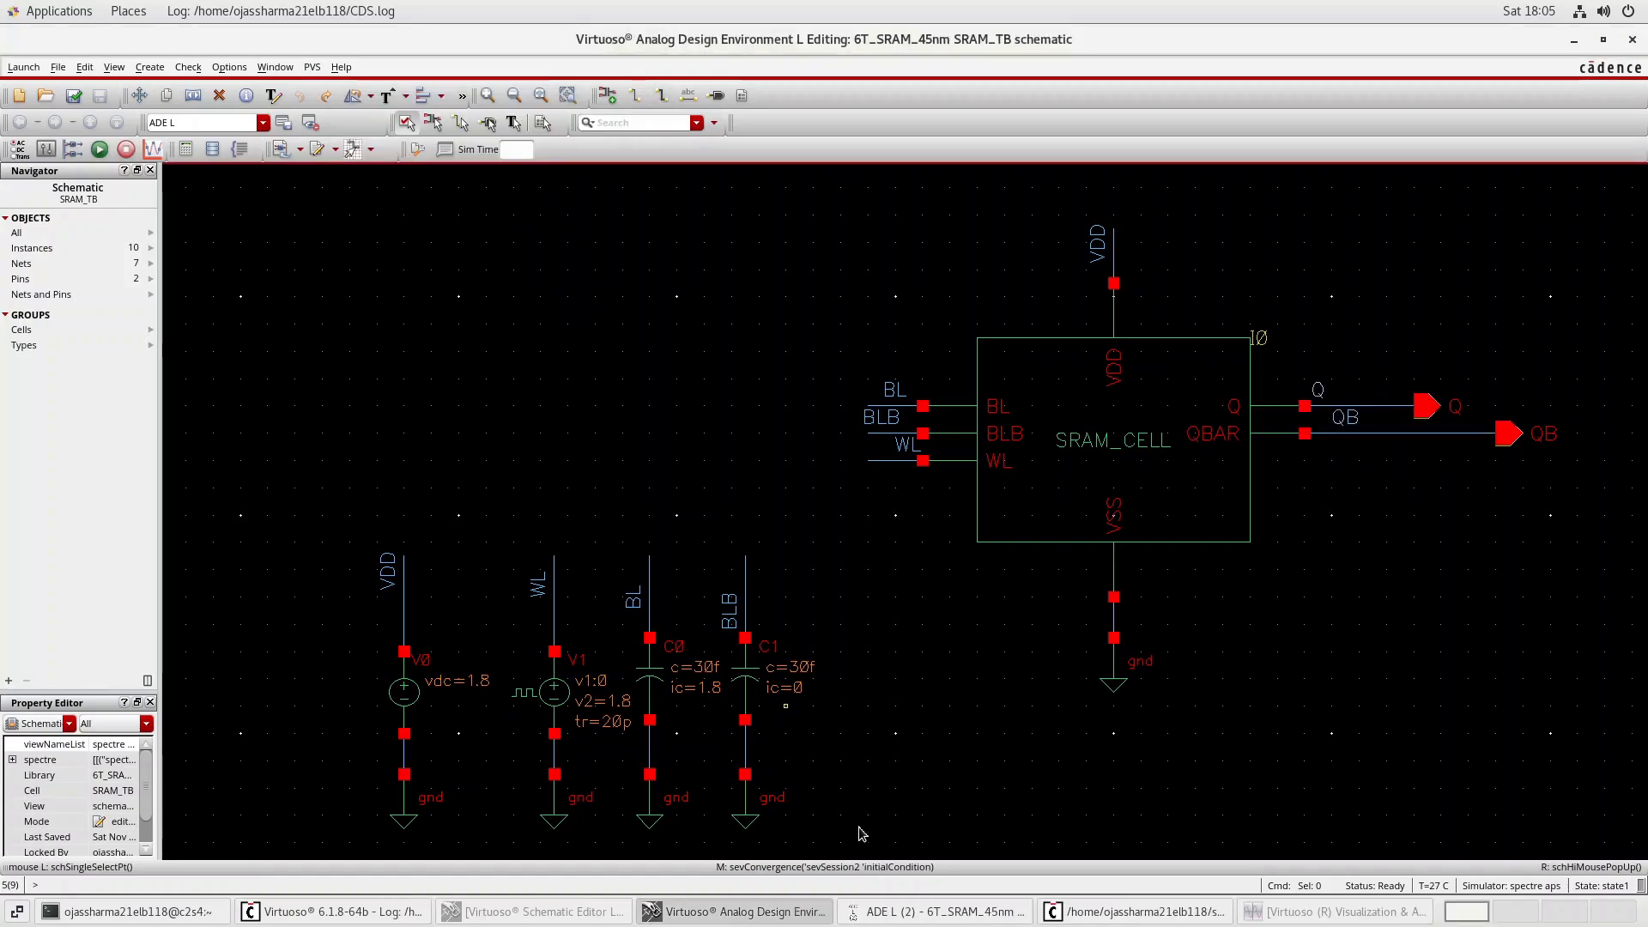
# Netlist and run the SRAM_TB transient simulation, and show its WL, Q and QB waveforms in separate strips of the maximized waveform window.
pyautogui.click(978, 911)
pyautogui.click(591, 442)
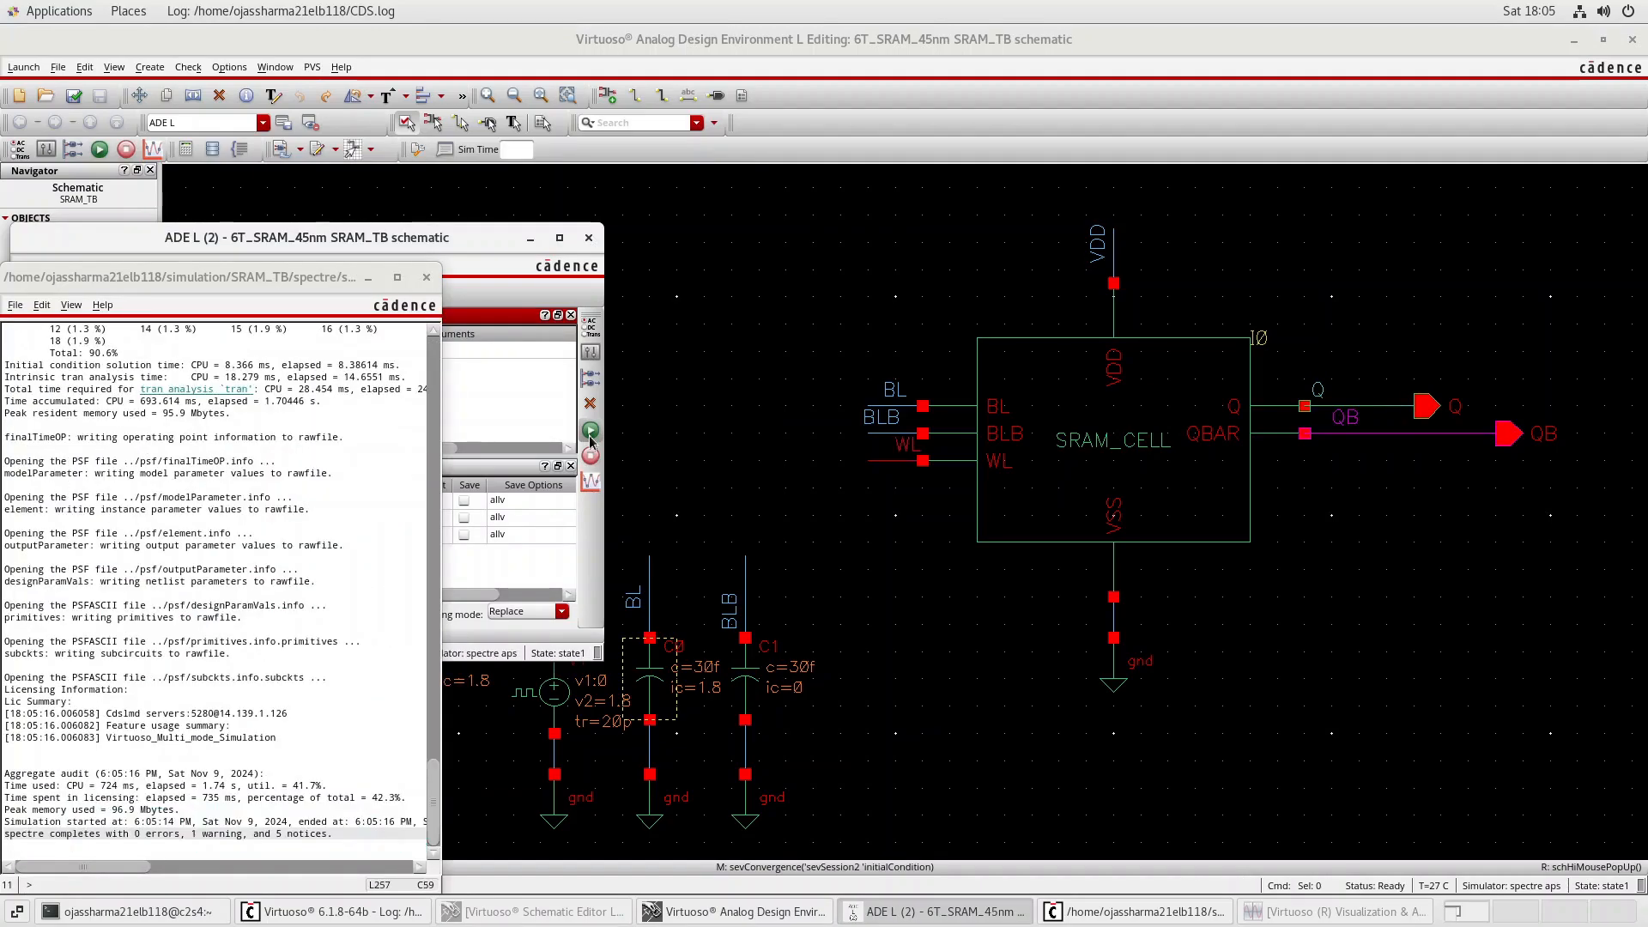
pyautogui.click(1344, 922)
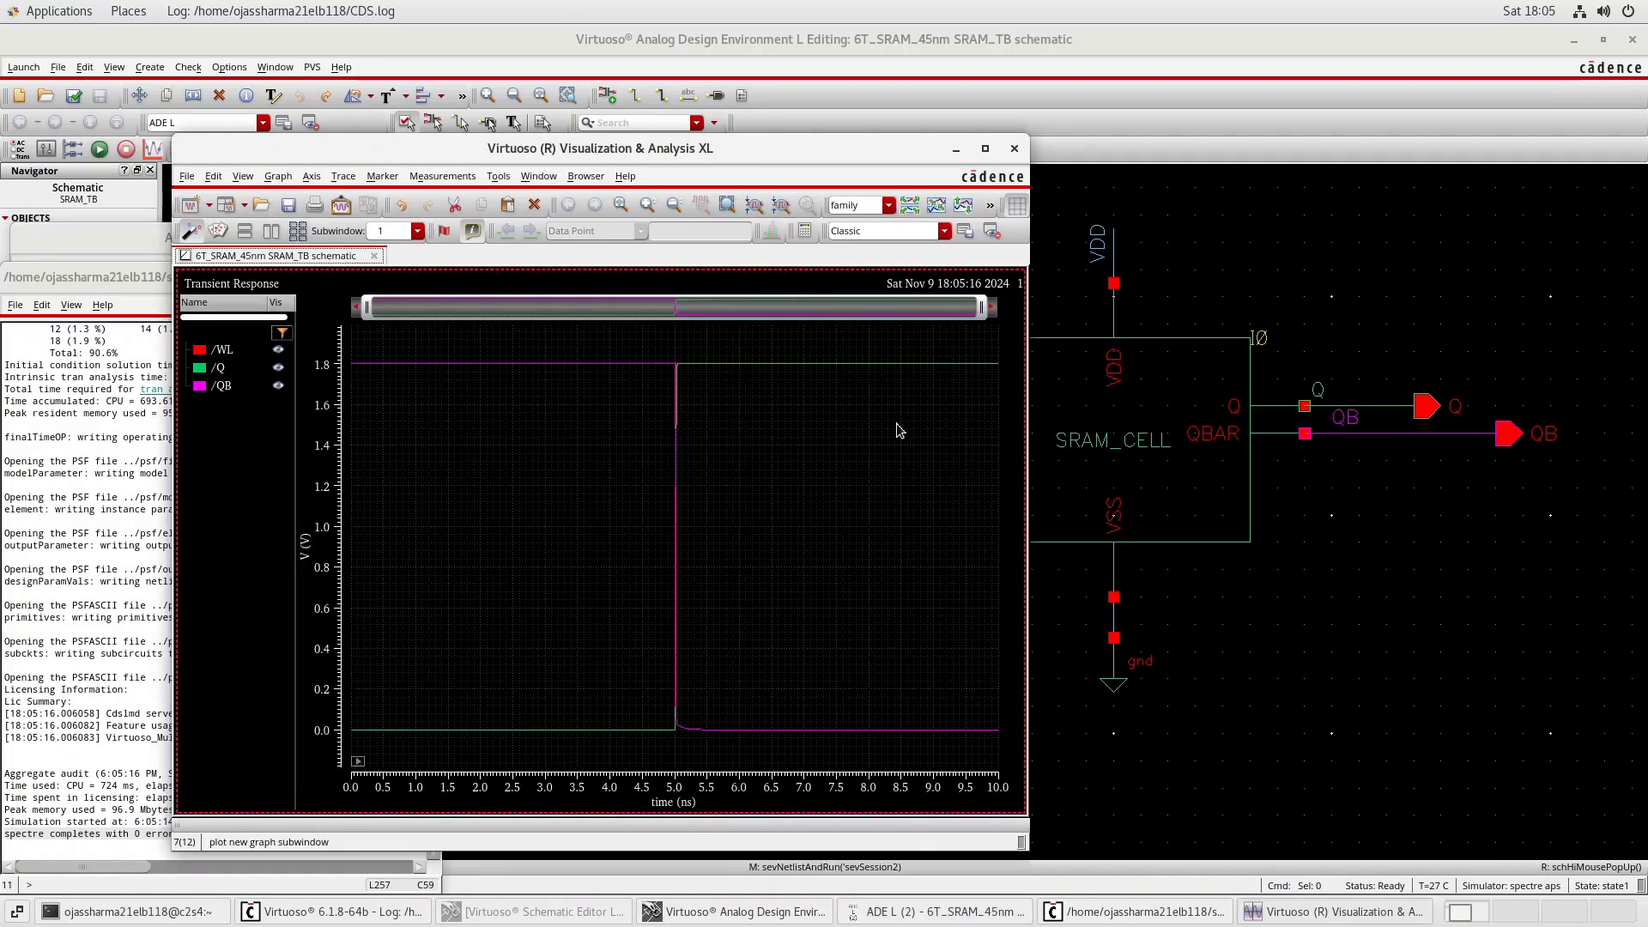
pyautogui.click(989, 149)
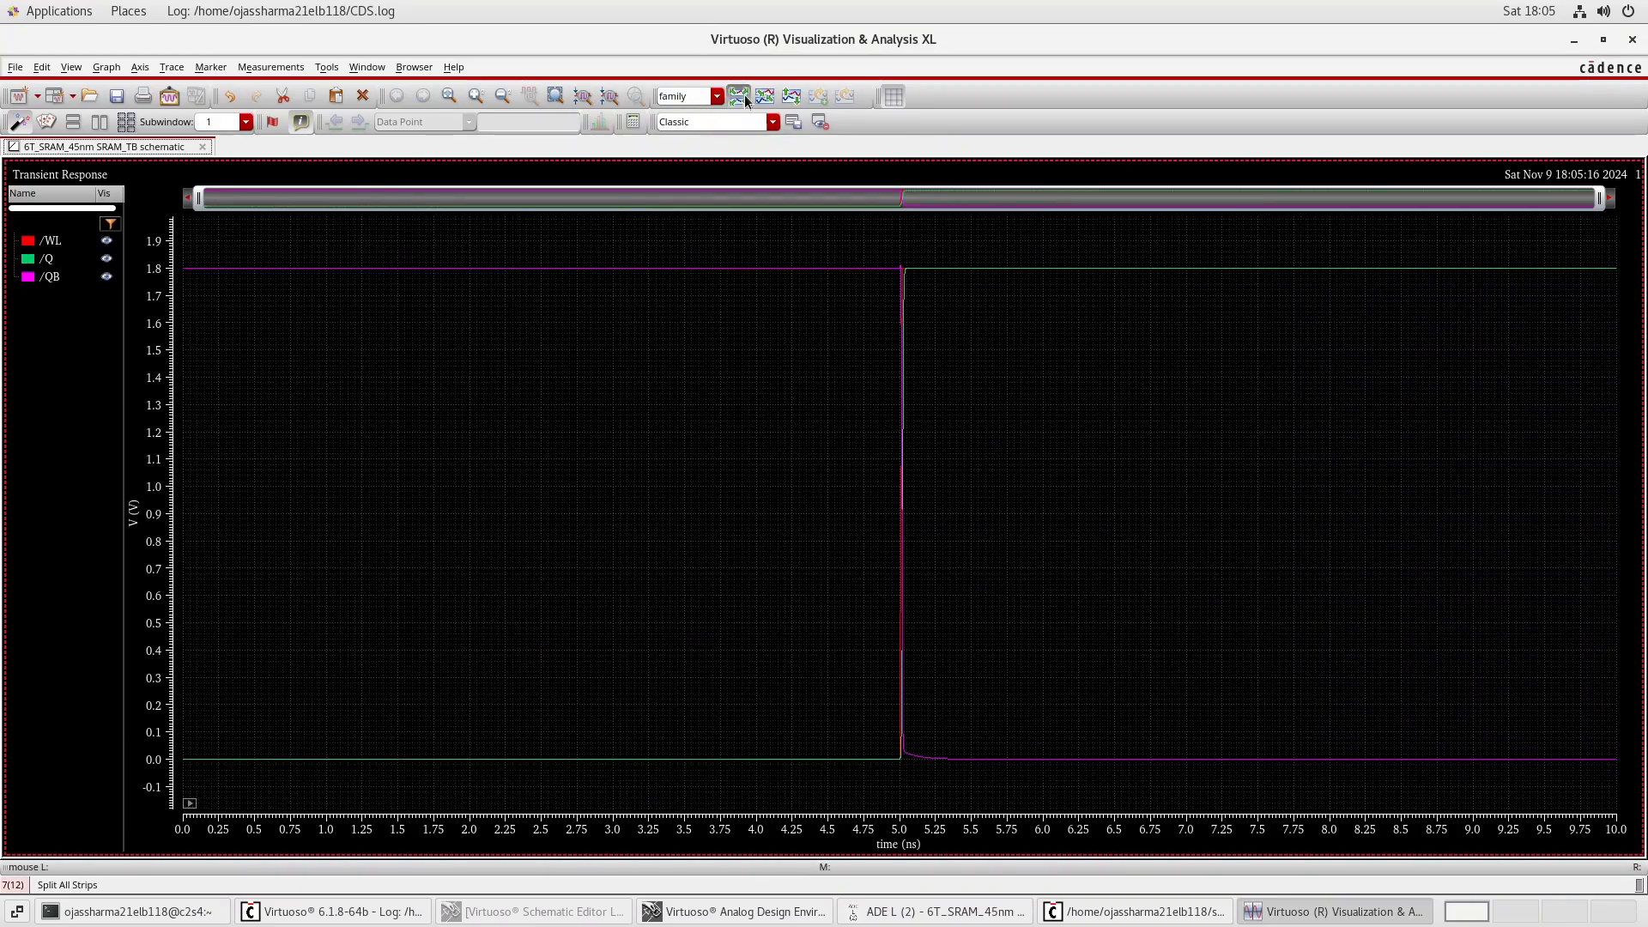
pyautogui.click(738, 96)
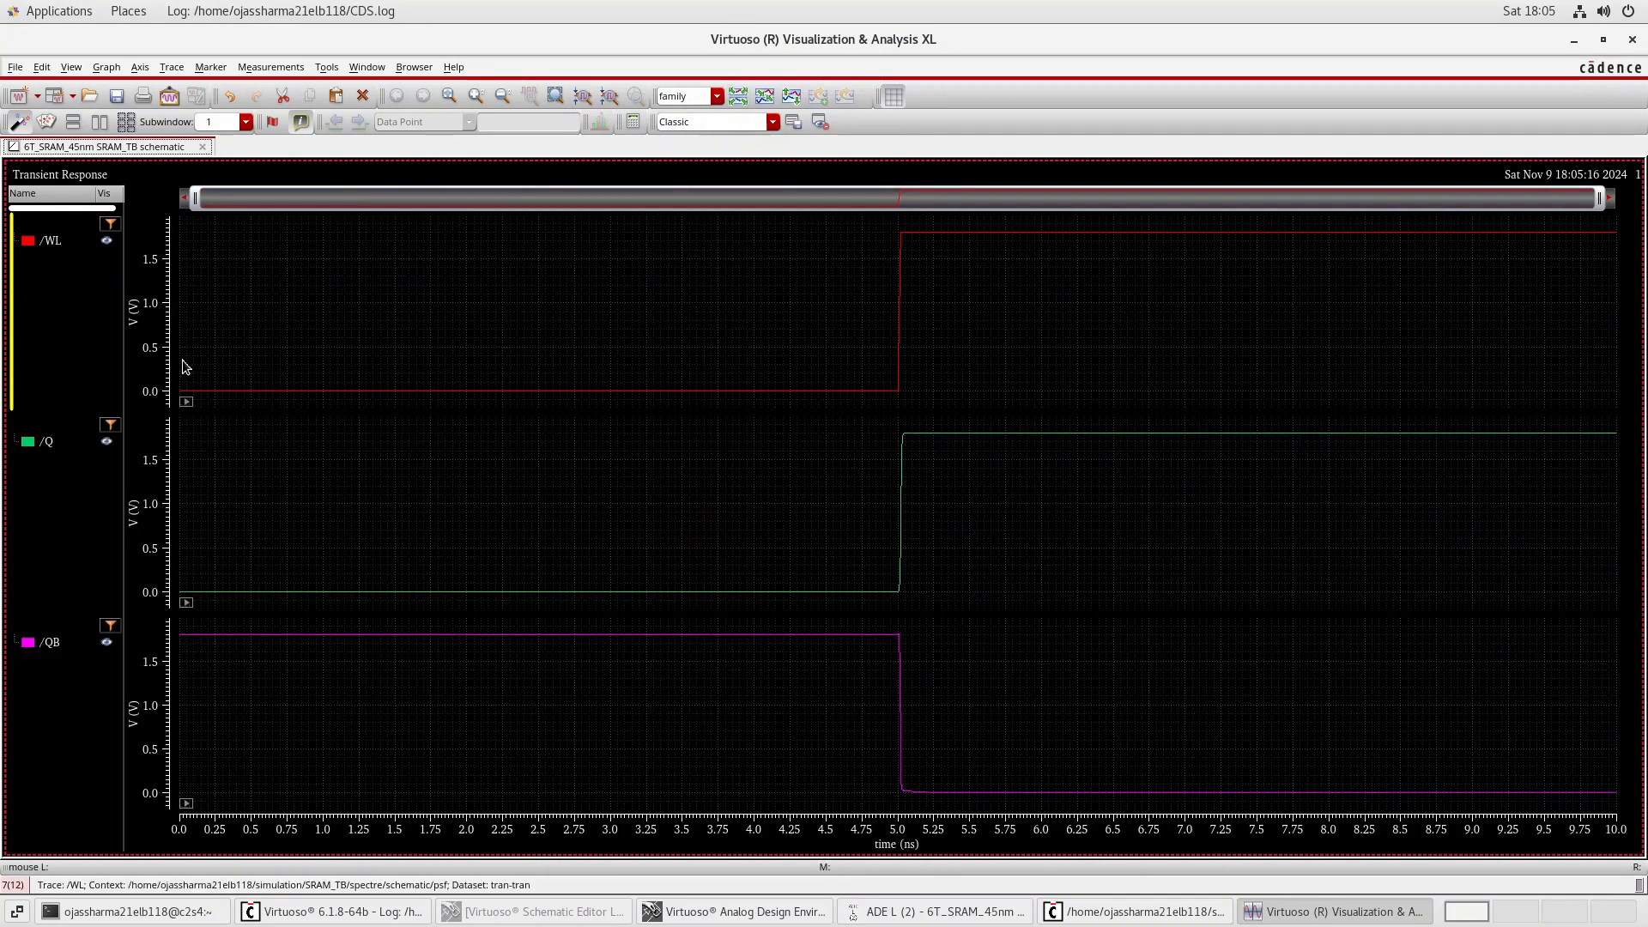
# Examine how Q and QB switch when WL rises, then close the waveform window and the simulation log.
pyautogui.moveTo(903, 249)
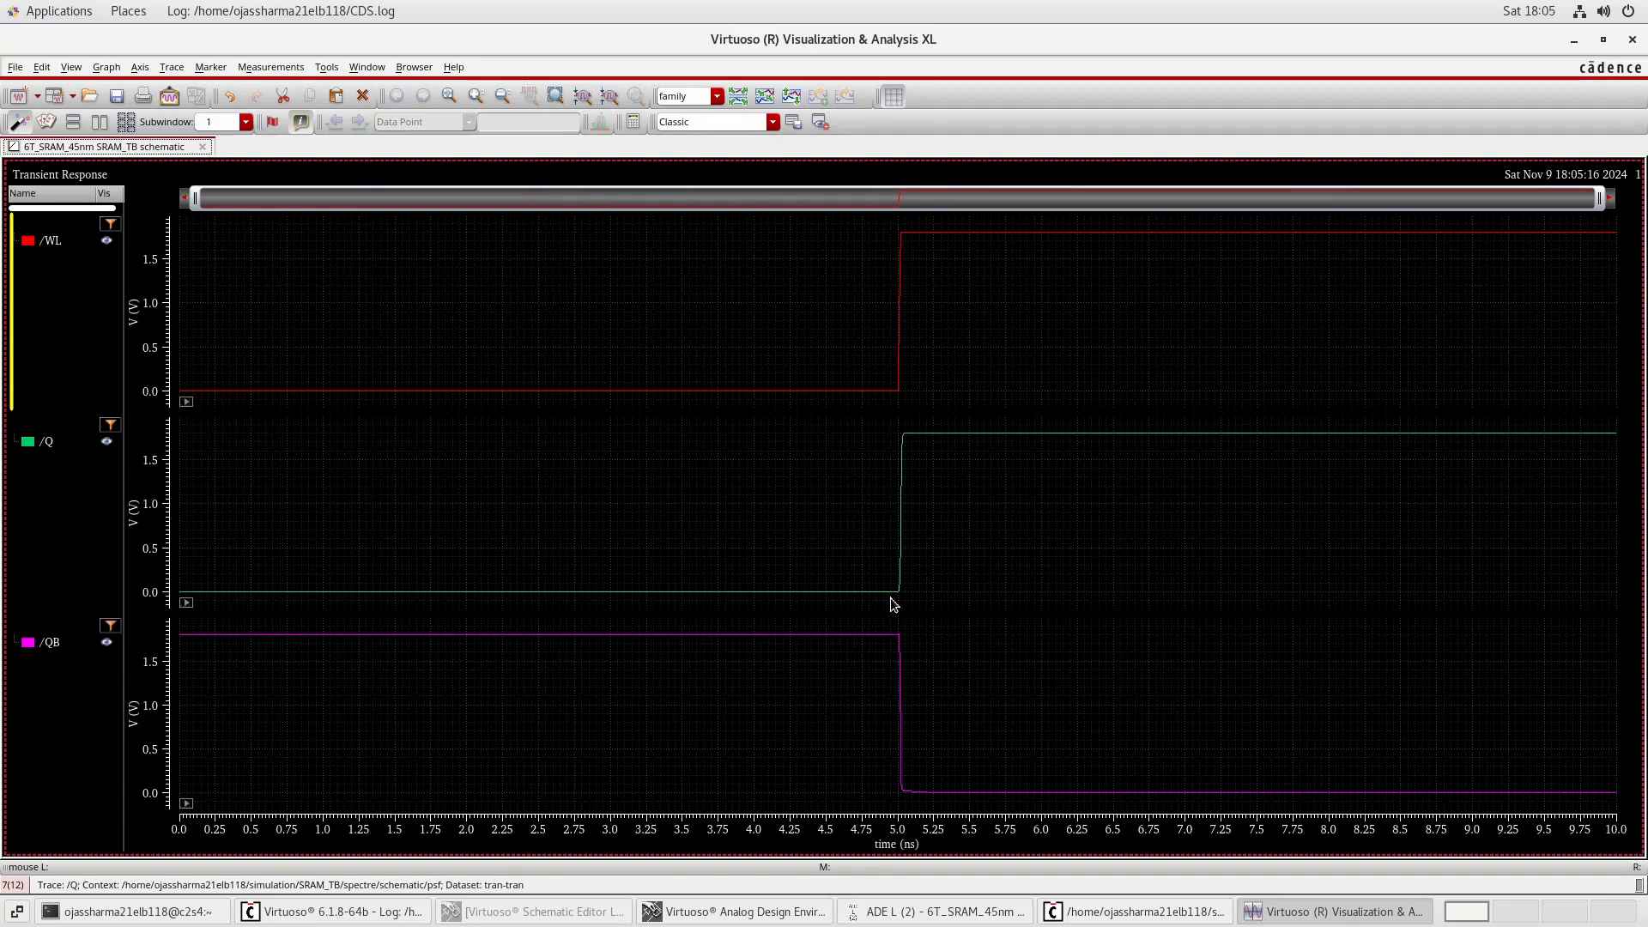
pyautogui.moveTo(907, 467)
pyautogui.moveTo(931, 437)
pyautogui.moveTo(822, 395)
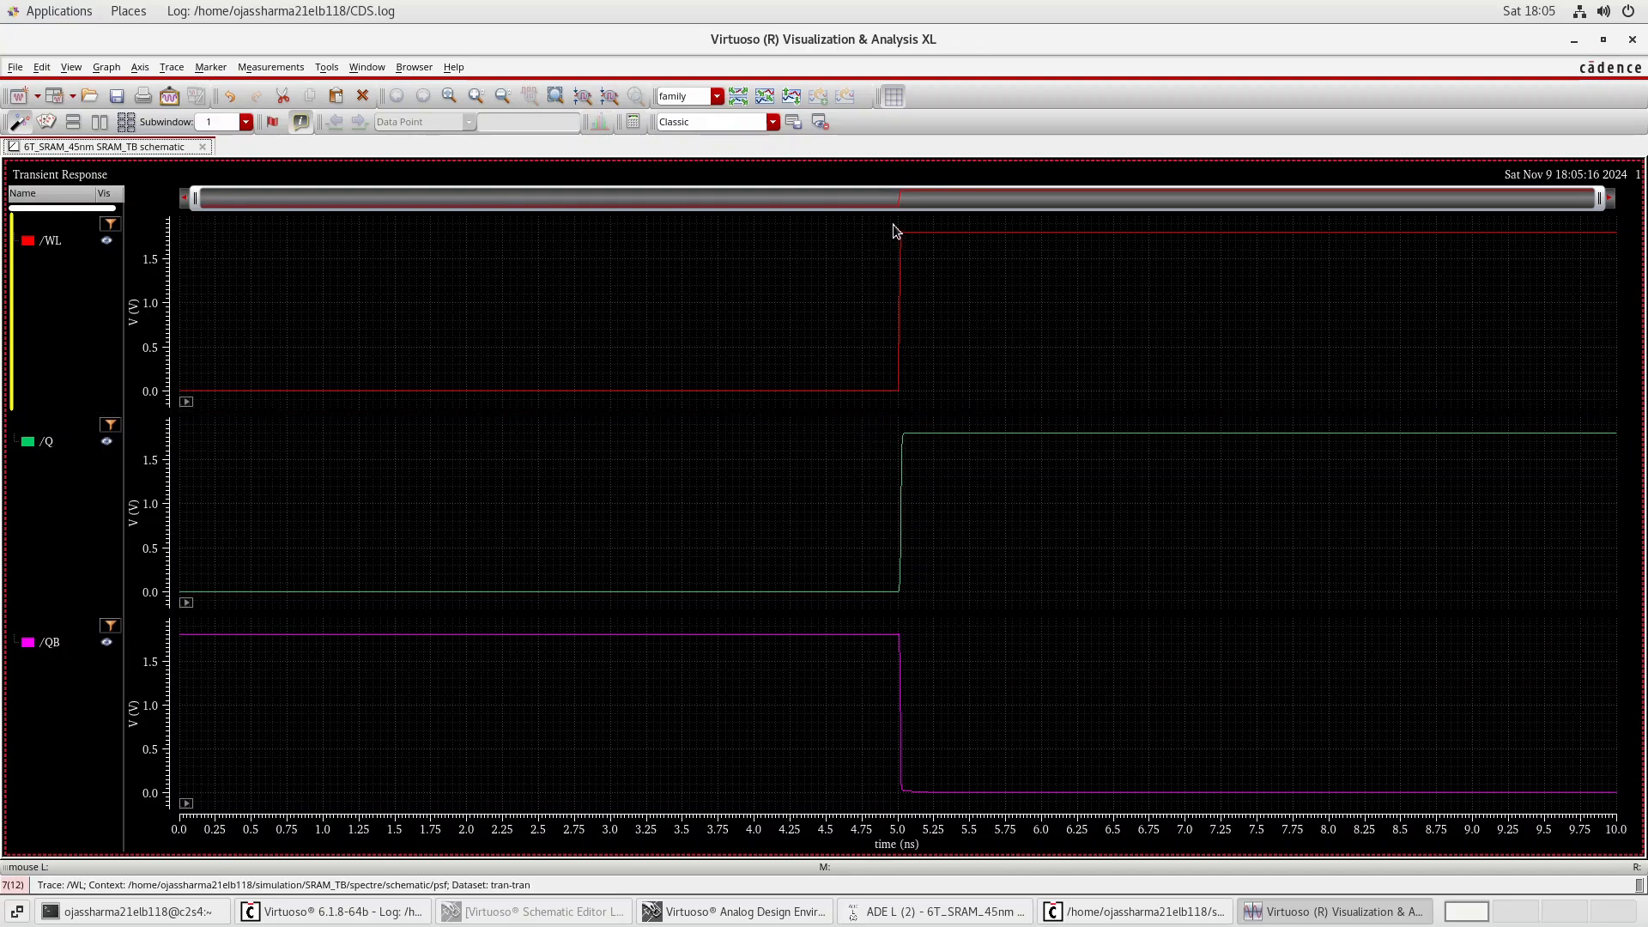
pyautogui.moveTo(964, 244)
pyautogui.moveTo(968, 805)
pyautogui.click(1633, 41)
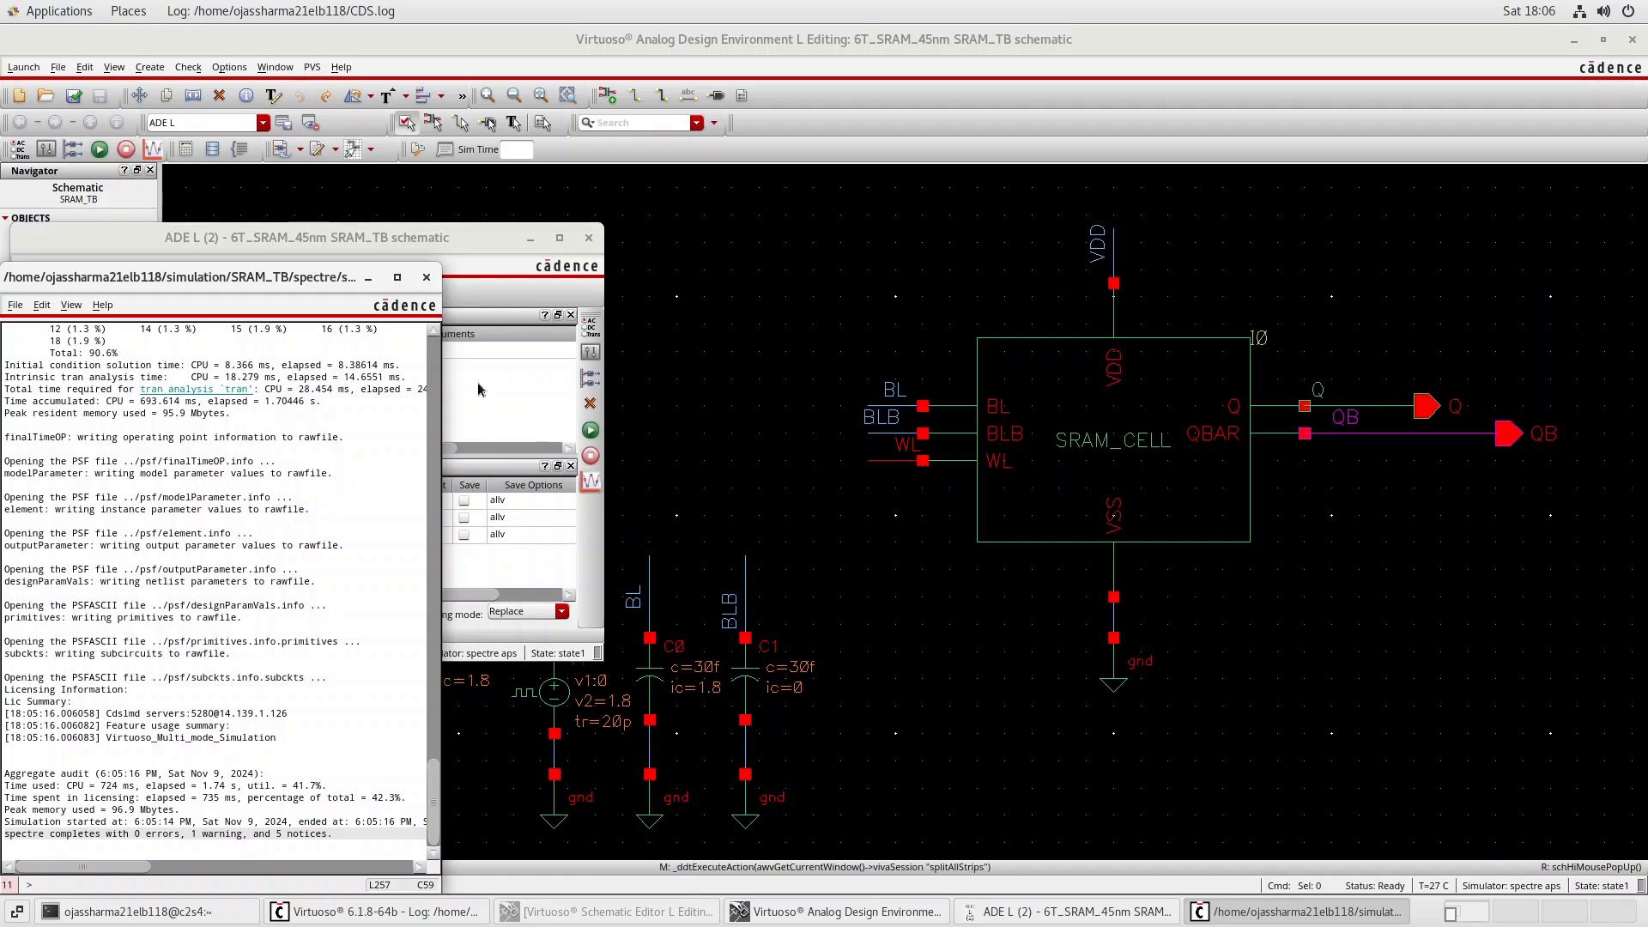
pyautogui.click(426, 277)
pyautogui.click(721, 393)
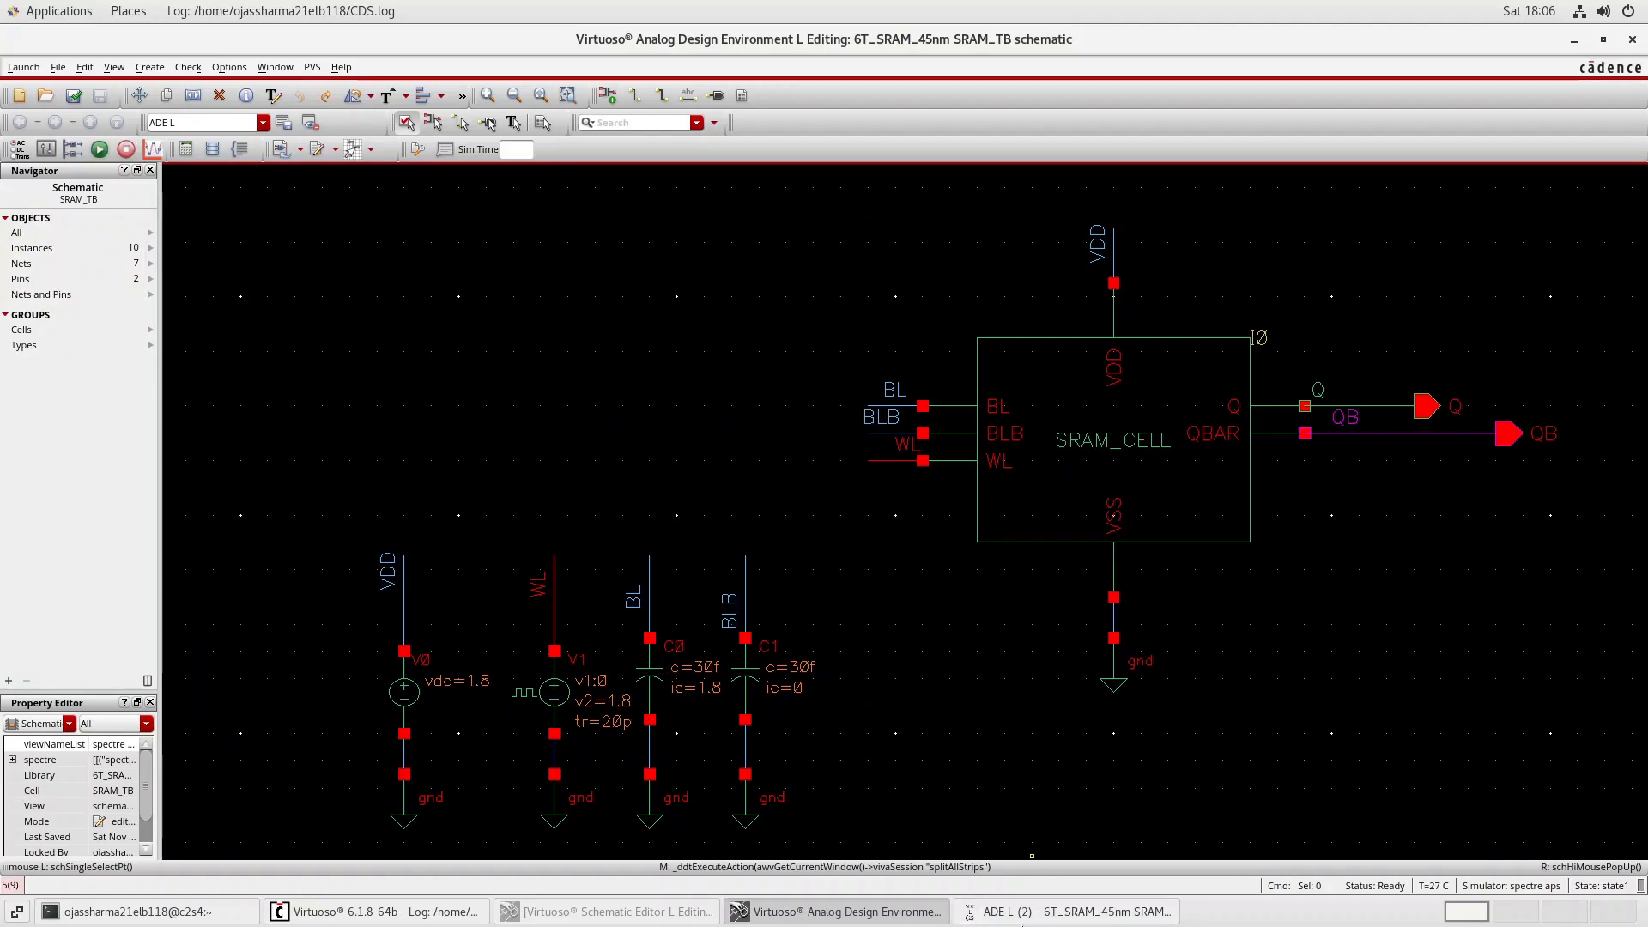
pyautogui.click(1002, 917)
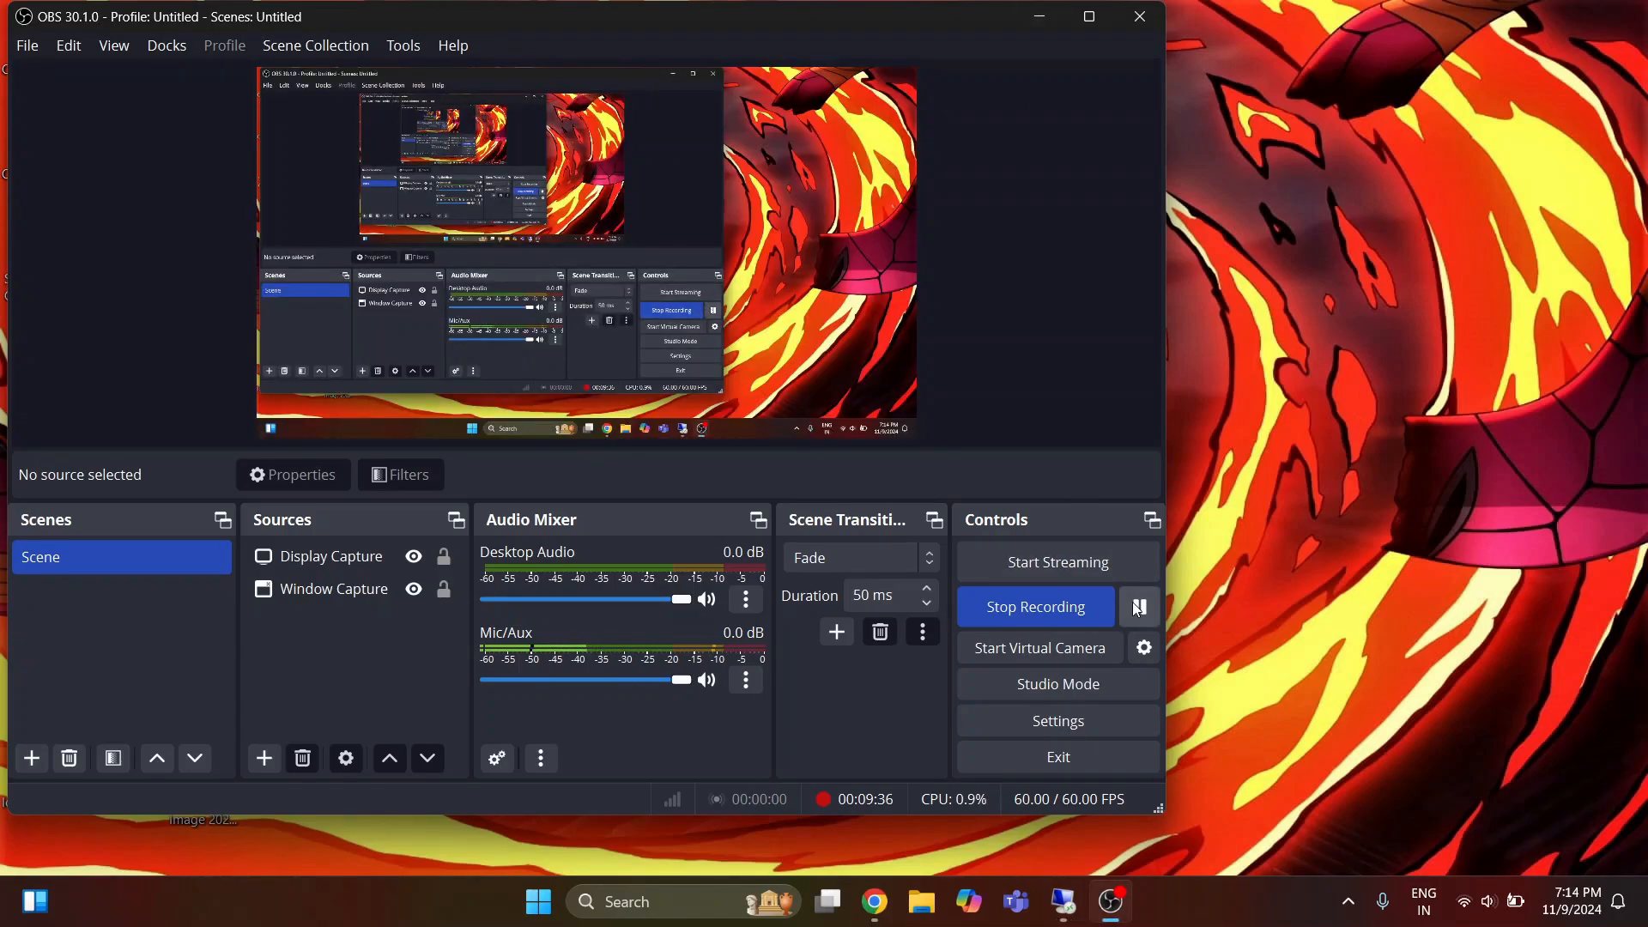
pyautogui.click(1137, 609)
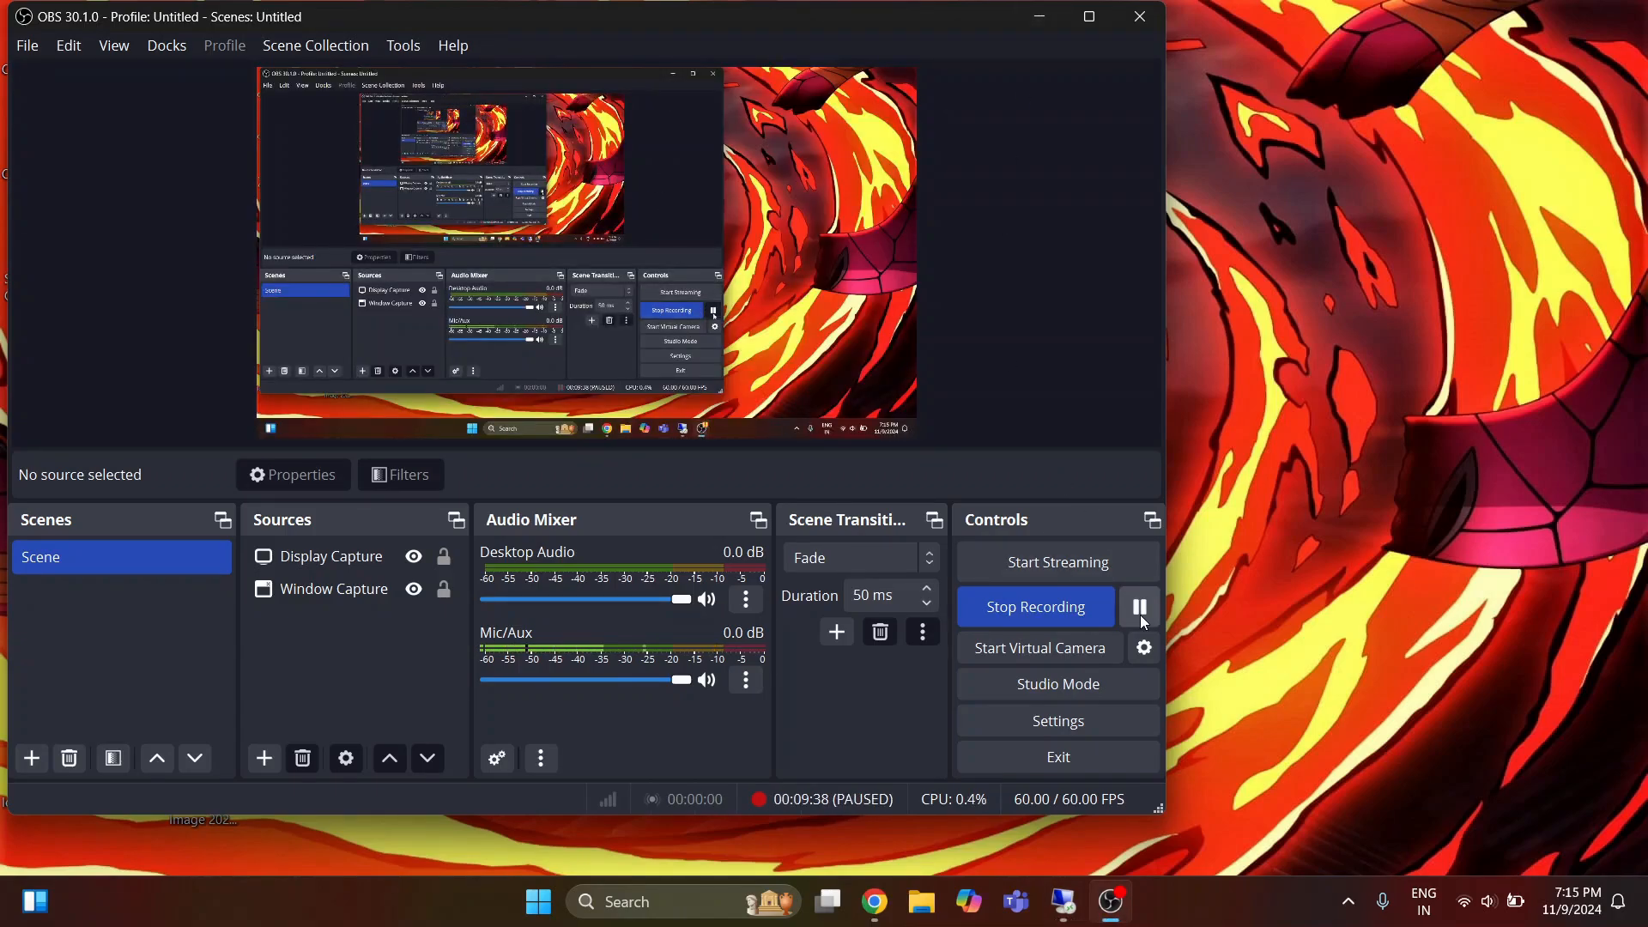
pyautogui.click(1139, 615)
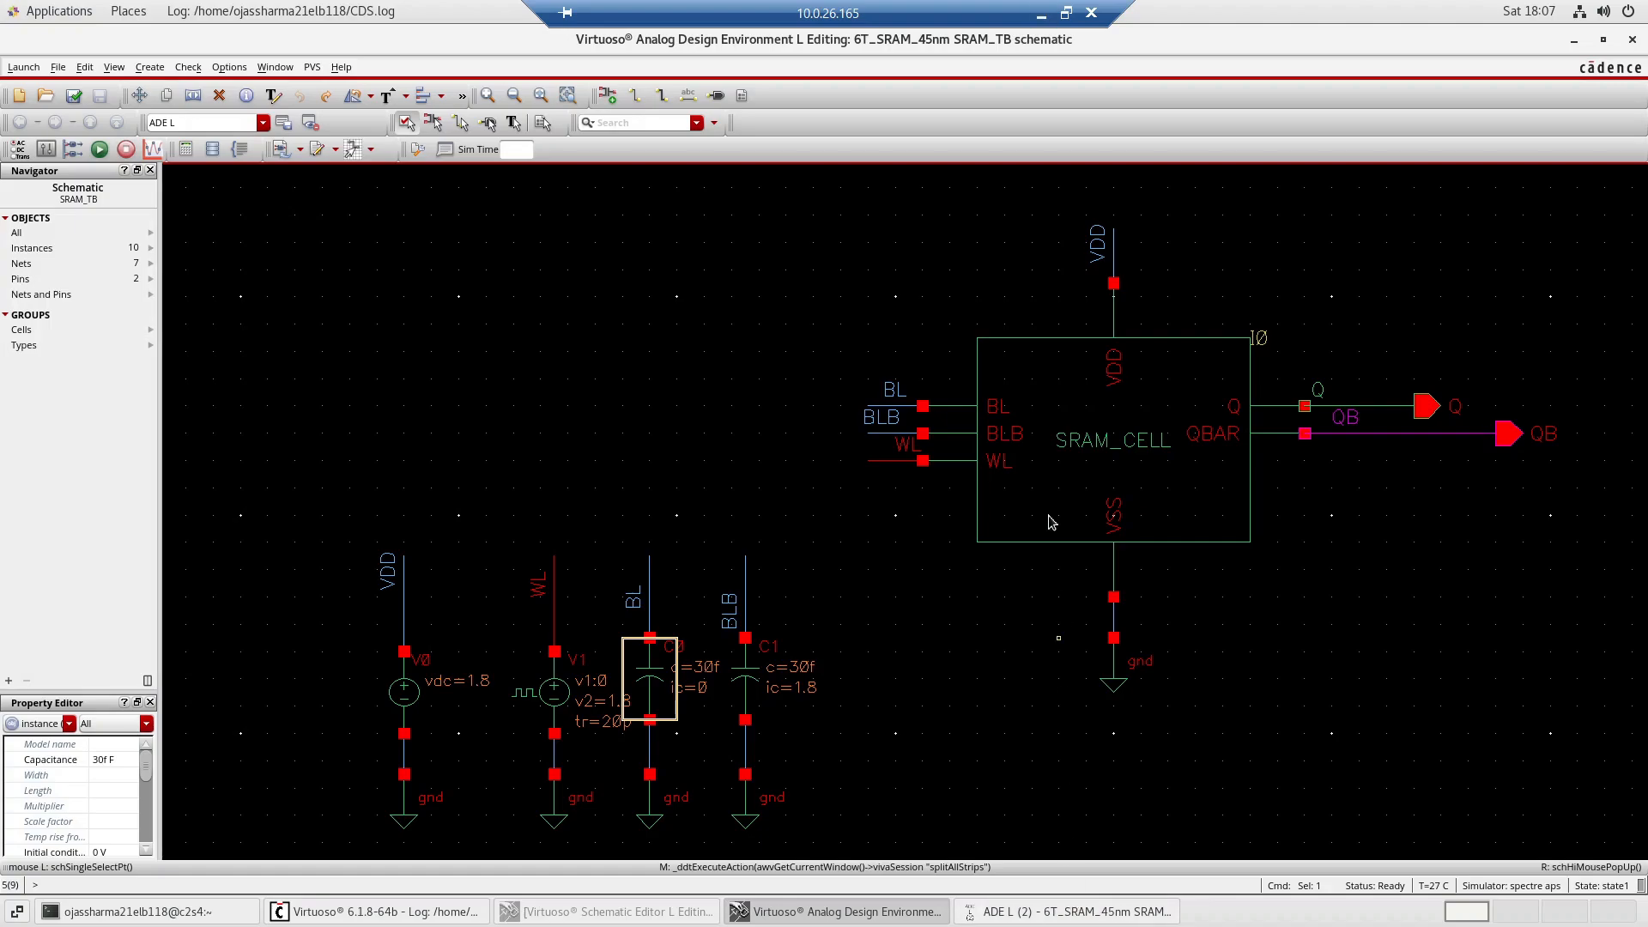
# Inspect the initial condition in the properties of bitline capacitors C1 and C0, then close the properties form.
pyautogui.doubleClick(760, 652)
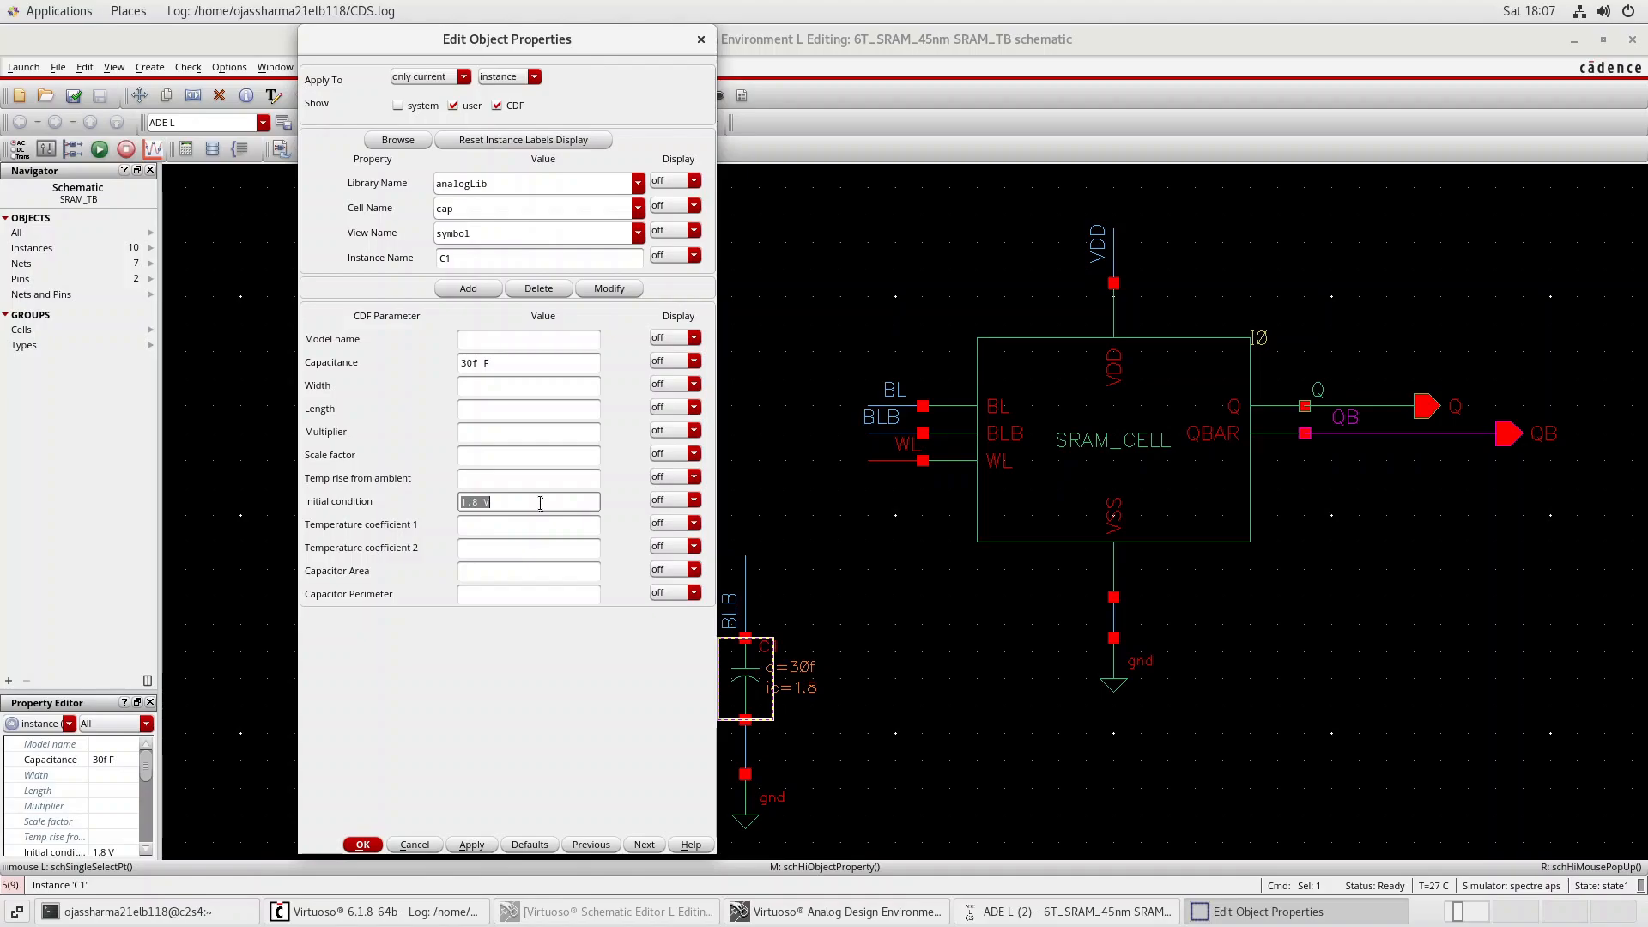
pyautogui.click(540, 503)
pyautogui.press('Return')
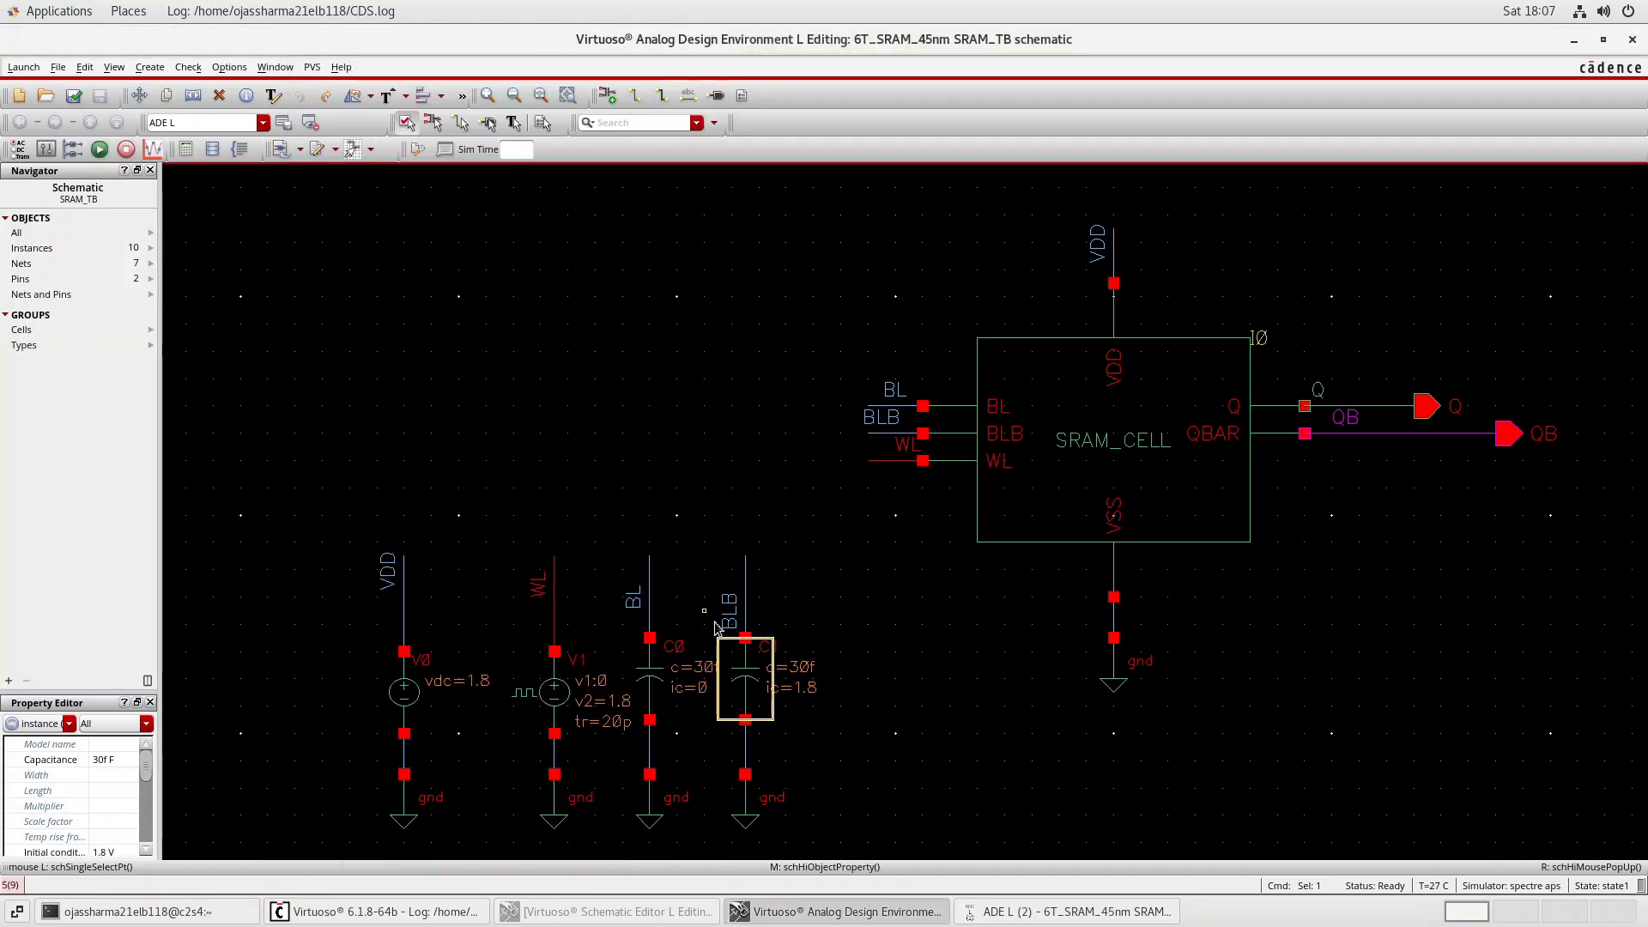
pyautogui.doubleClick(665, 674)
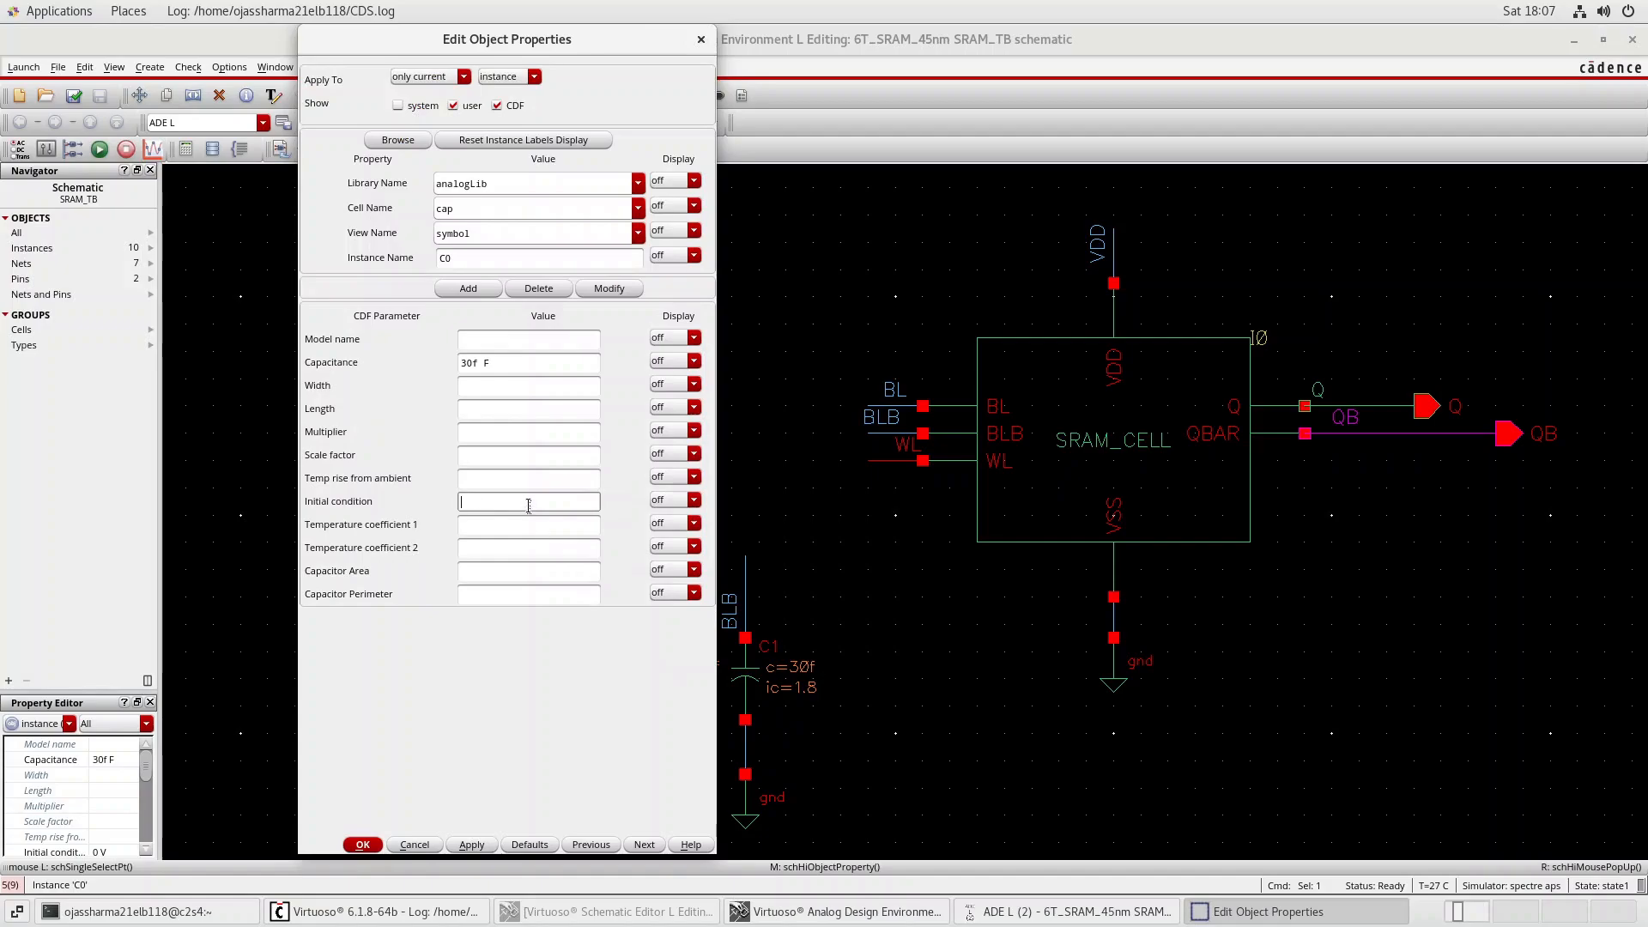
pyautogui.press('Tab')
pyautogui.click(525, 502)
pyautogui.press('Tab')
pyautogui.click(524, 503)
pyautogui.click(701, 39)
pyautogui.click(829, 446)
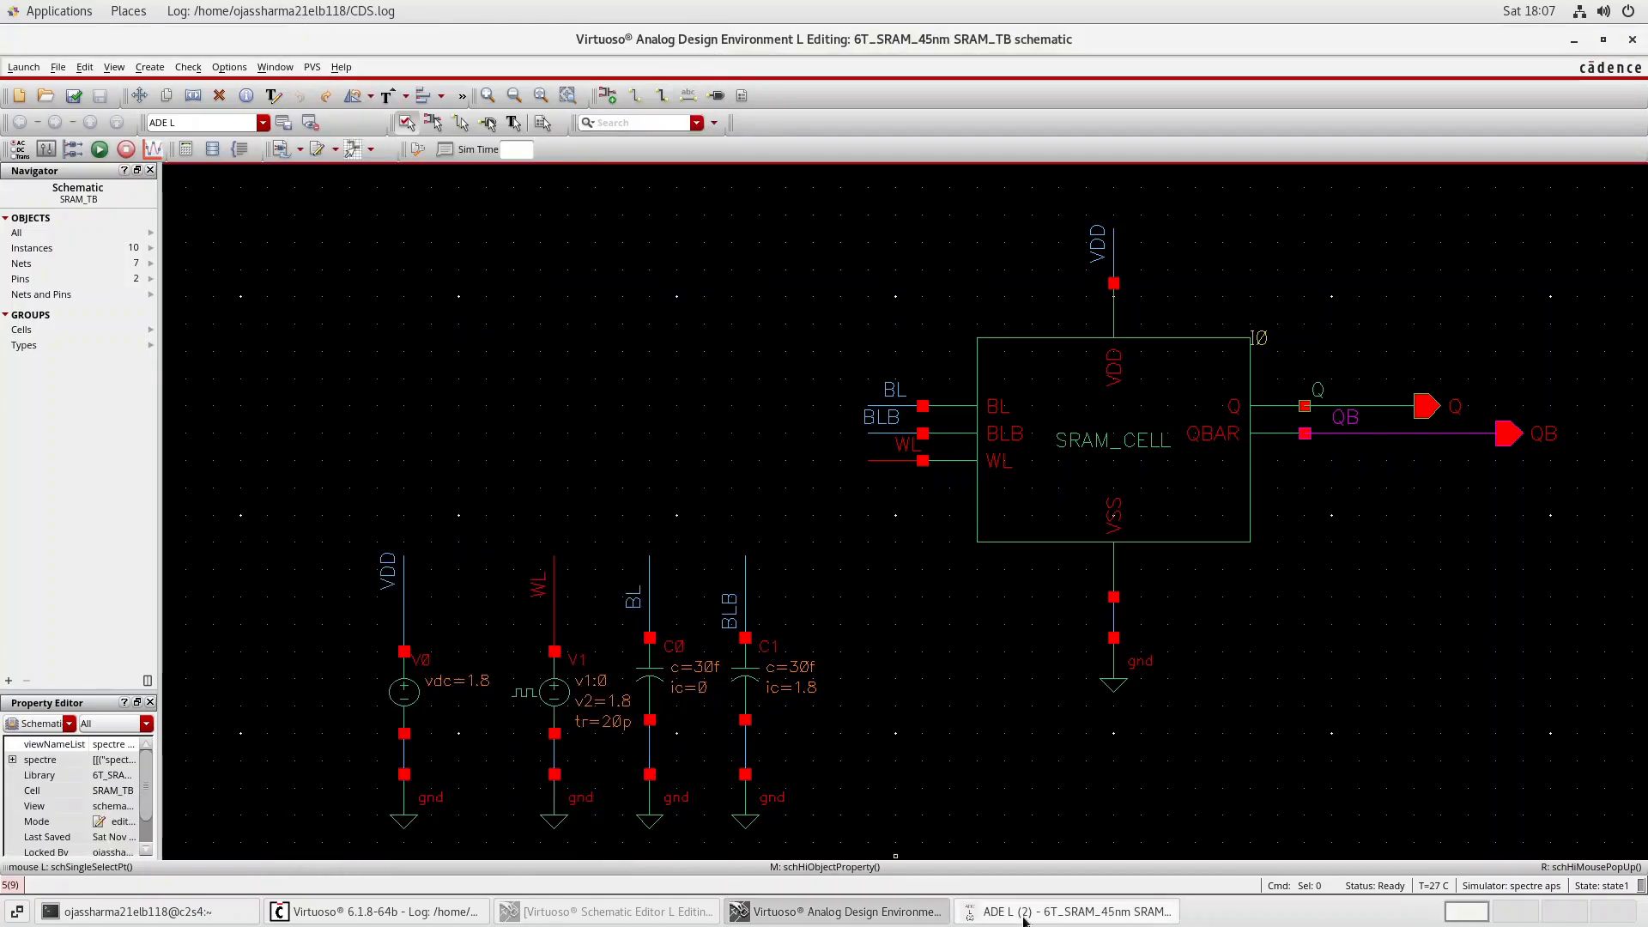
# Reopen the initial condition set from ADE L and accept it with node Q at 1.8 and QB at 0.
pyautogui.click(1073, 911)
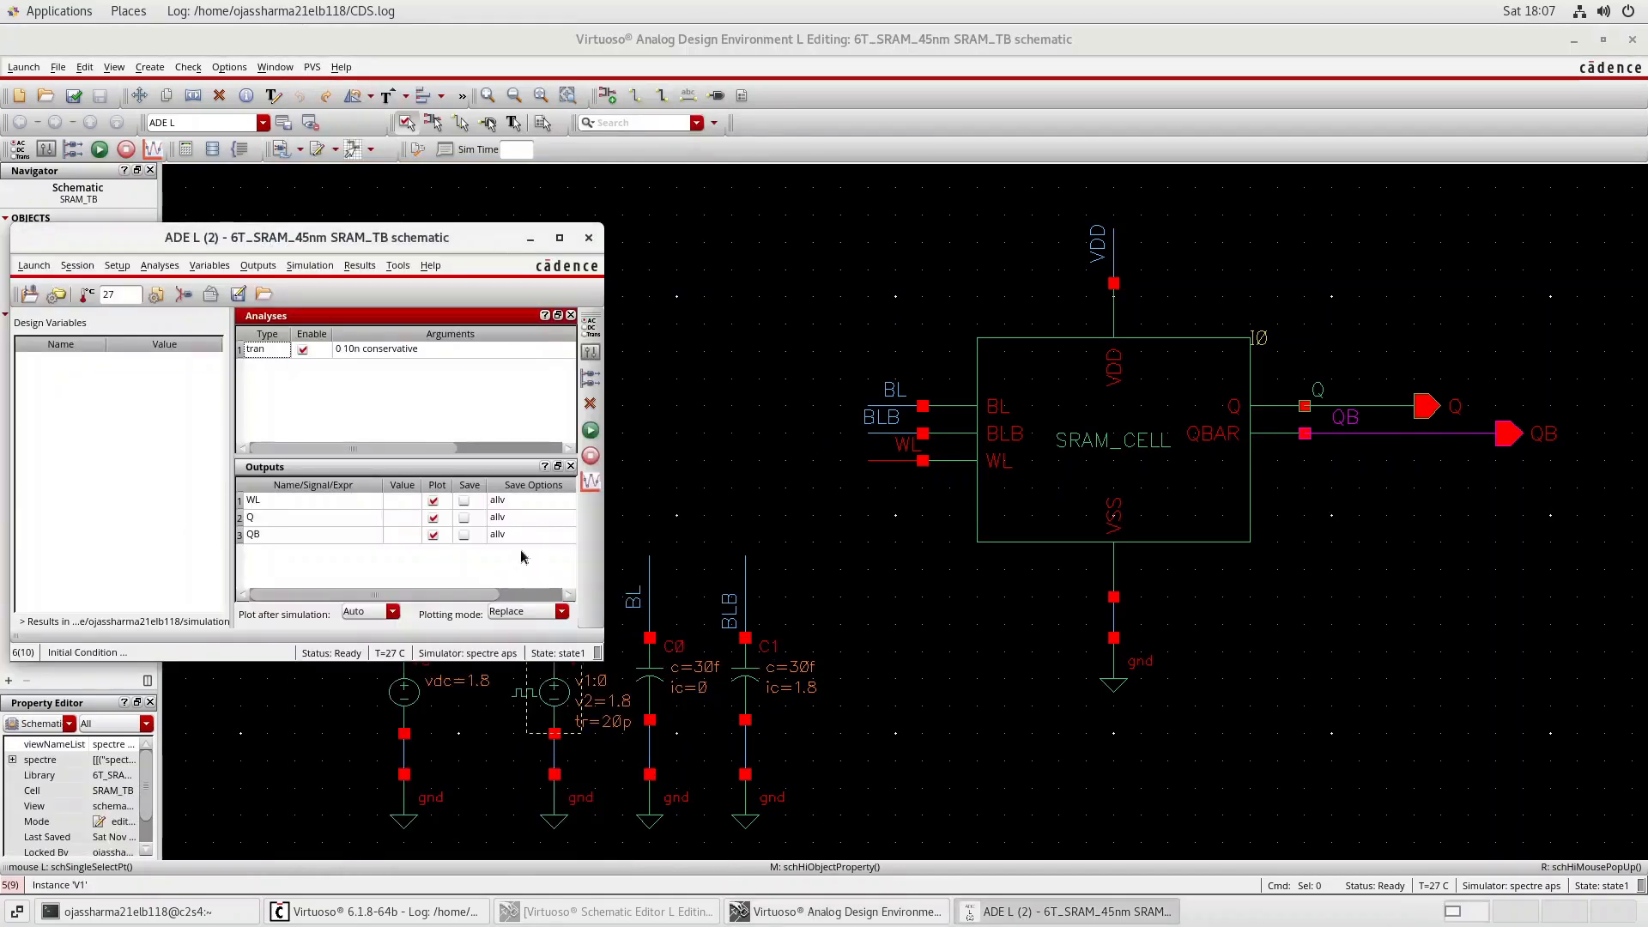
pyautogui.click(329, 268)
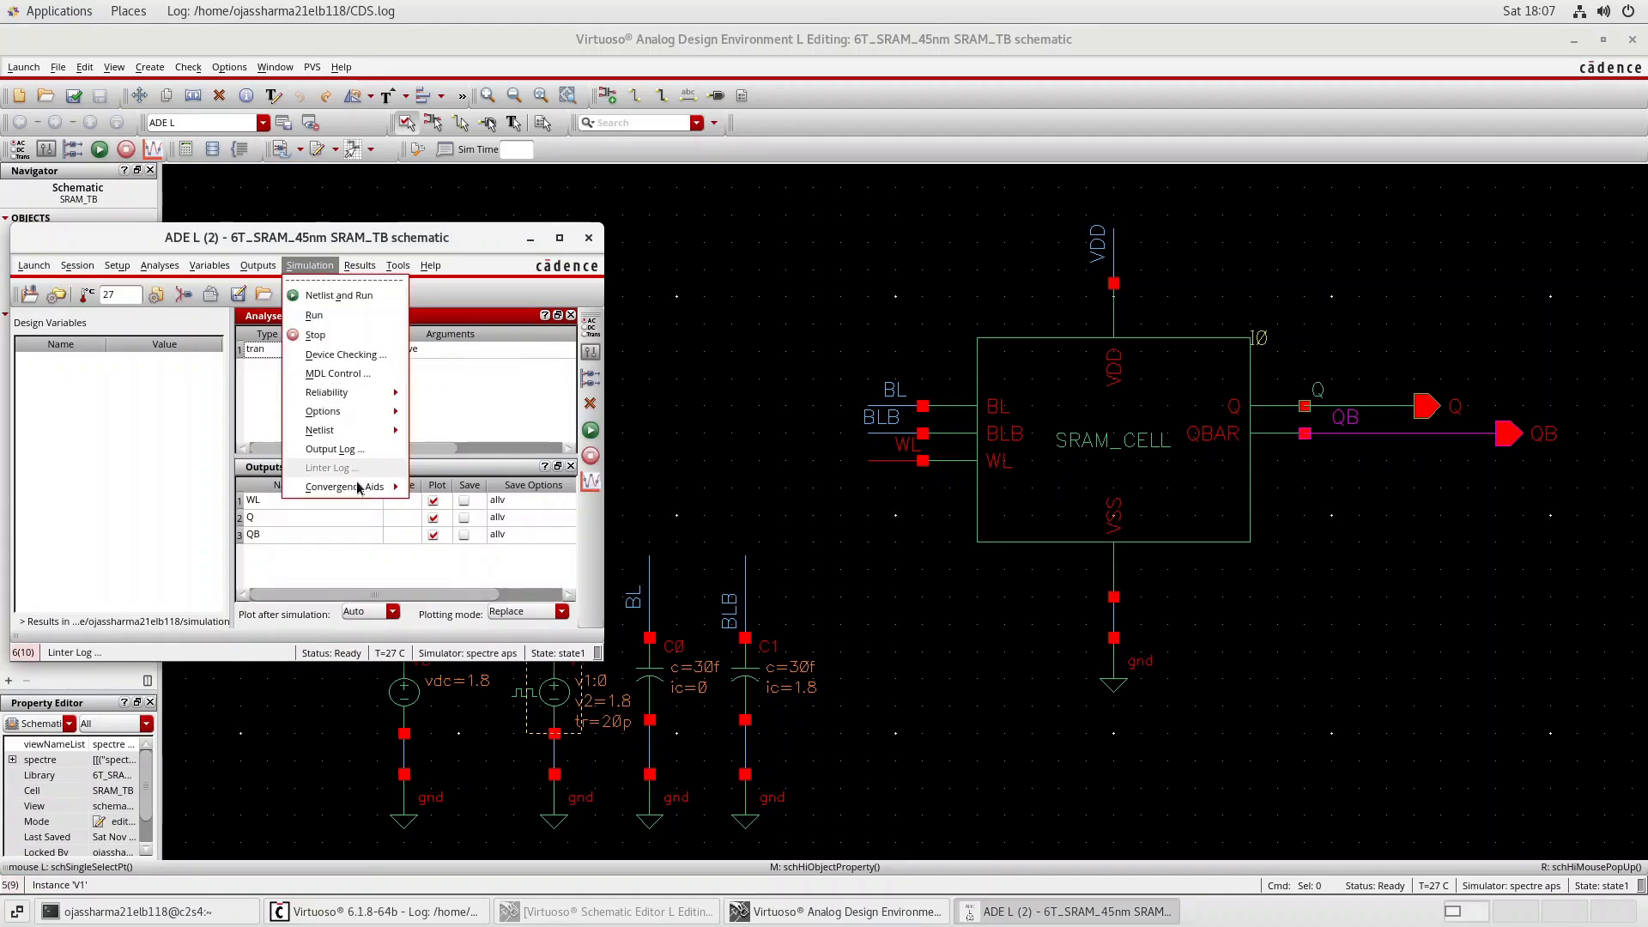
pyautogui.moveTo(358, 488)
pyautogui.click(458, 516)
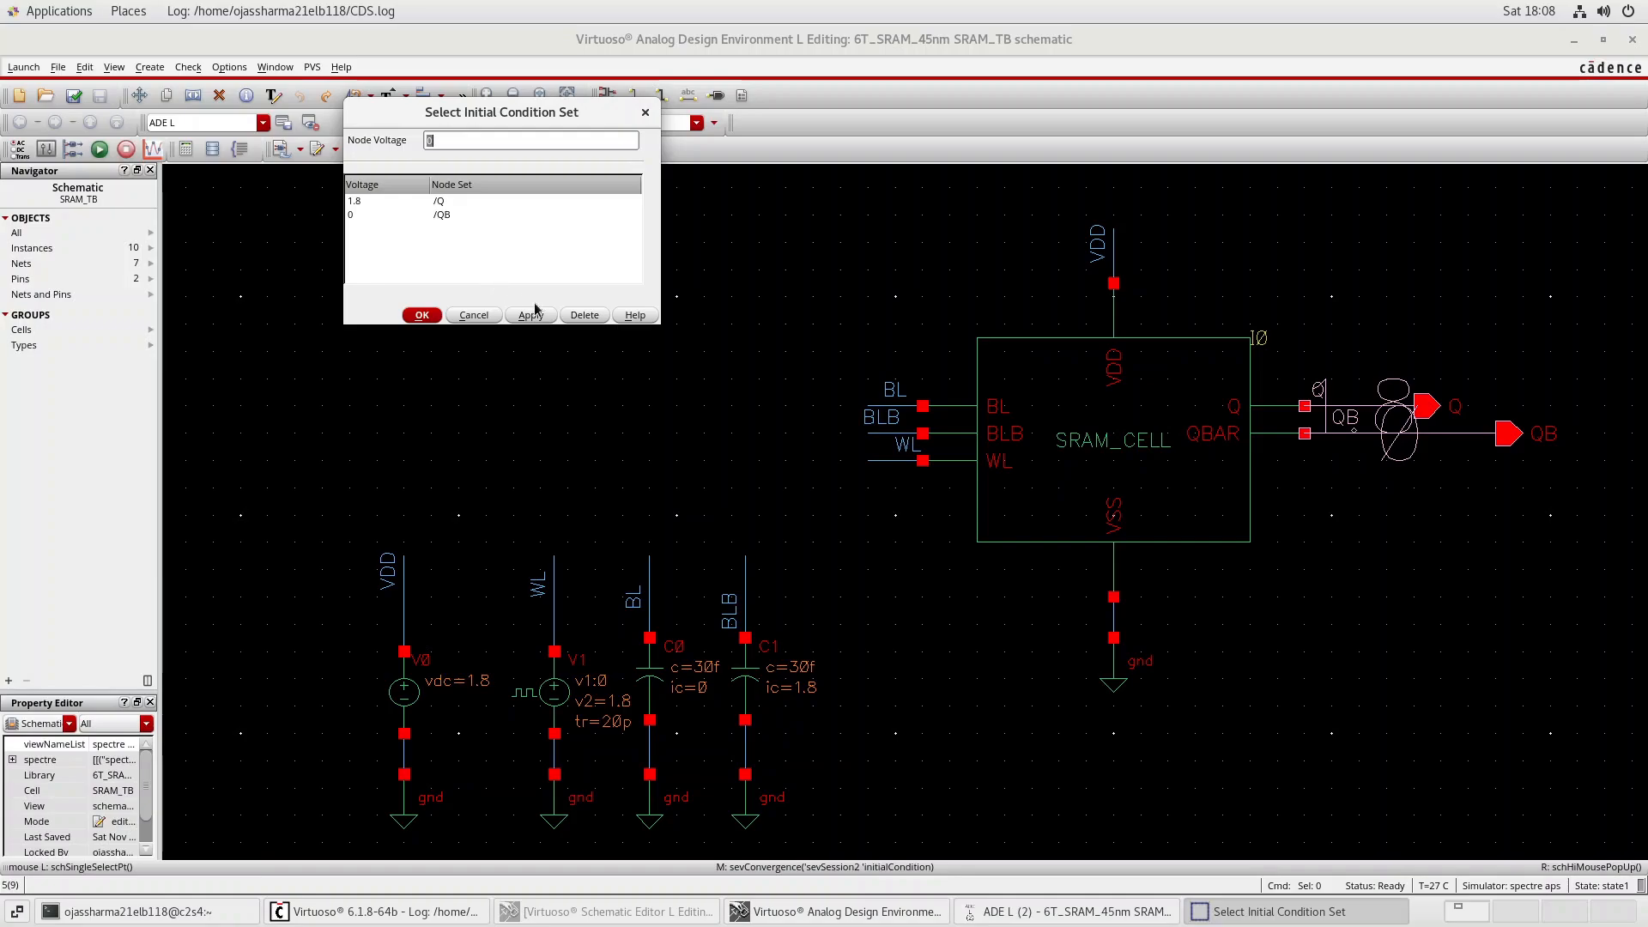
pyautogui.click(422, 315)
# Rerun the transient simulation with the swapped initial conditions, examine WL, Q and QB in separate strips, and minimize the waveform window.
pyautogui.click(1006, 910)
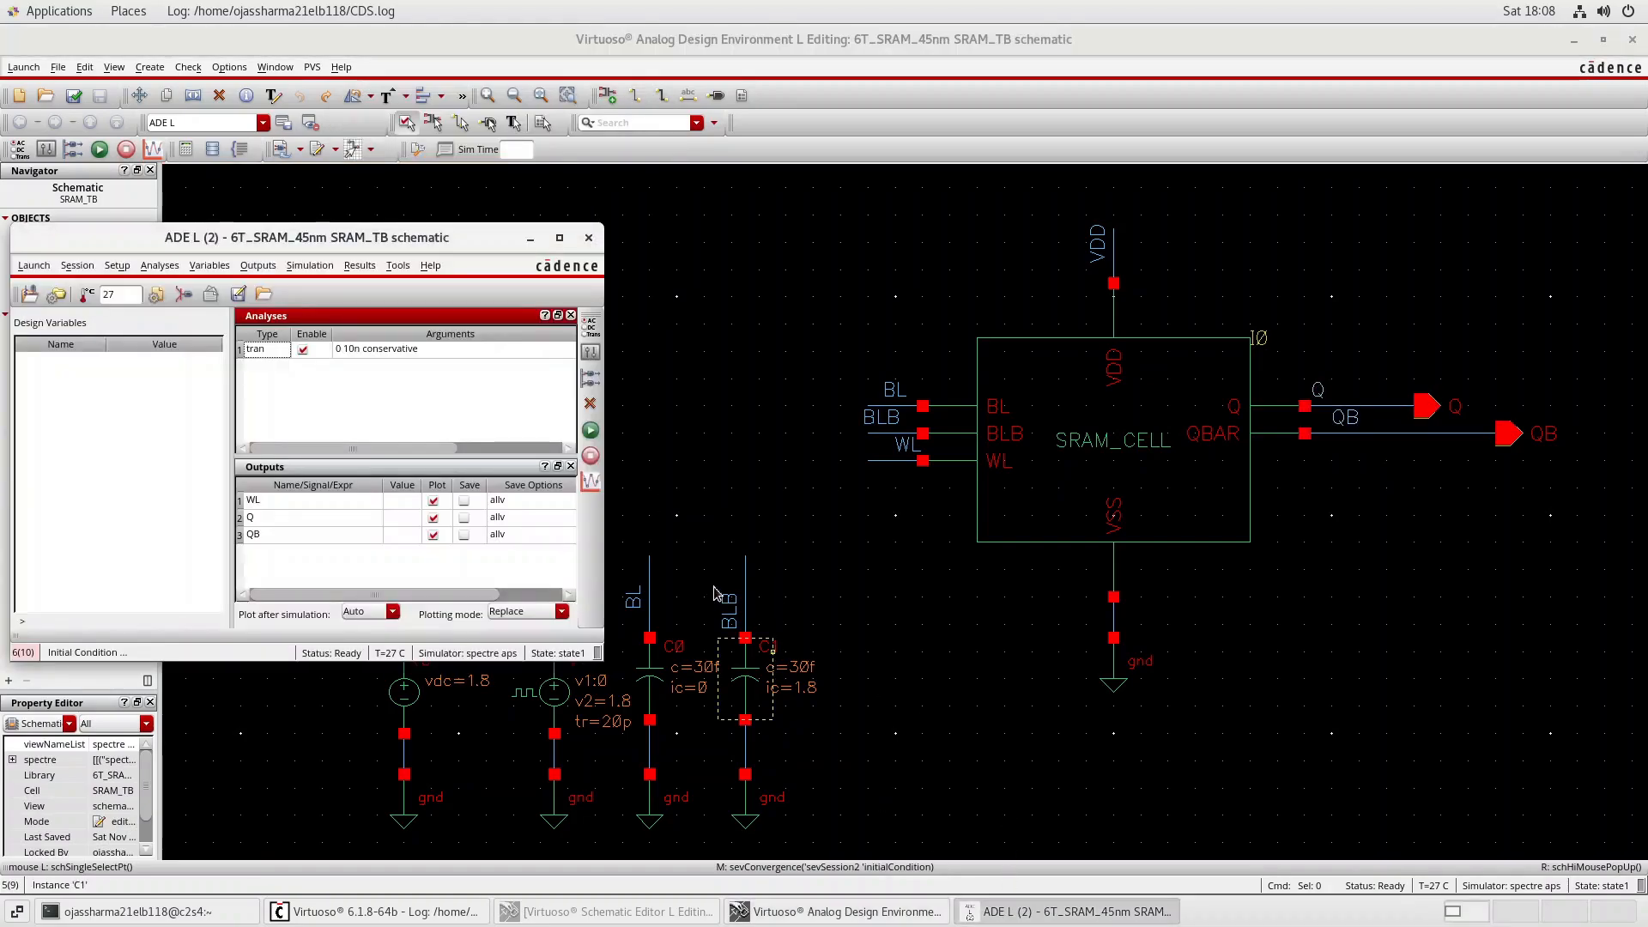
pyautogui.click(598, 440)
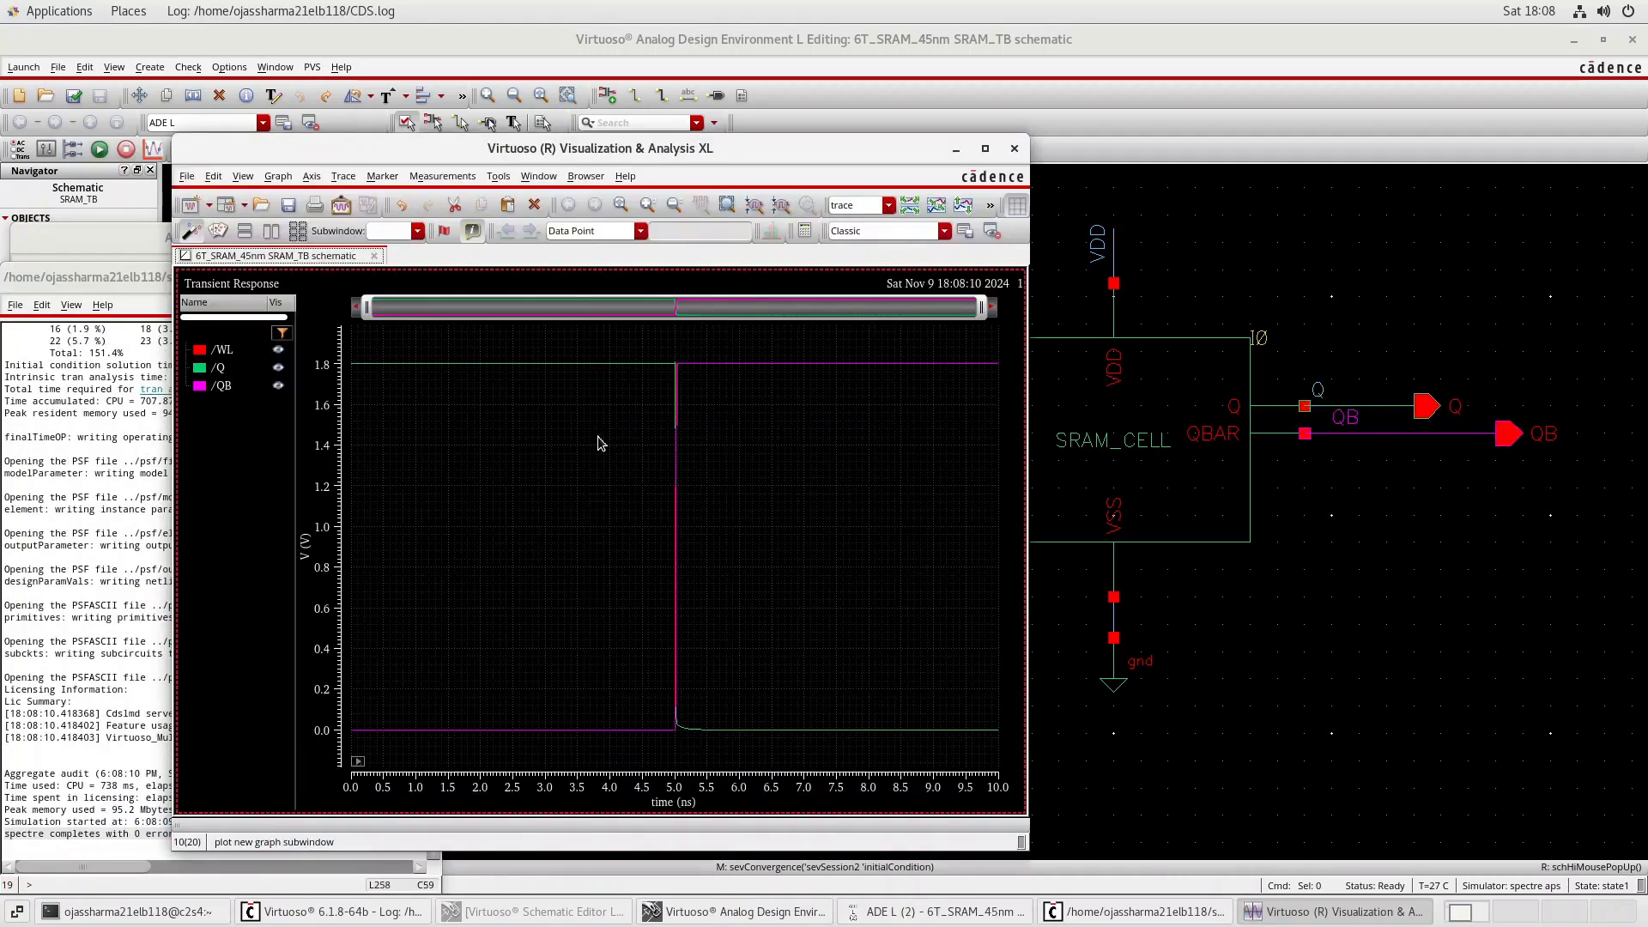
pyautogui.click(986, 149)
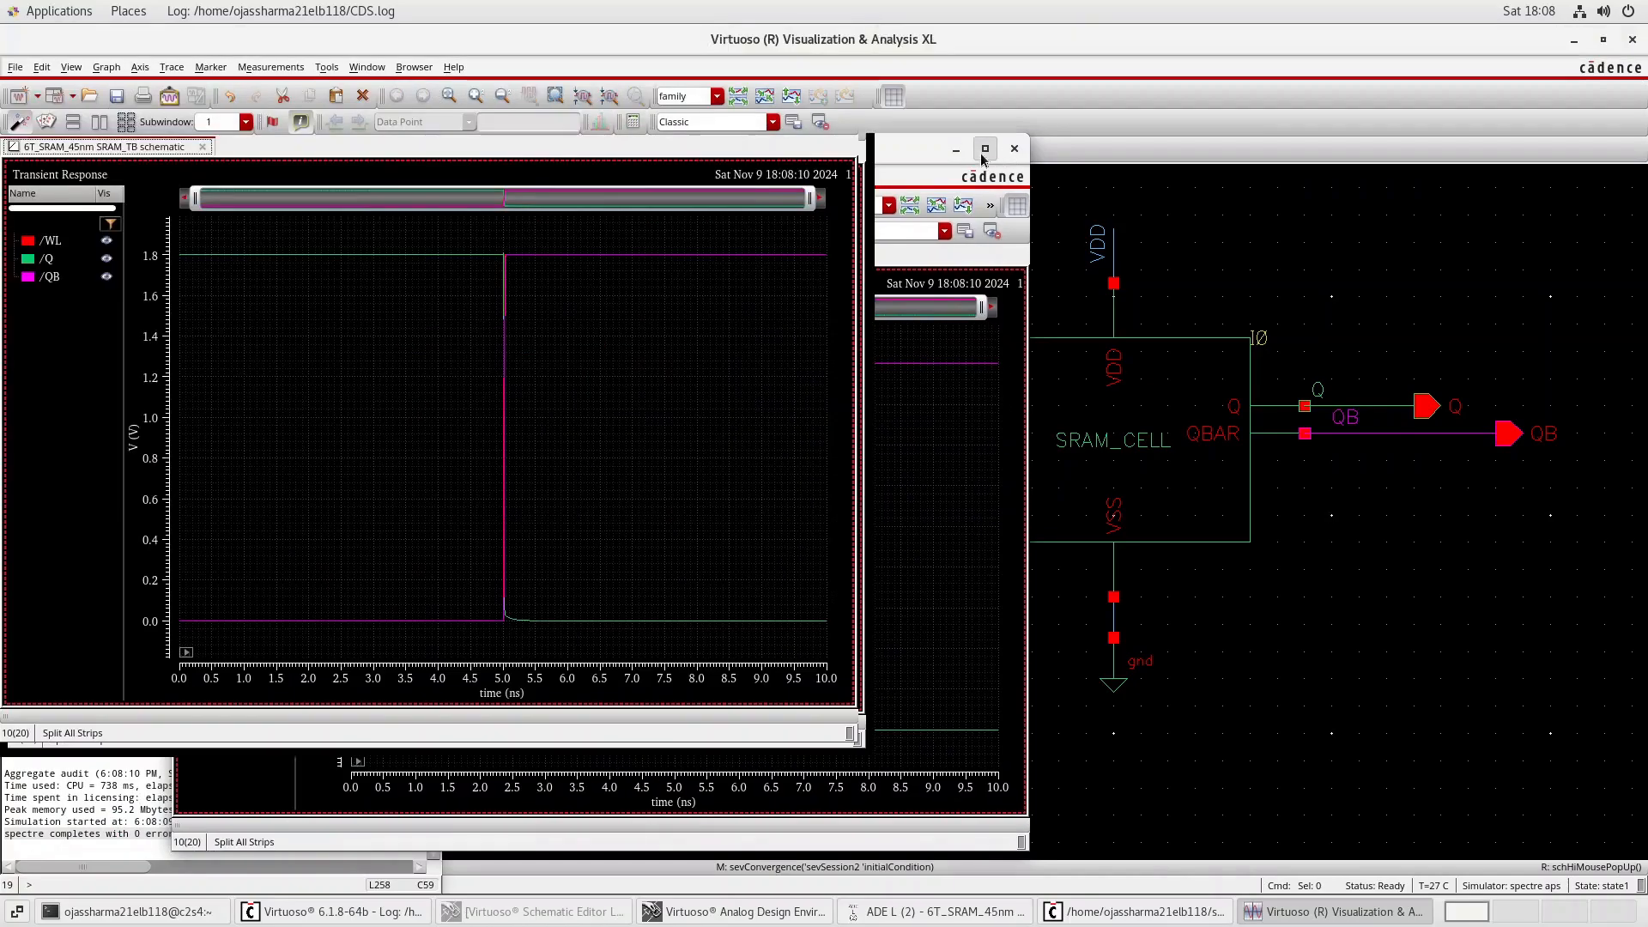
pyautogui.click(738, 96)
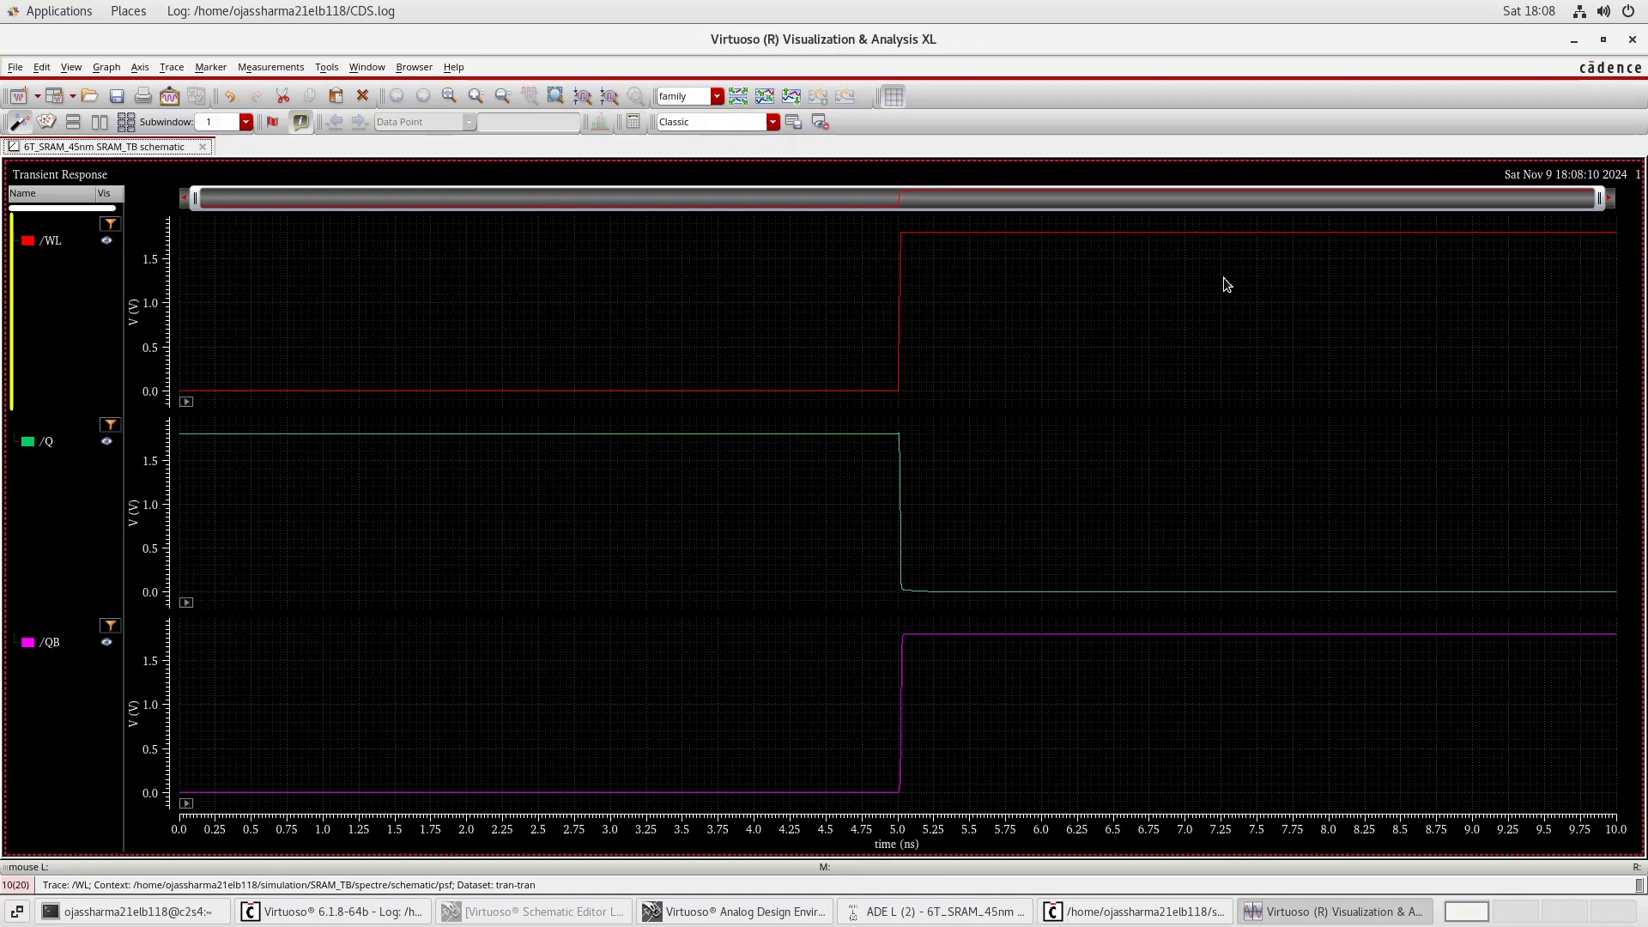
pyautogui.moveTo(966, 598)
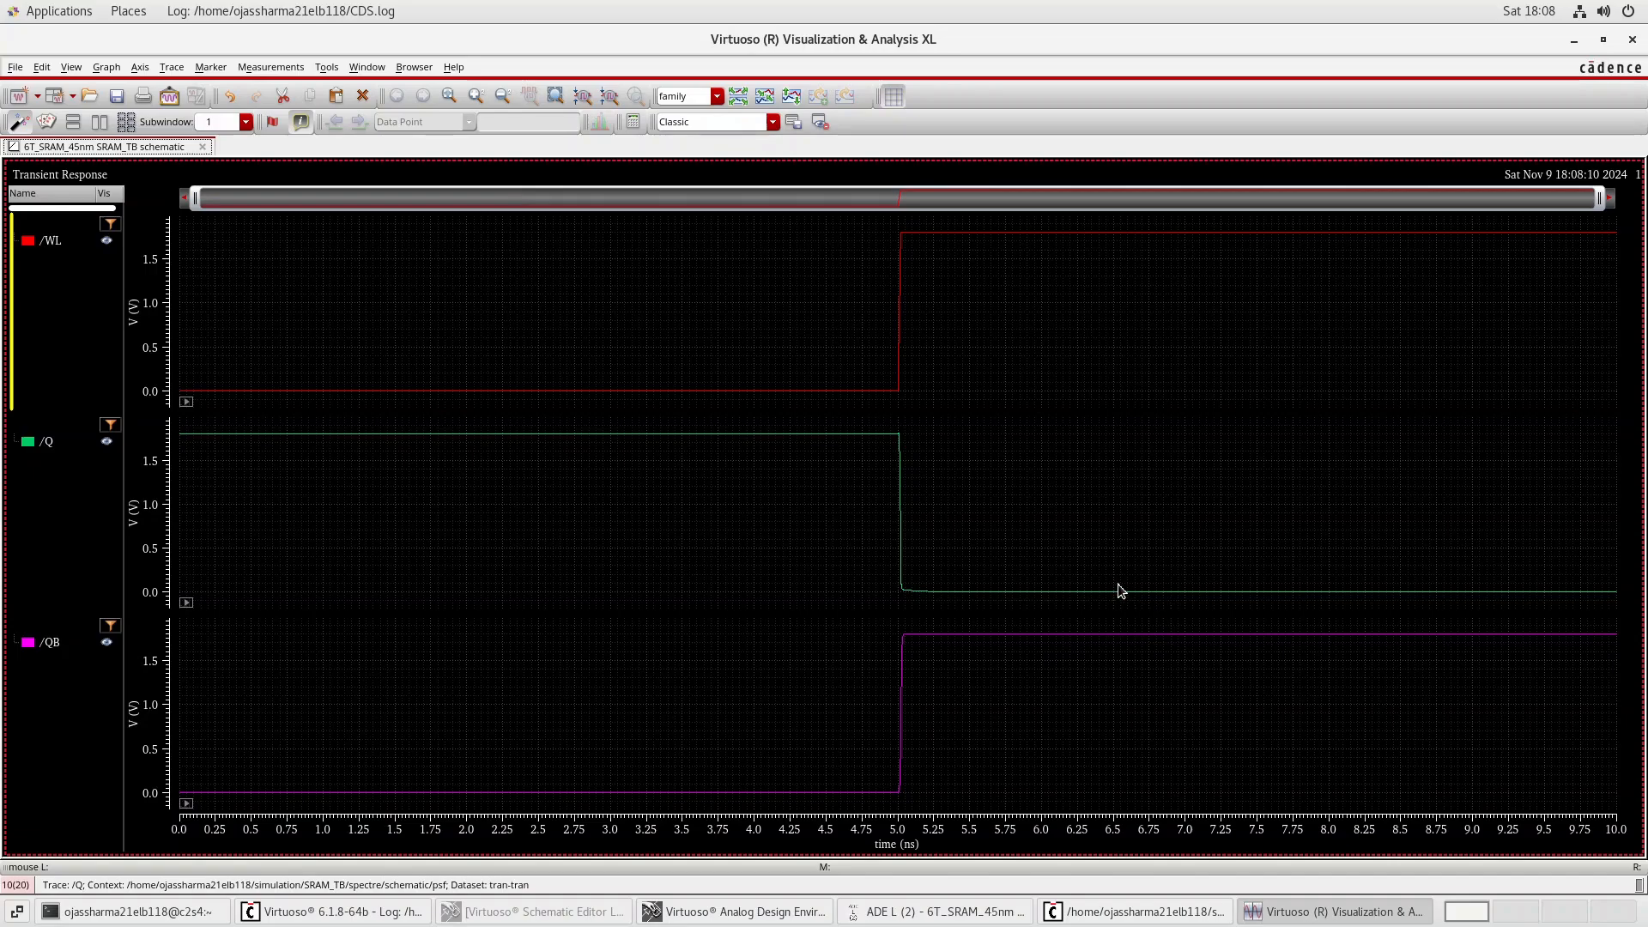
pyautogui.click(1572, 42)
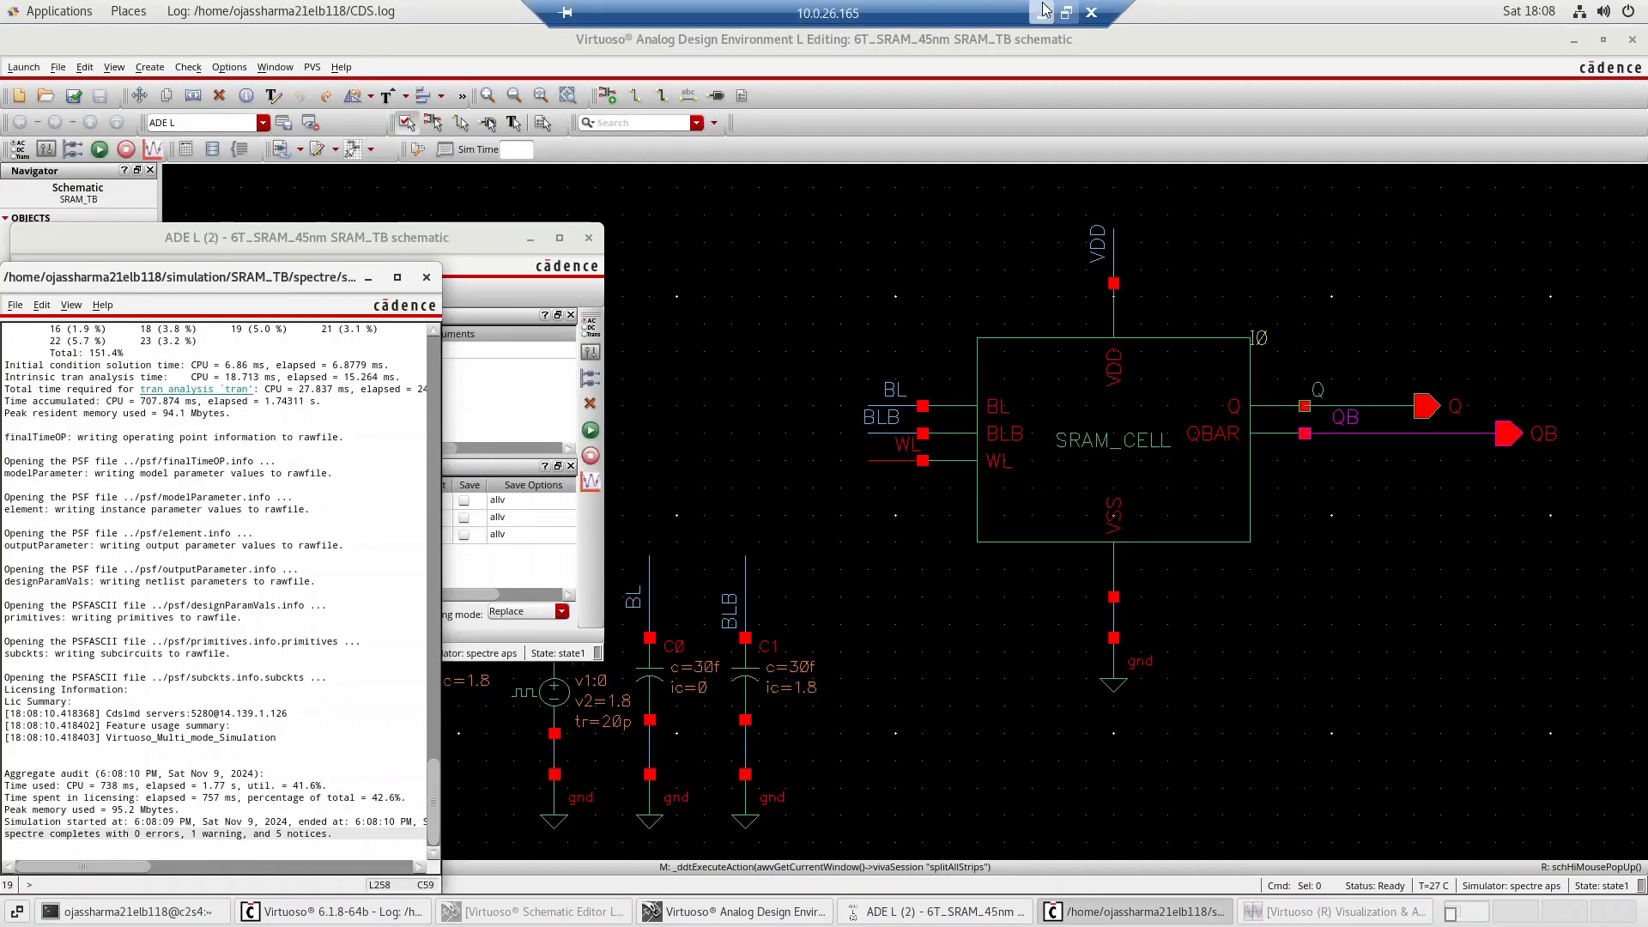
pyautogui.click(1054, 11)
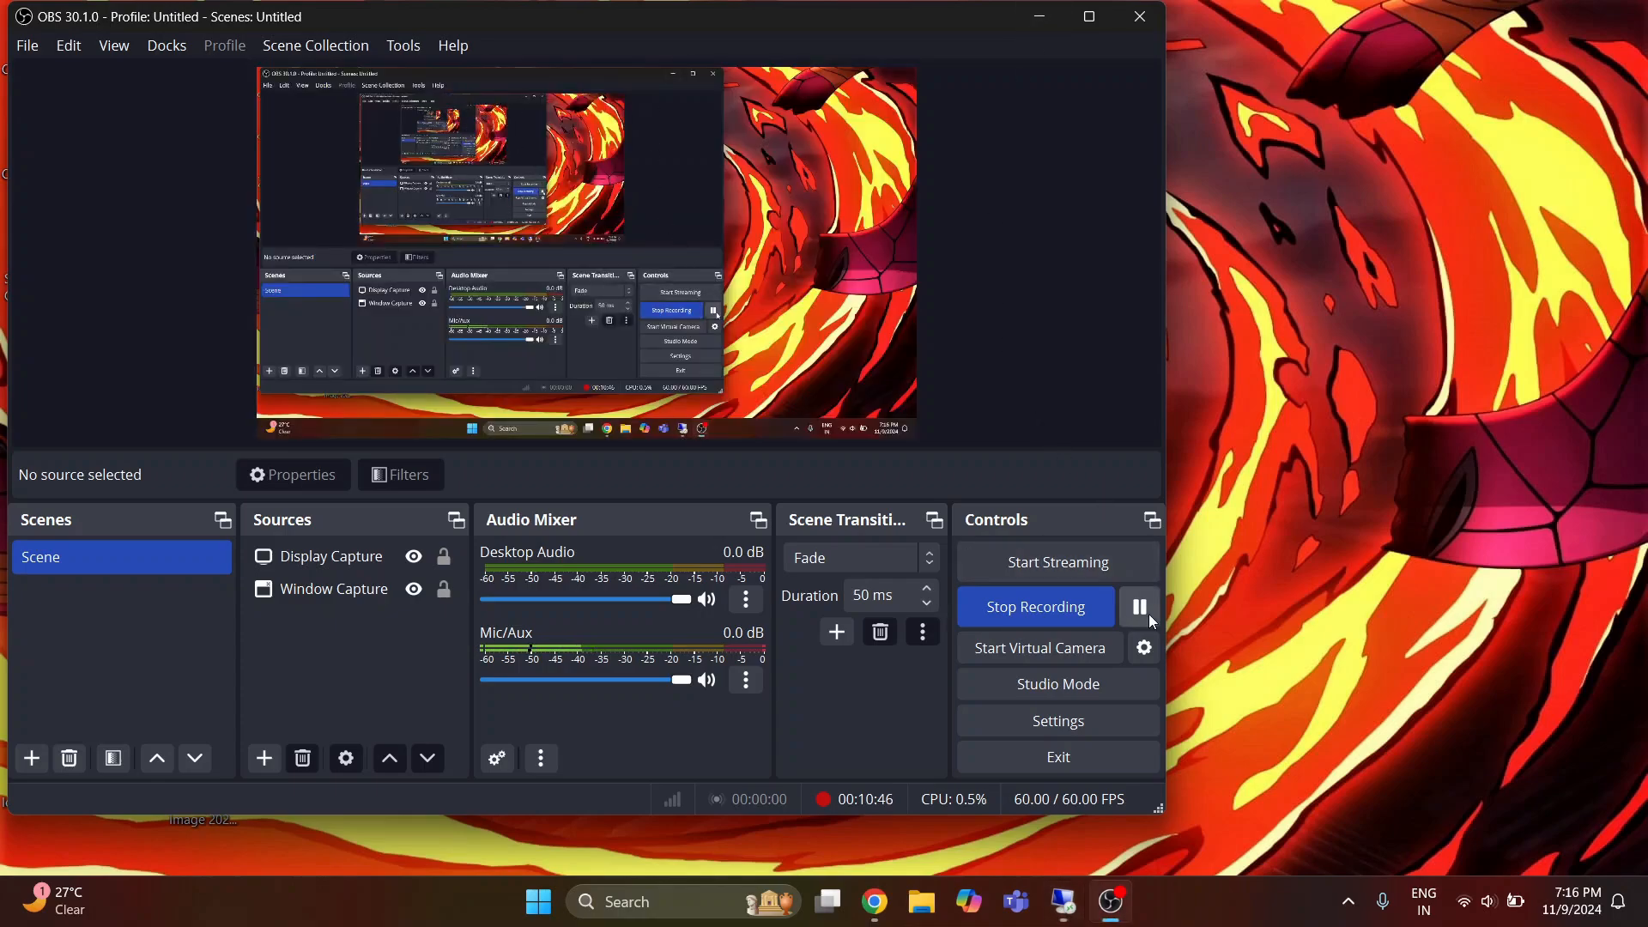
pyautogui.click(1151, 619)
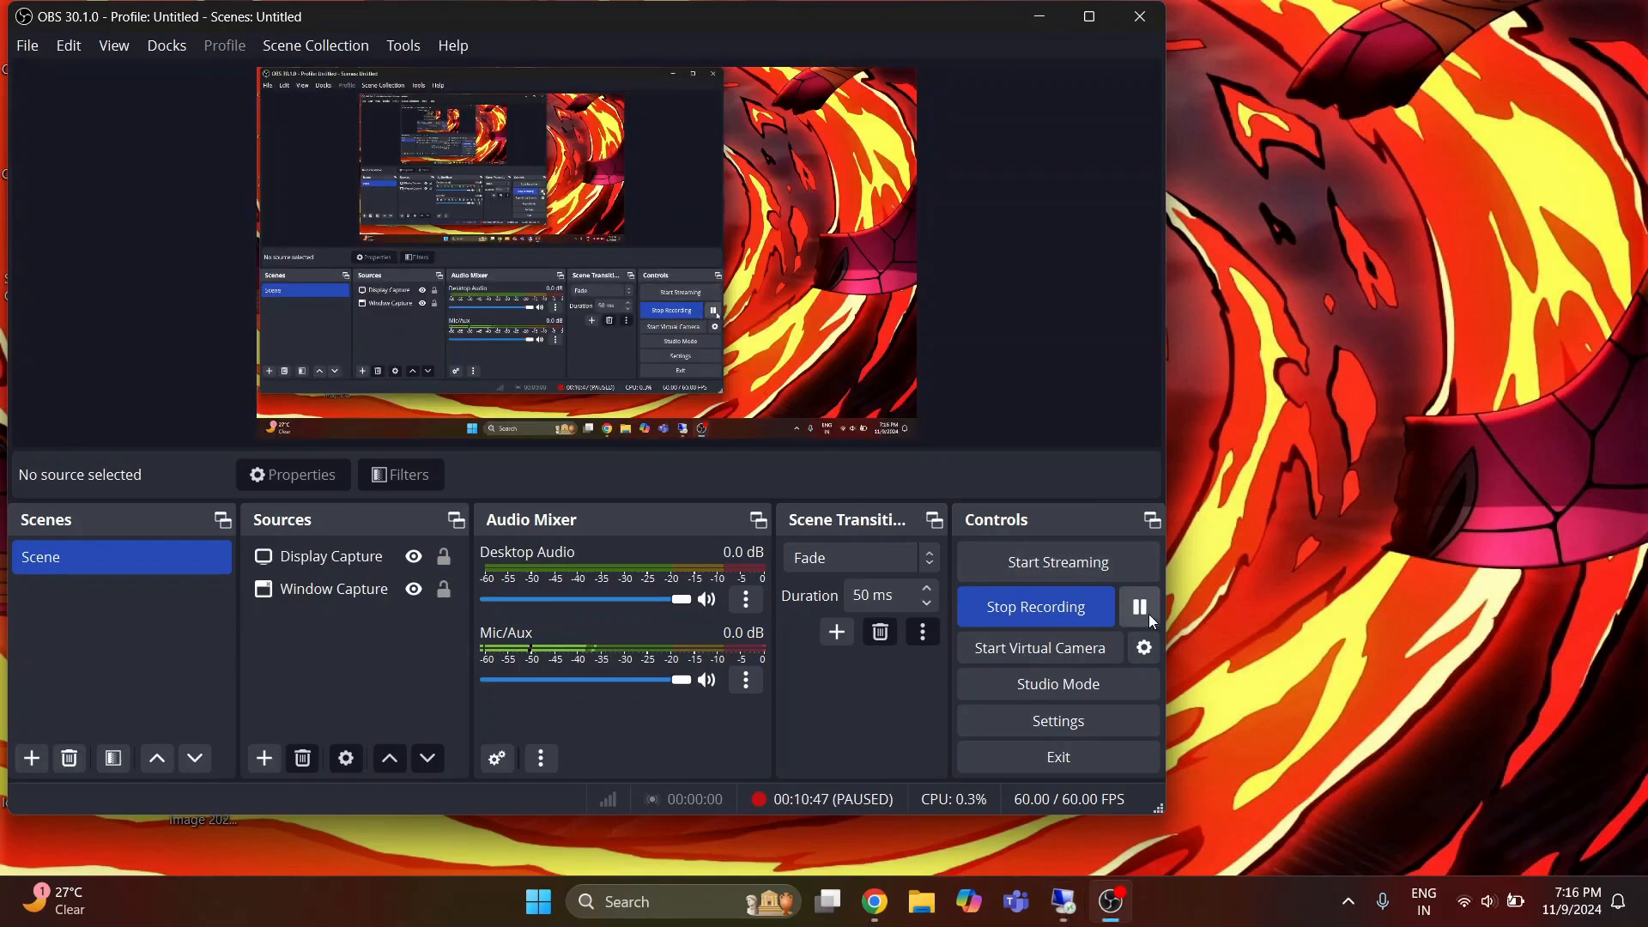
pyautogui.click(1063, 901)
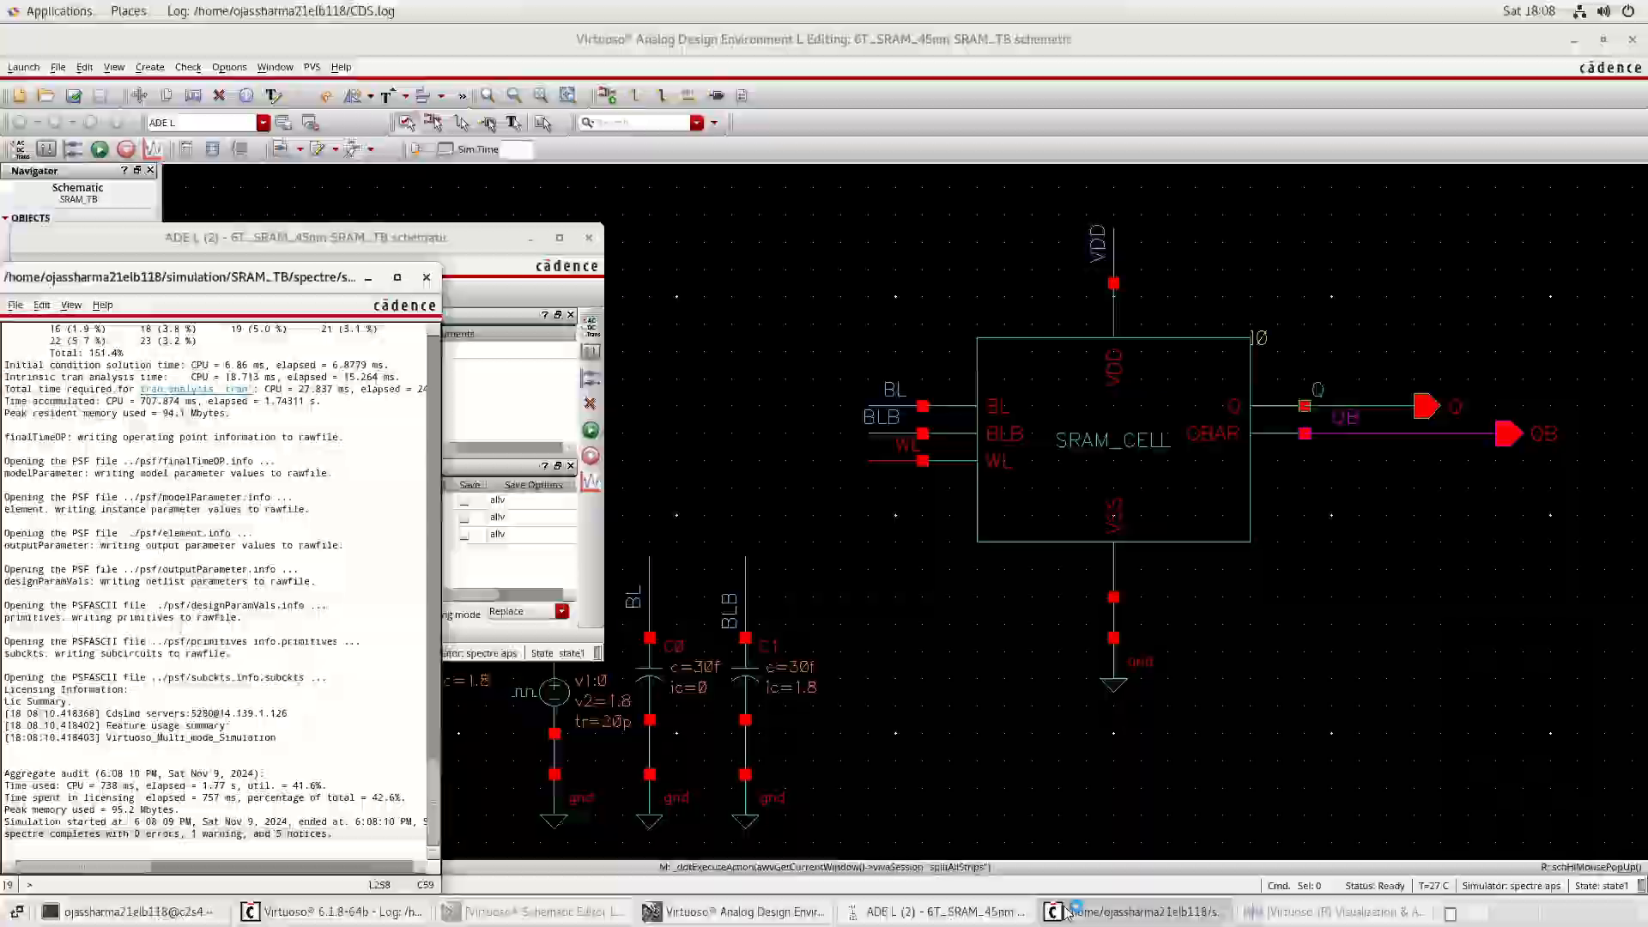
# Minimize the simulation log and ADE L windows, then set the initial condition of bitline capacitor C0 to 1.8 V.
pyautogui.click(368, 277)
pyautogui.click(532, 239)
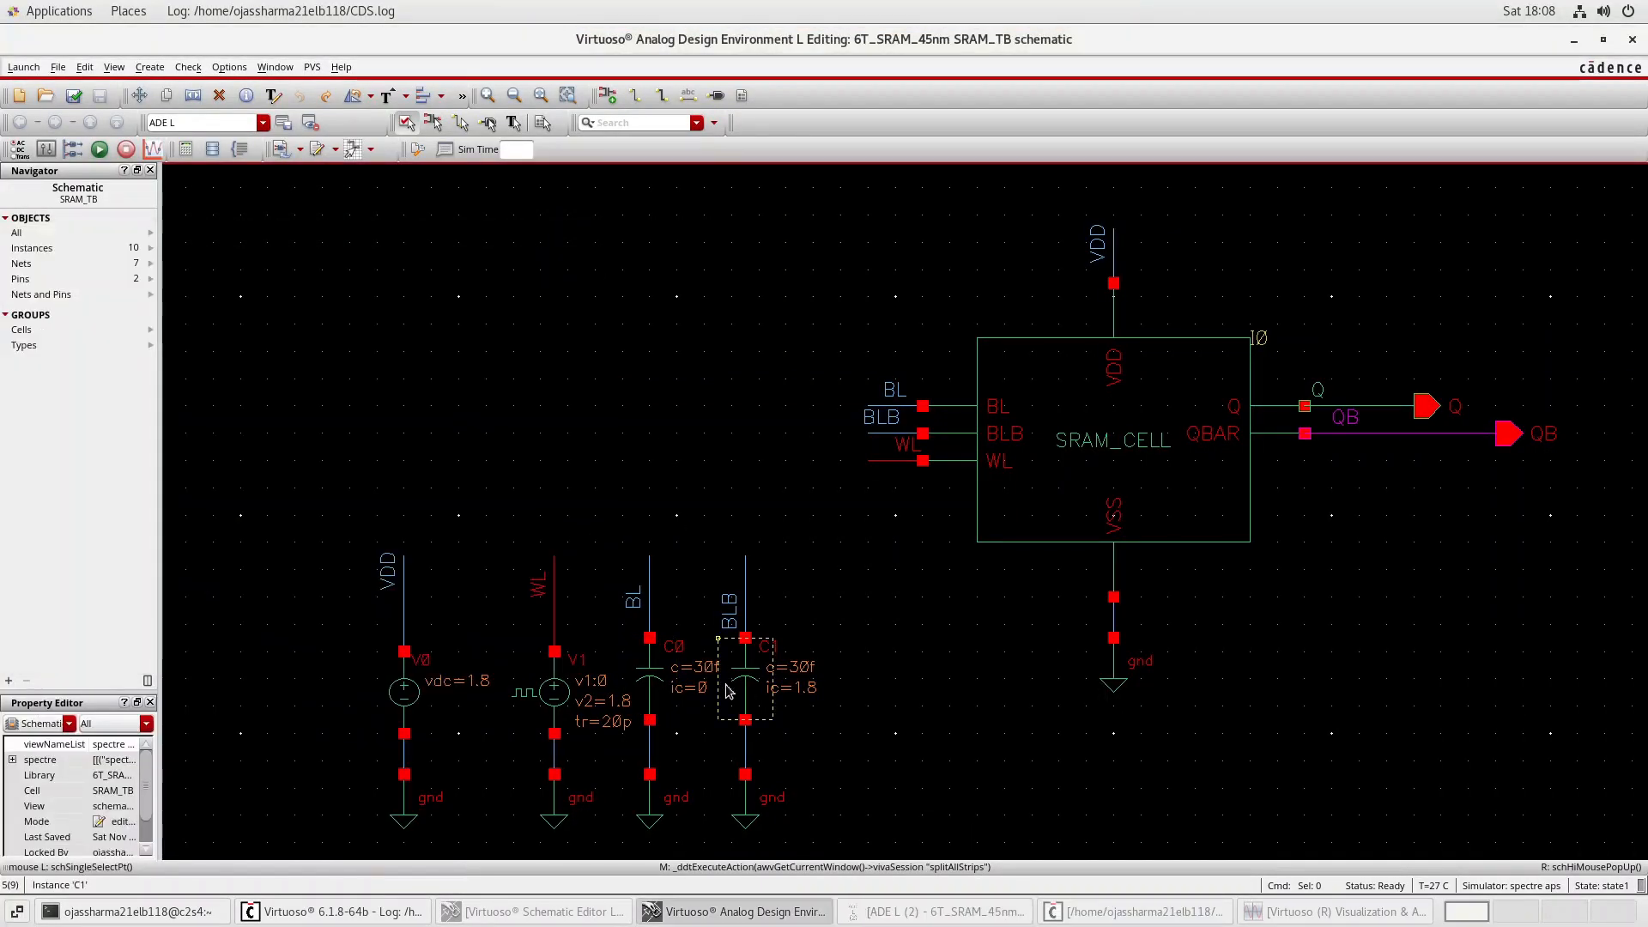
pyautogui.click(638, 676)
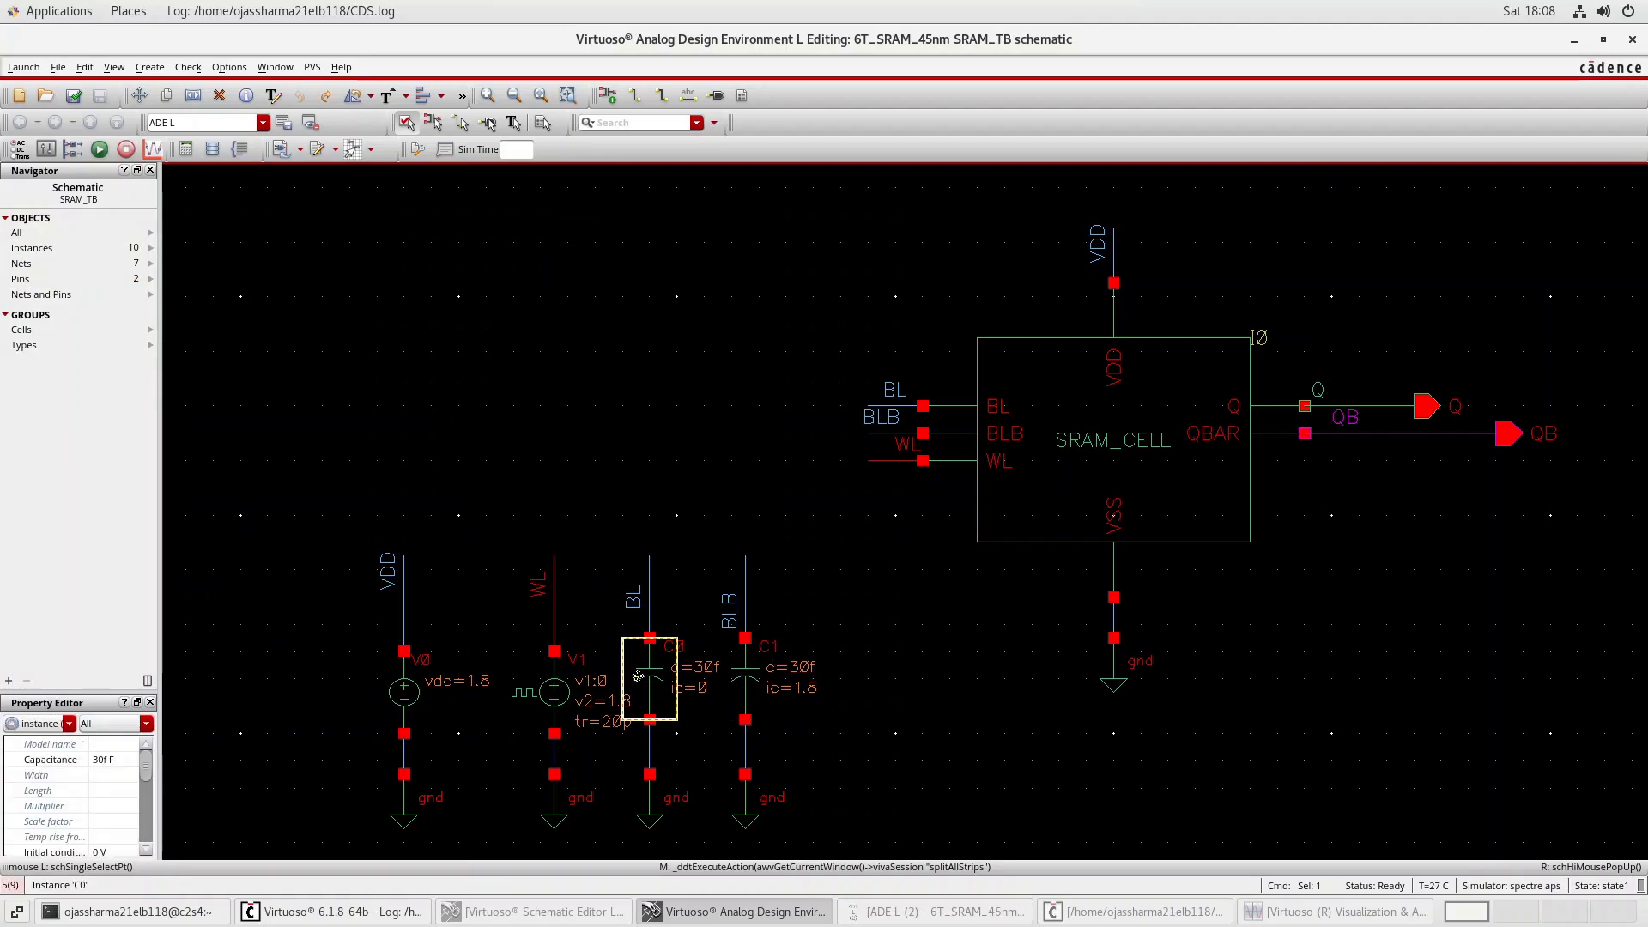
pyautogui.press('q')
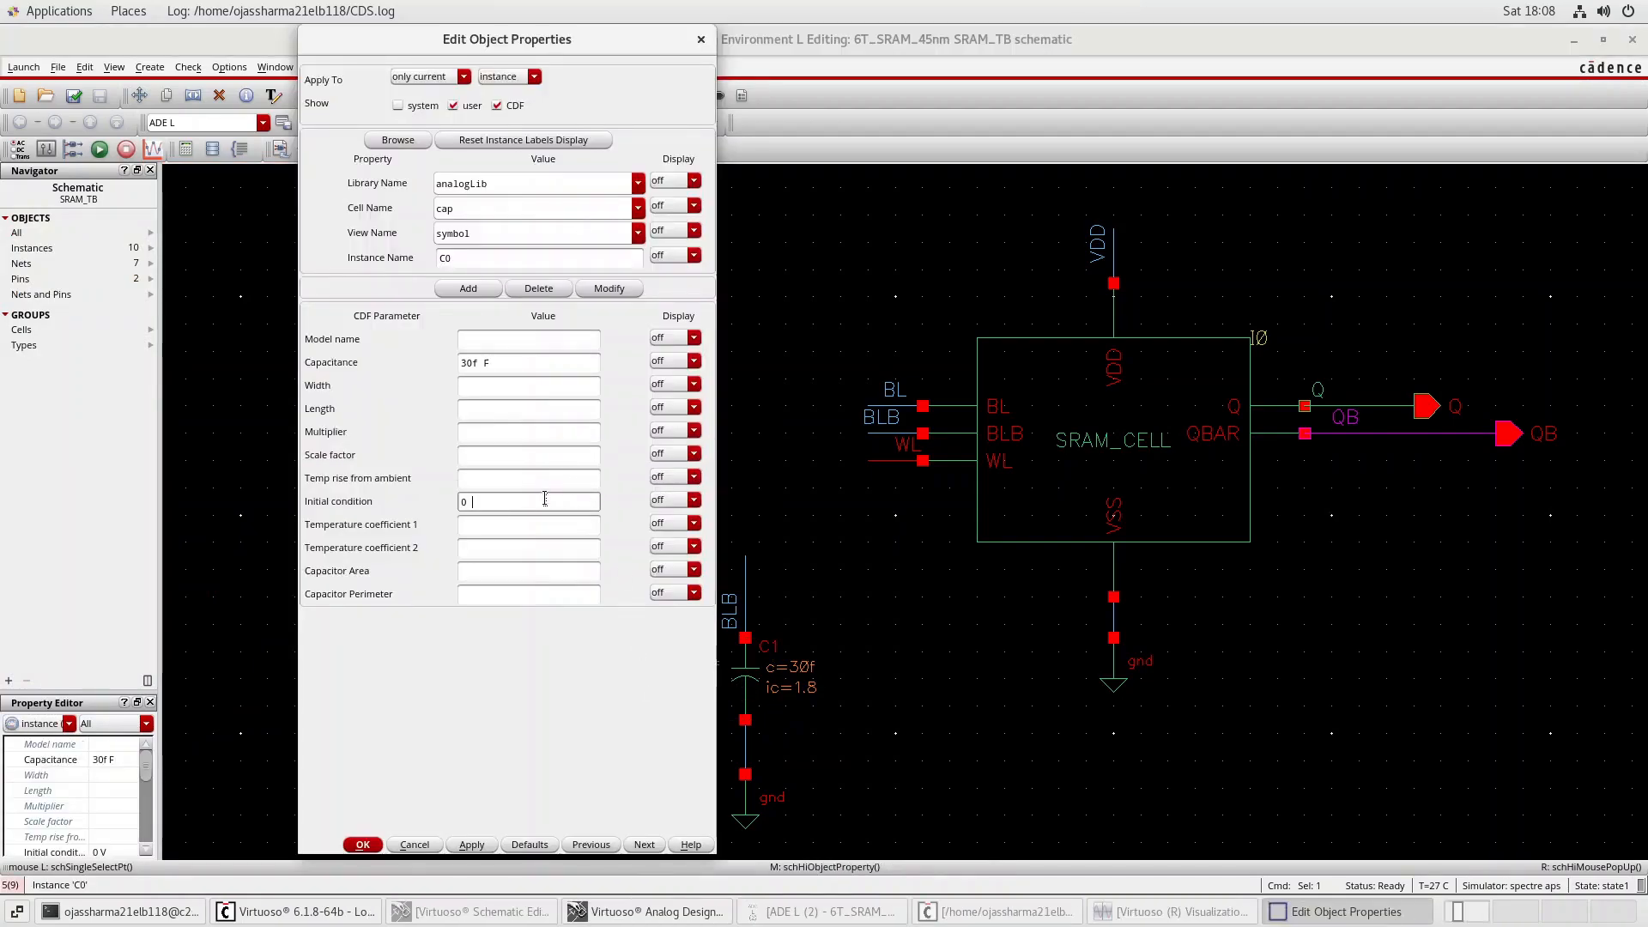
pyautogui.click(544, 499)
pyautogui.write('1.8')
pyautogui.press('Tab')
pyautogui.click(472, 845)
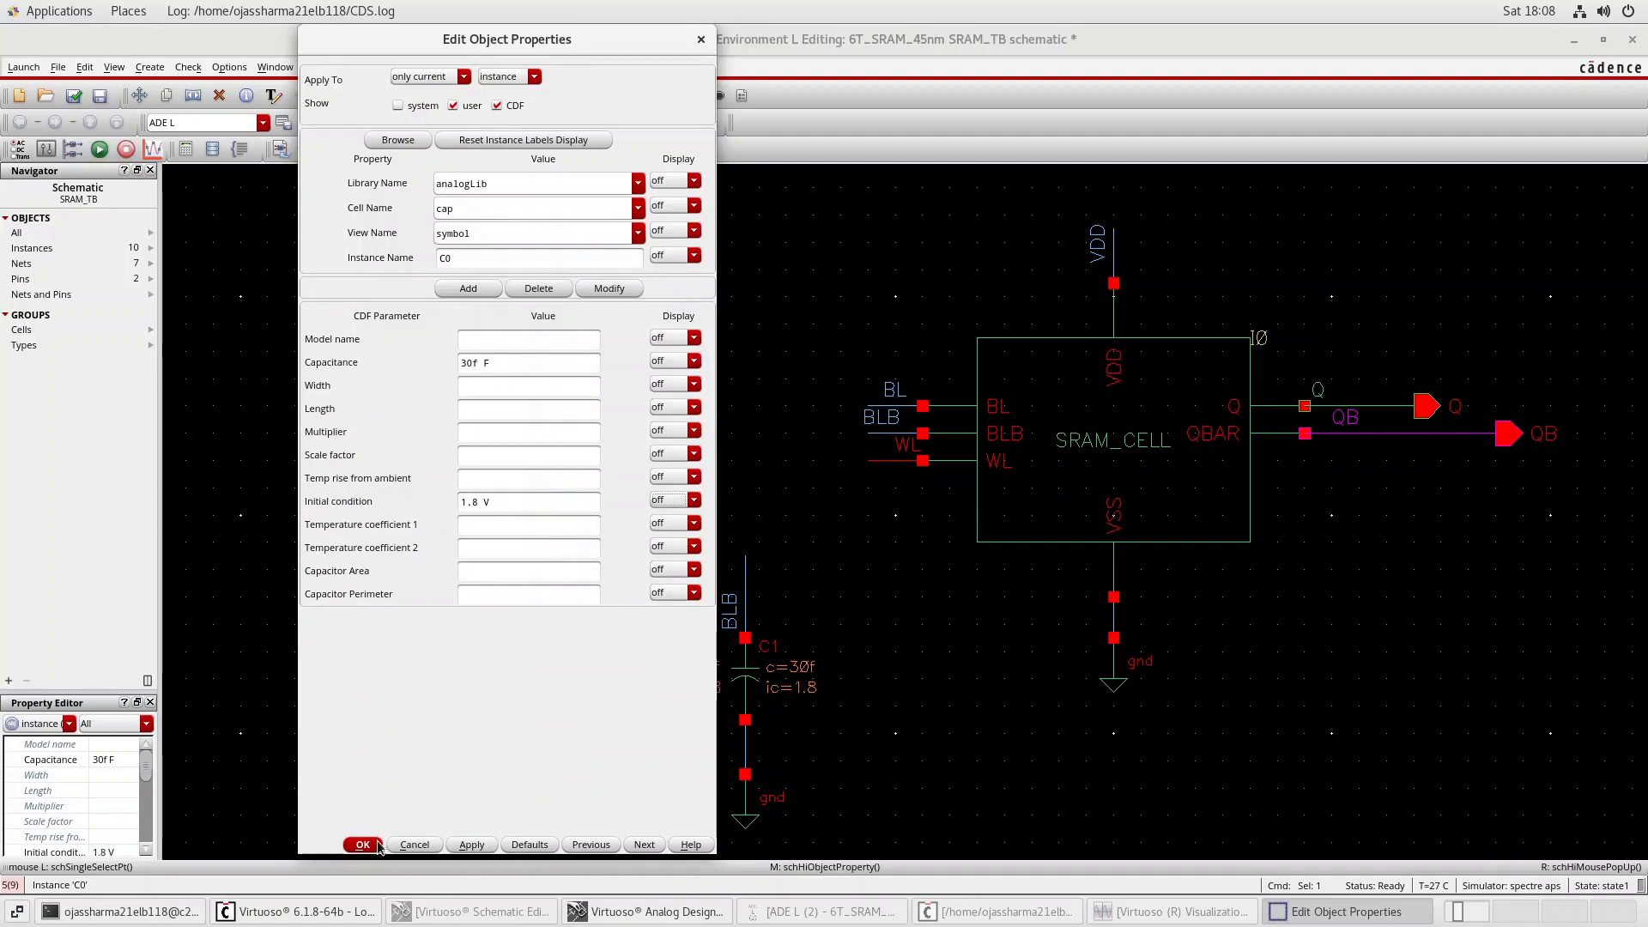
pyautogui.click(362, 844)
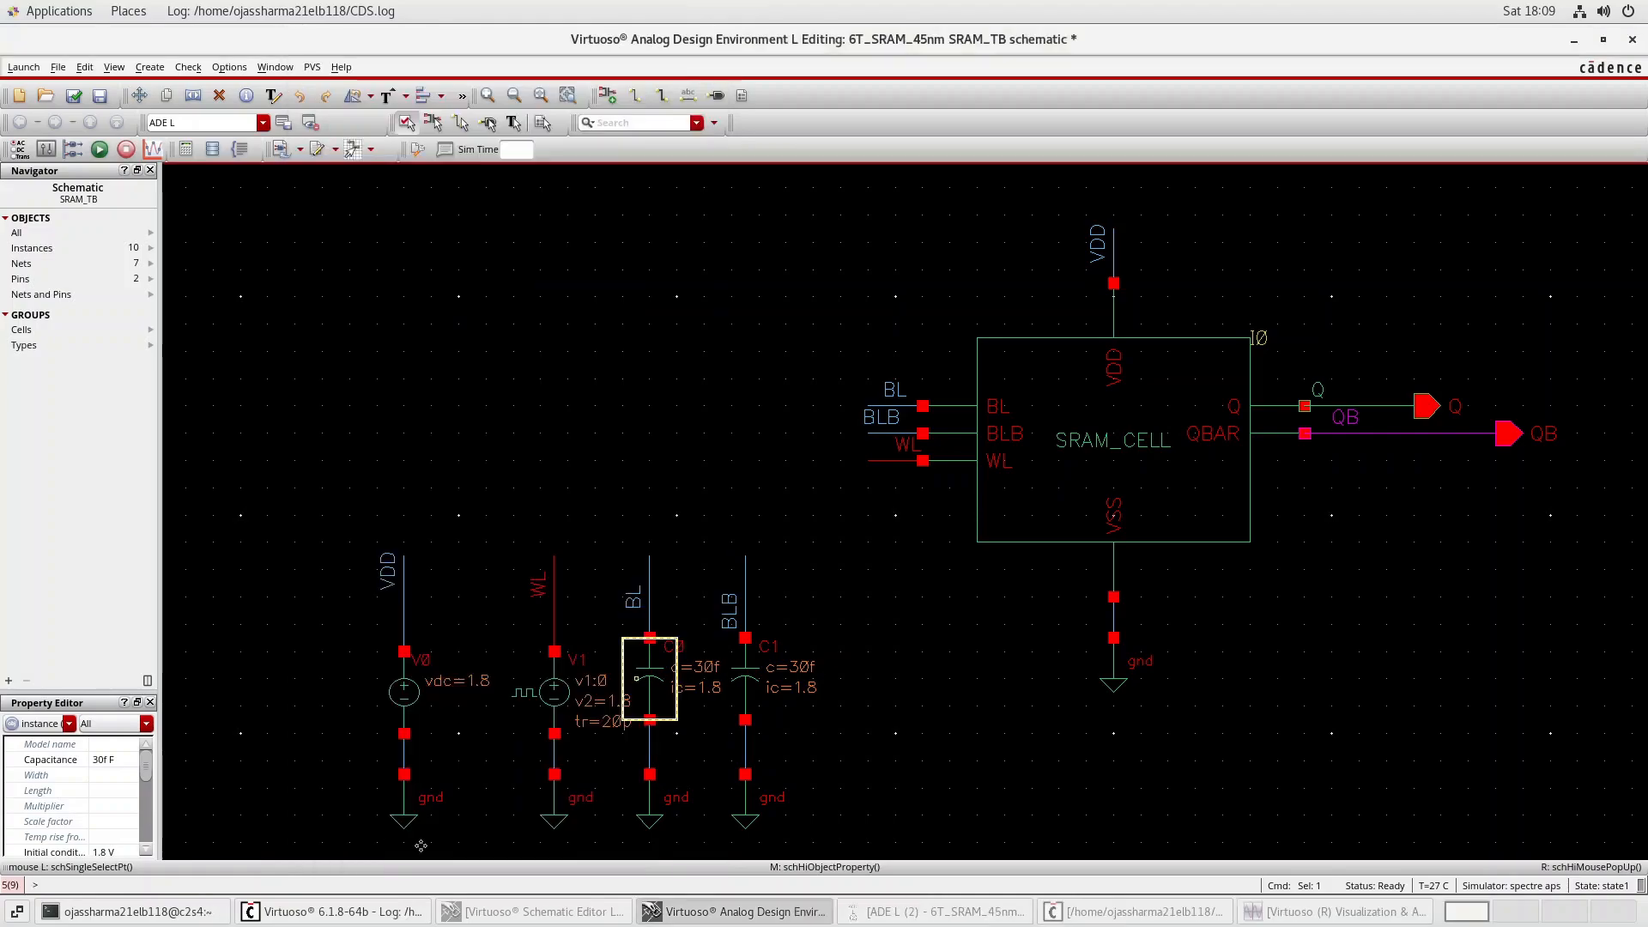
# Rerun the transient simulation from ADE L, closing the old waveform window, and split WL, Q and QB into separate strips.
pyautogui.click(953, 910)
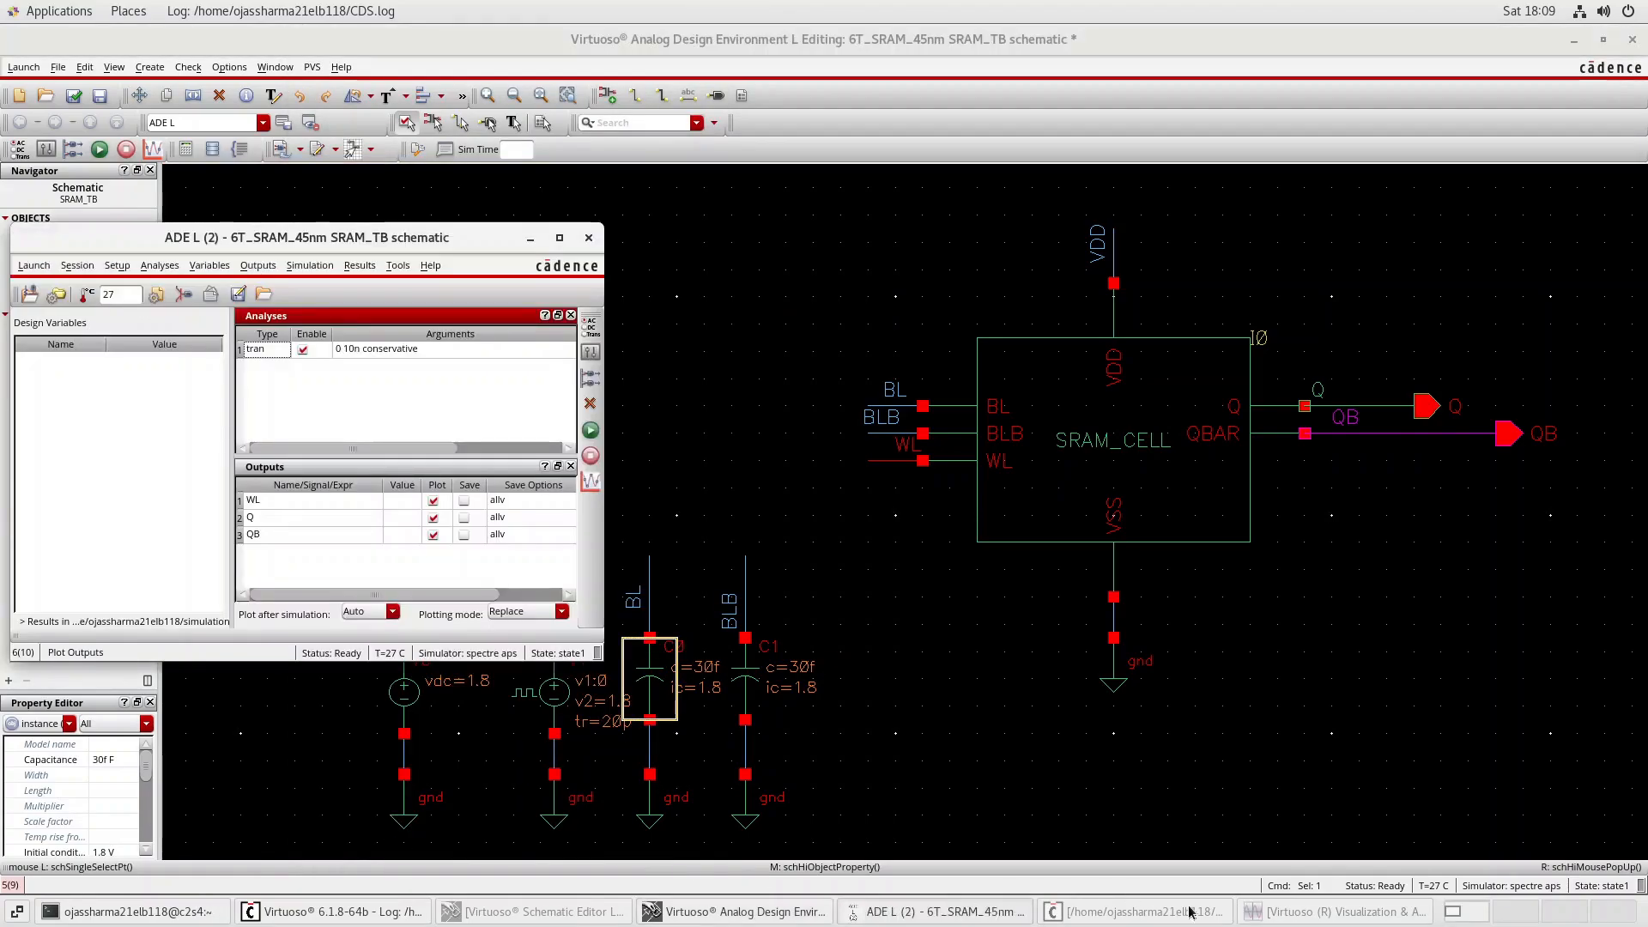
pyautogui.click(592, 436)
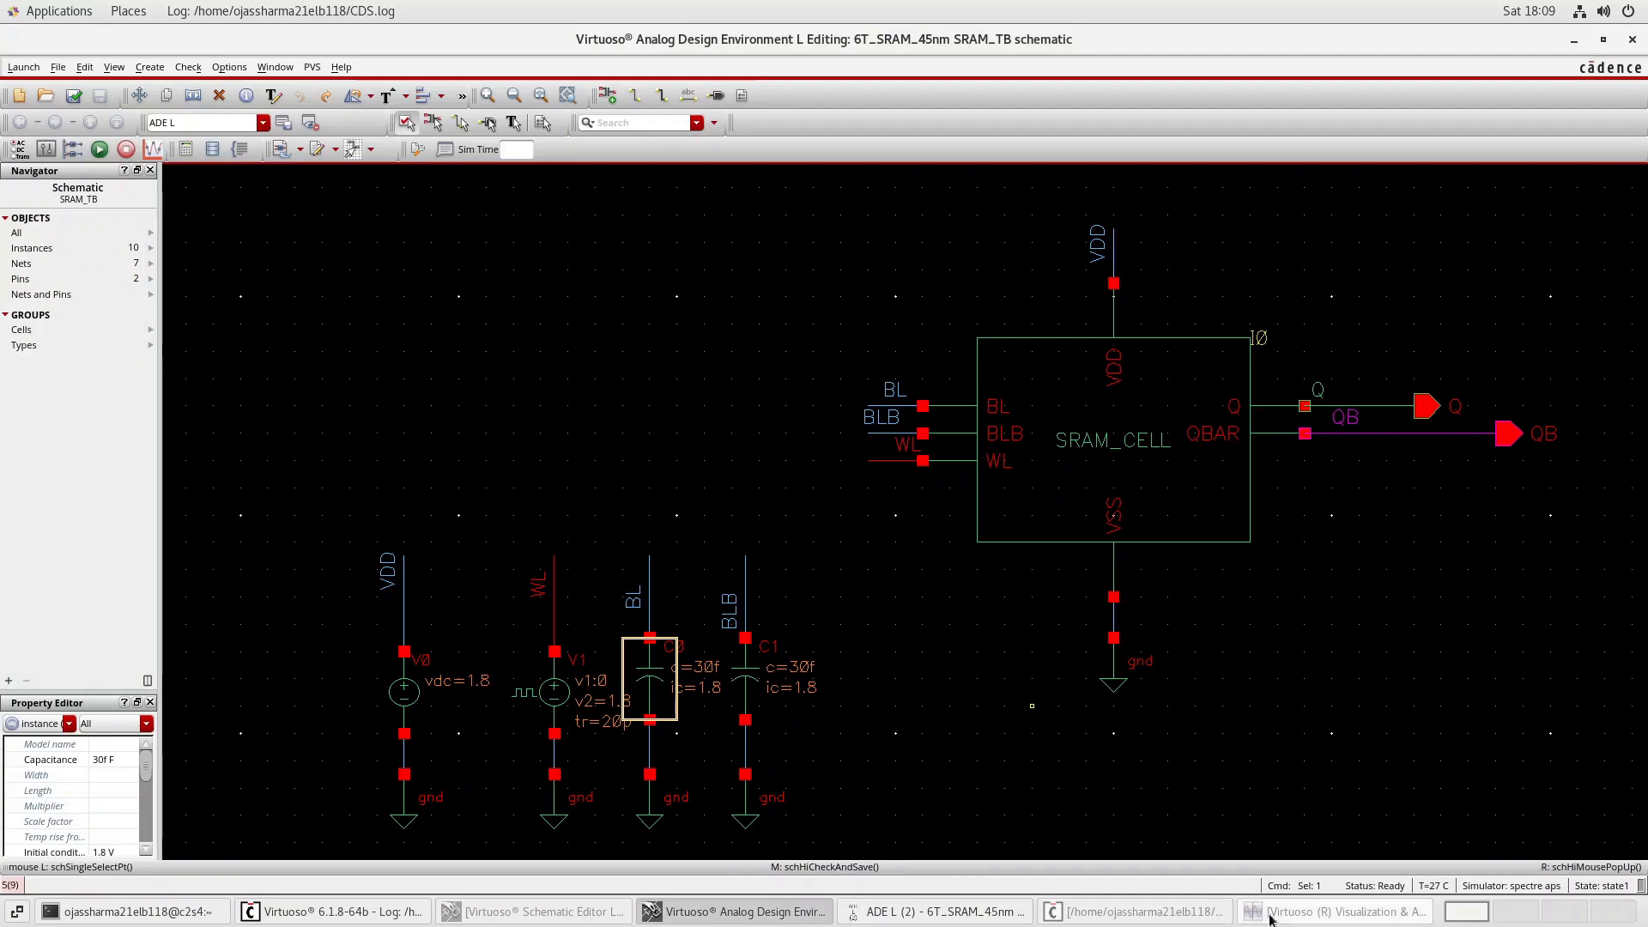
pyautogui.click(1631, 40)
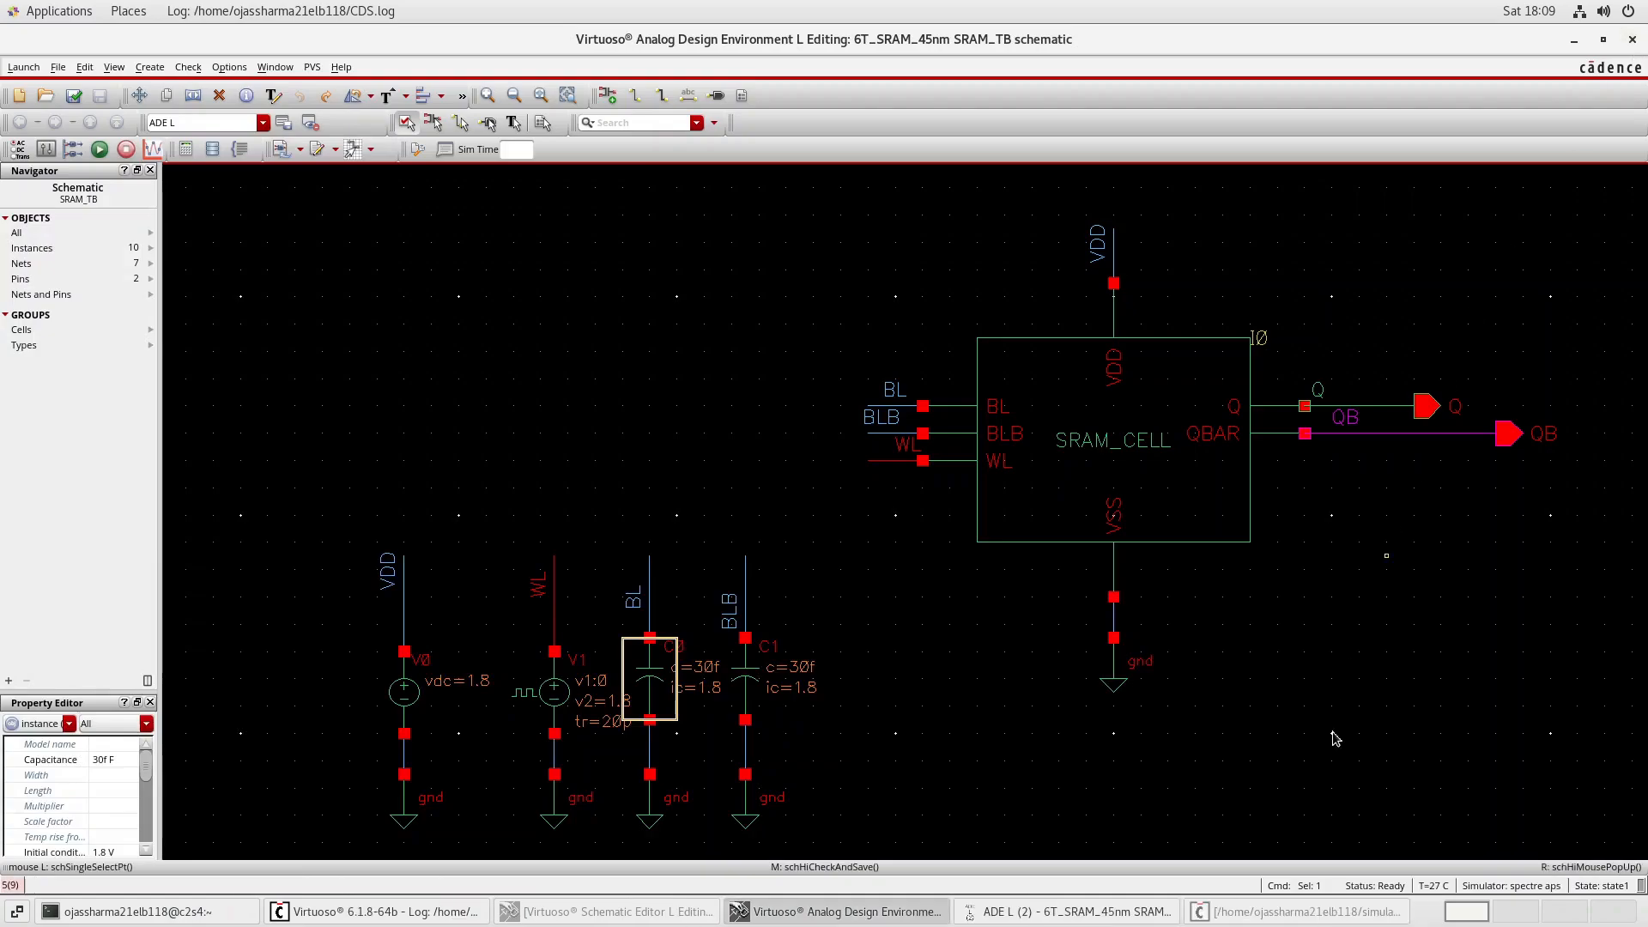
pyautogui.click(1113, 901)
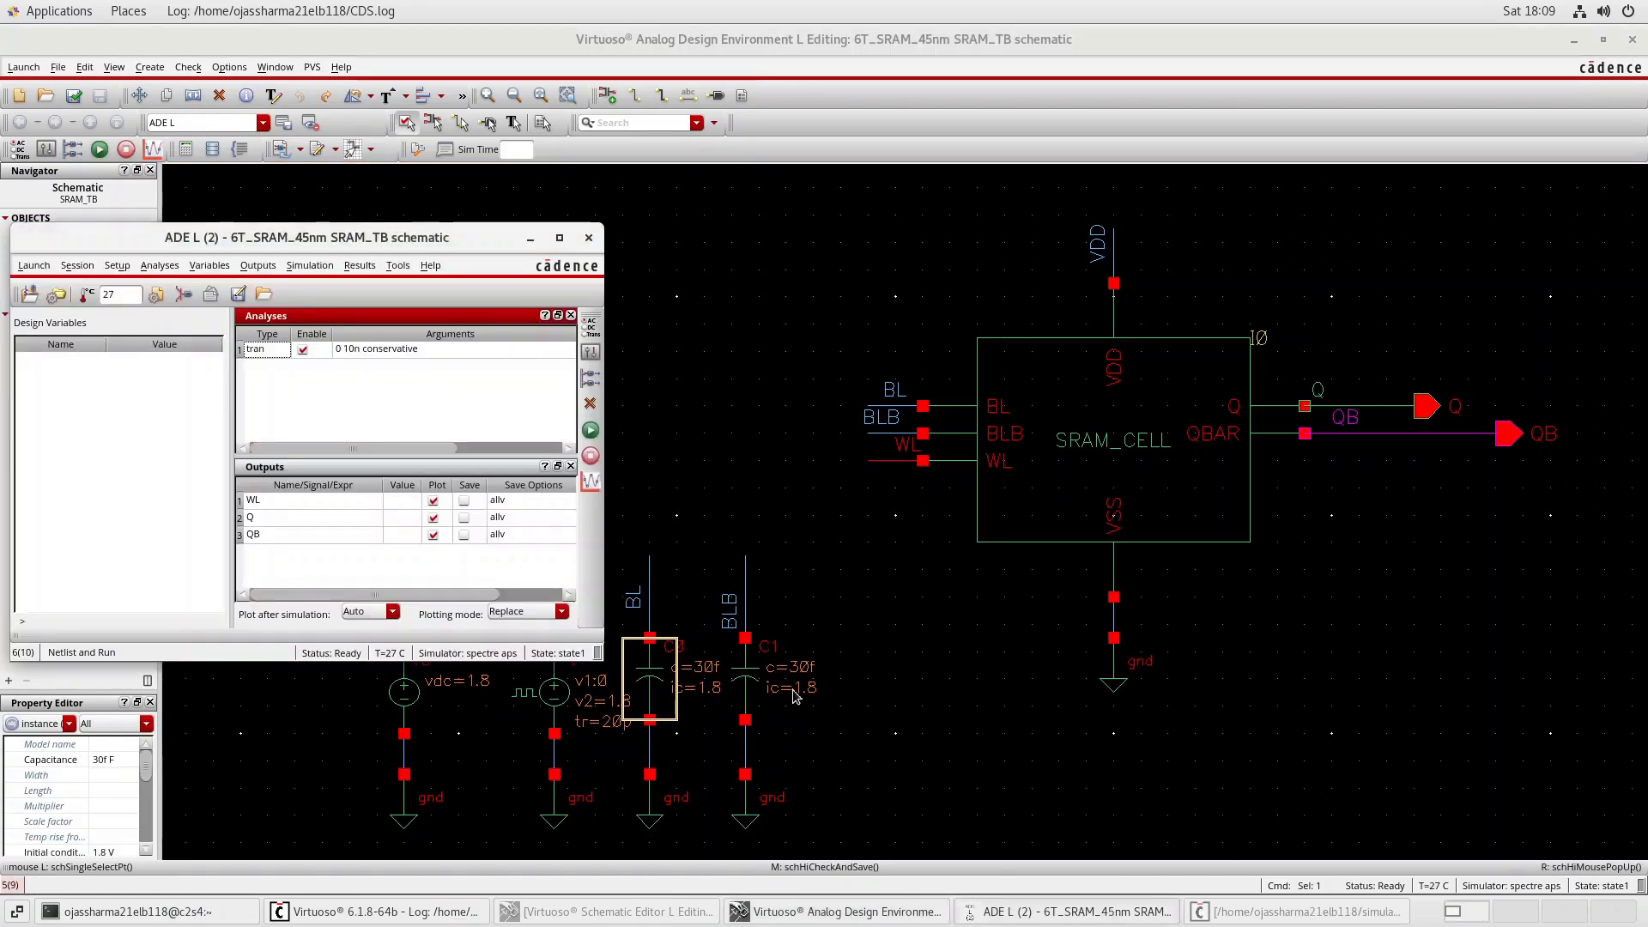
pyautogui.click(593, 431)
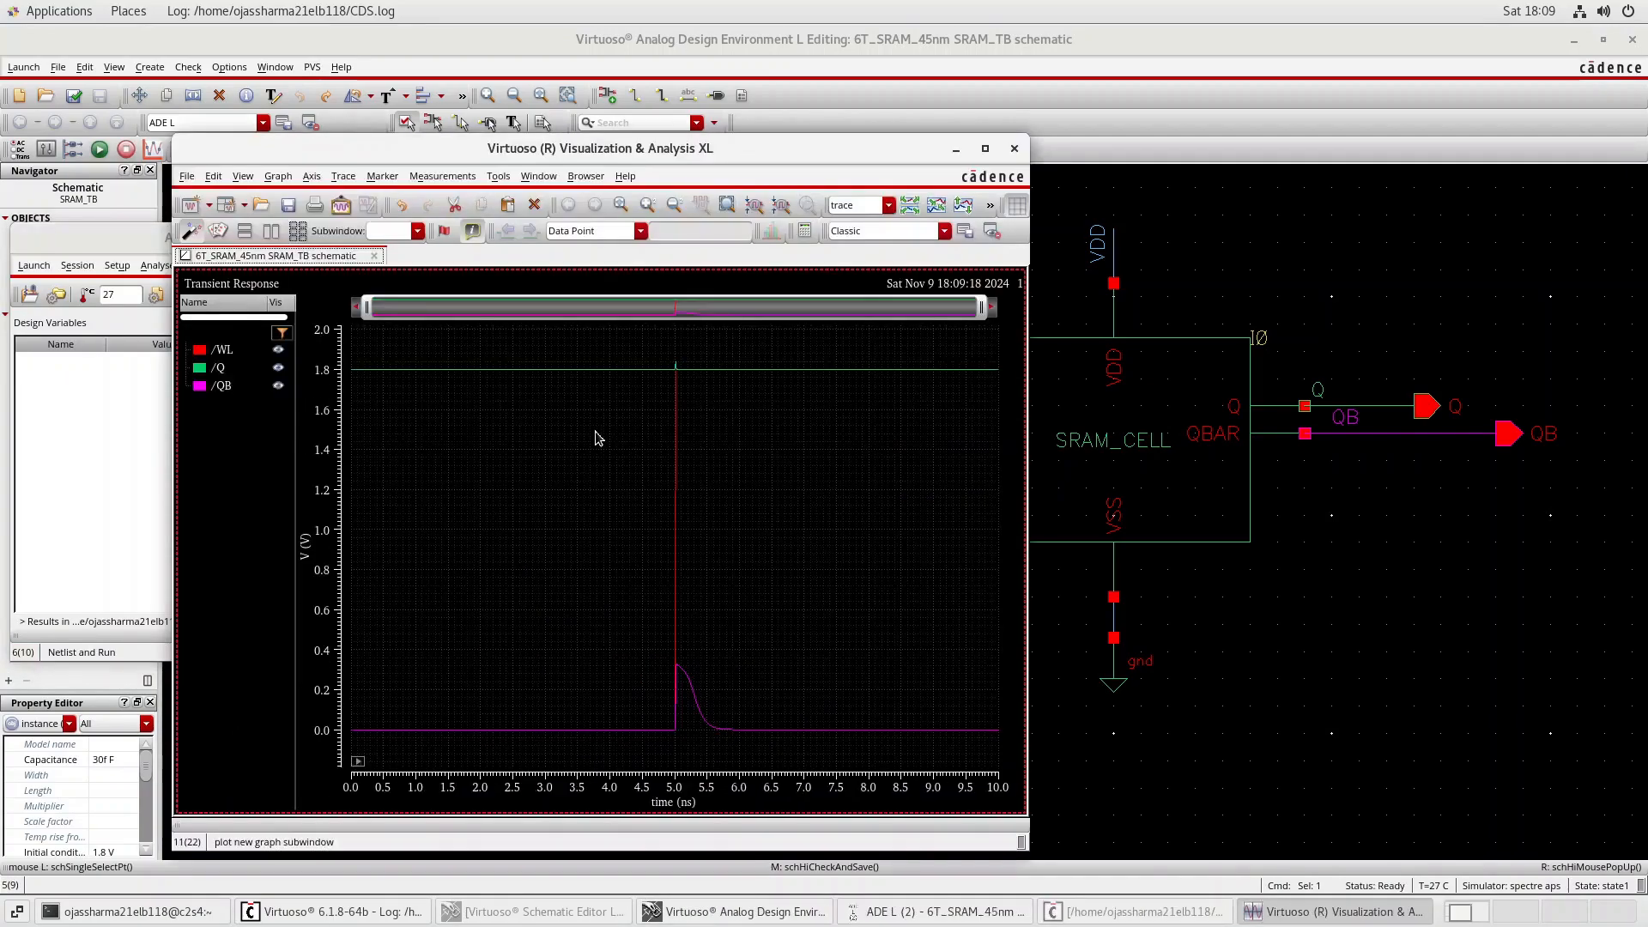
pyautogui.click(985, 148)
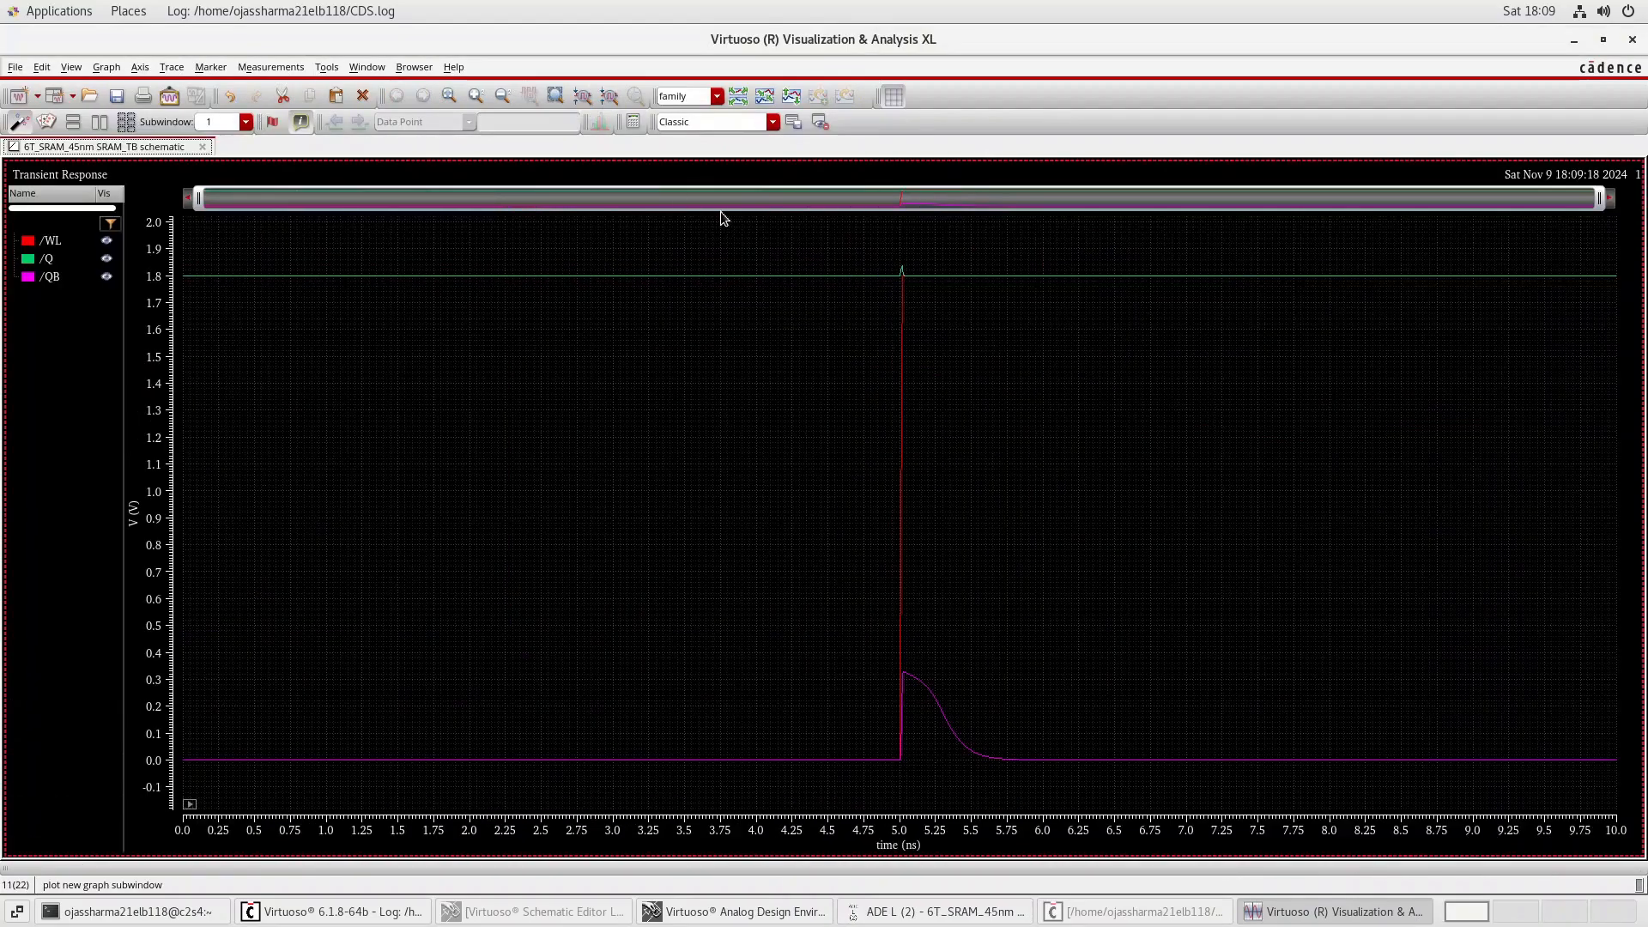
pyautogui.click(739, 96)
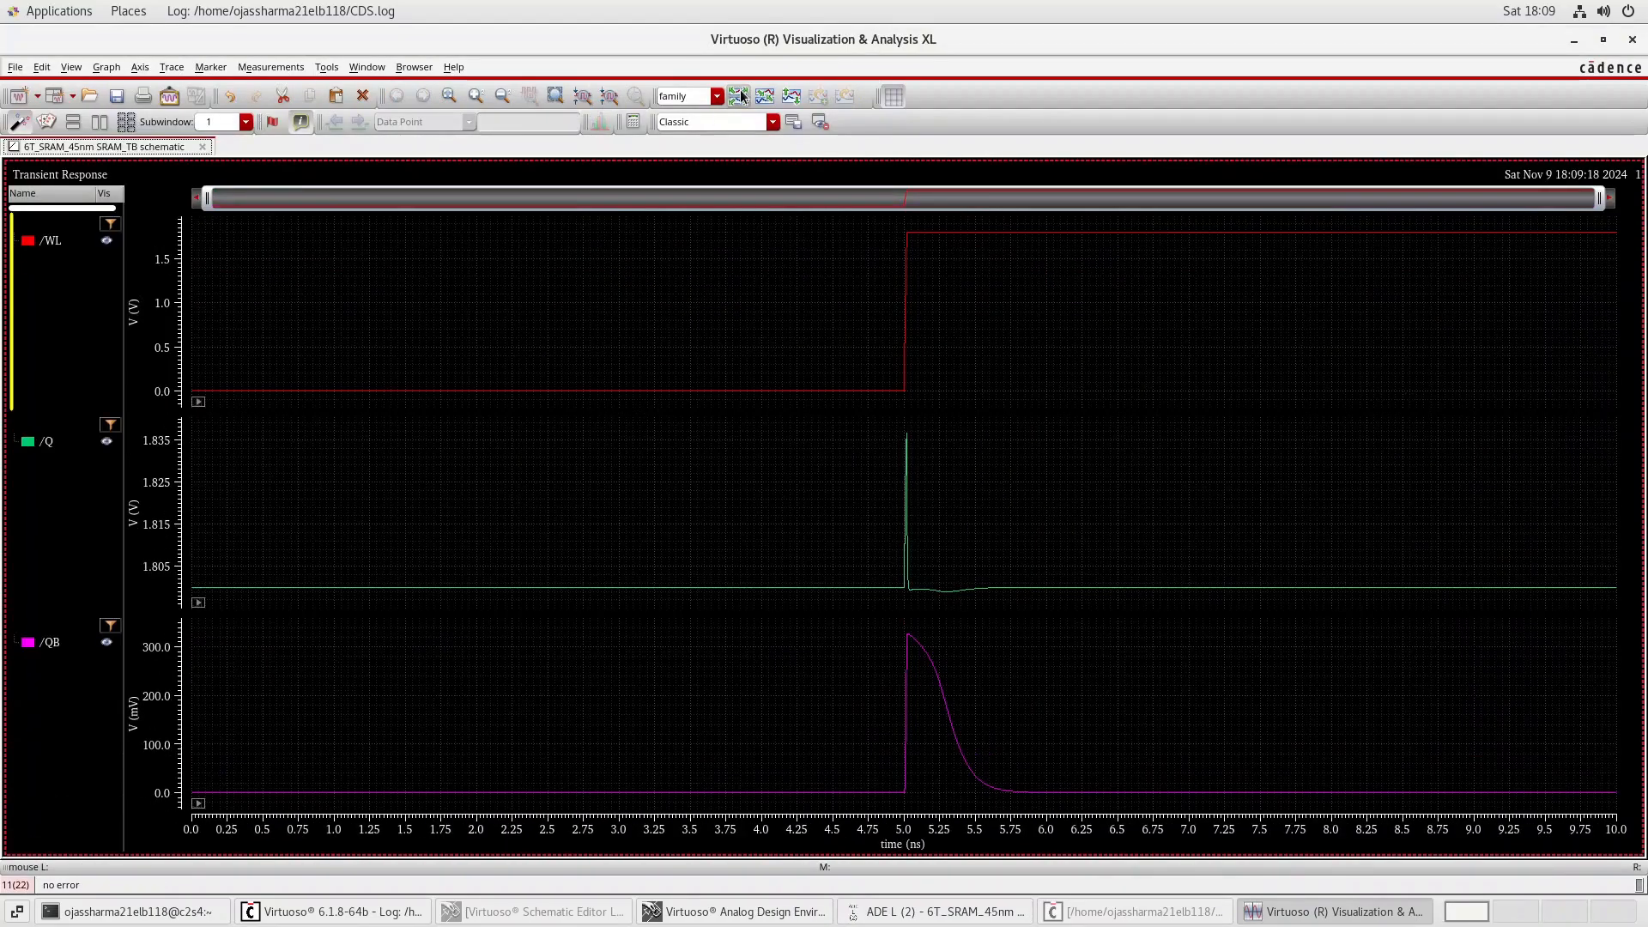
# Examine the Q and QB disturbance around the WL rise at 5 ns up close, and review the SRAM cell schematic.
pyautogui.moveTo(905, 558)
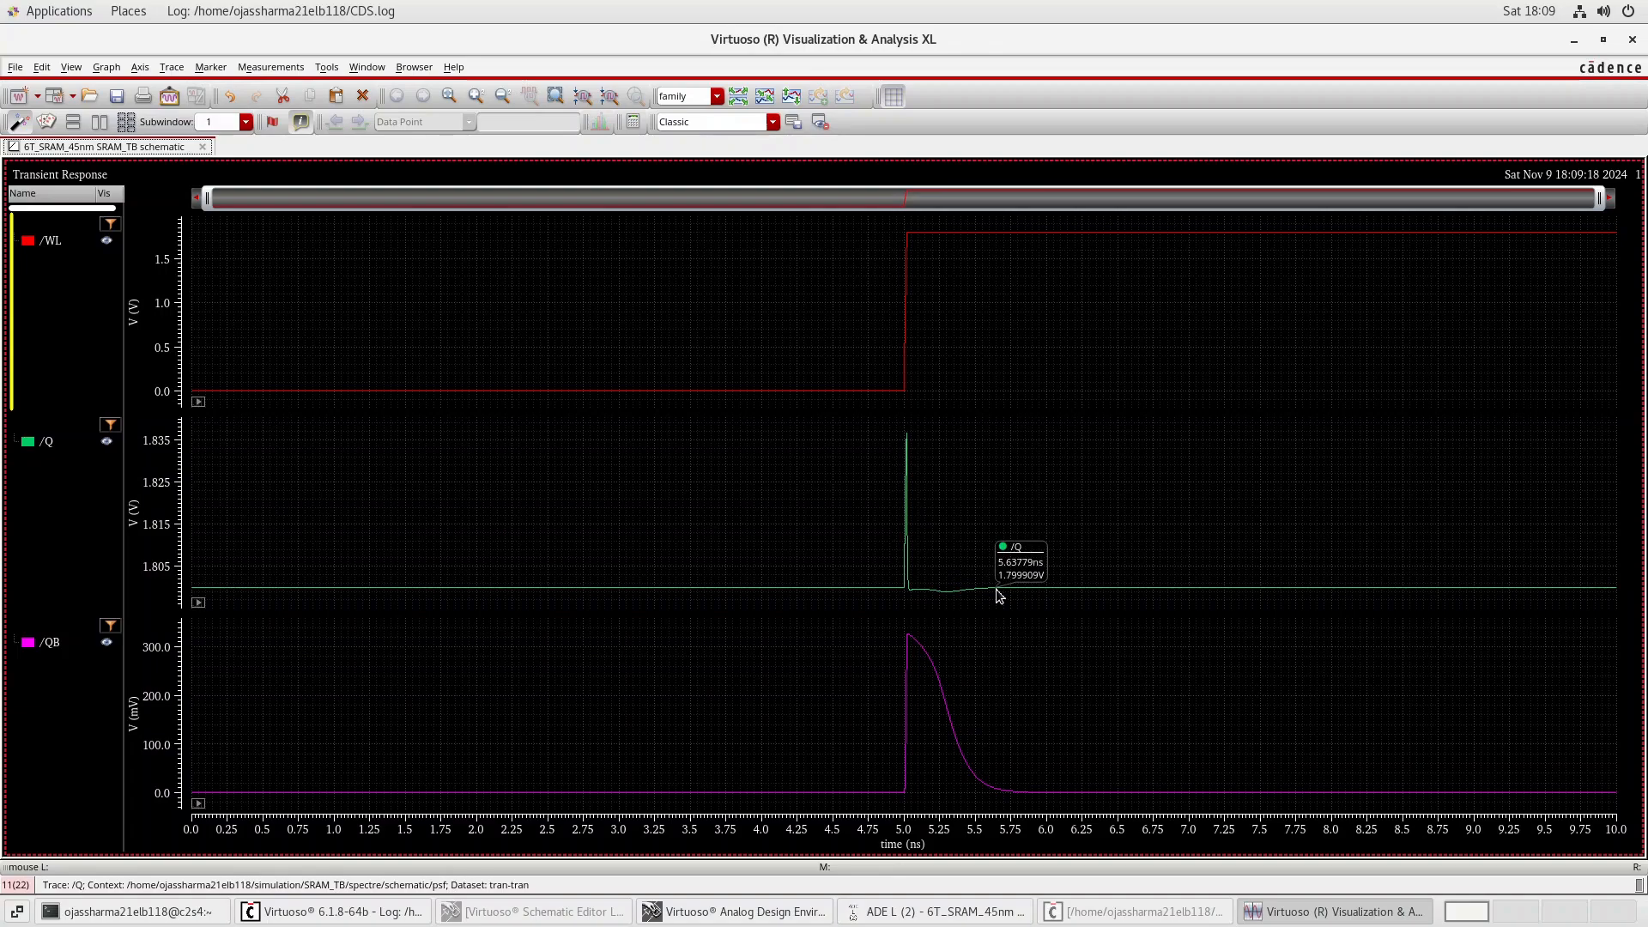
pyautogui.click(475, 97)
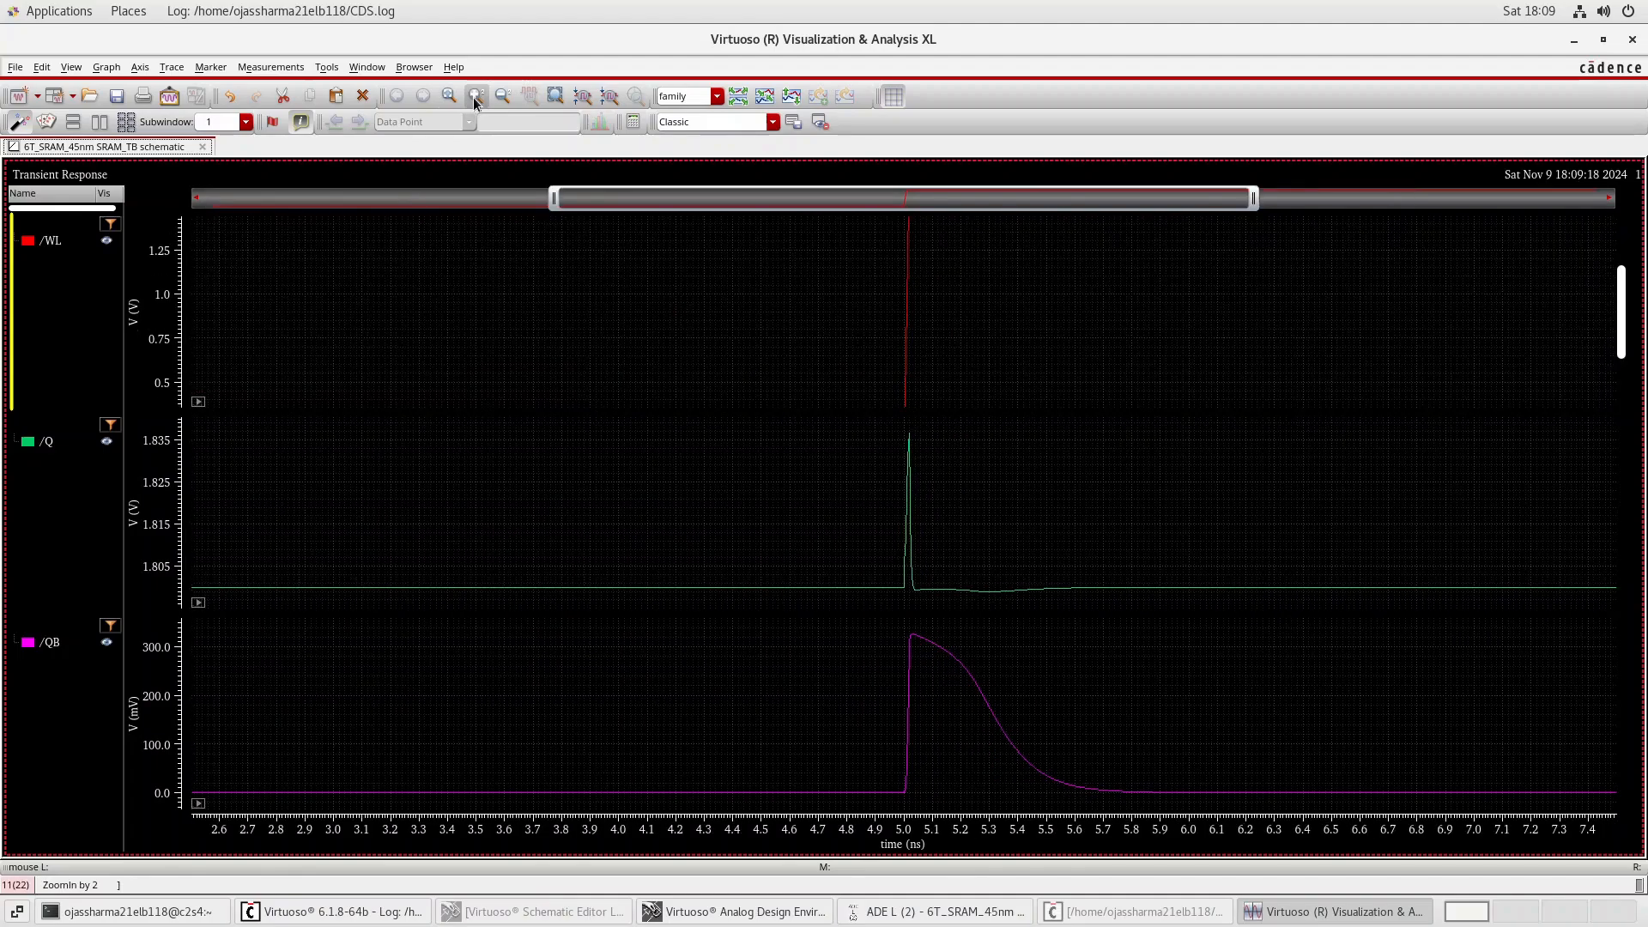
pyautogui.click(474, 97)
pyautogui.click(473, 97)
pyautogui.click(474, 98)
pyautogui.click(473, 98)
pyautogui.click(474, 98)
pyautogui.click(474, 98)
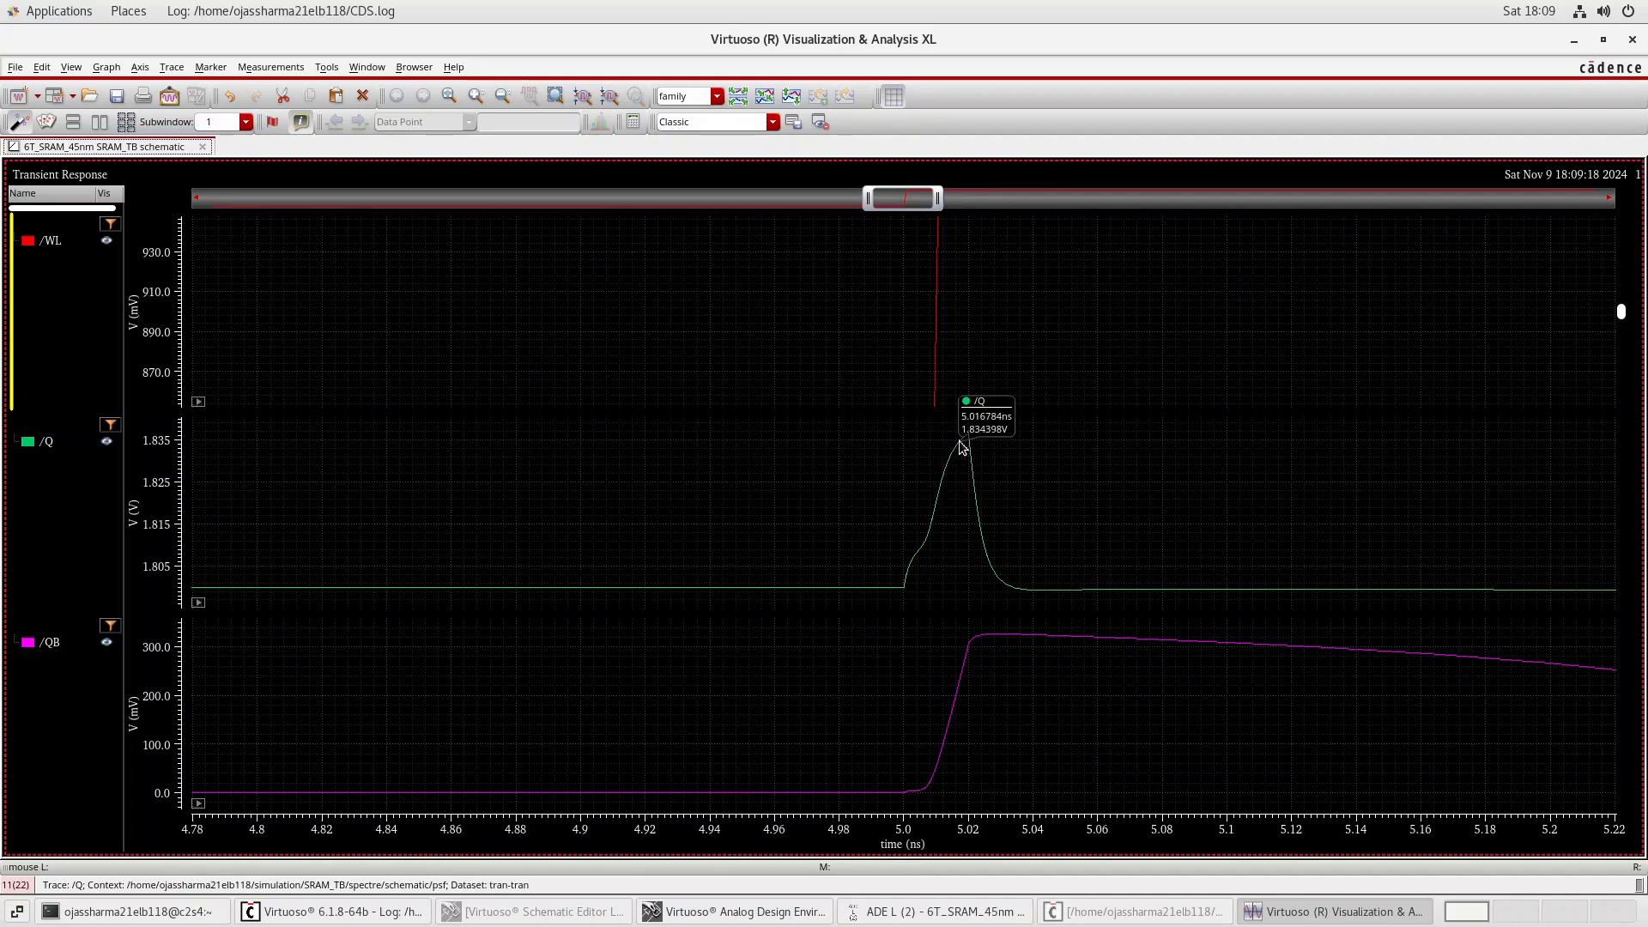
pyautogui.moveTo(976, 464)
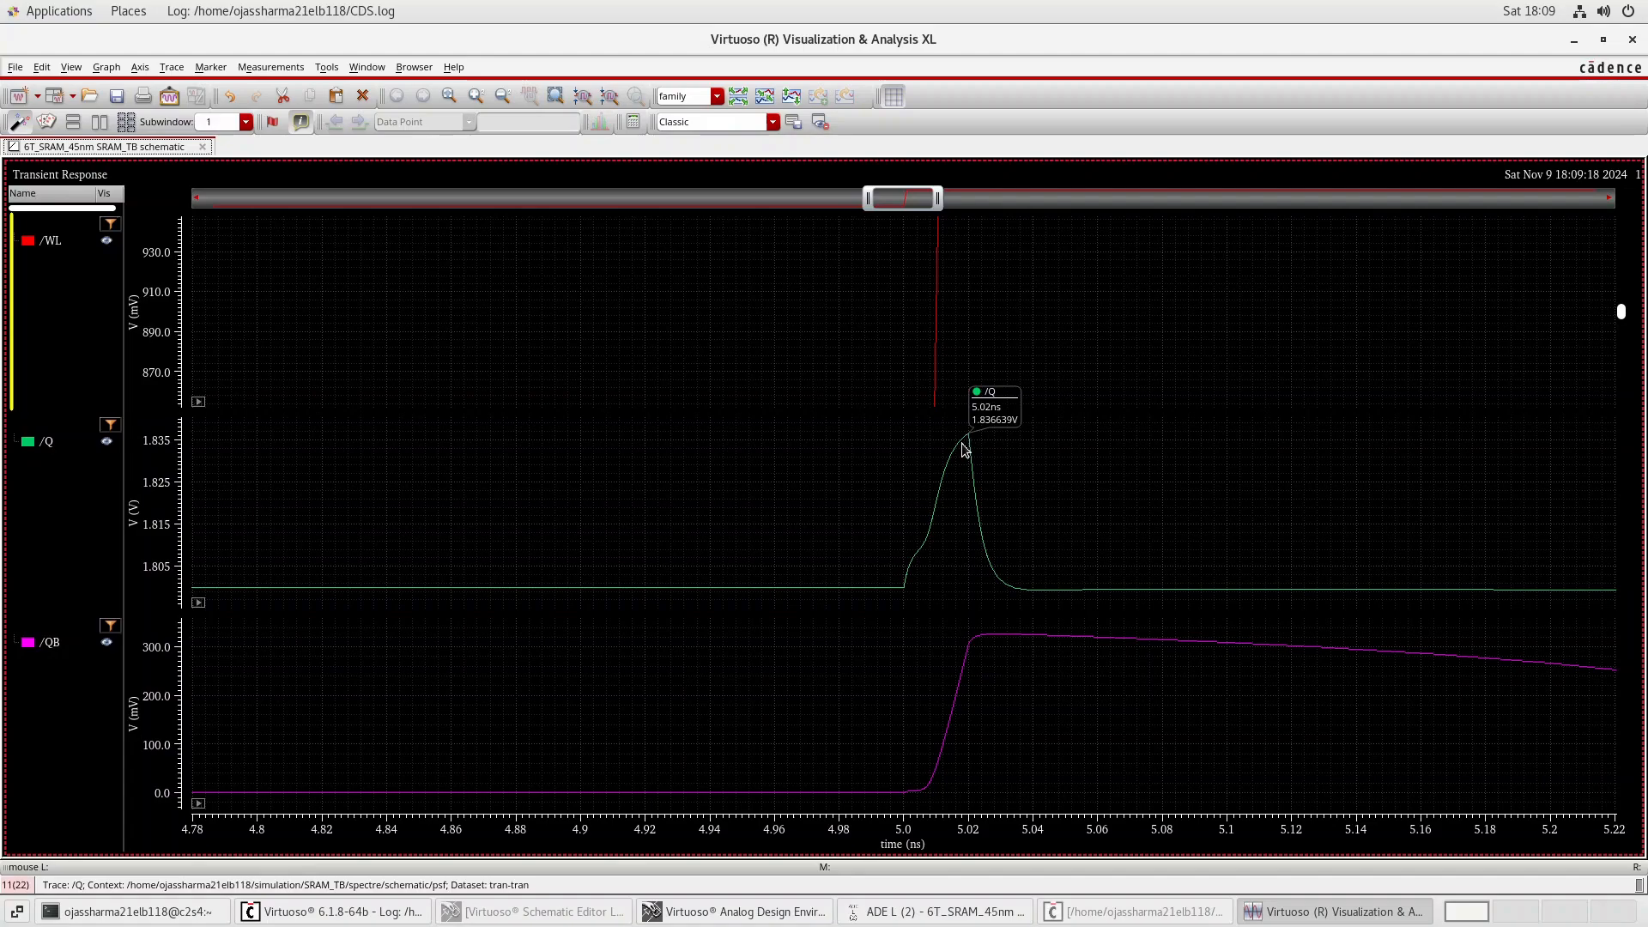
pyautogui.moveTo(934, 523)
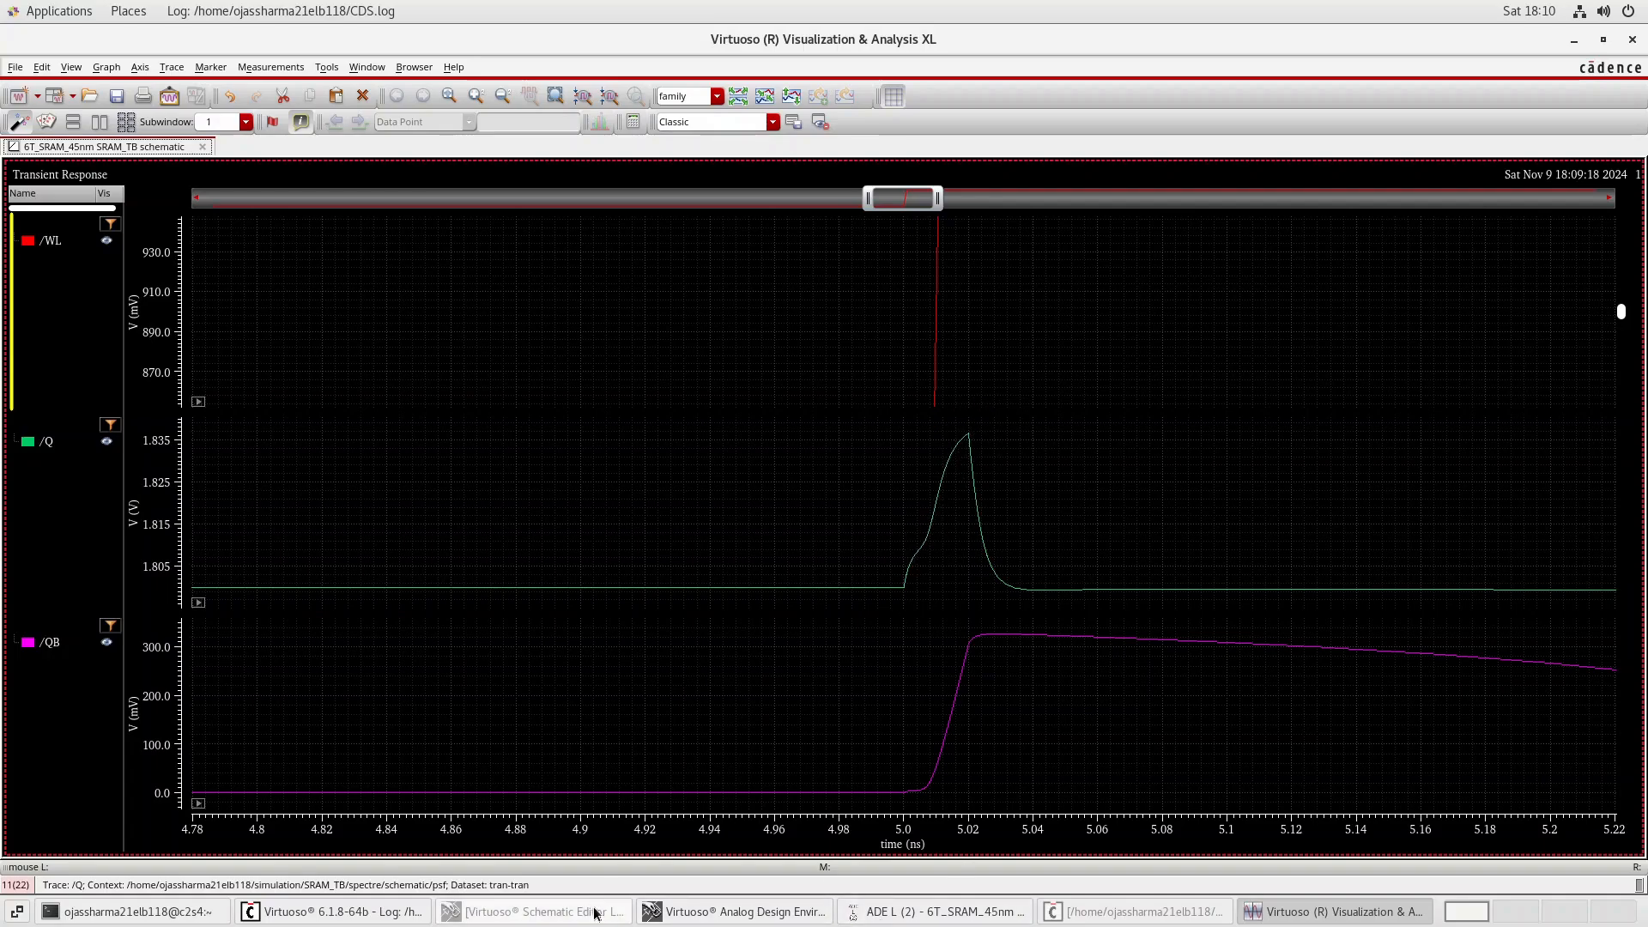
pyautogui.click(532, 911)
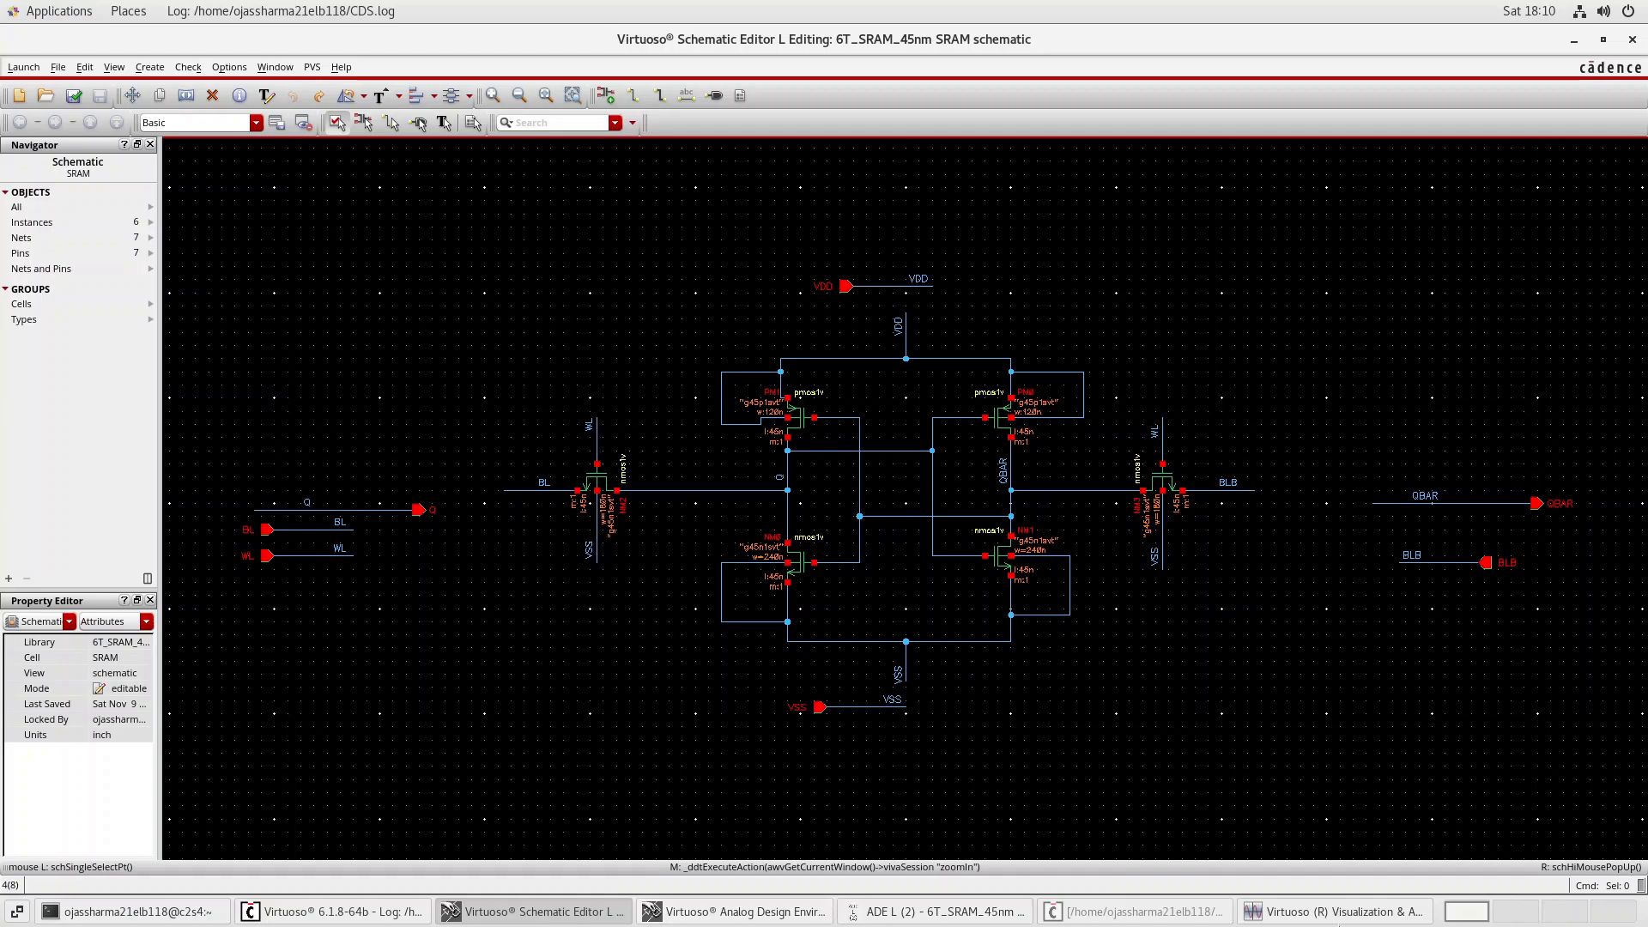
pyautogui.click(738, 911)
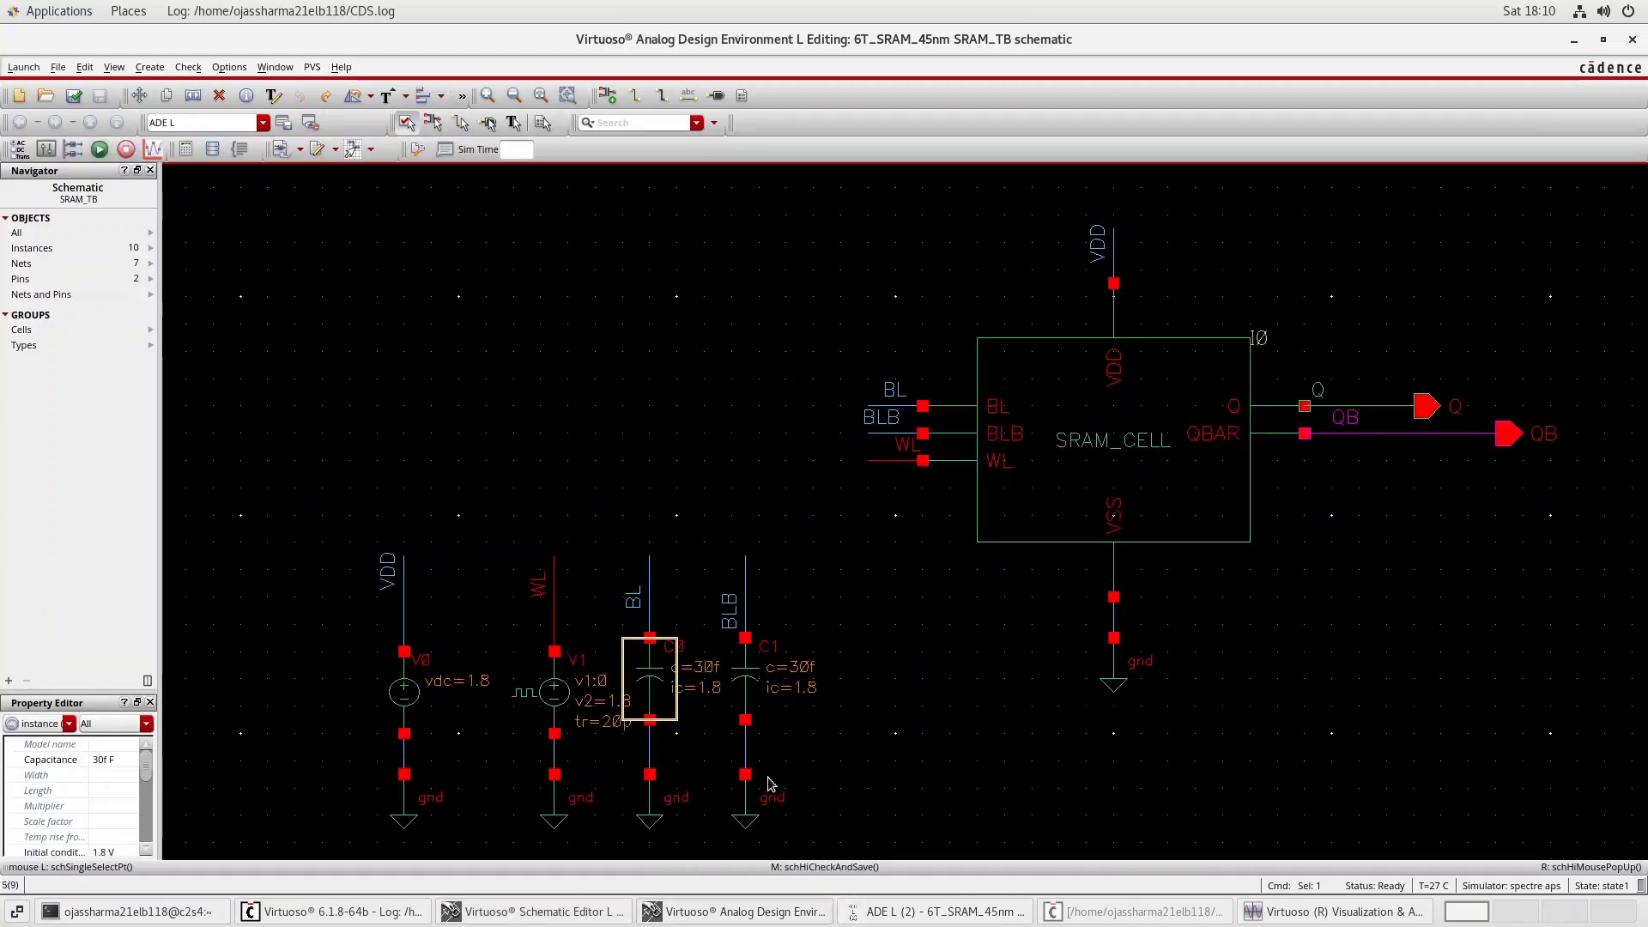
# Open the initial condition set from ADE L and try to edit the voltages of nodes Q and QB.
pyautogui.click(939, 911)
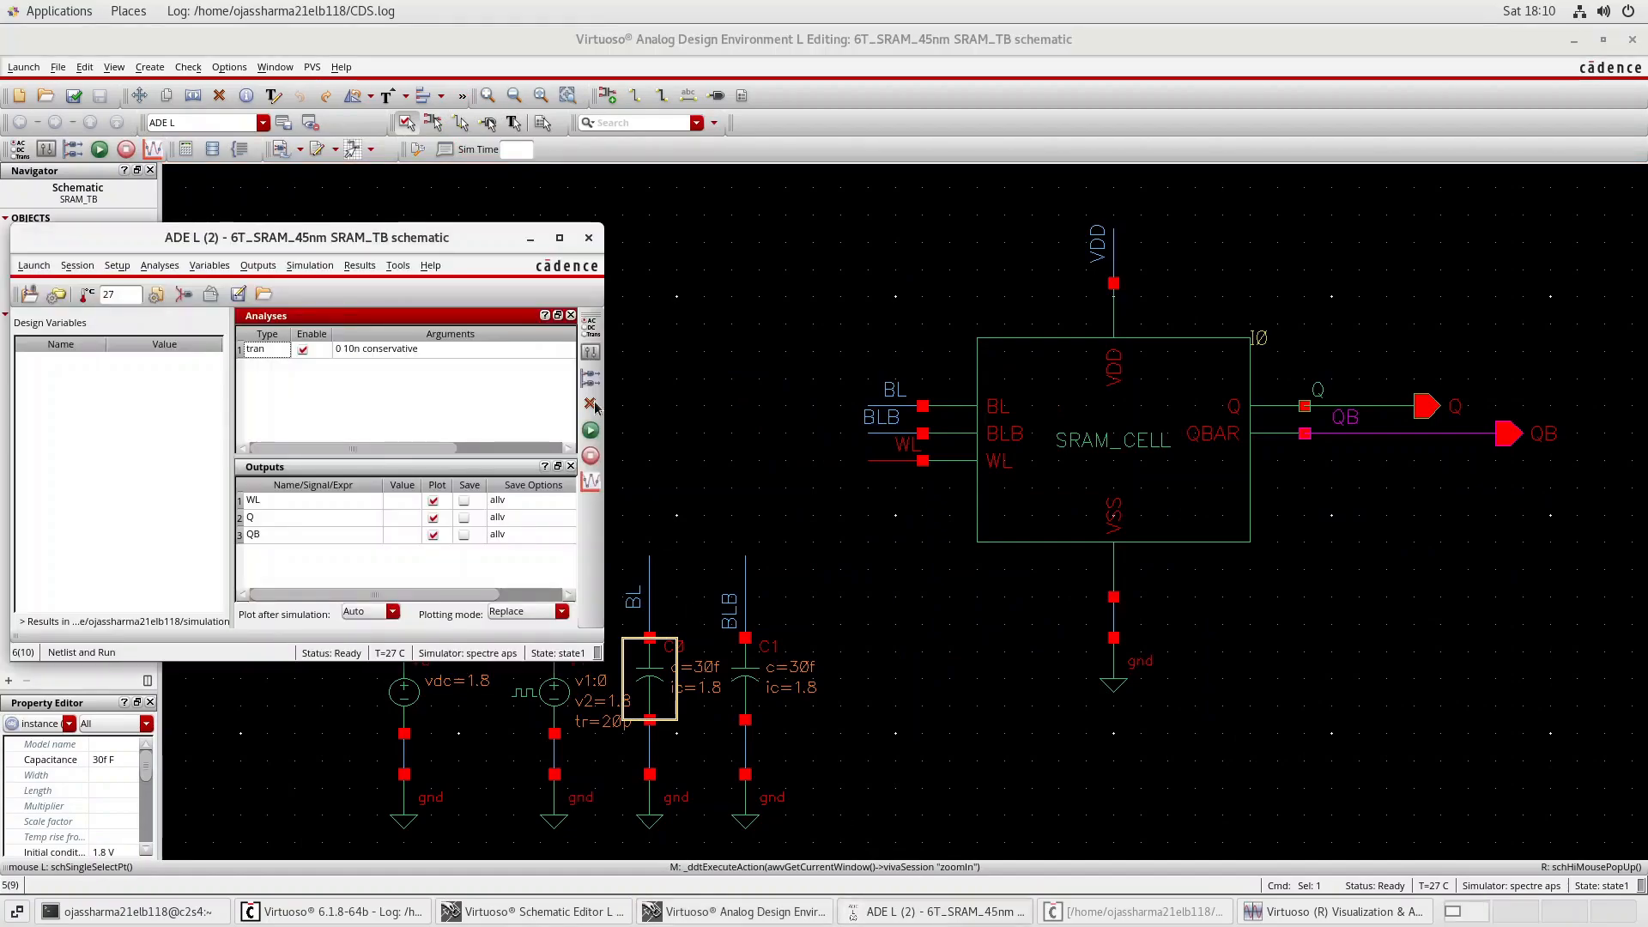
pyautogui.click(360, 265)
pyautogui.moveTo(310, 265)
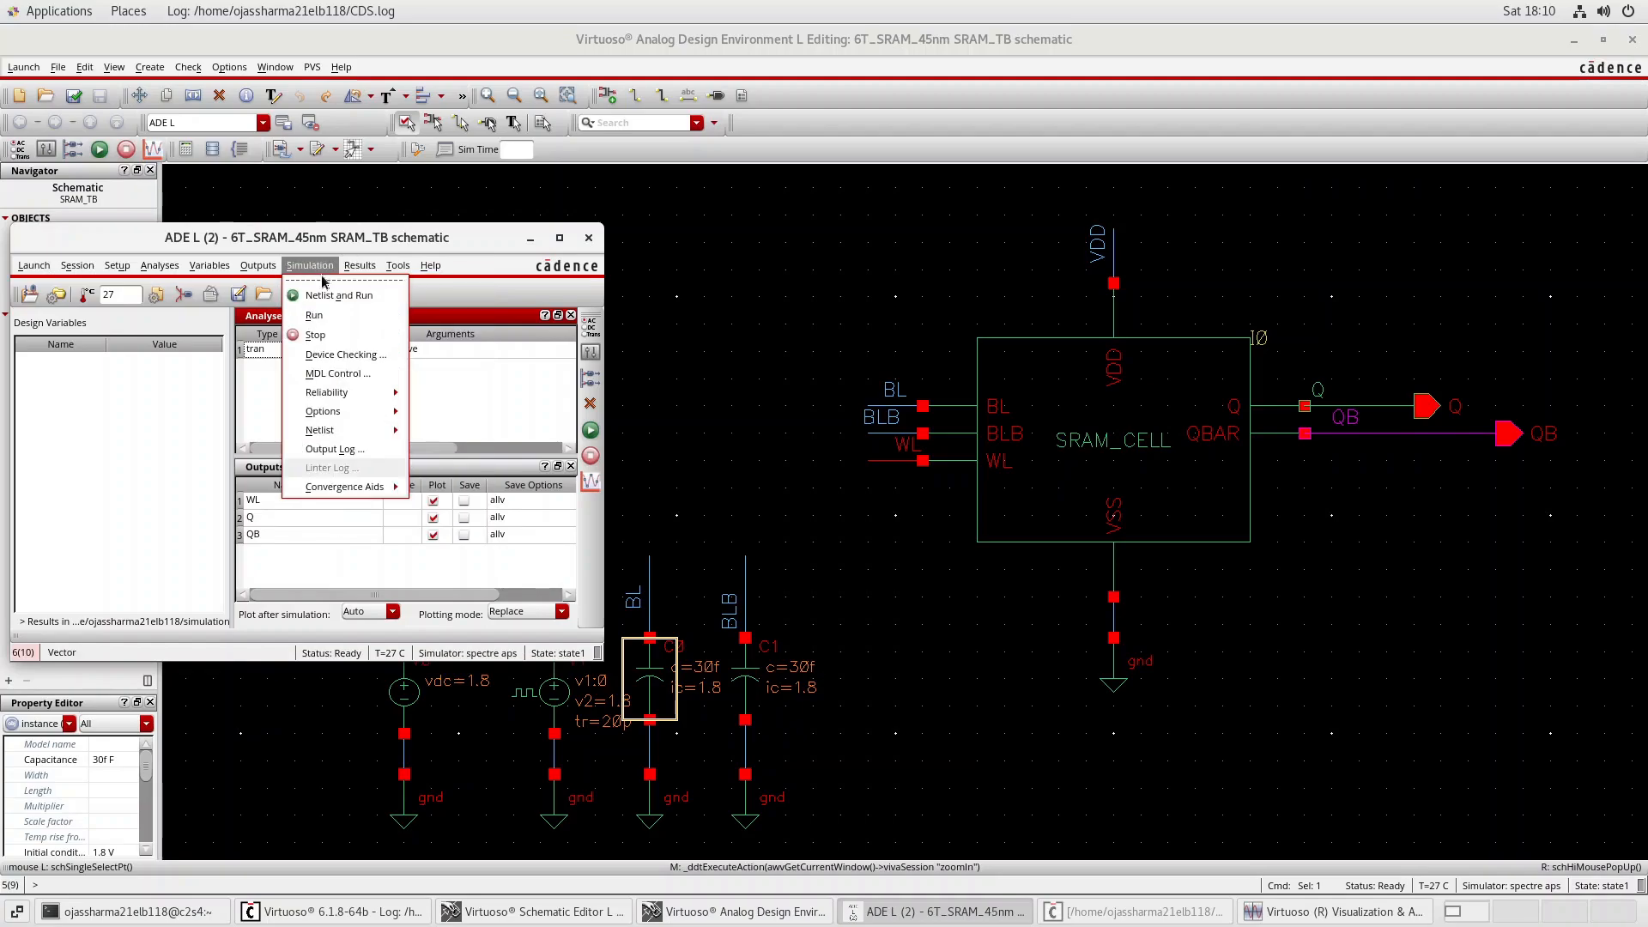
pyautogui.moveTo(372, 495)
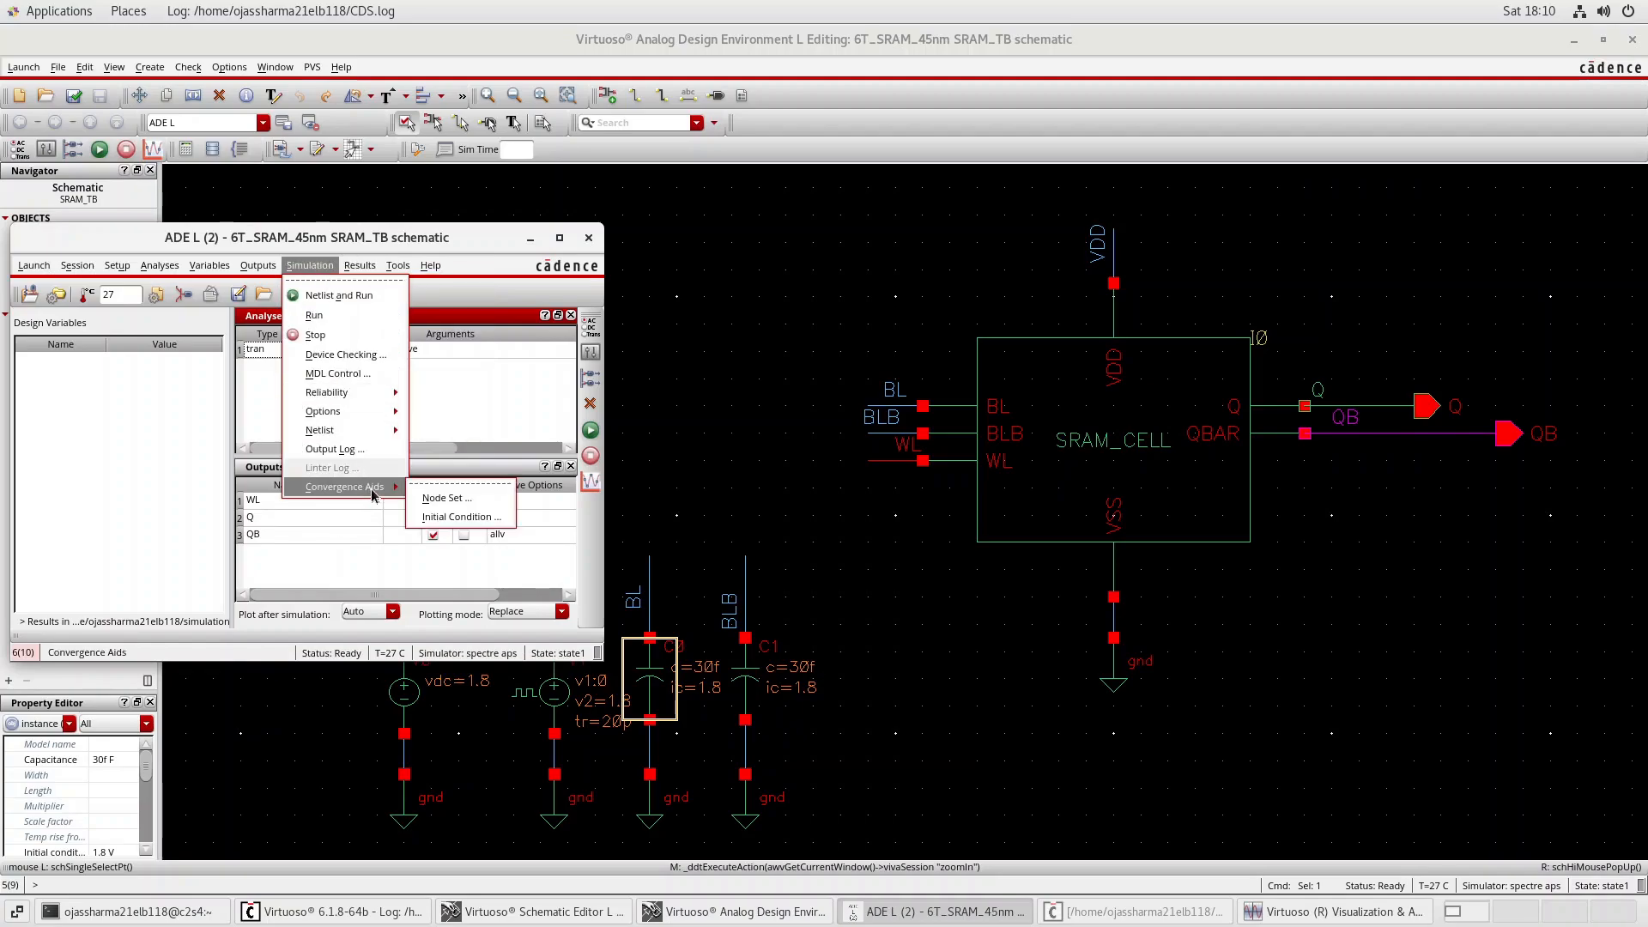
pyautogui.click(440, 516)
pyautogui.click(413, 192)
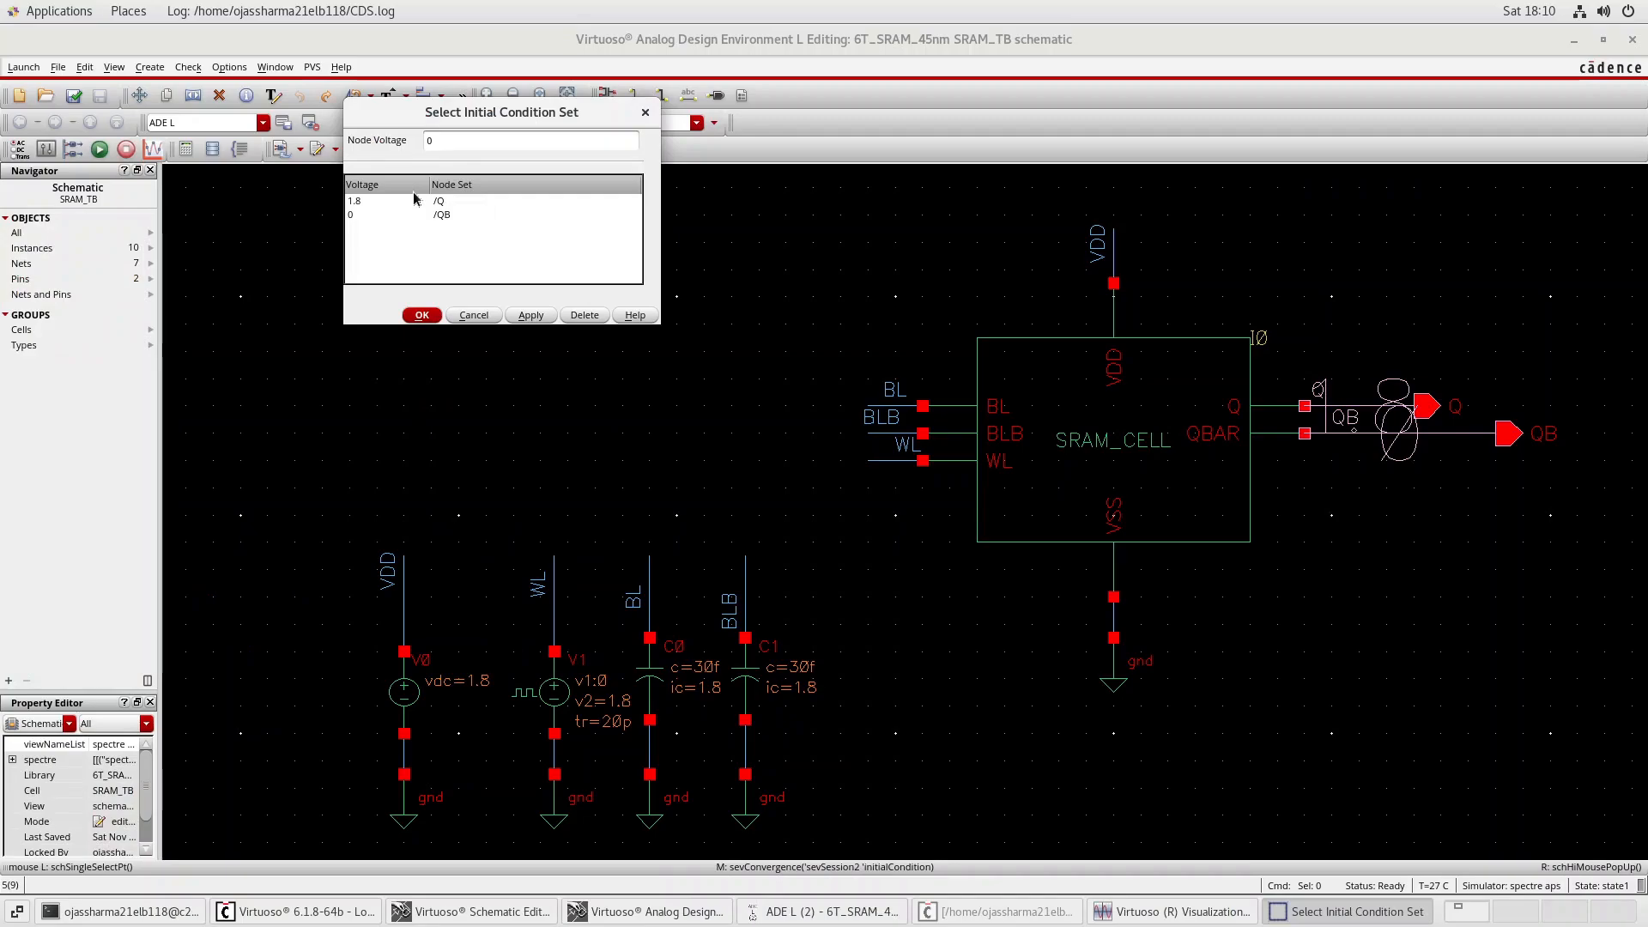
pyautogui.click(440, 202)
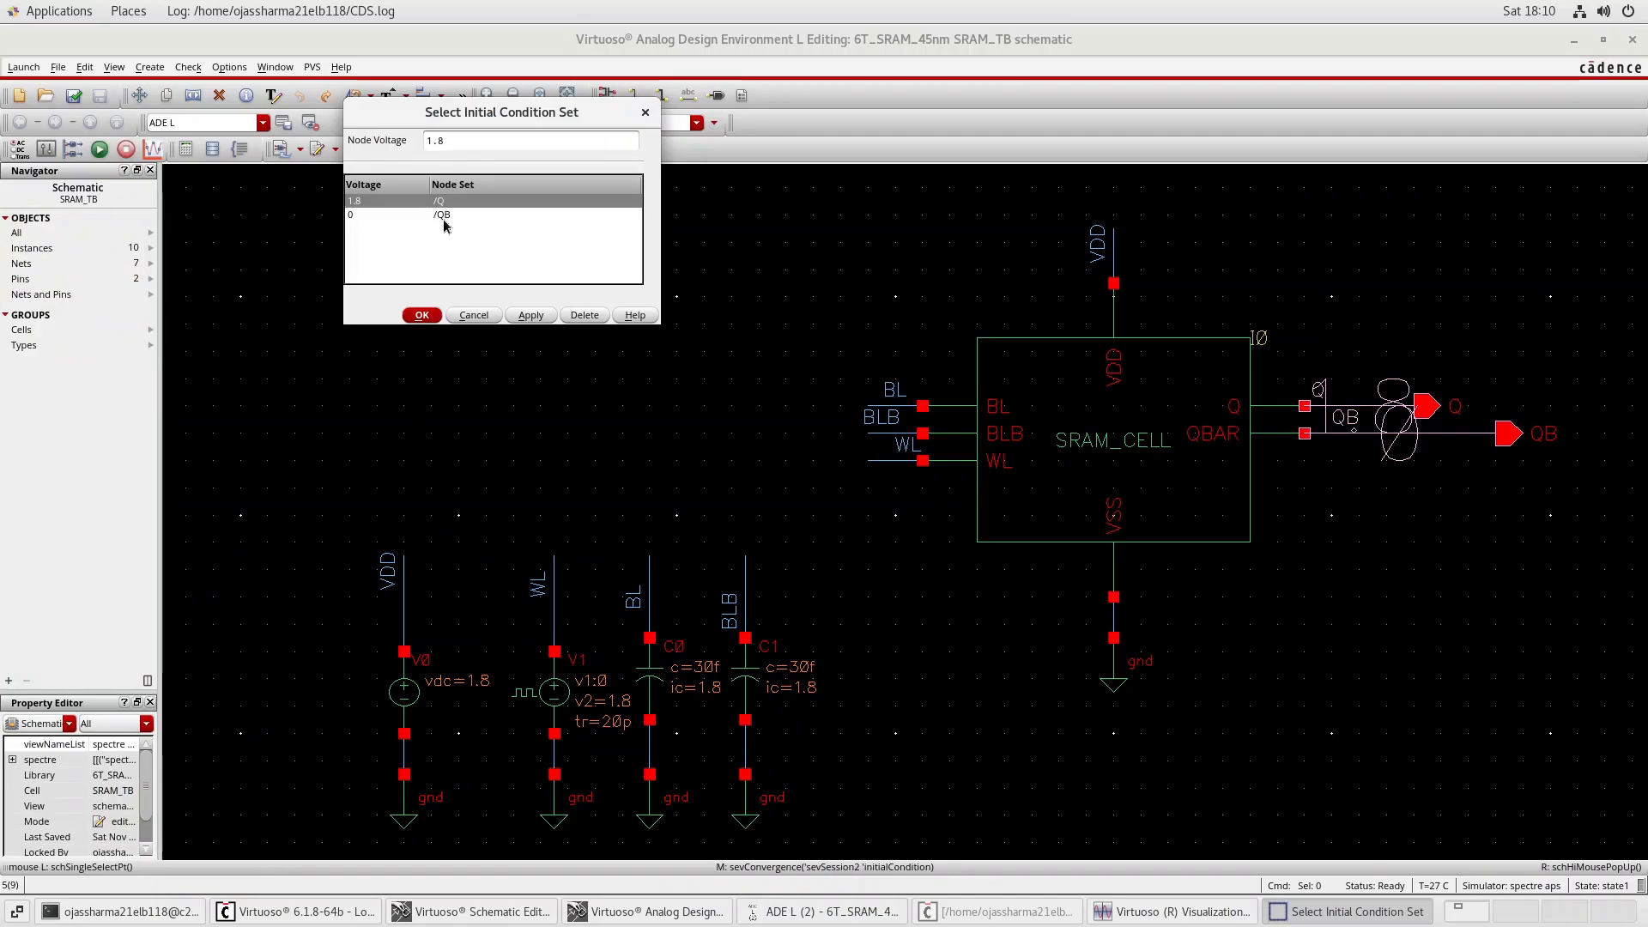
pyautogui.click(459, 143)
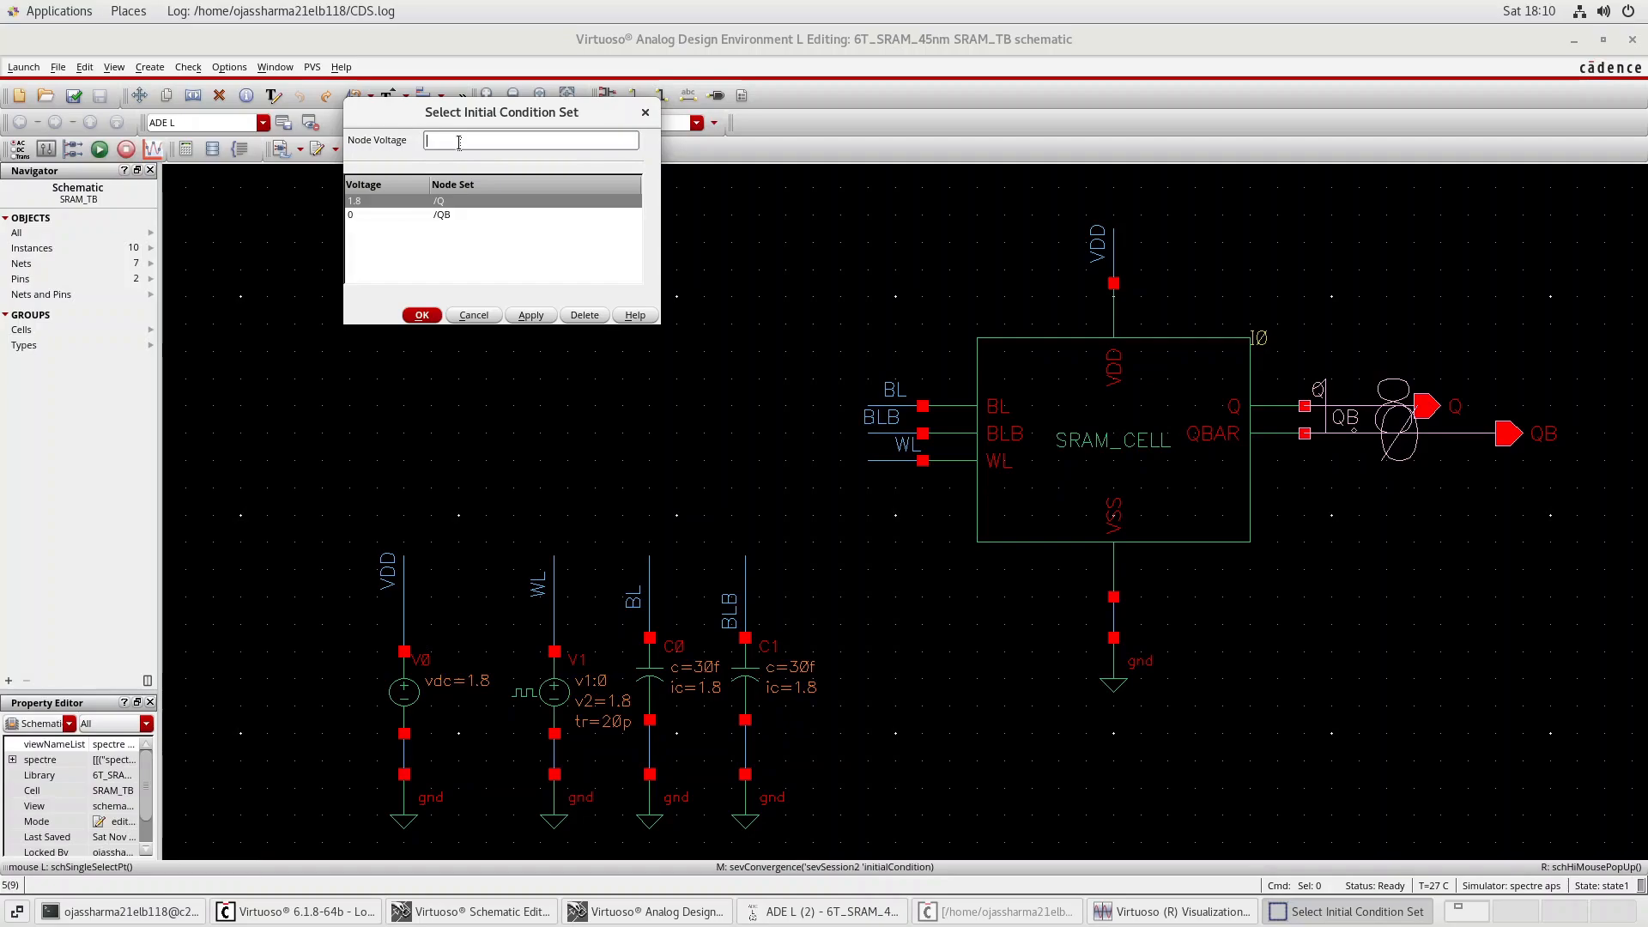
pyautogui.click(439, 215)
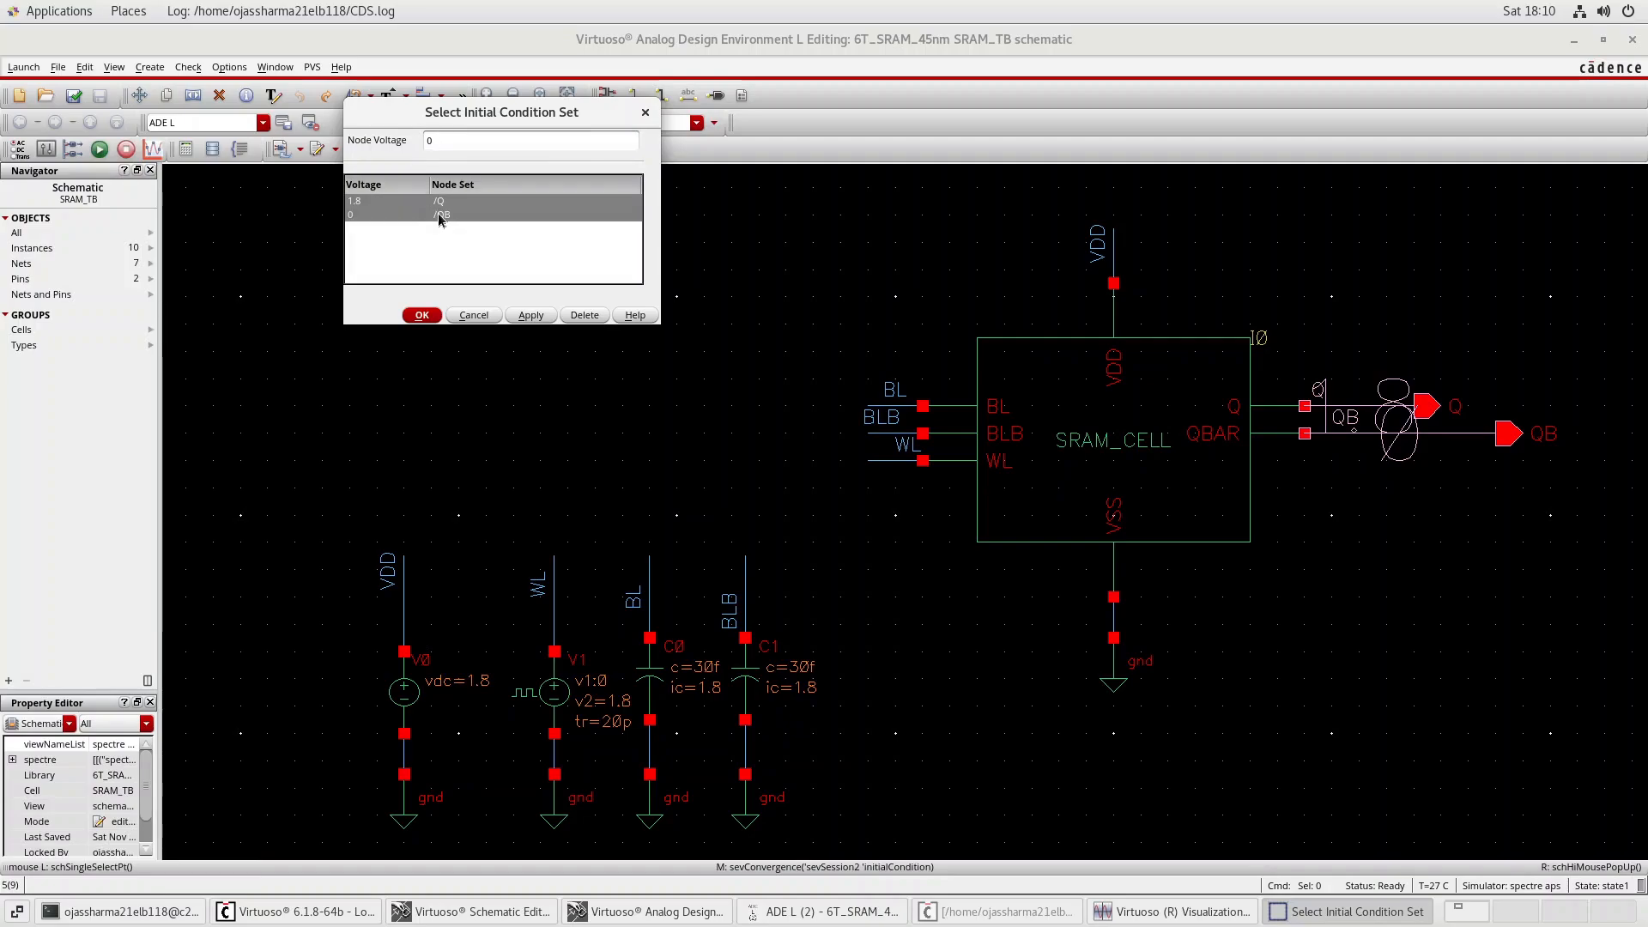
pyautogui.click(440, 206)
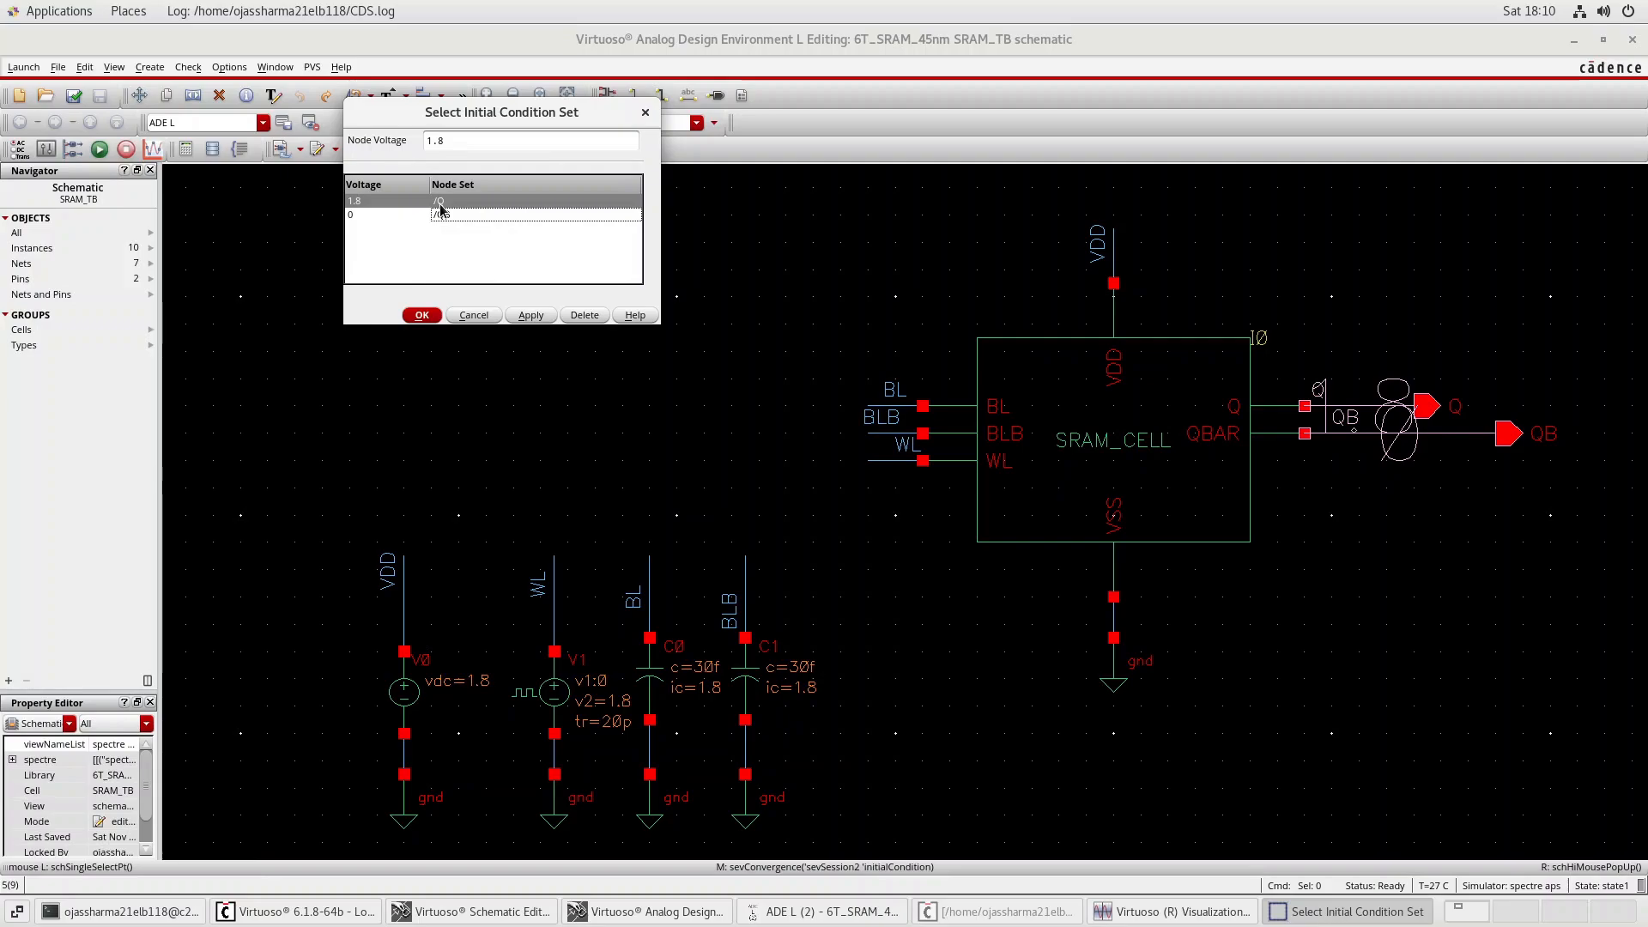
pyautogui.click(440, 215)
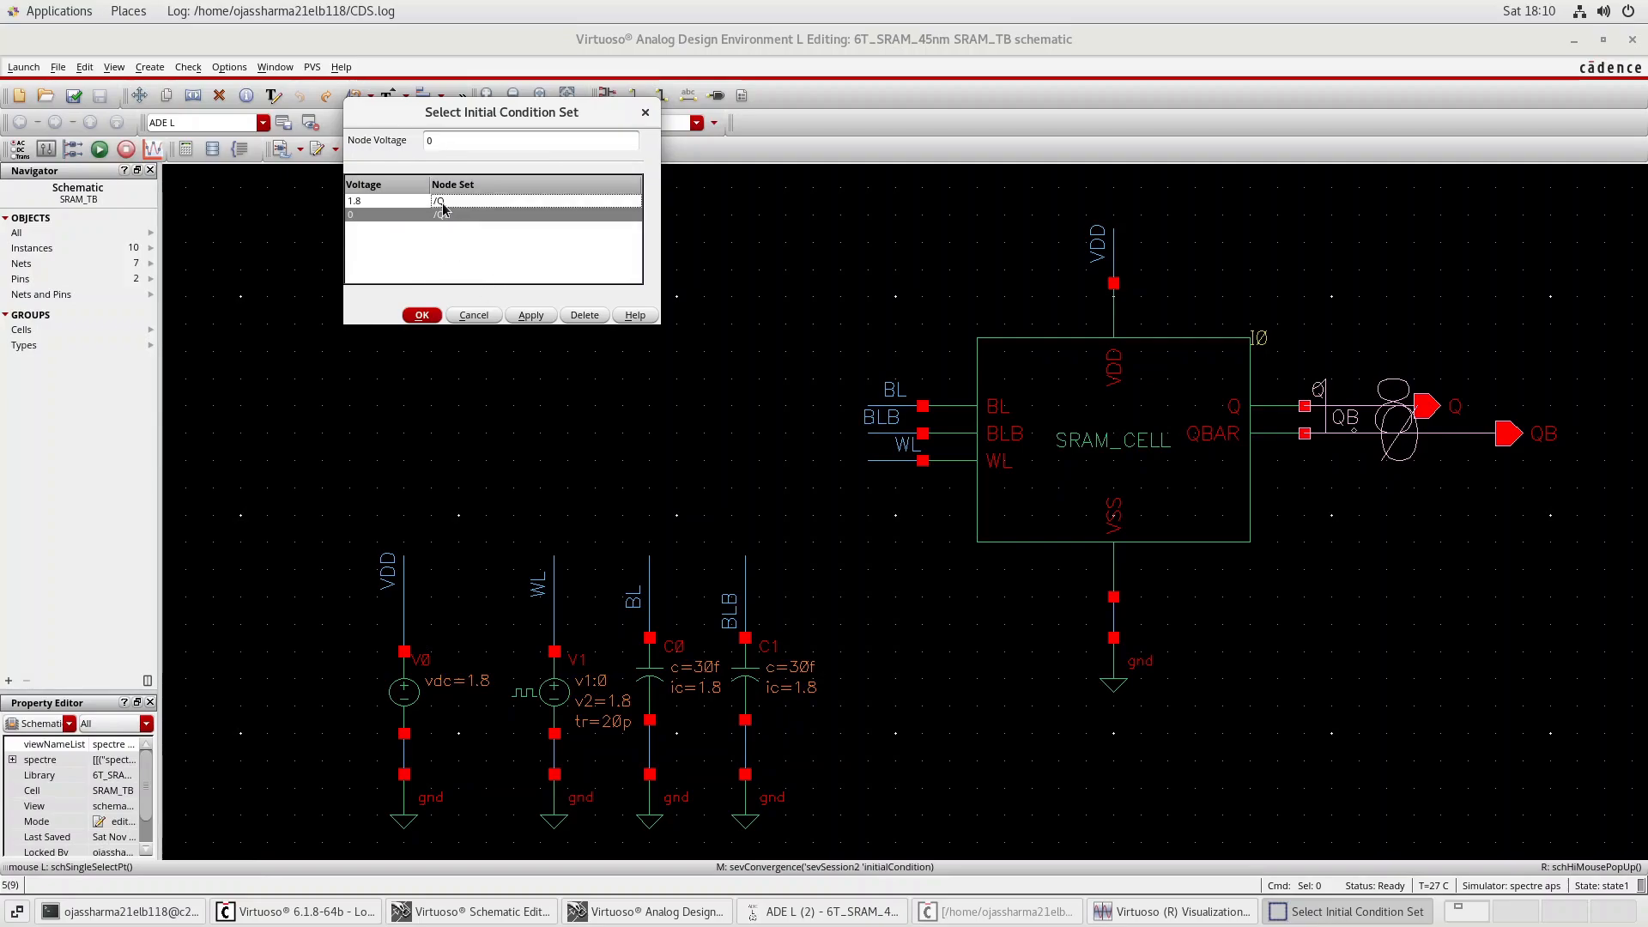
pyautogui.click(473, 144)
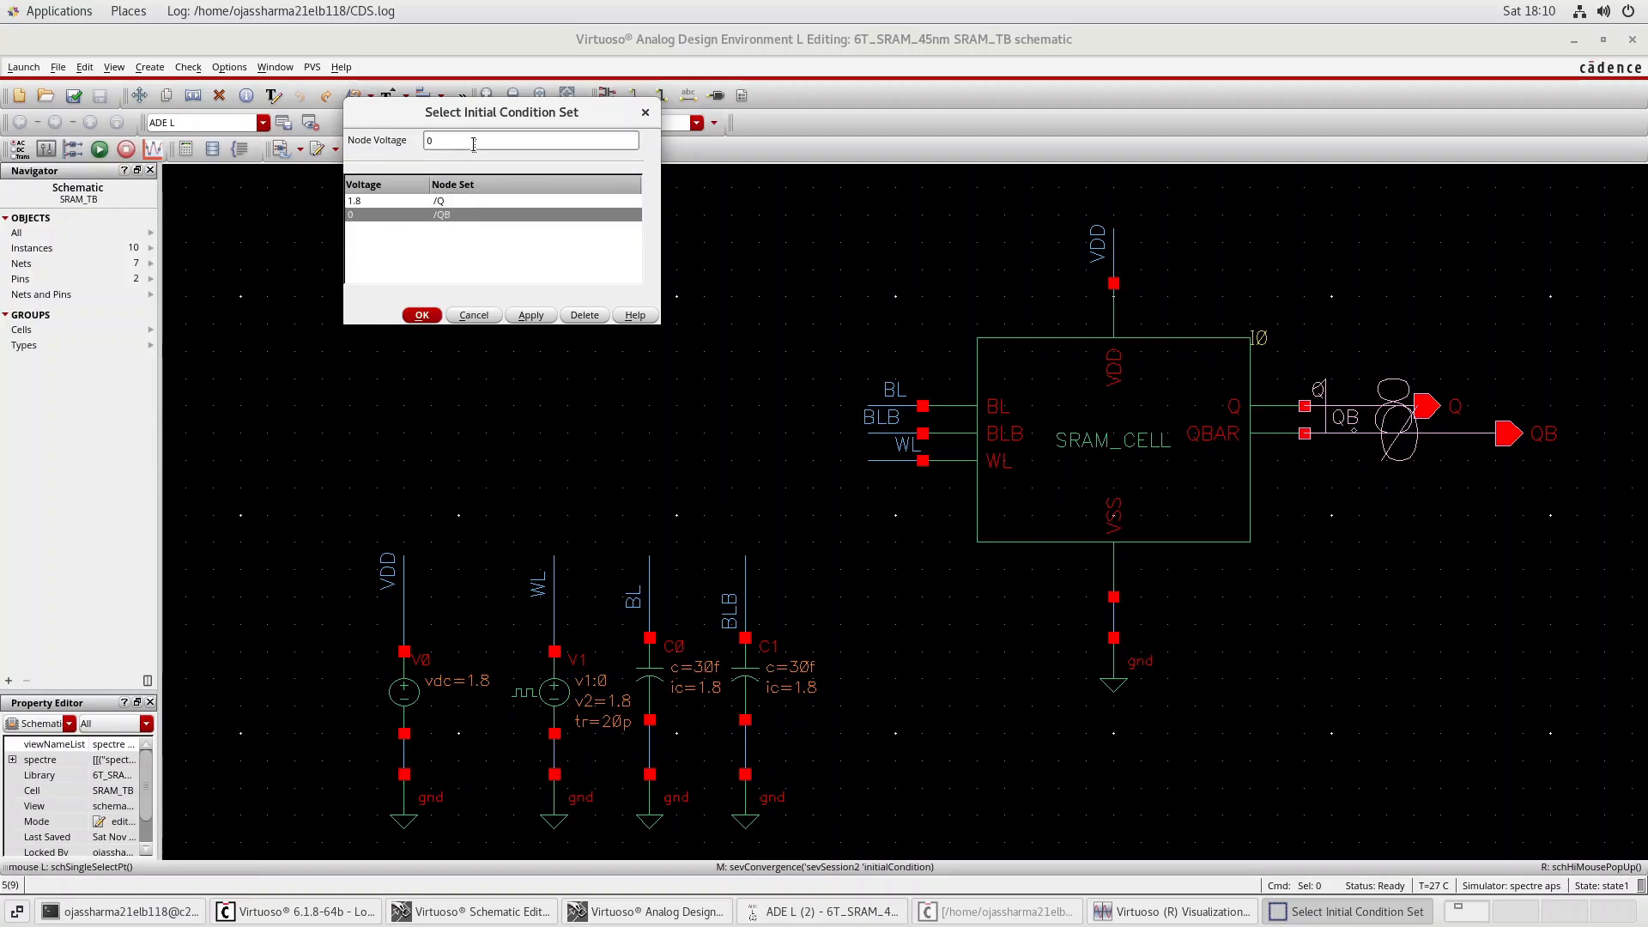
pyautogui.click(447, 205)
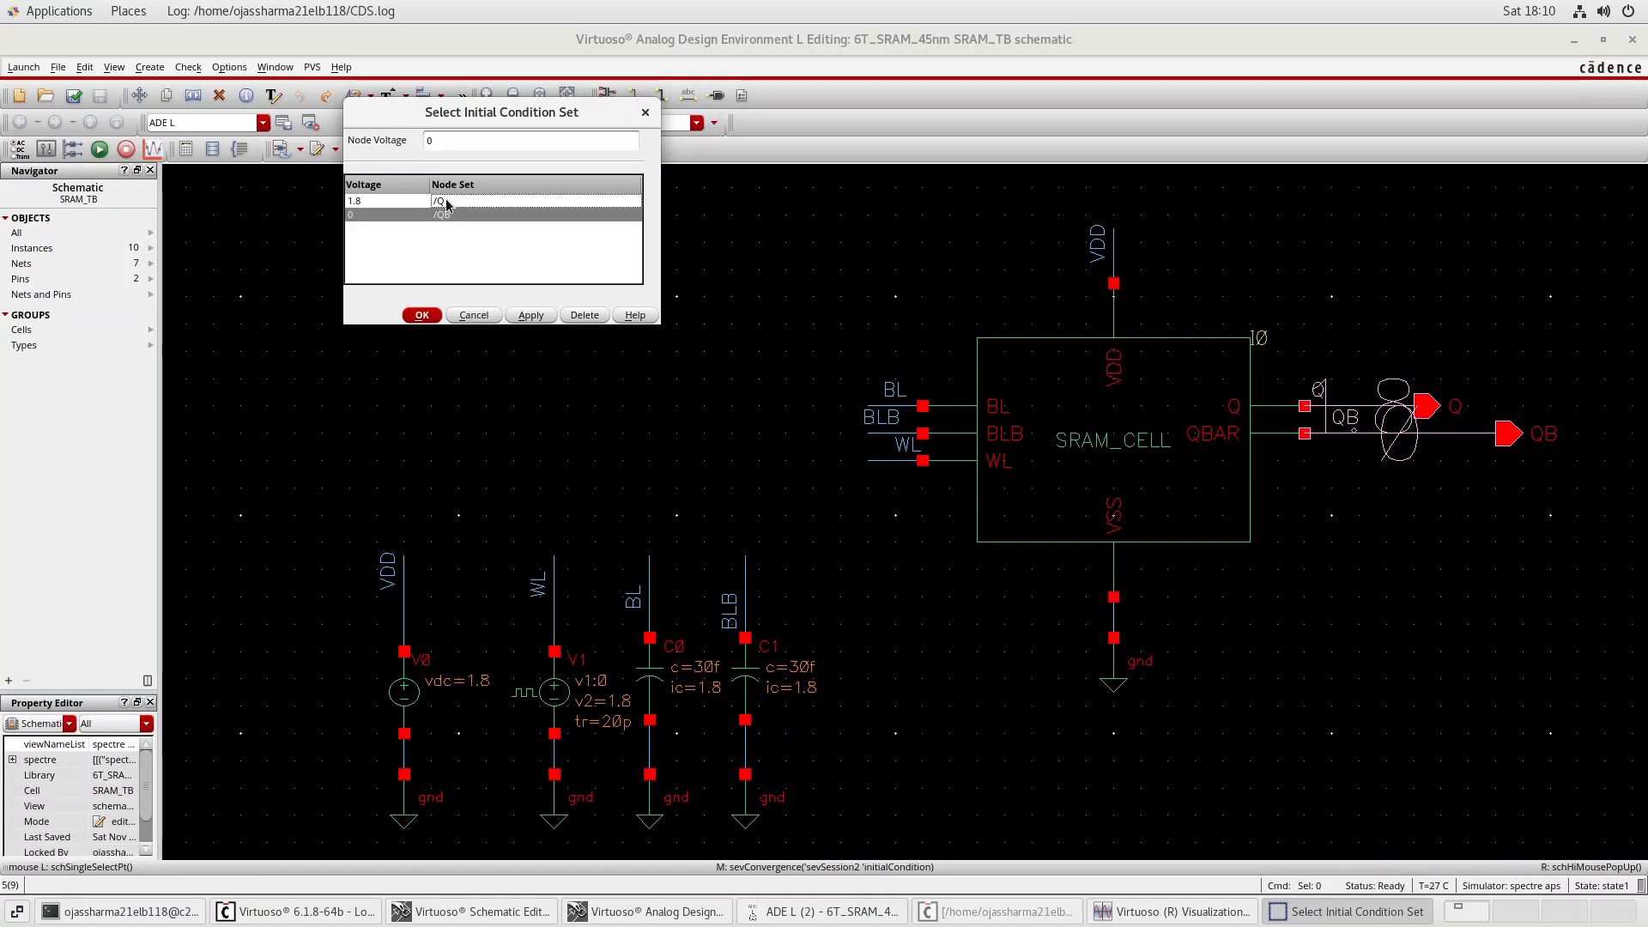
pyautogui.keyDown('ctrl'); pyautogui.click(446, 205); pyautogui.keyUp('ctrl')
pyautogui.keyDown('ctrl'); pyautogui.click(446, 204); pyautogui.keyUp('ctrl')
pyautogui.click(1040, 12)
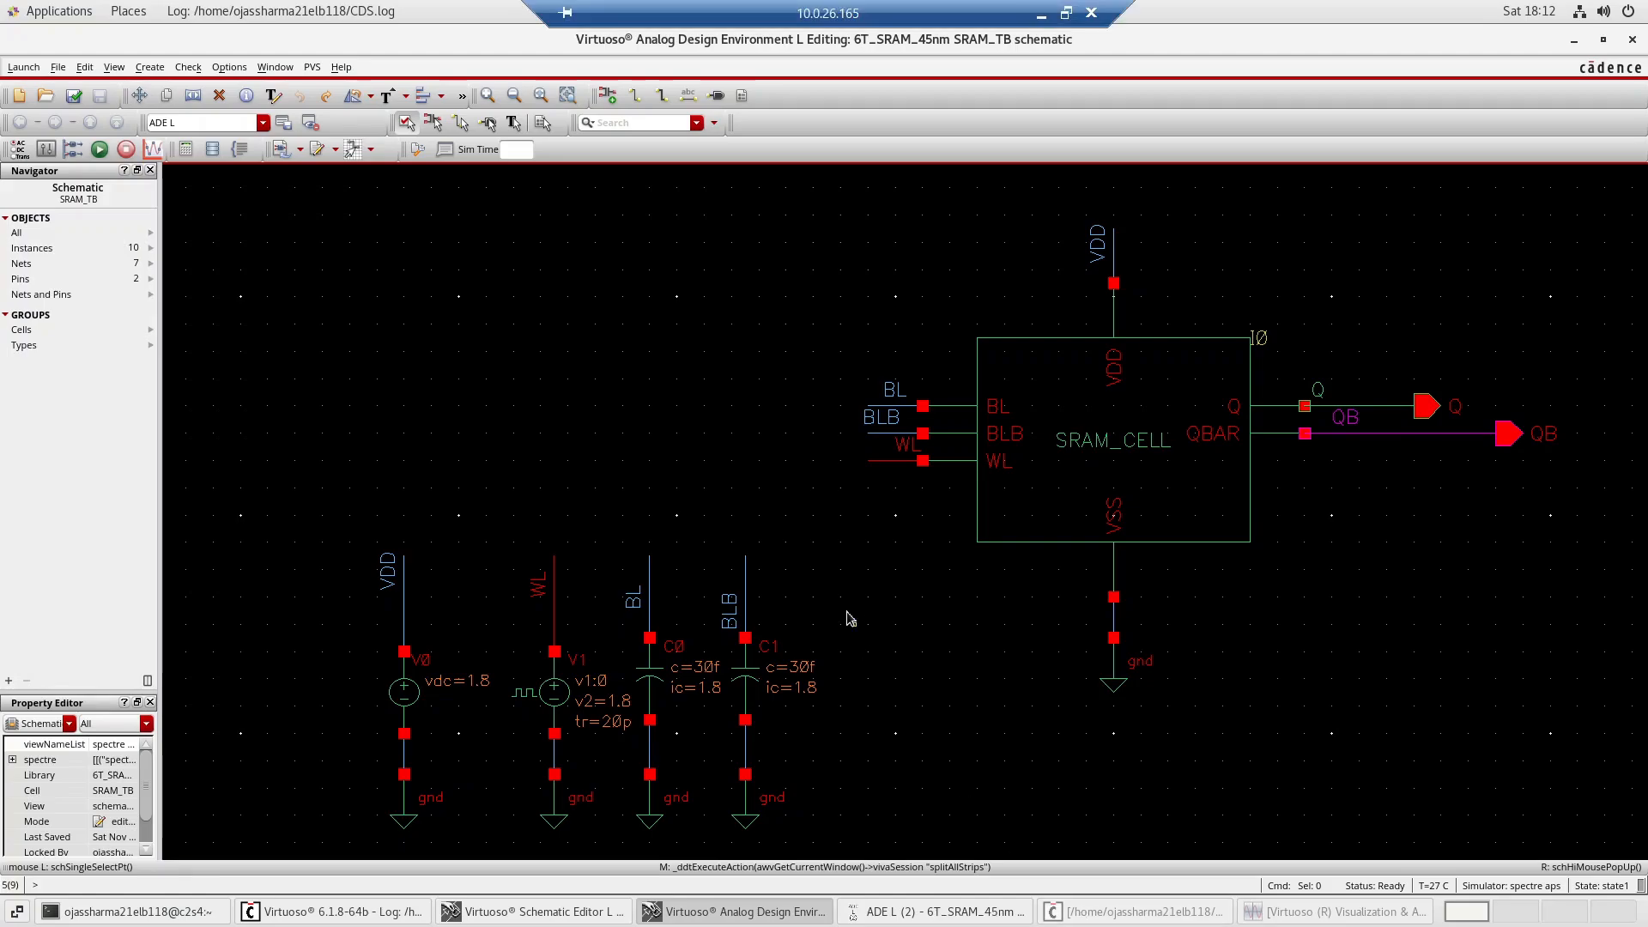
# Apply the initial condition set with node Q at 0 and QB at 1.8, then rerun the transient simulation.
pyautogui.click(935, 911)
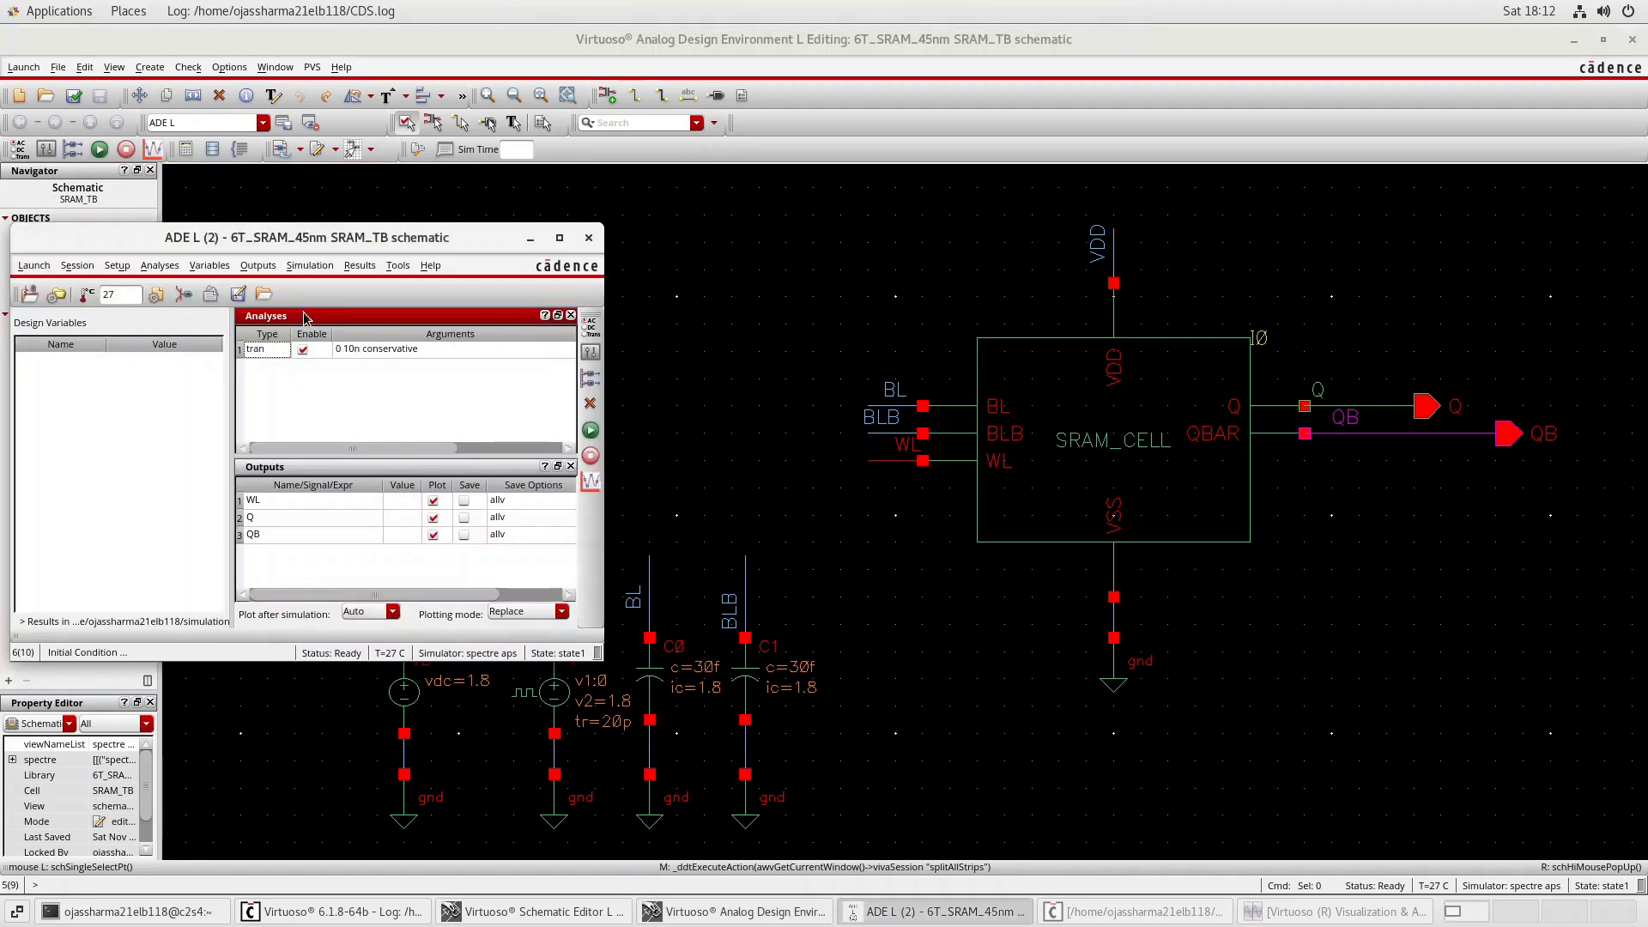
pyautogui.click(310, 265)
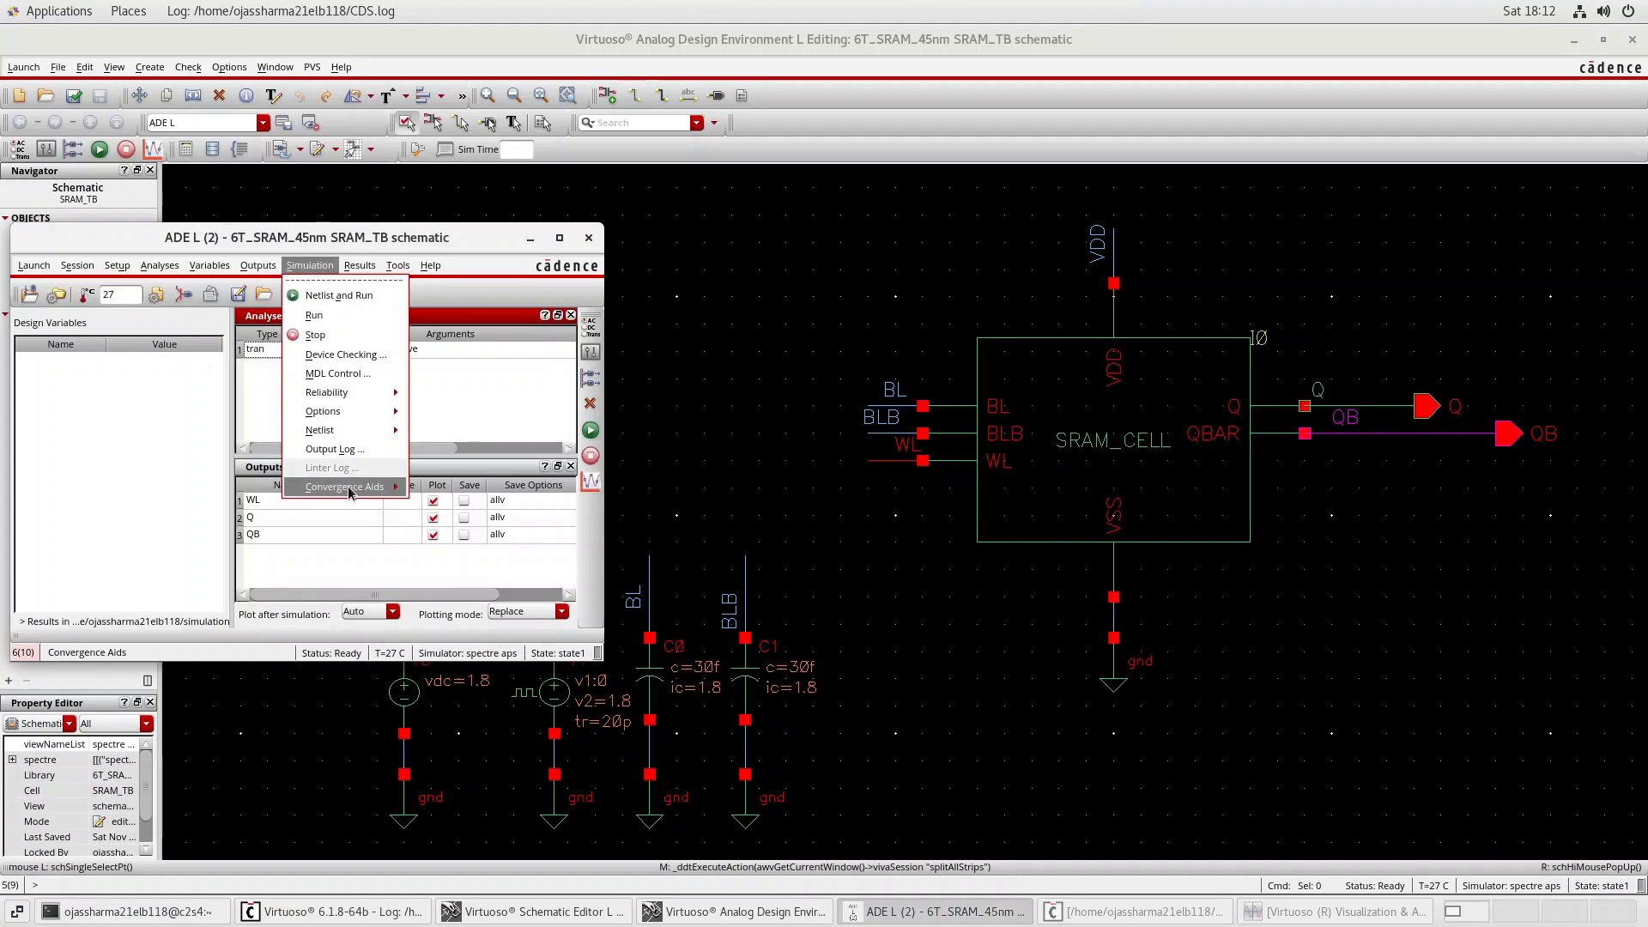
pyautogui.moveTo(352, 486)
pyautogui.click(430, 516)
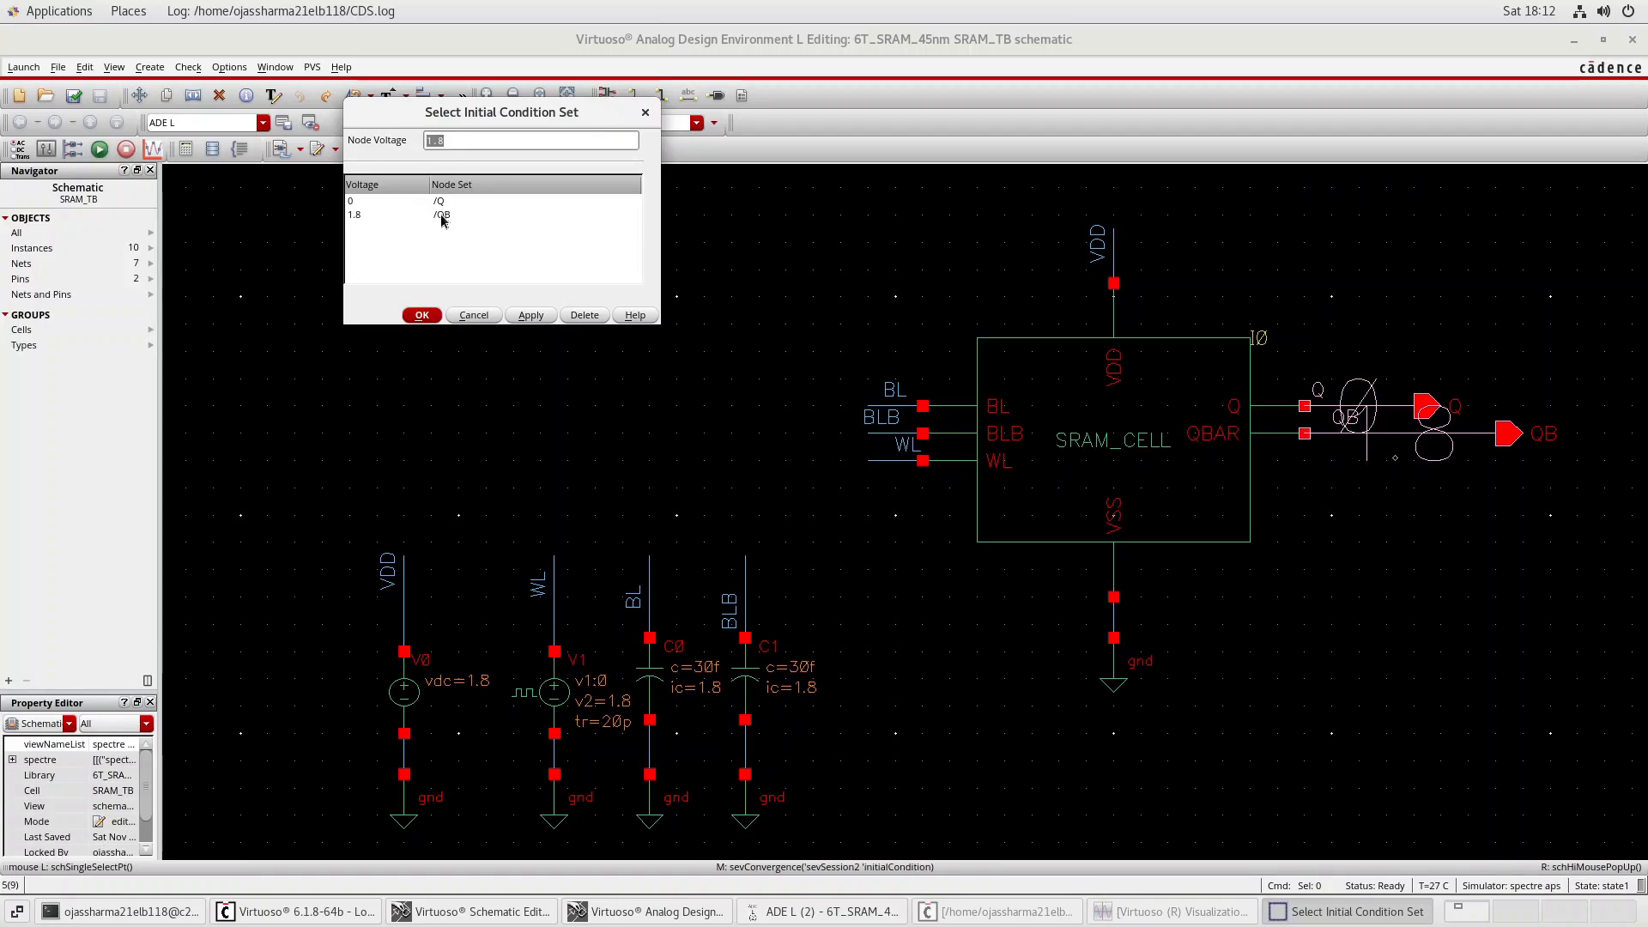
pyautogui.click(531, 316)
pyautogui.click(423, 316)
pyautogui.click(944, 911)
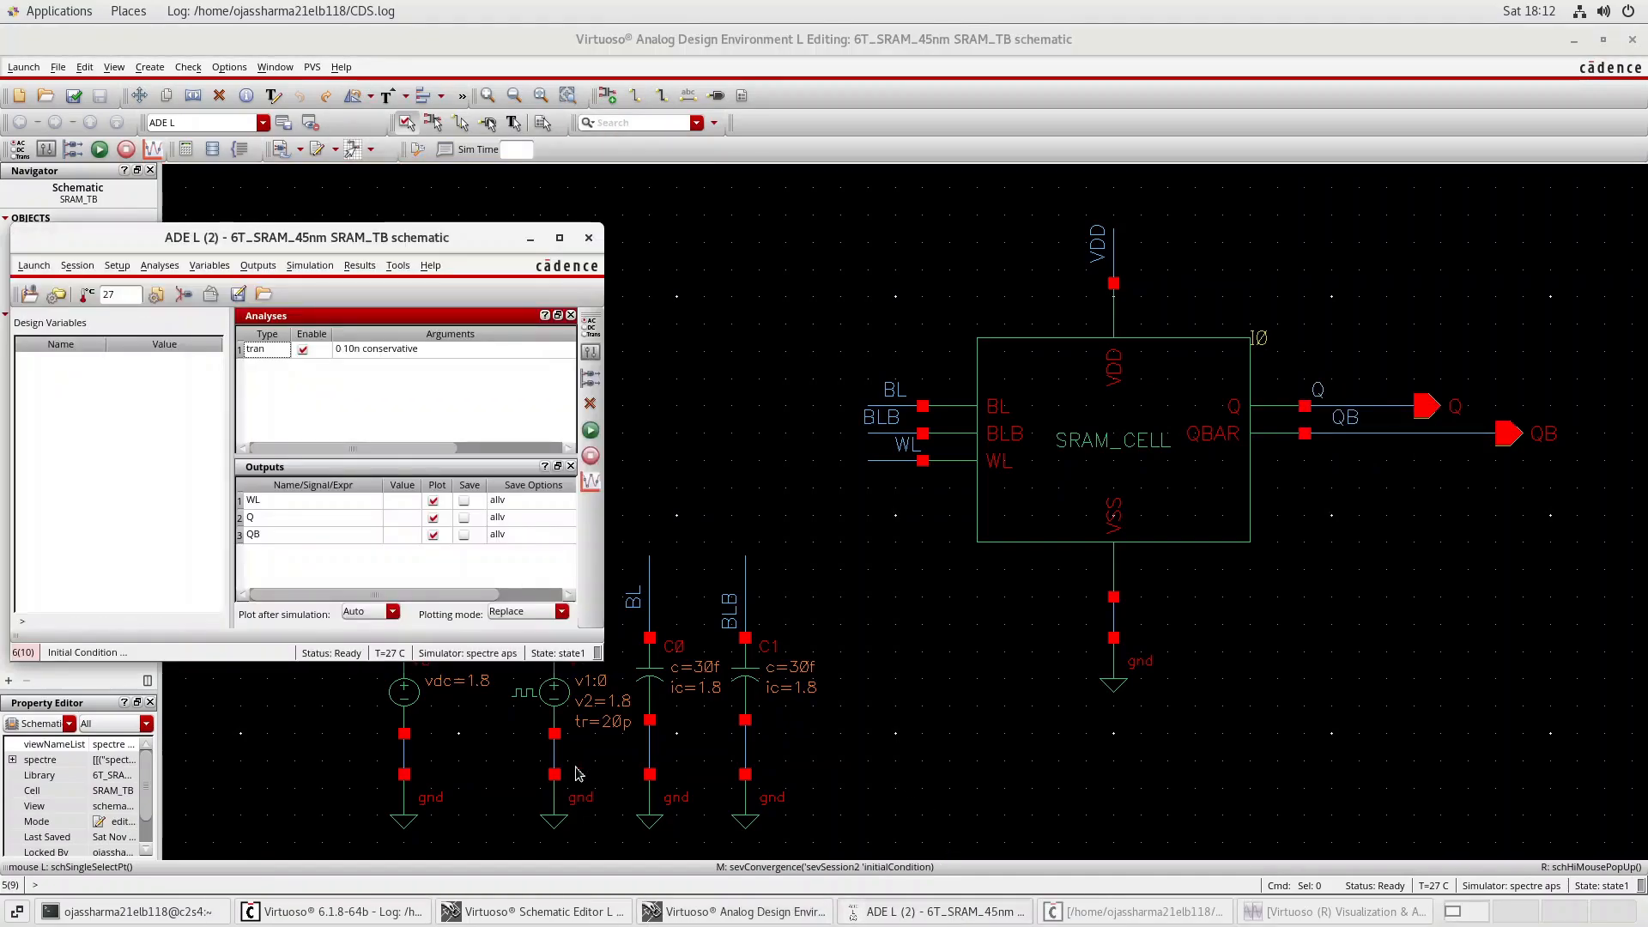
pyautogui.click(590, 431)
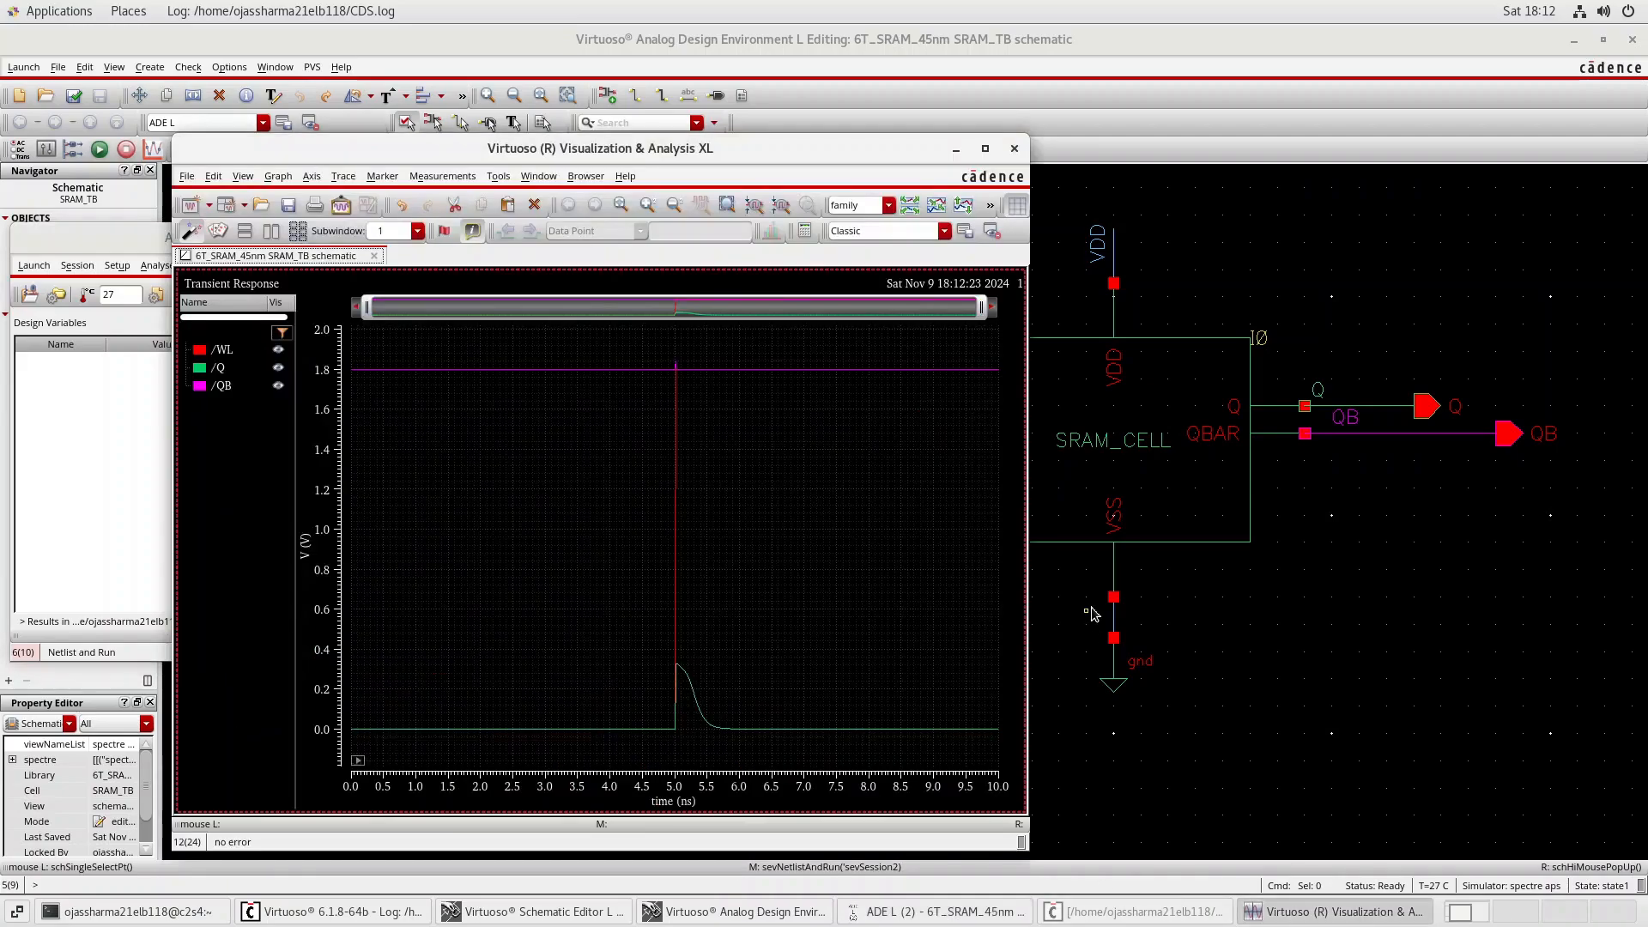
# Maximize the waveform window and split the WL, Q and QB traces into separate strips for comparison.
pyautogui.click(984, 149)
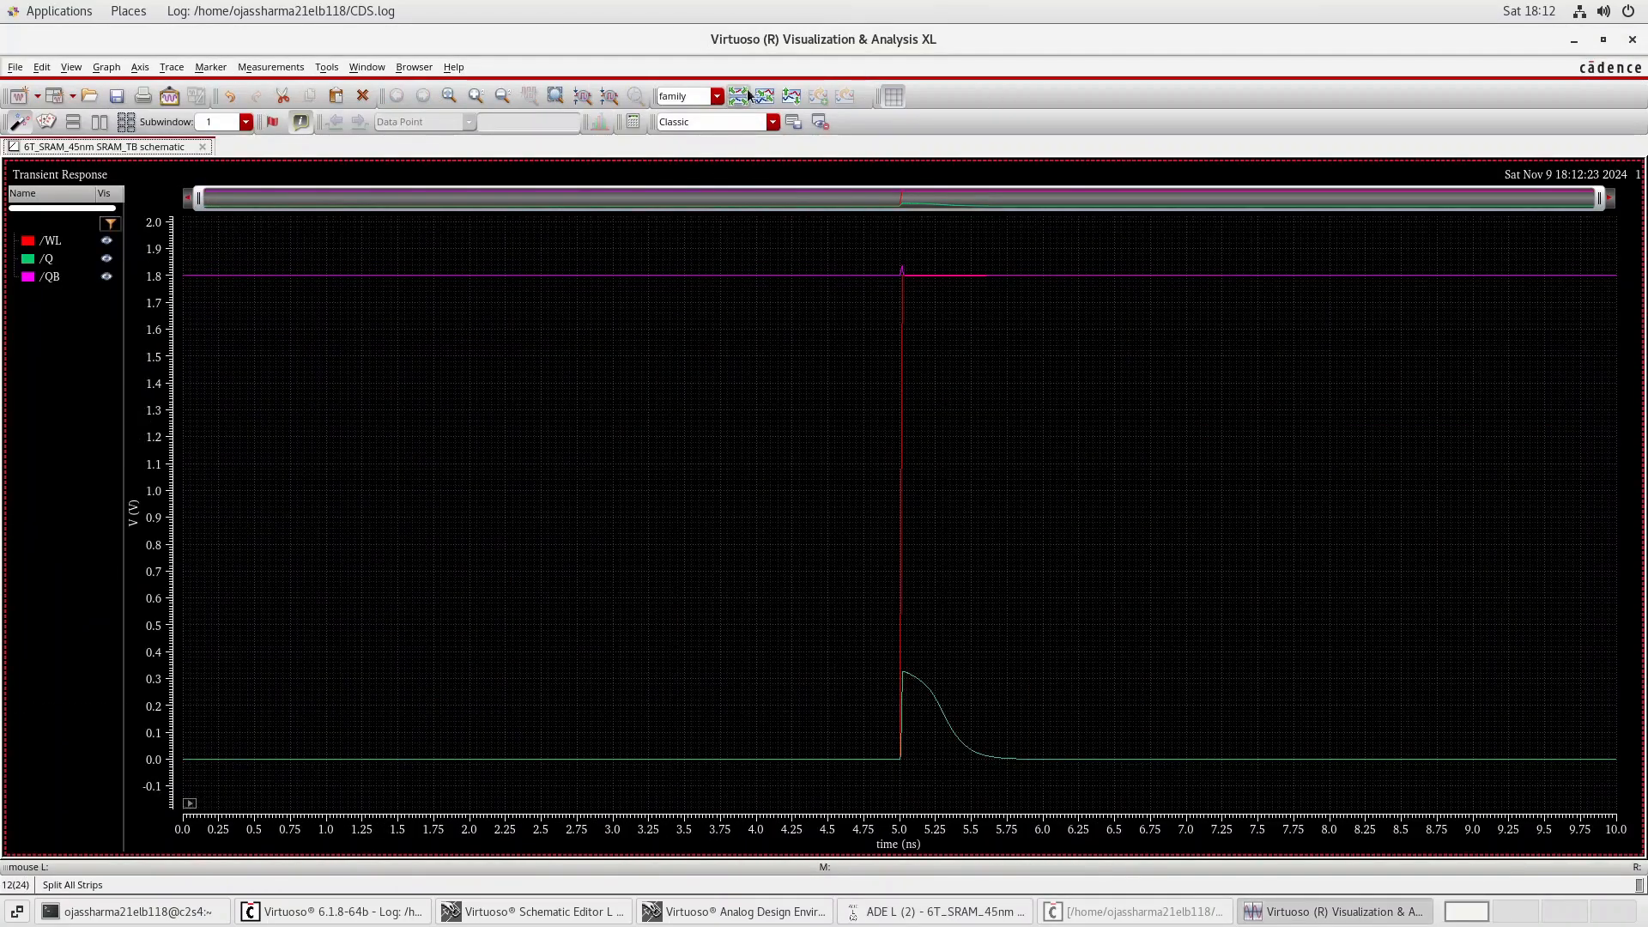
pyautogui.click(739, 96)
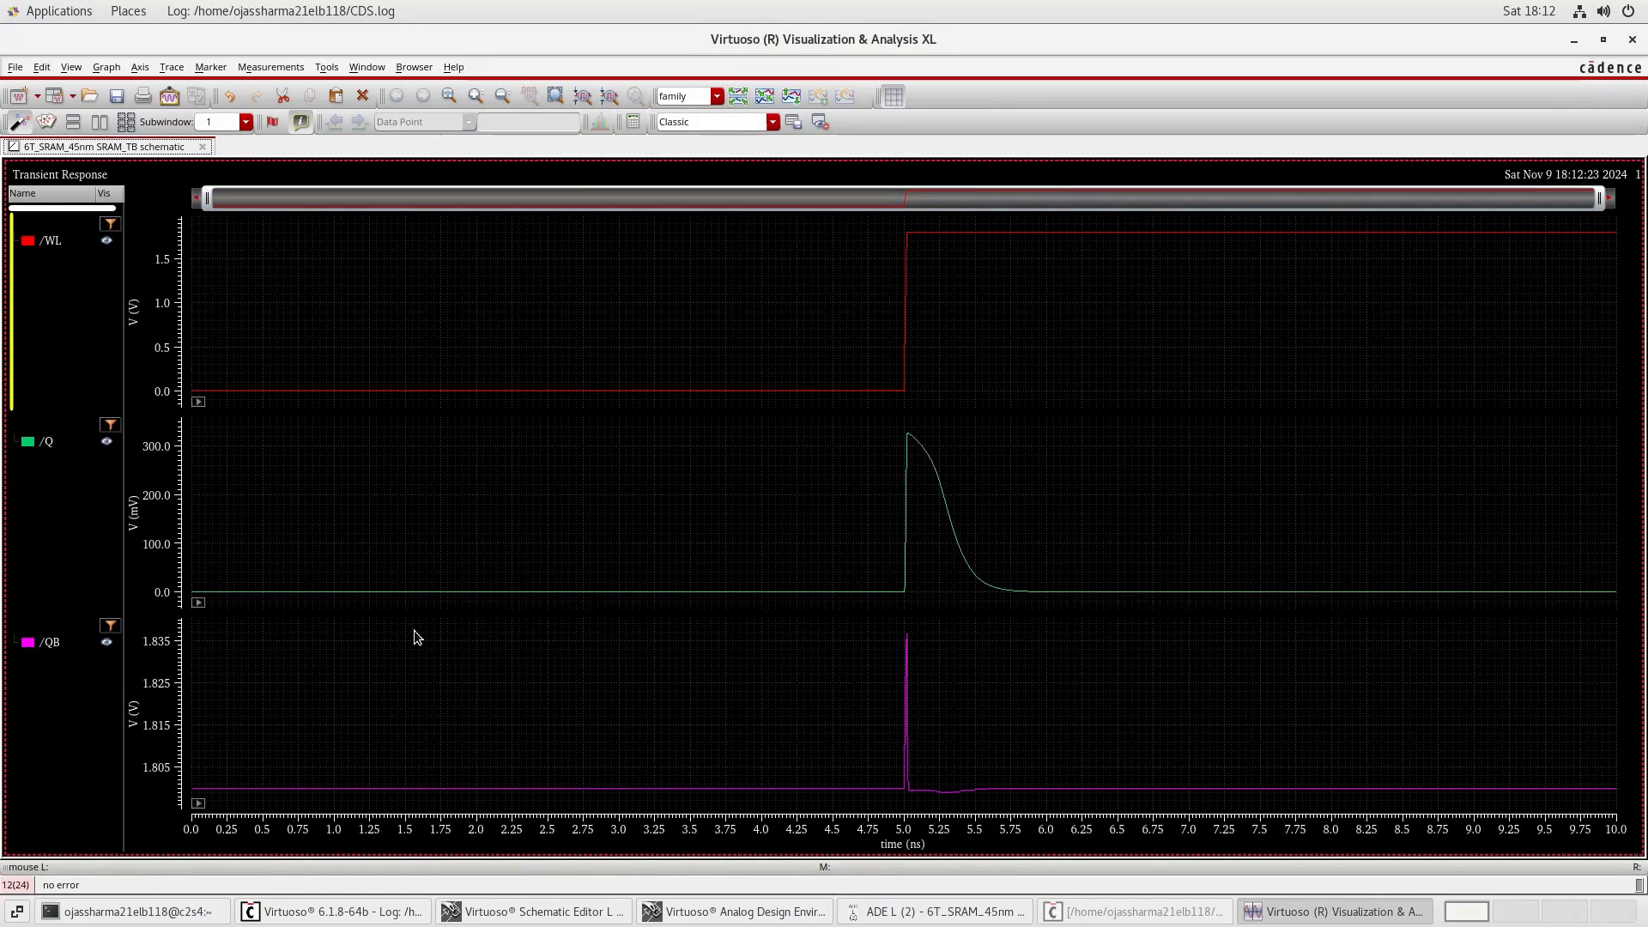
pyautogui.moveTo(202, 598)
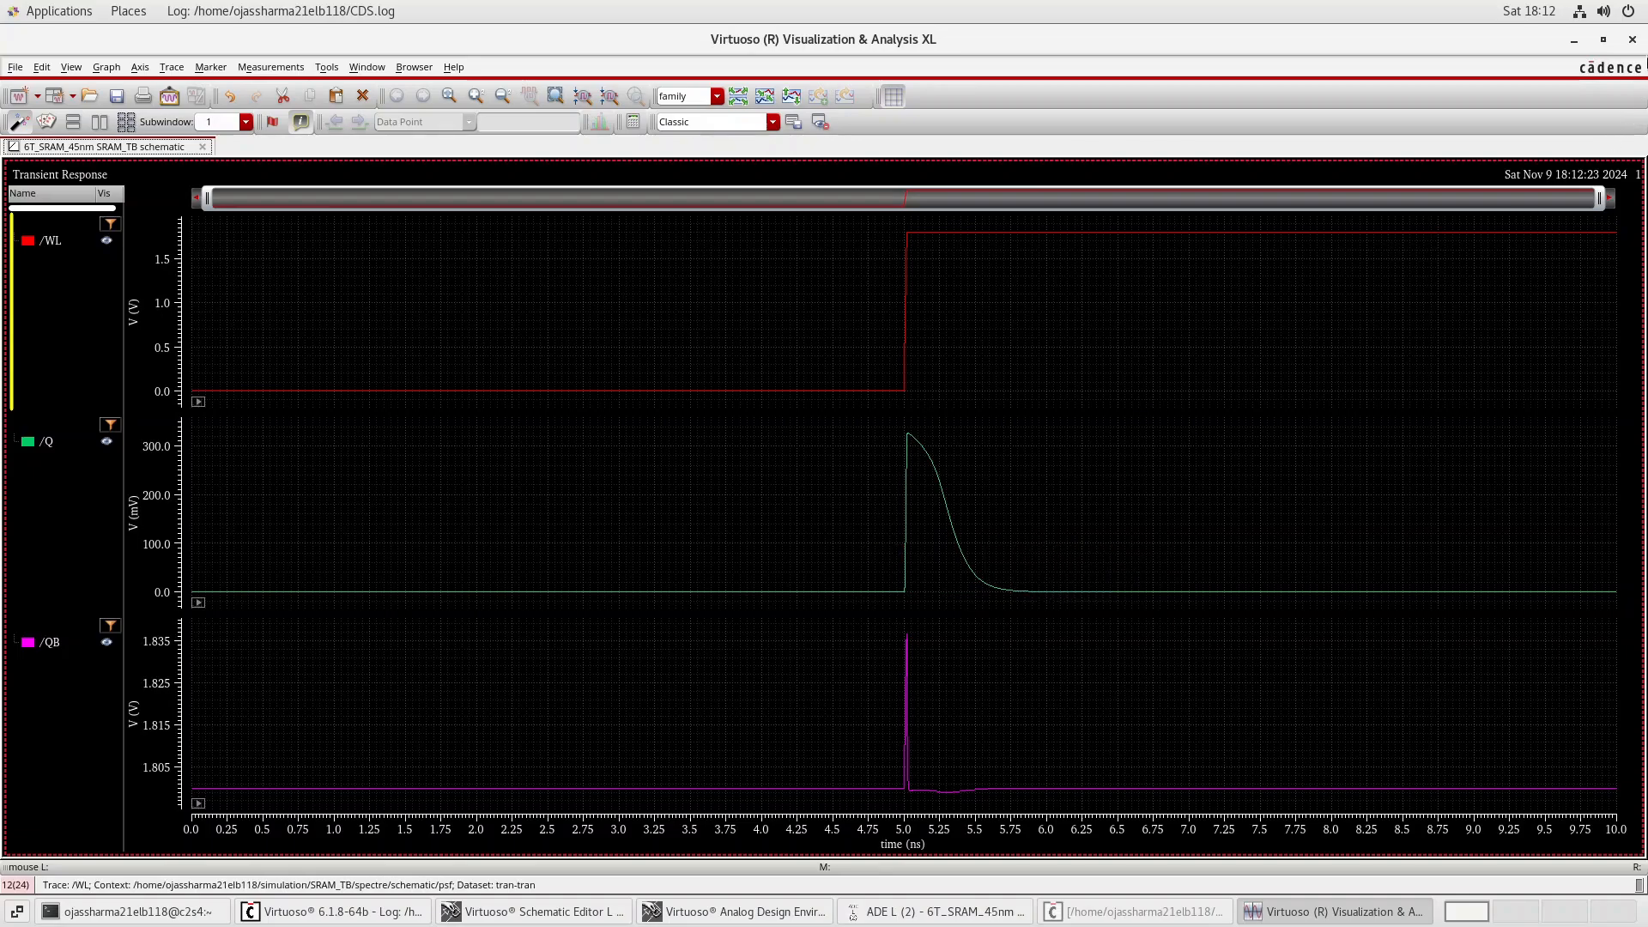
# Close the waveform window and the ADE L session without saving its state, and bring up the SRAM cell schematic.
pyautogui.click(1634, 42)
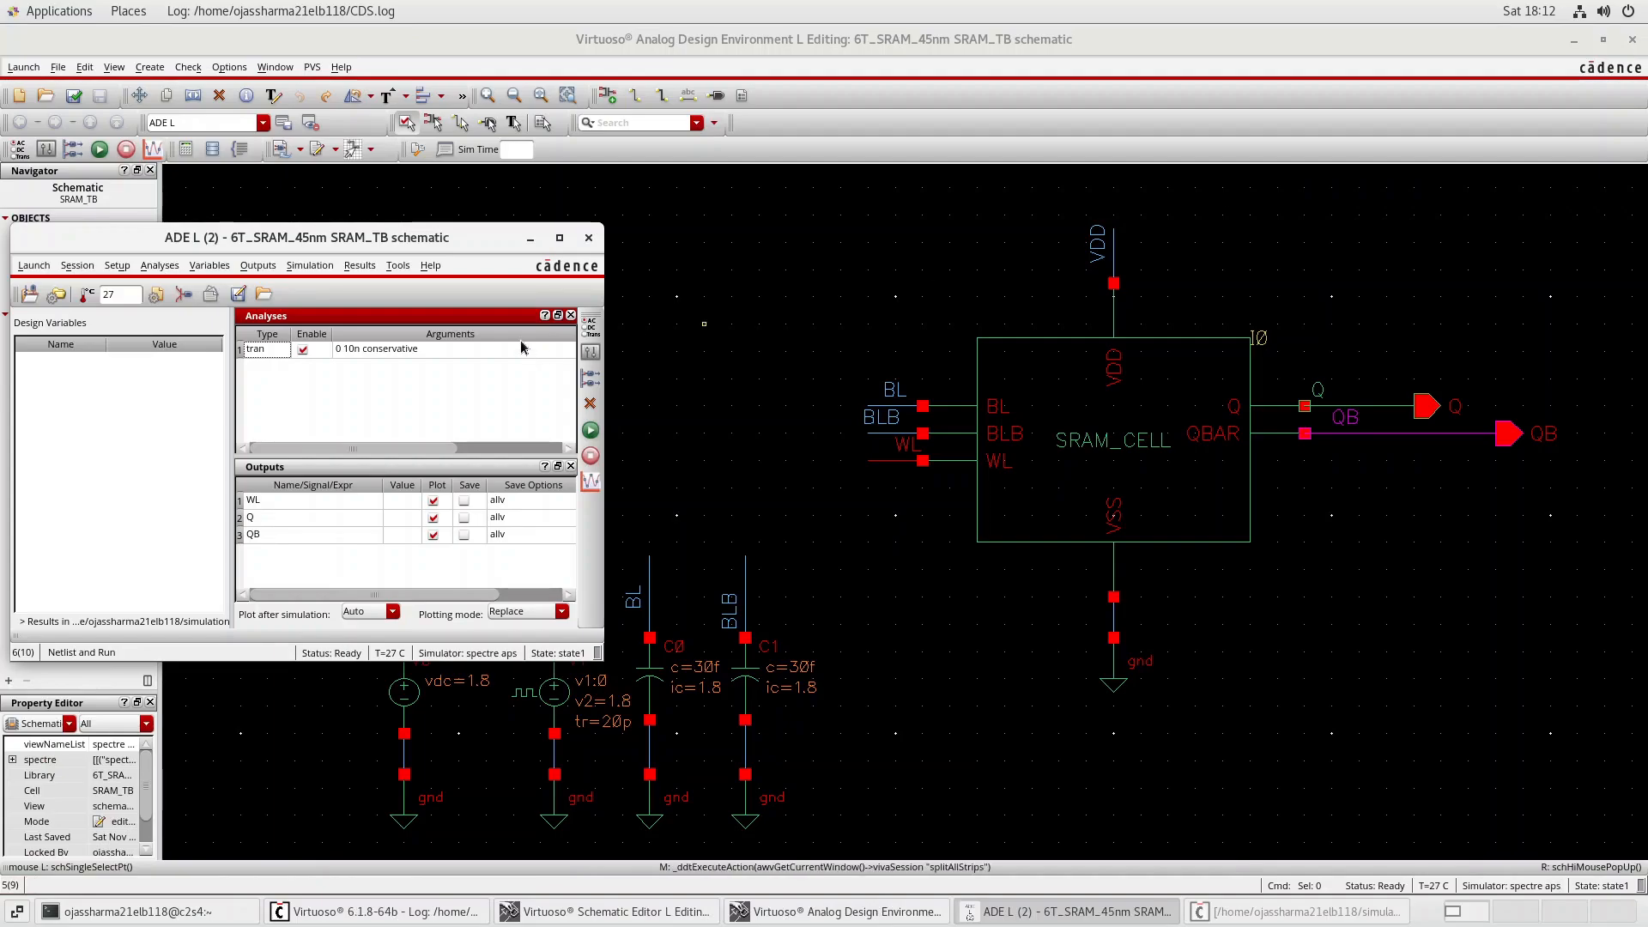
pyautogui.click(588, 238)
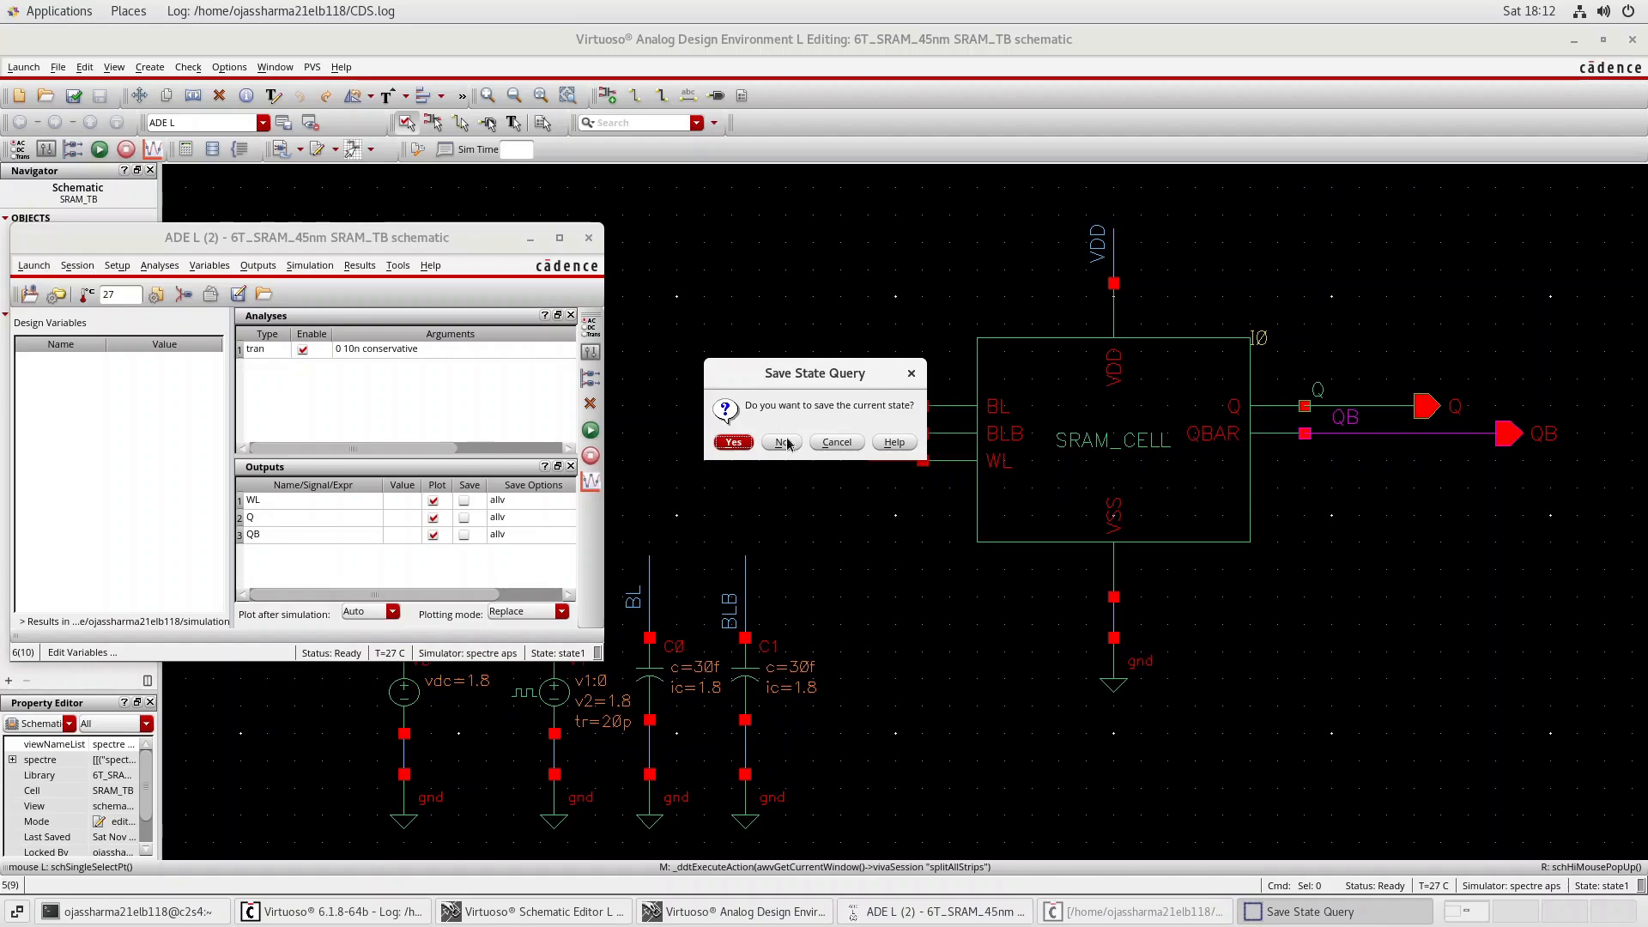
pyautogui.click(787, 444)
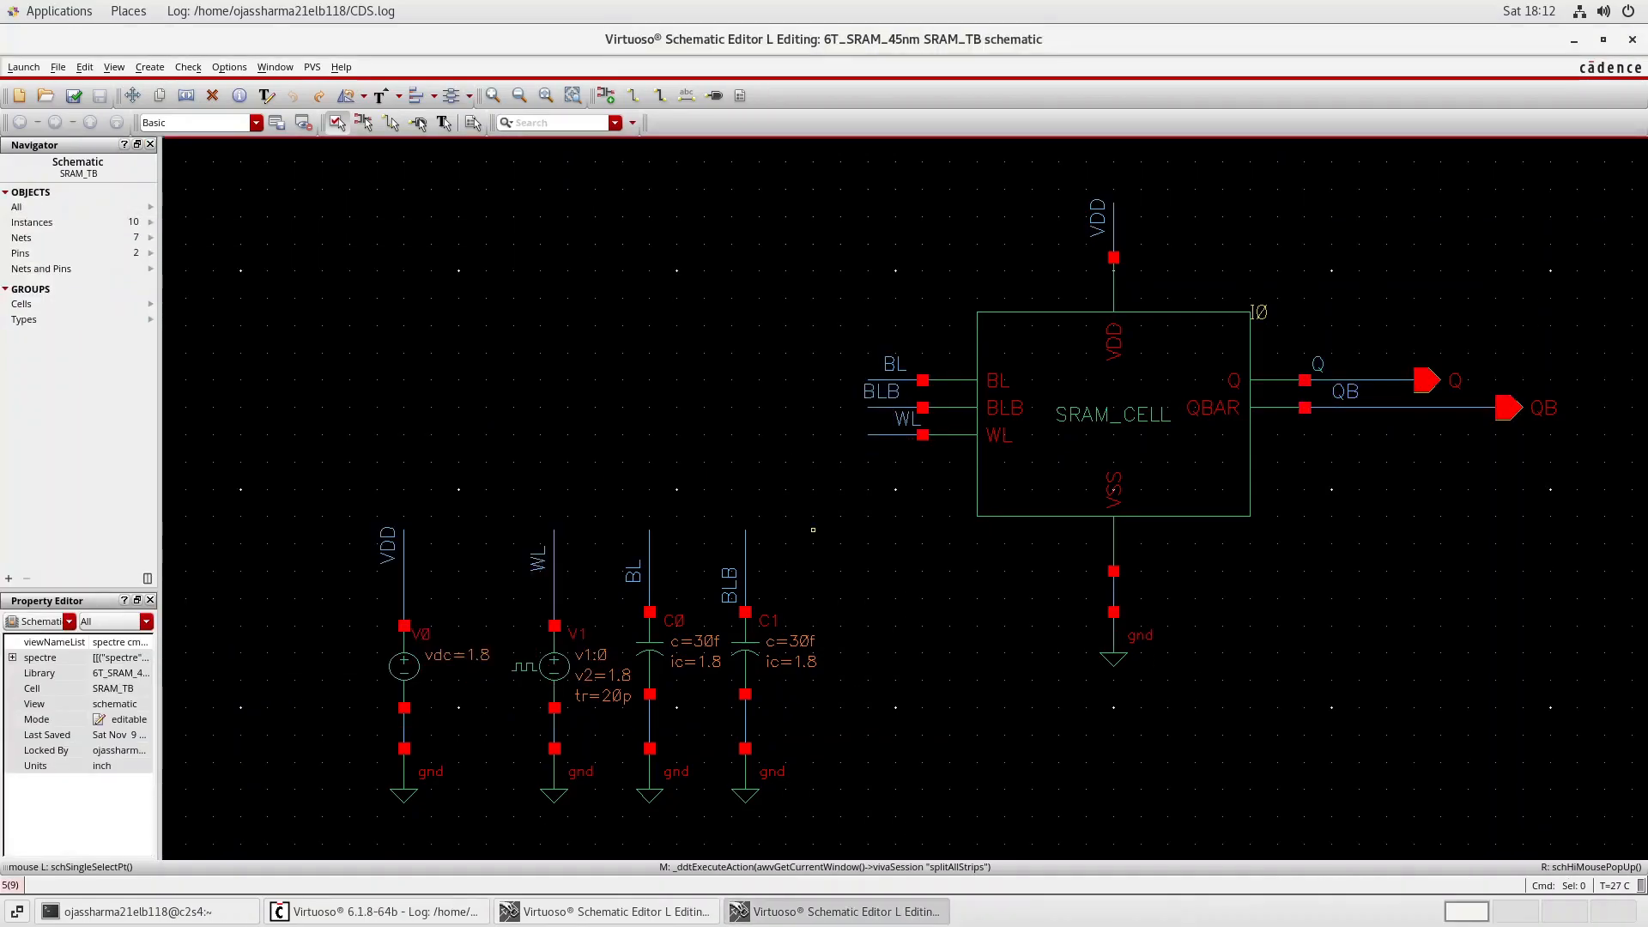
pyautogui.click(596, 914)
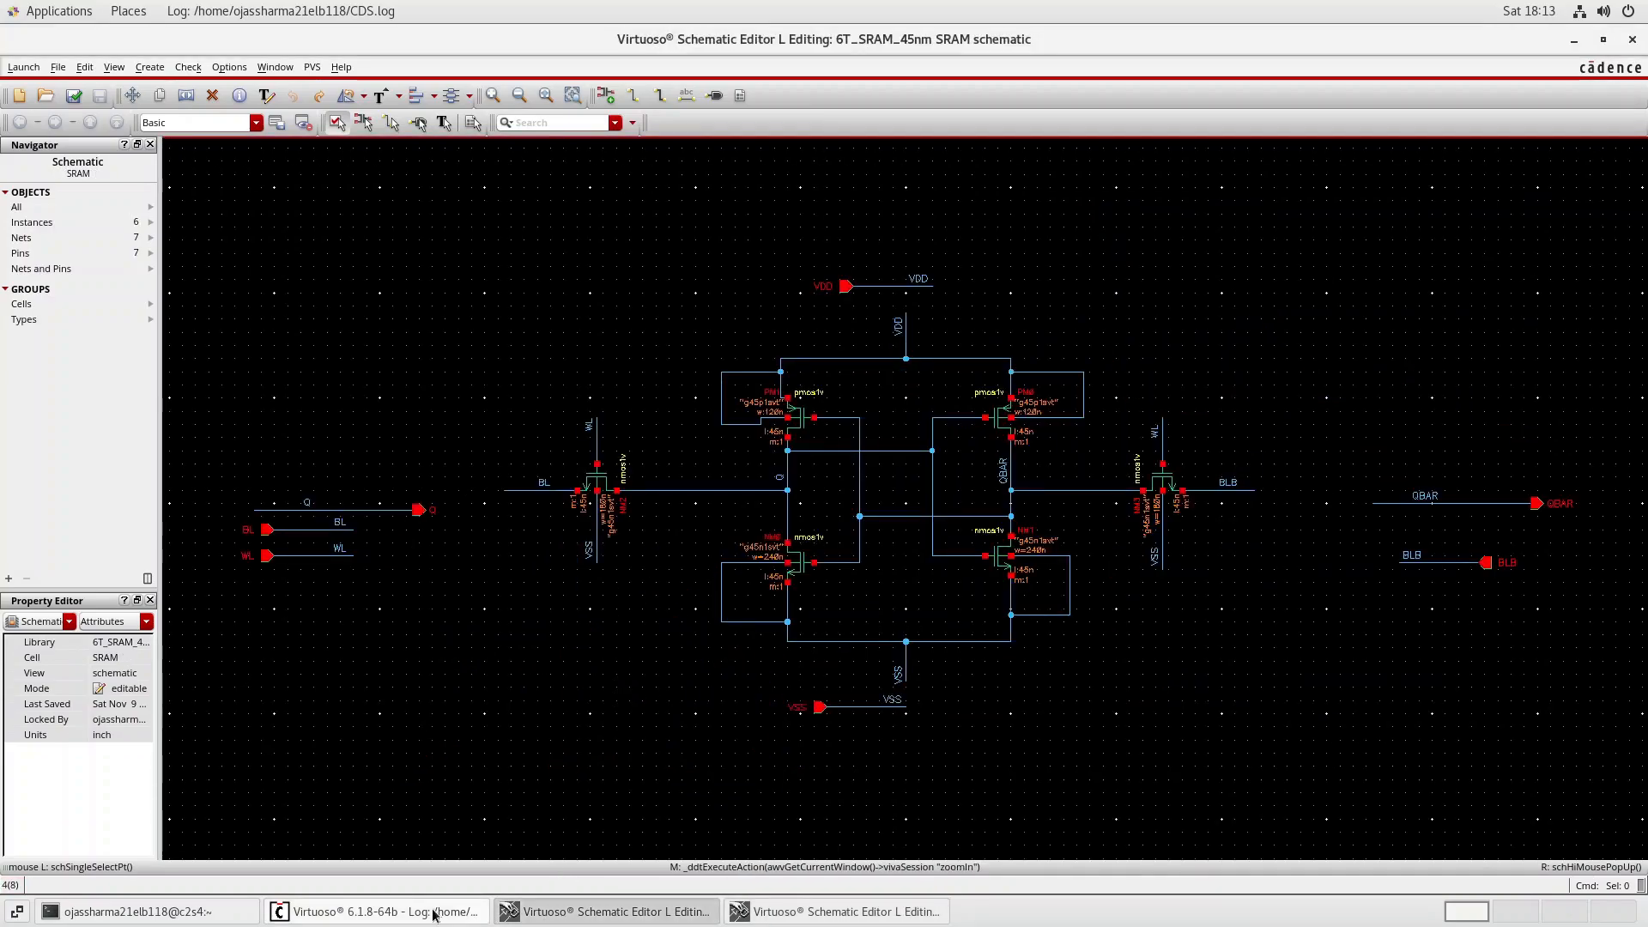